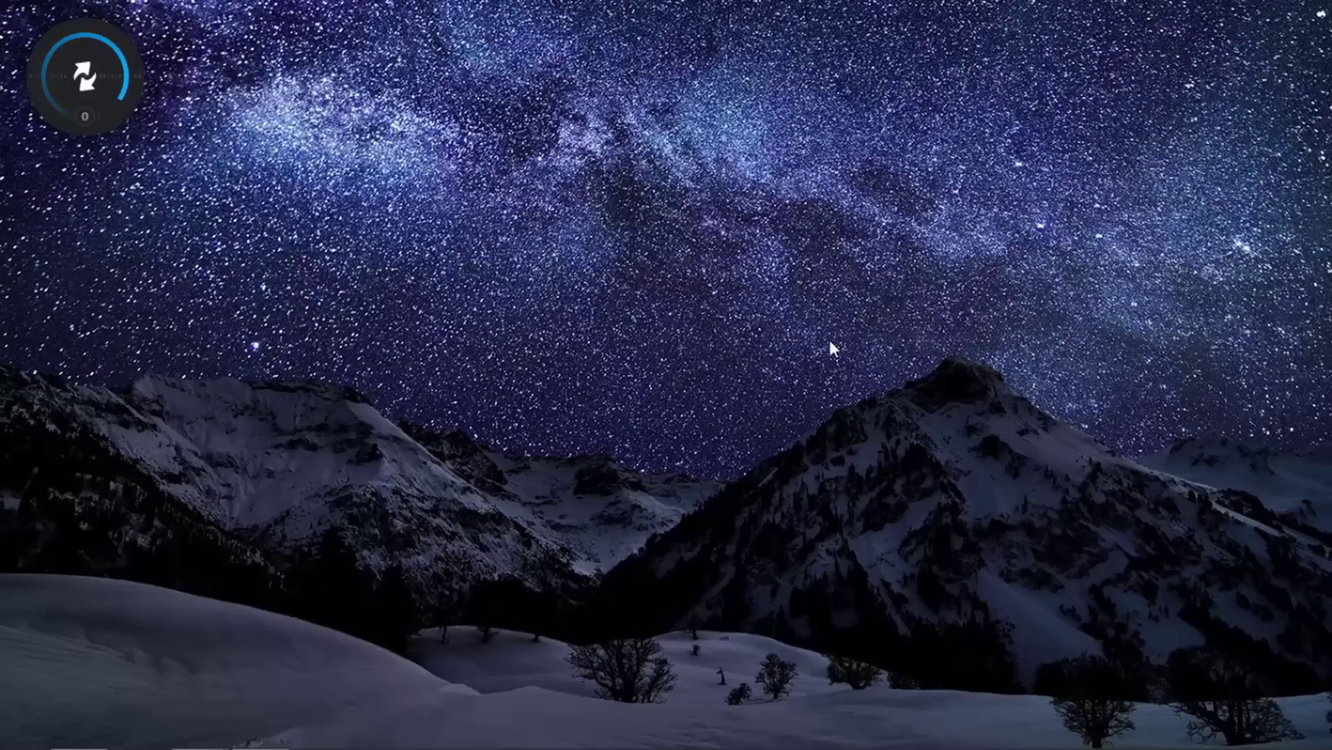
# Open the Comic_Style folder holding the tuxedo source photo and Comic_Style.jpg
pyautogui.click(104, 740)
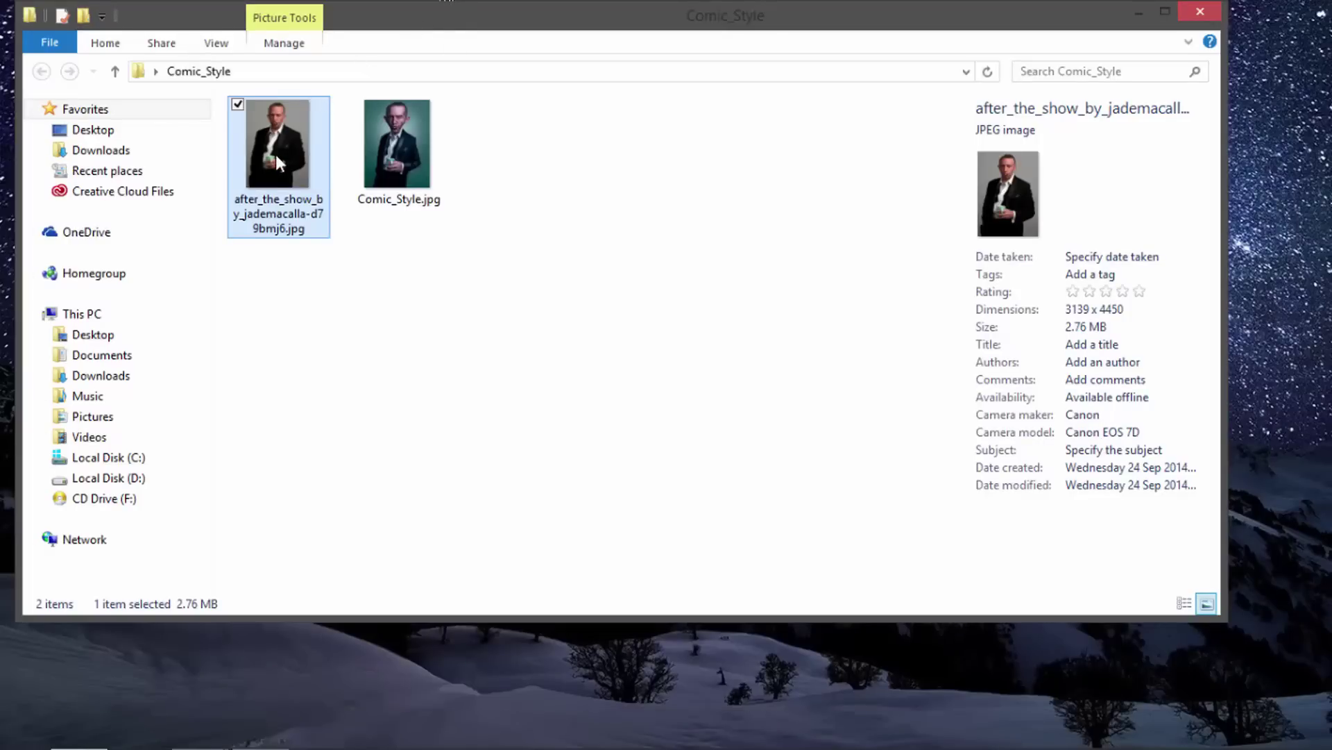
pyautogui.doubleClick(269, 143)
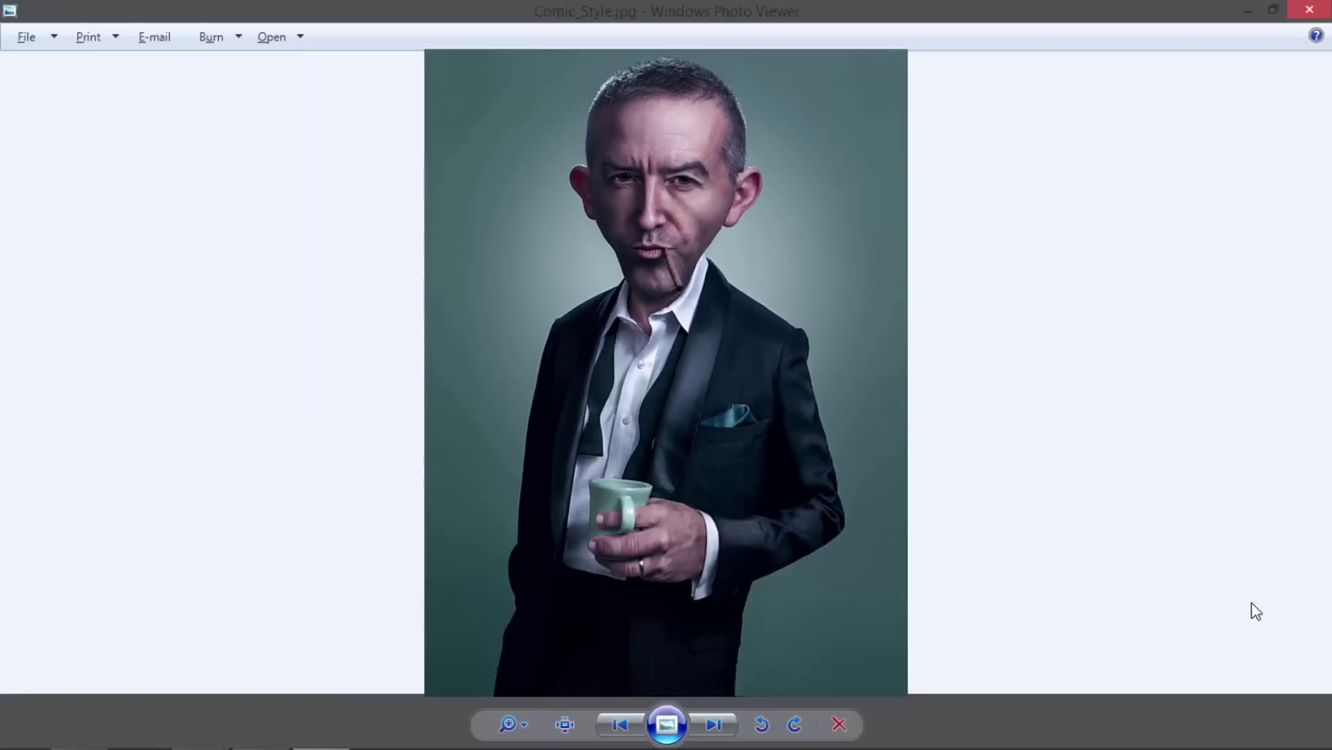
pyautogui.click(1309, 13)
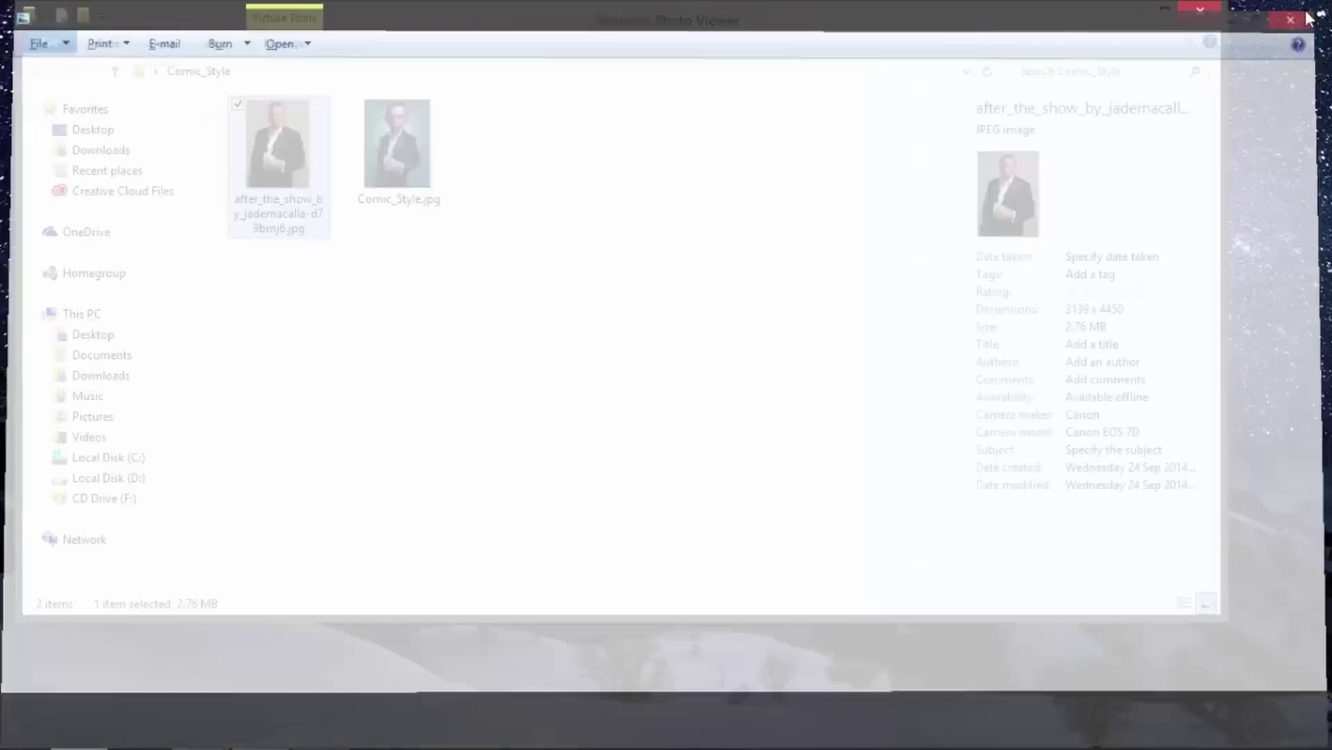
# Review the tuxedo photo's deviantART page in Chrome, then minimize everything to the desktop
pyautogui.click(1137, 14)
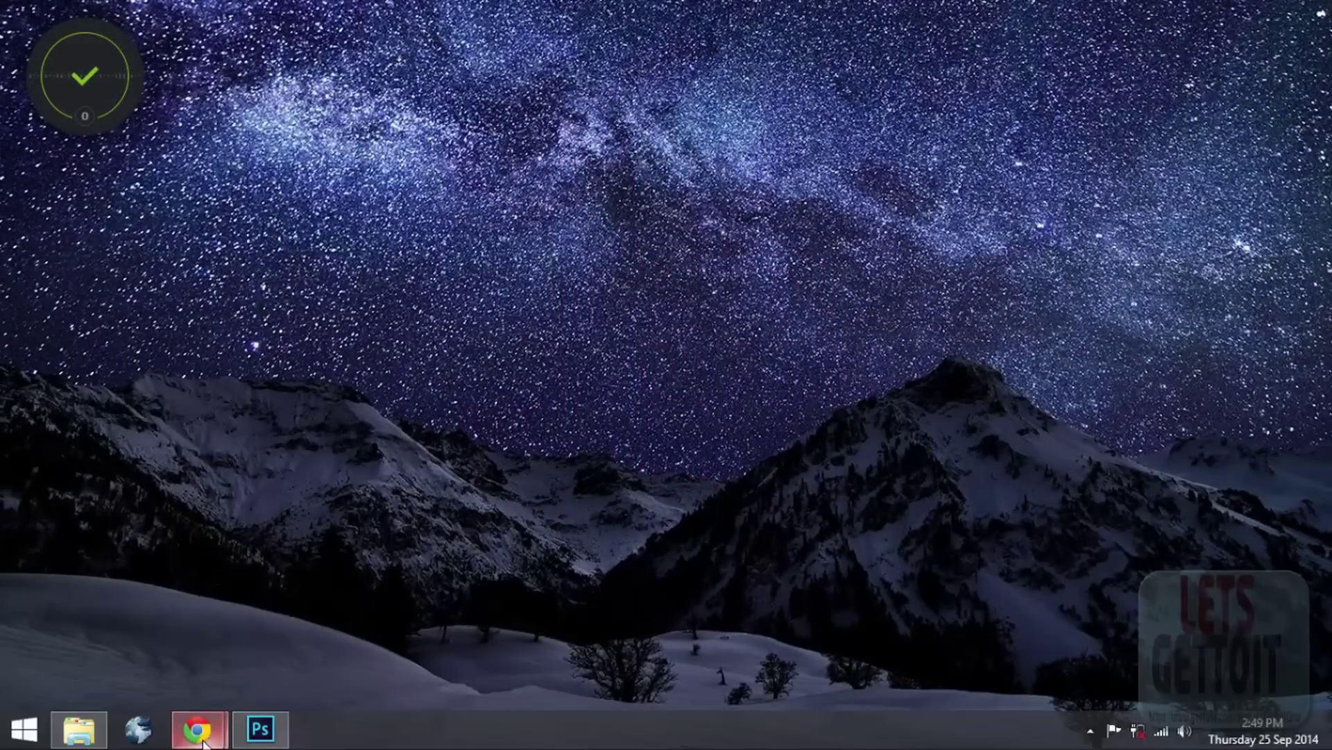
pyautogui.moveTo(197, 728)
pyautogui.click(327, 644)
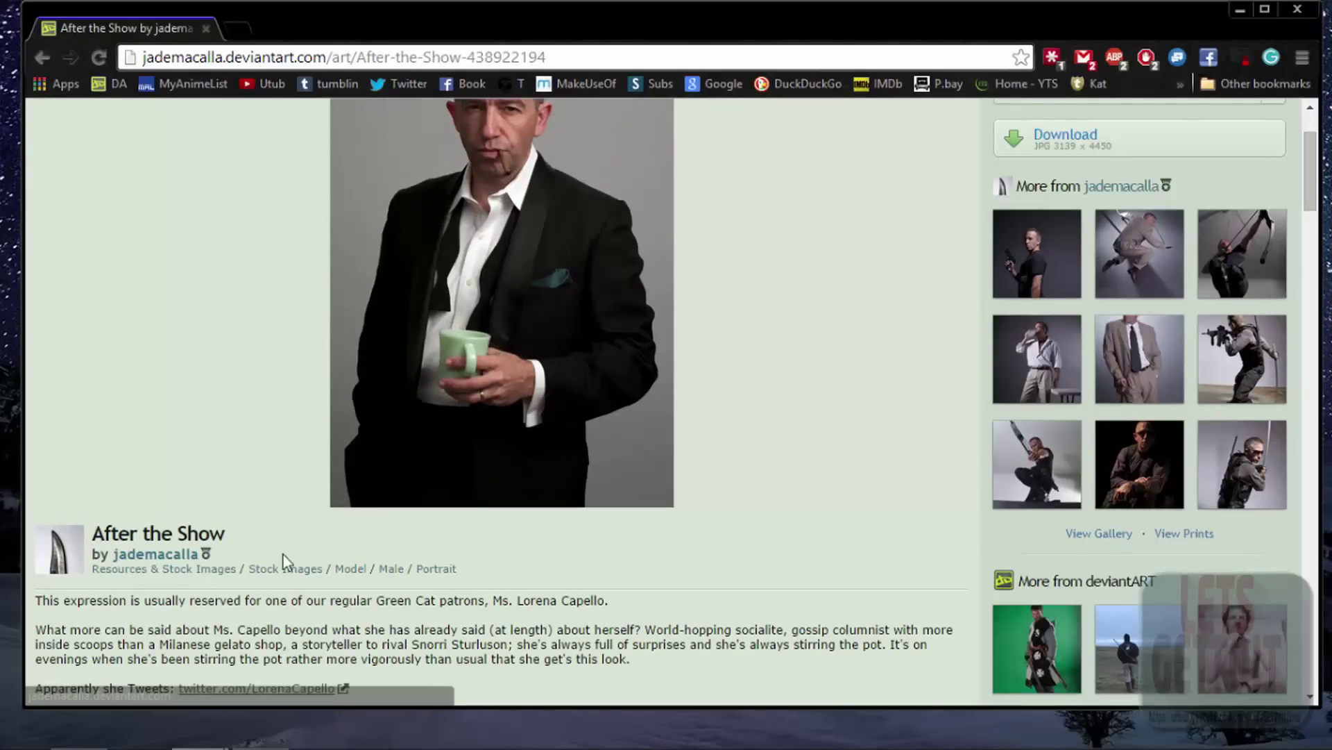
pyautogui.scroll(2, 187, 559)
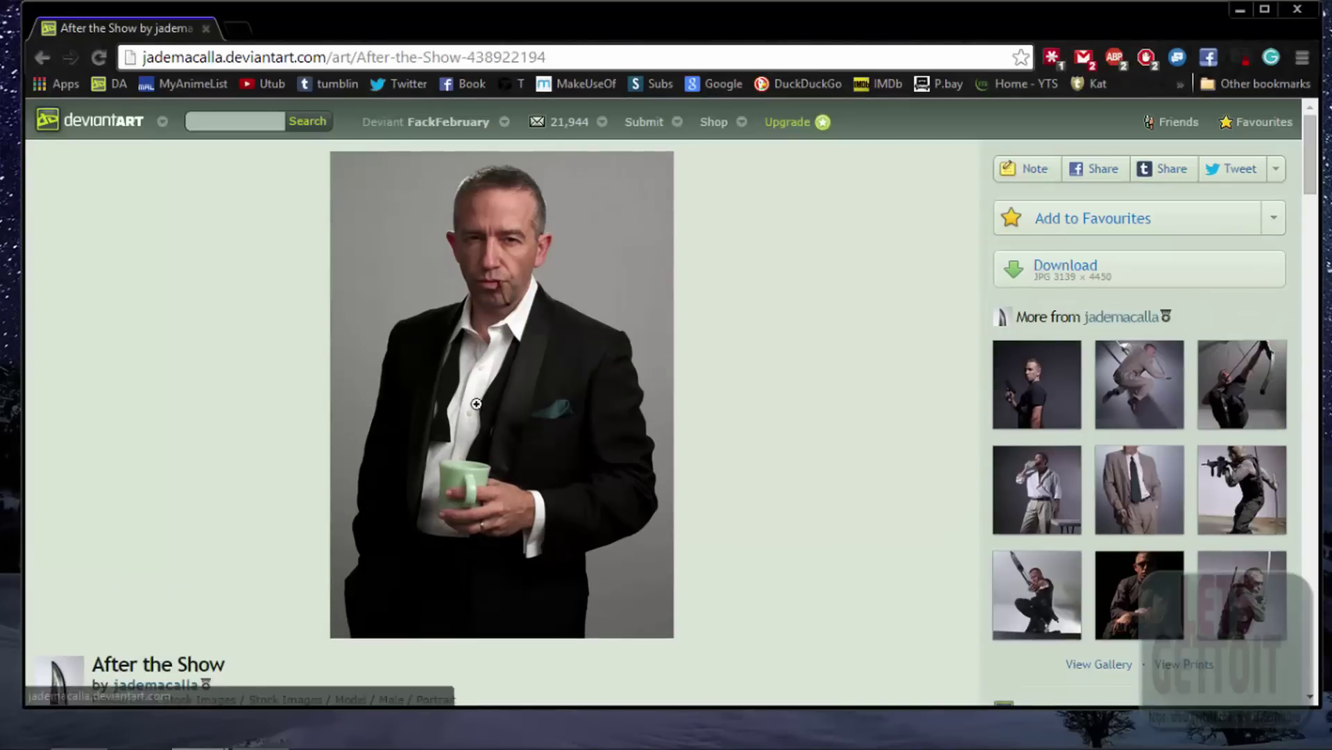
pyautogui.scroll(-3, 431, 440)
pyautogui.scroll(-3, 435, 436)
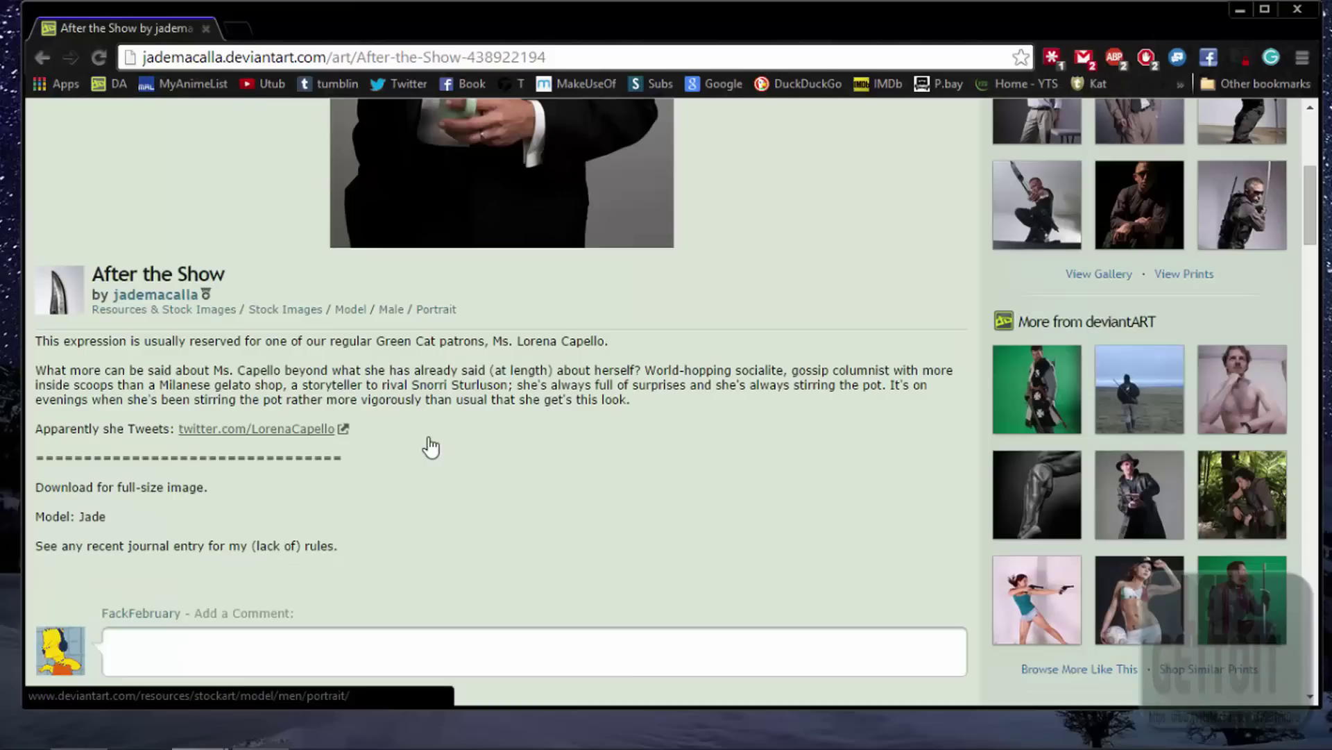
pyautogui.scroll(5, 435, 449)
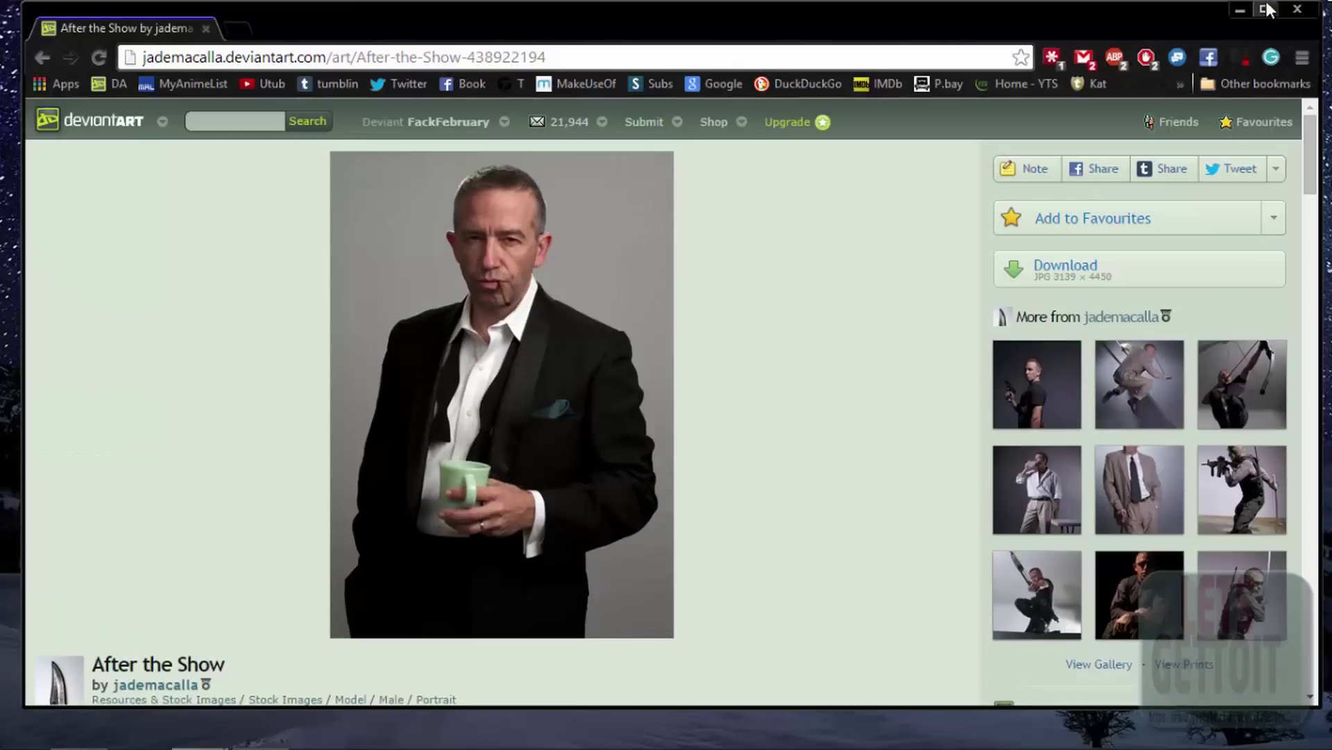
pyautogui.click(1238, 9)
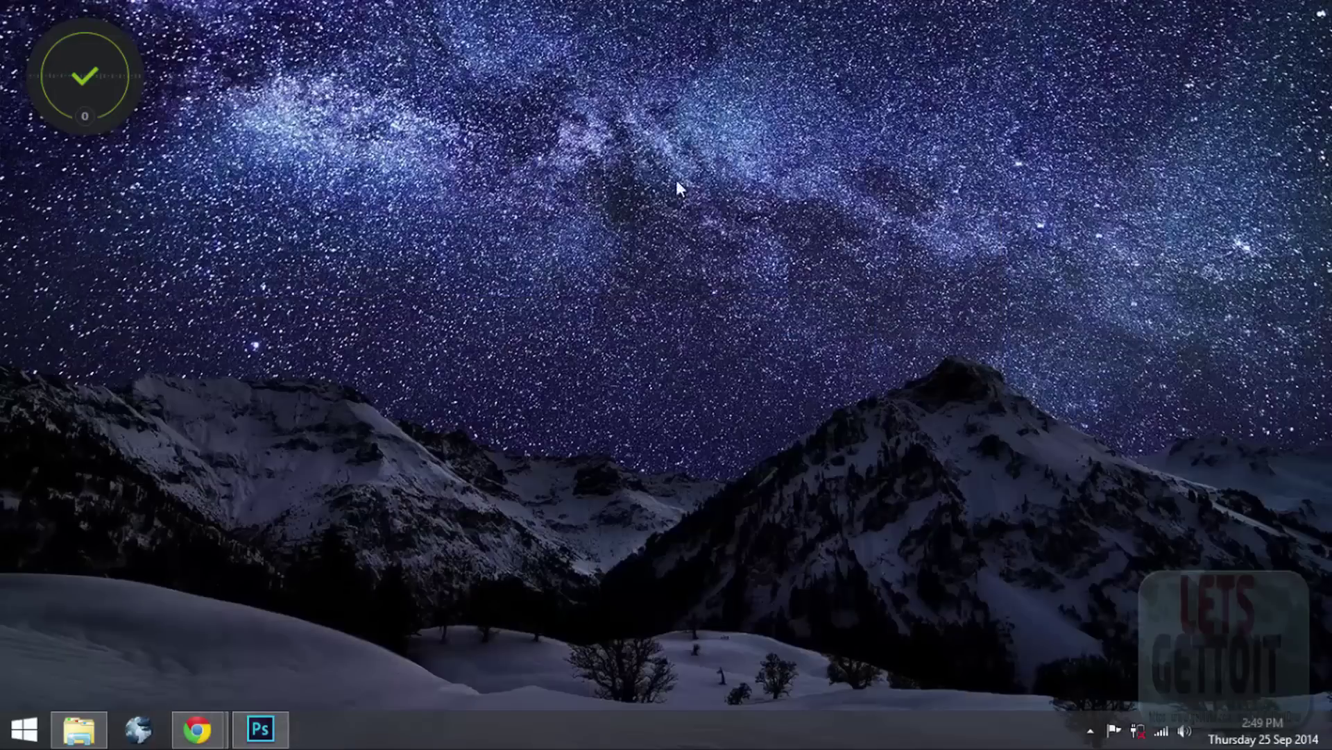
# Open the after_the_show JPG from the Comic_Style folder in Adobe Photoshop
pyautogui.click(97, 737)
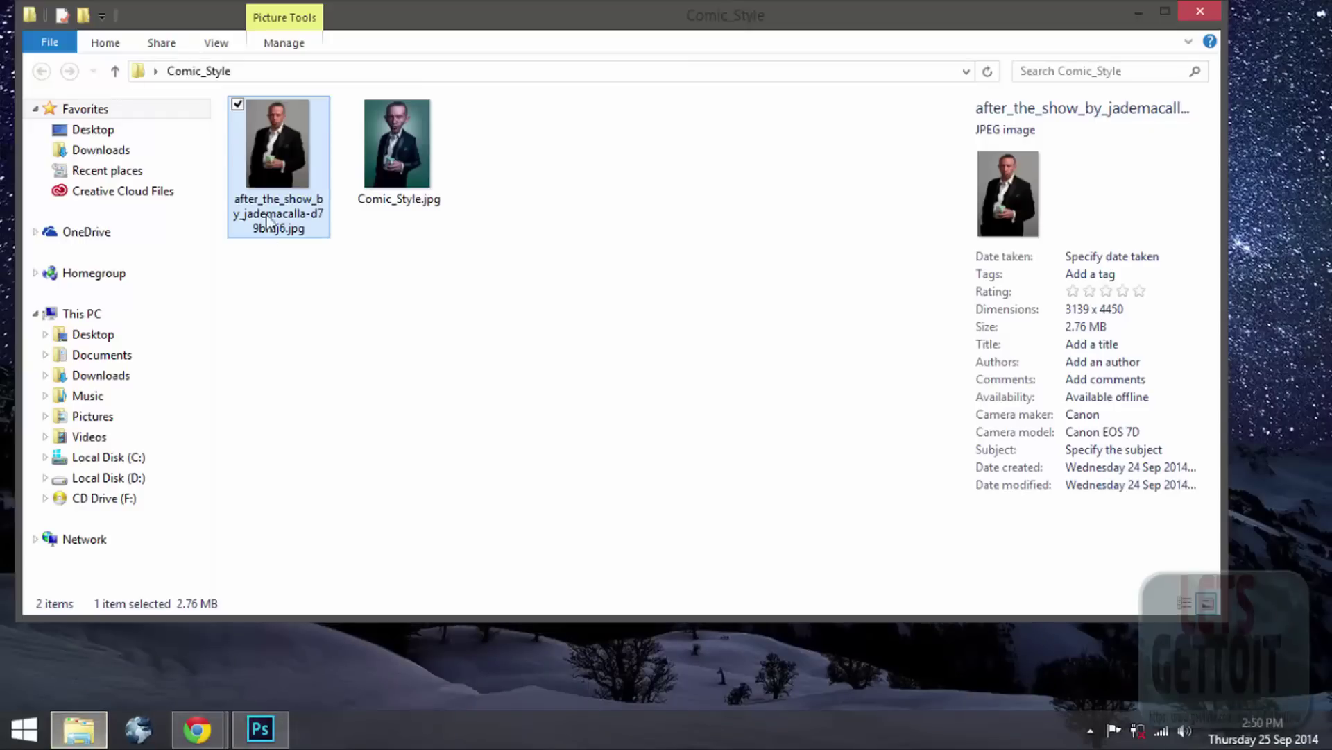
pyautogui.moveTo(443, 26); pyautogui.dragTo(498, 28)
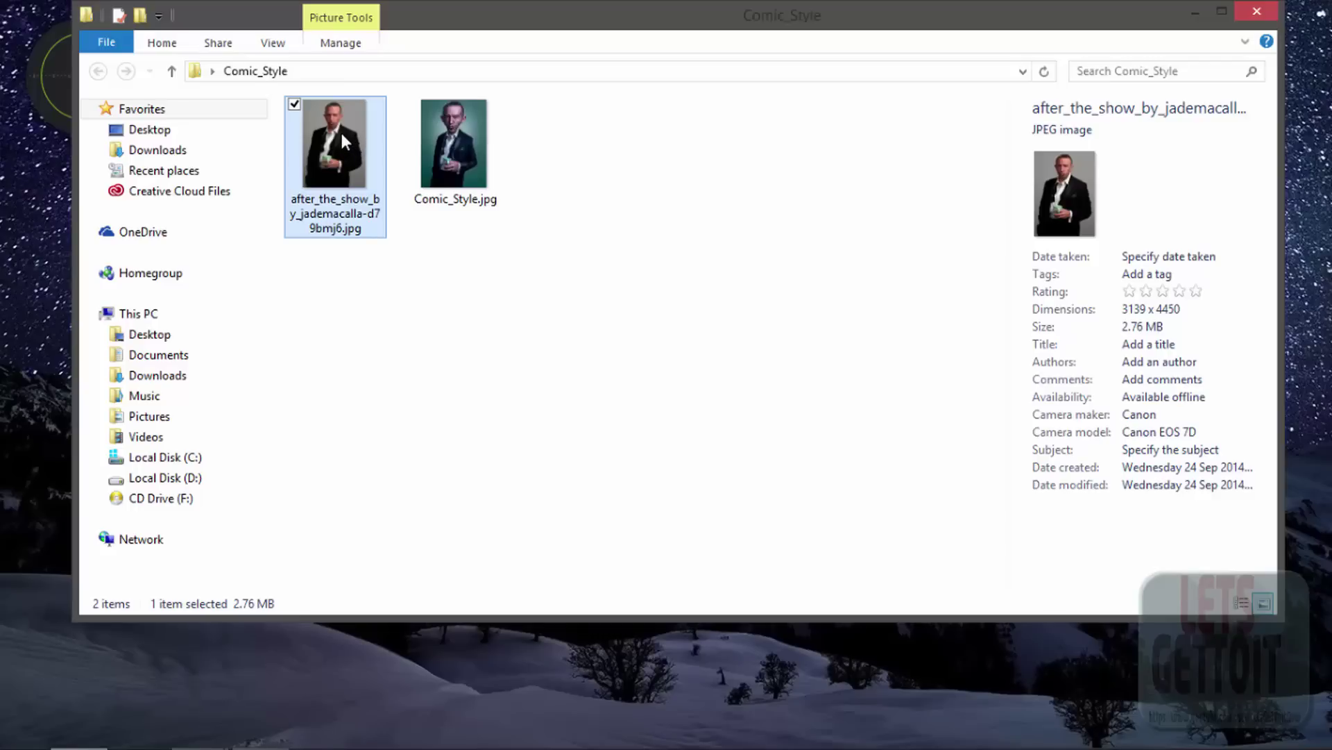
pyautogui.rightClick(343, 141)
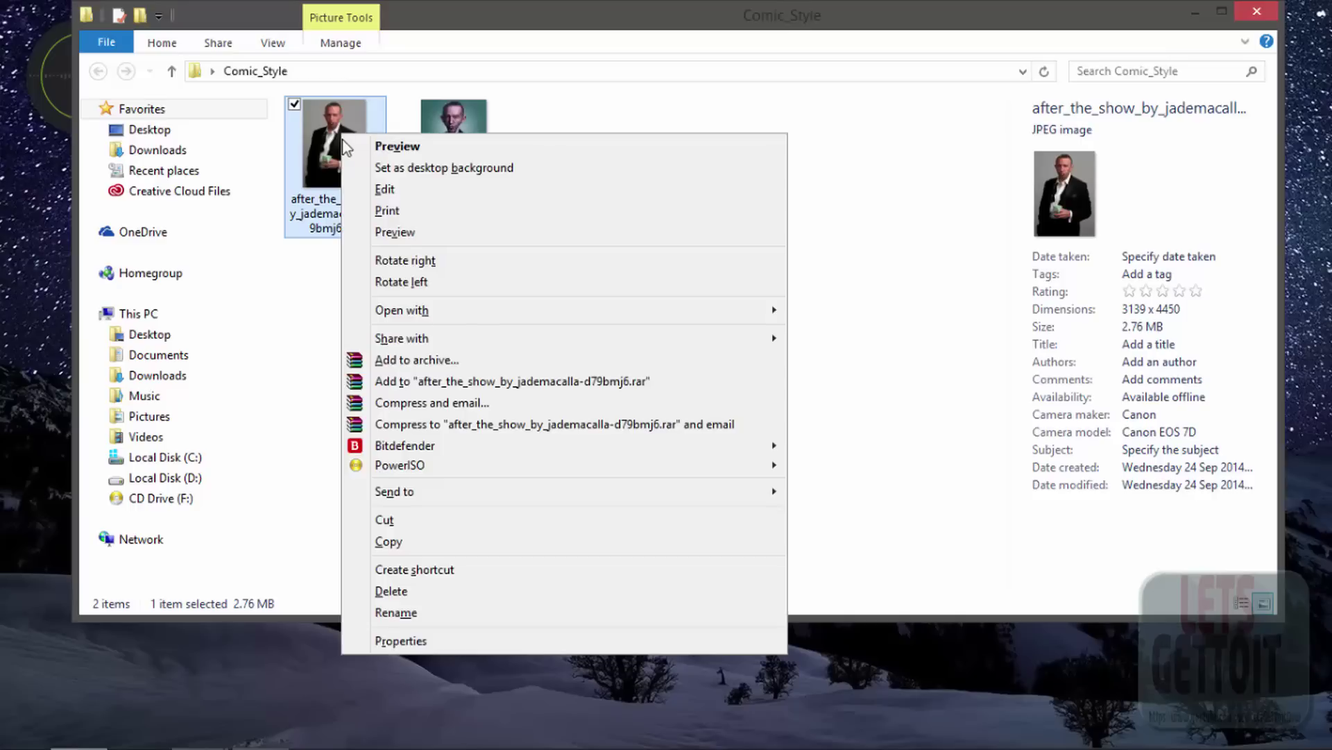
pyautogui.moveTo(402, 311)
pyautogui.click(795, 312)
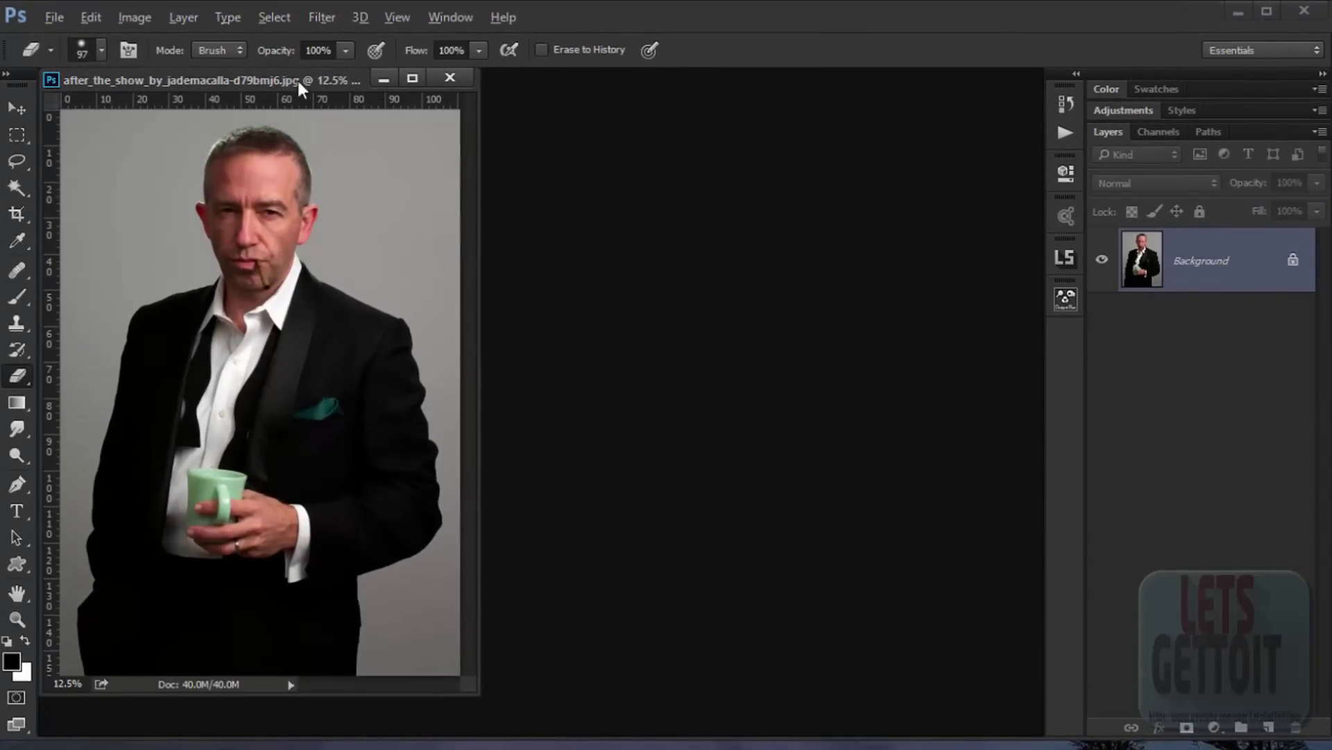
# Dock the photo as a tab, unlock Background as Layer 0, and add Layer 1 beneath
pyautogui.moveTo(298, 80); pyautogui.dragTo(398, 78)
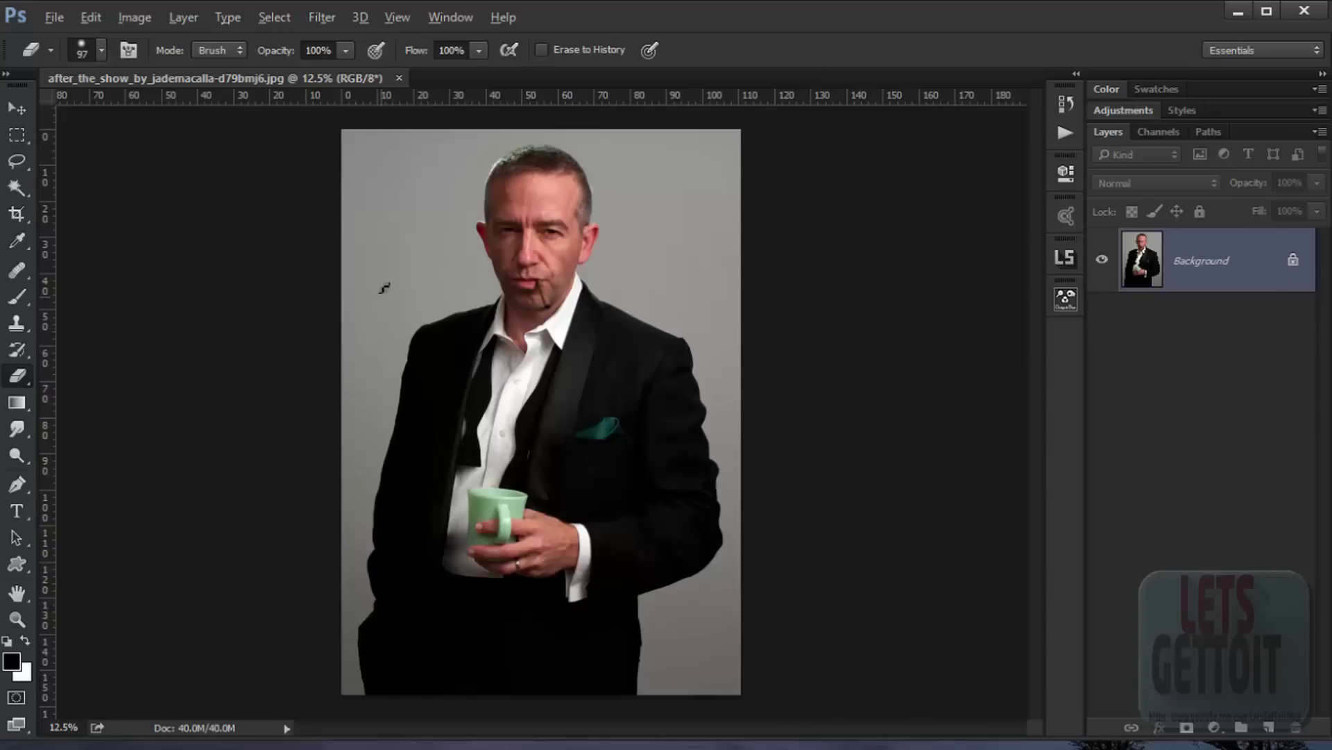
pyautogui.click(135, 17)
pyautogui.click(183, 17)
pyautogui.doubleClick(1249, 264)
pyautogui.doubleClick(1222, 281)
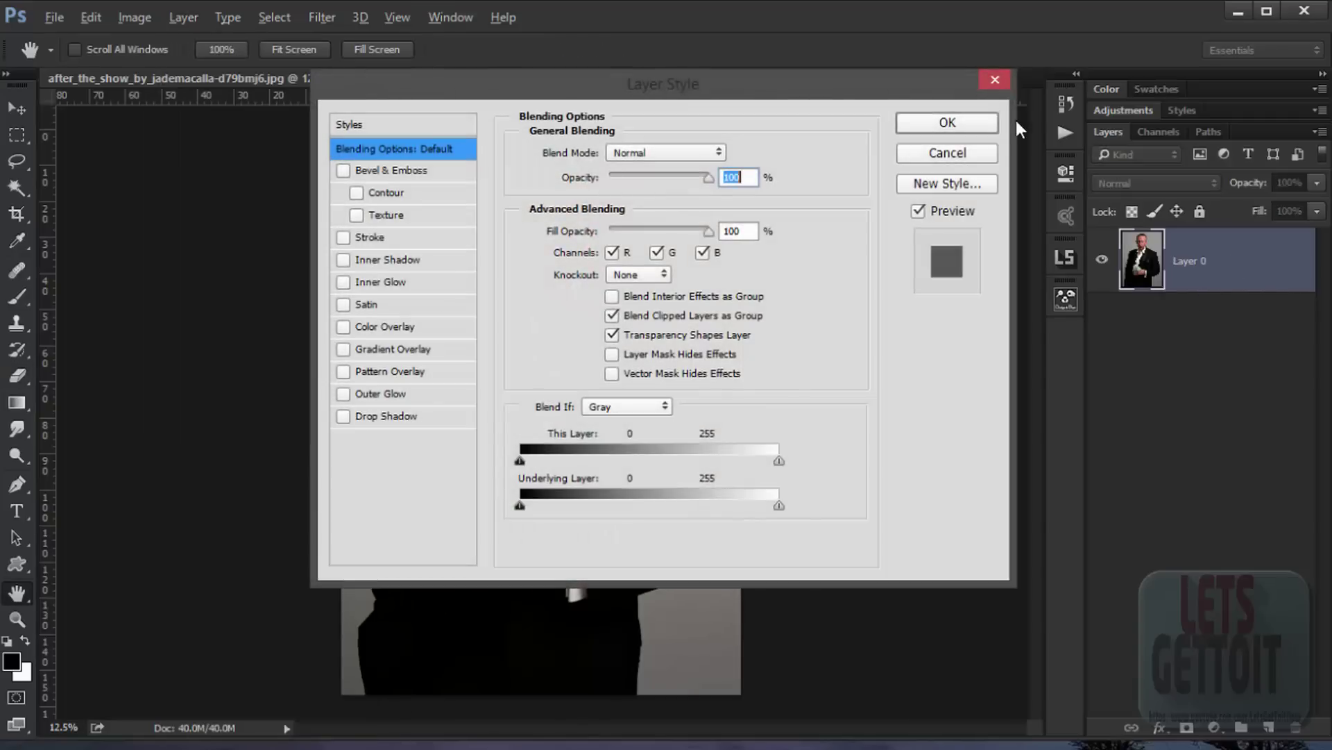
pyautogui.click(994, 80)
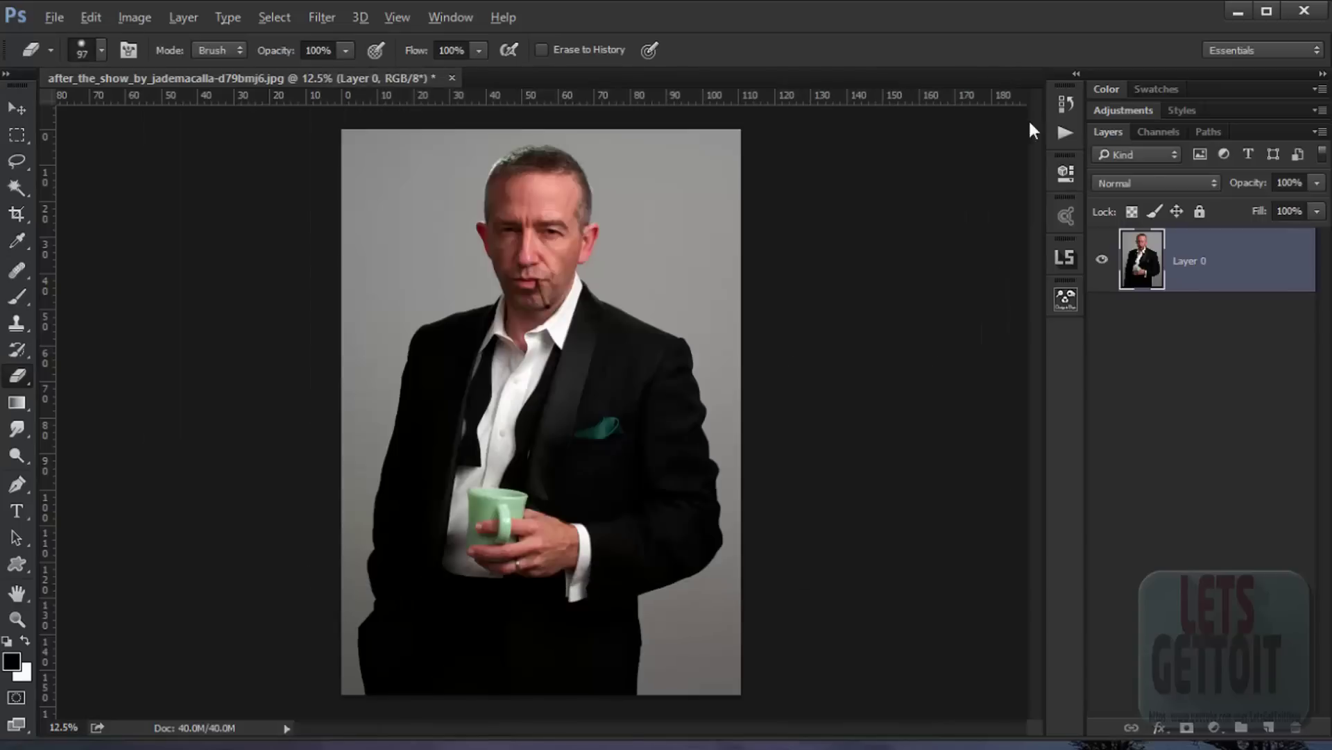
pyautogui.keyDown('ctrl'); pyautogui.click(1279, 726); pyautogui.keyUp('ctrl')
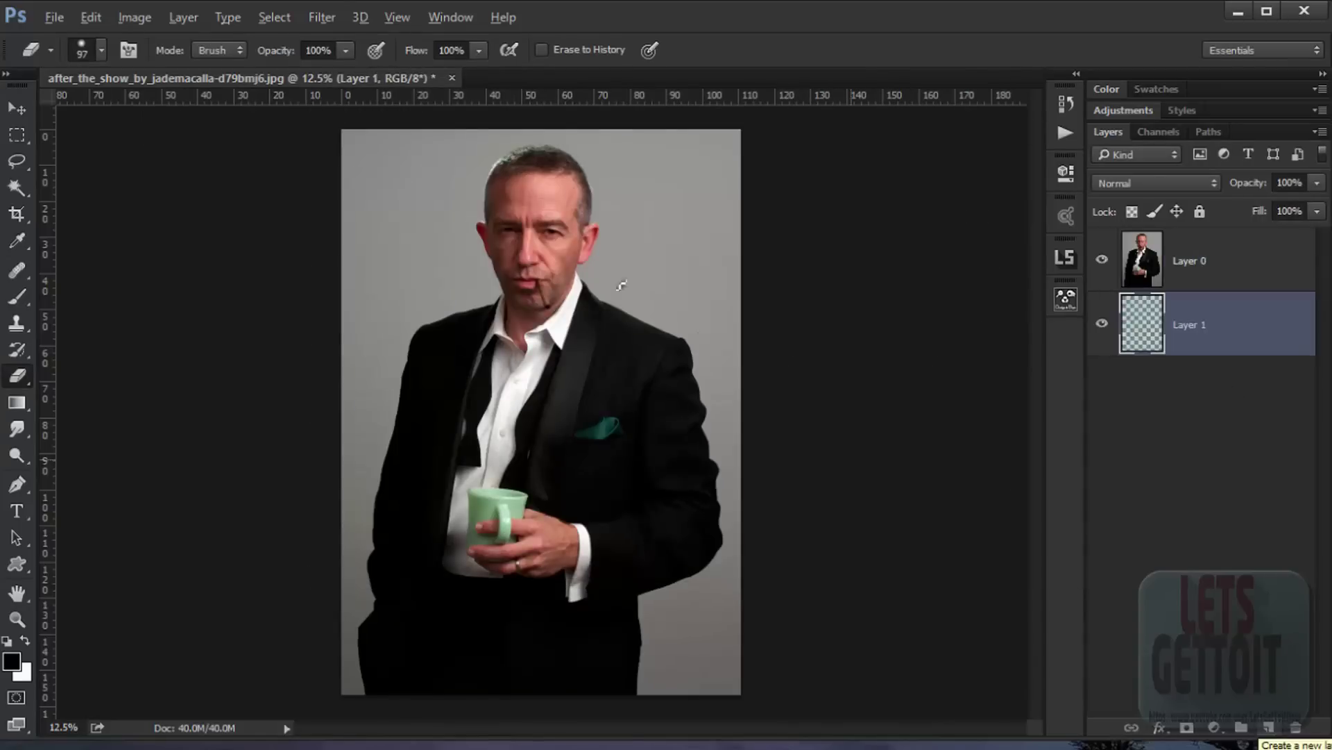
pyautogui.click(134, 16)
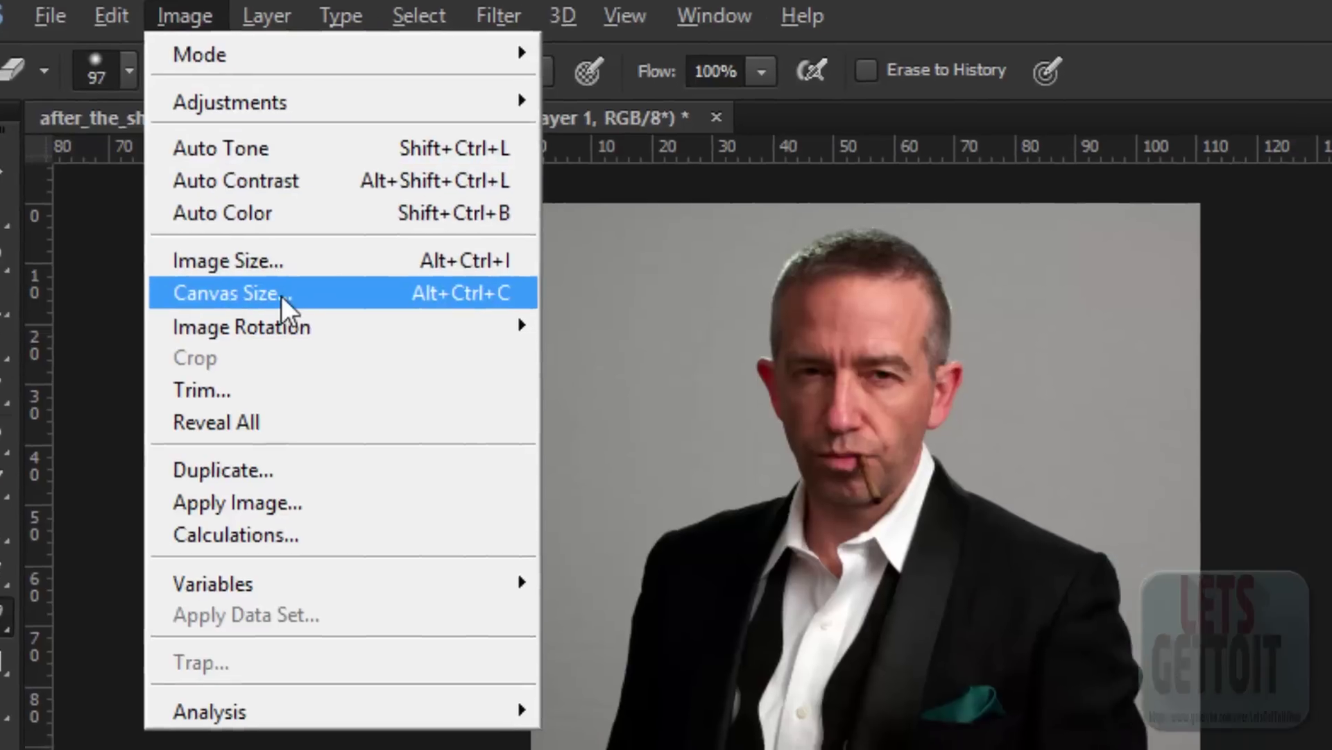
# Resize the canvas in pixels to 4600 wide by 5200 high
pyautogui.click(322, 308)
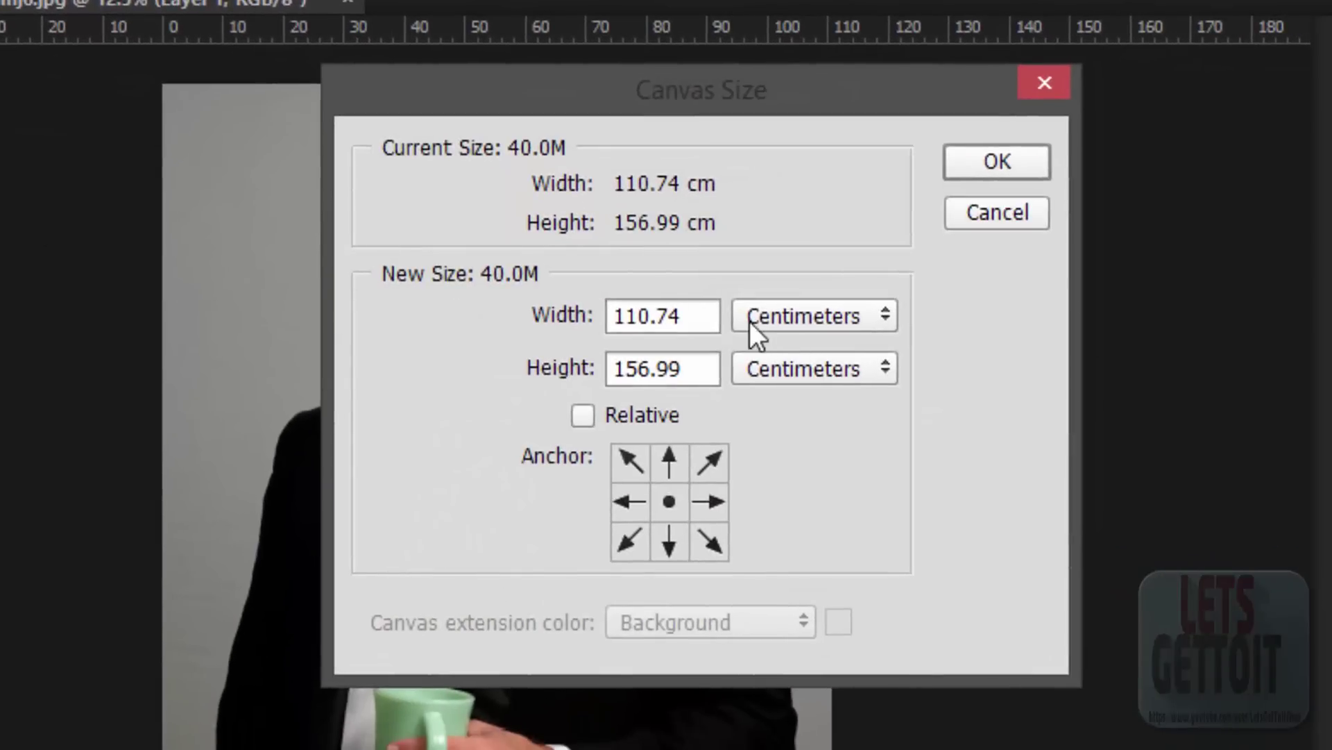
pyautogui.click(749, 321)
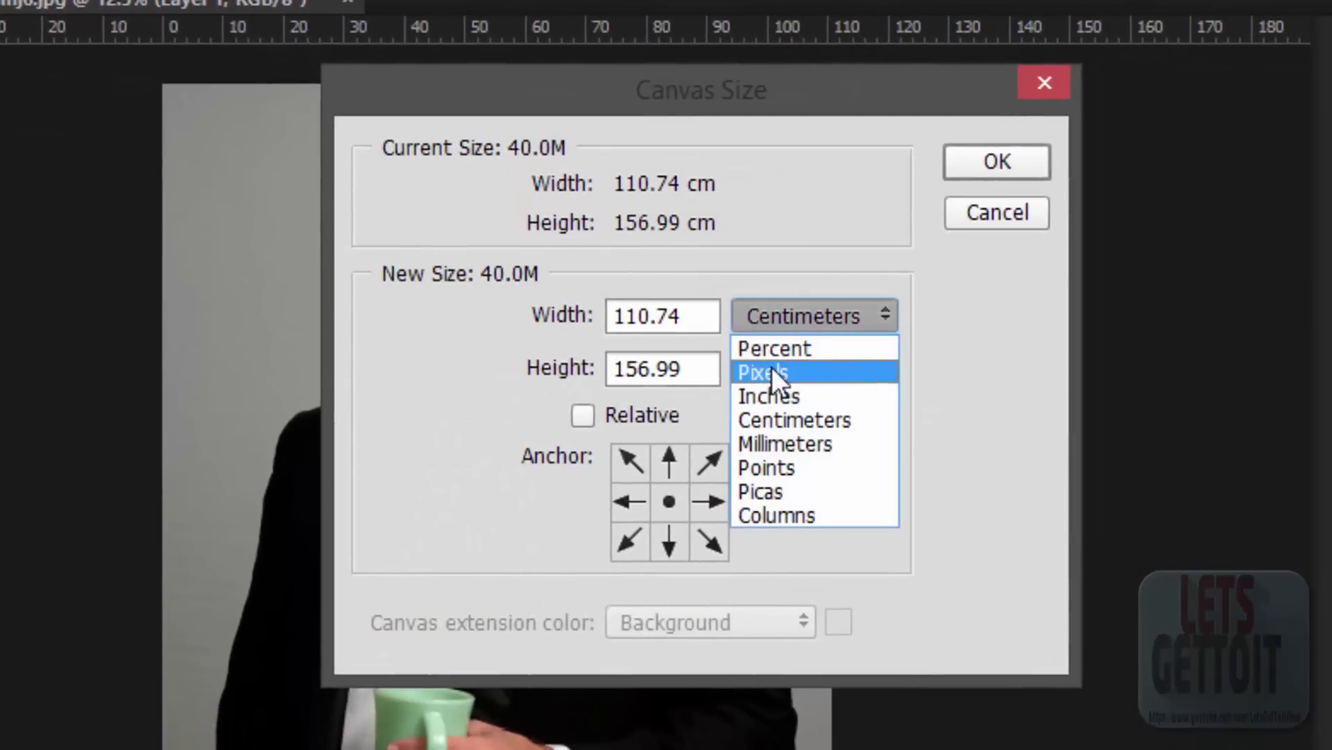
pyautogui.click(770, 369)
pyautogui.moveTo(685, 319); pyautogui.dragTo(604, 316)
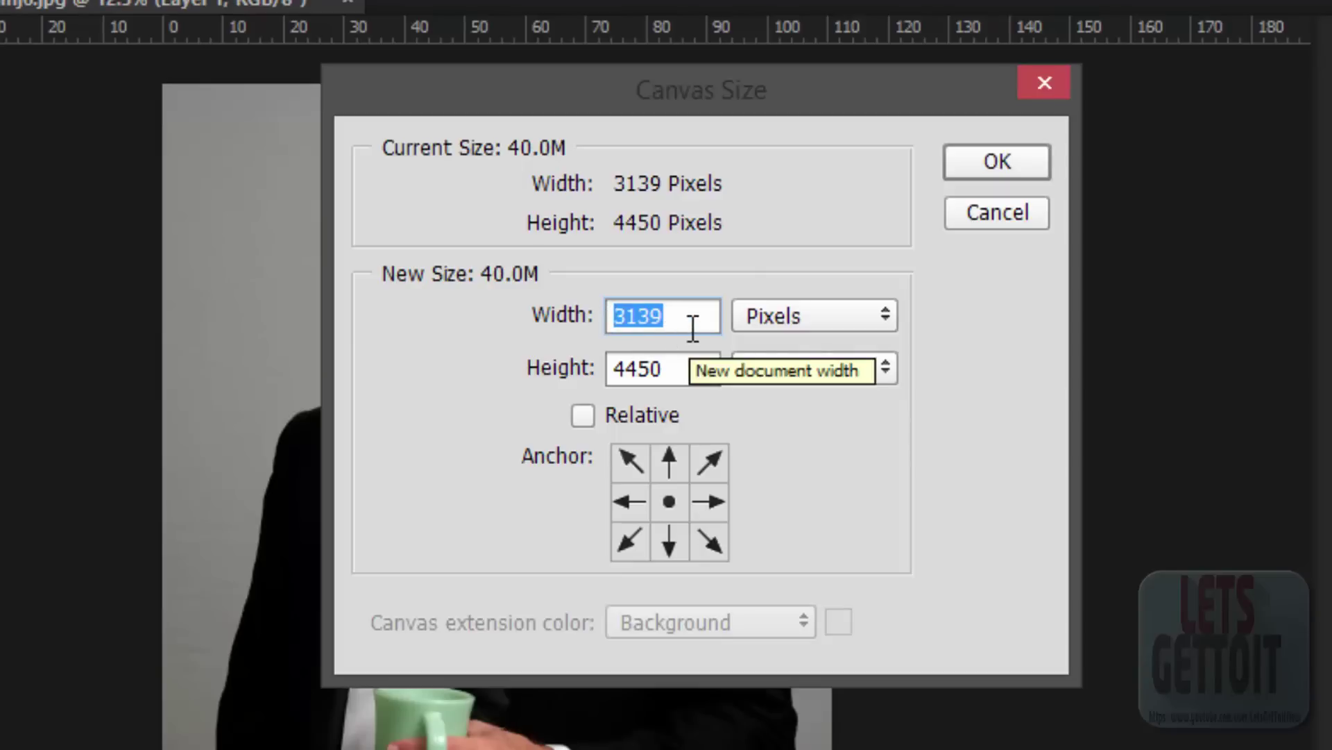
pyautogui.write('4600')
pyautogui.moveTo(670, 368); pyautogui.dragTo(610, 371)
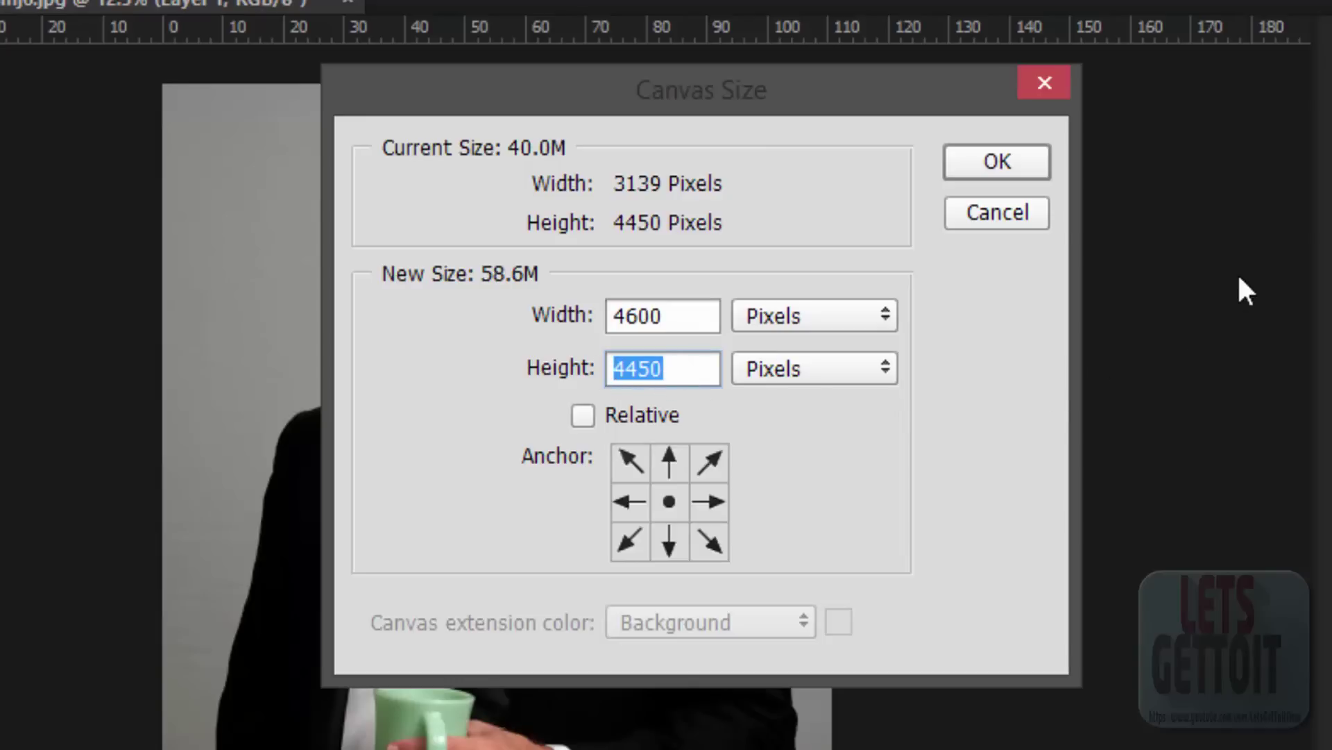
pyautogui.write('5')
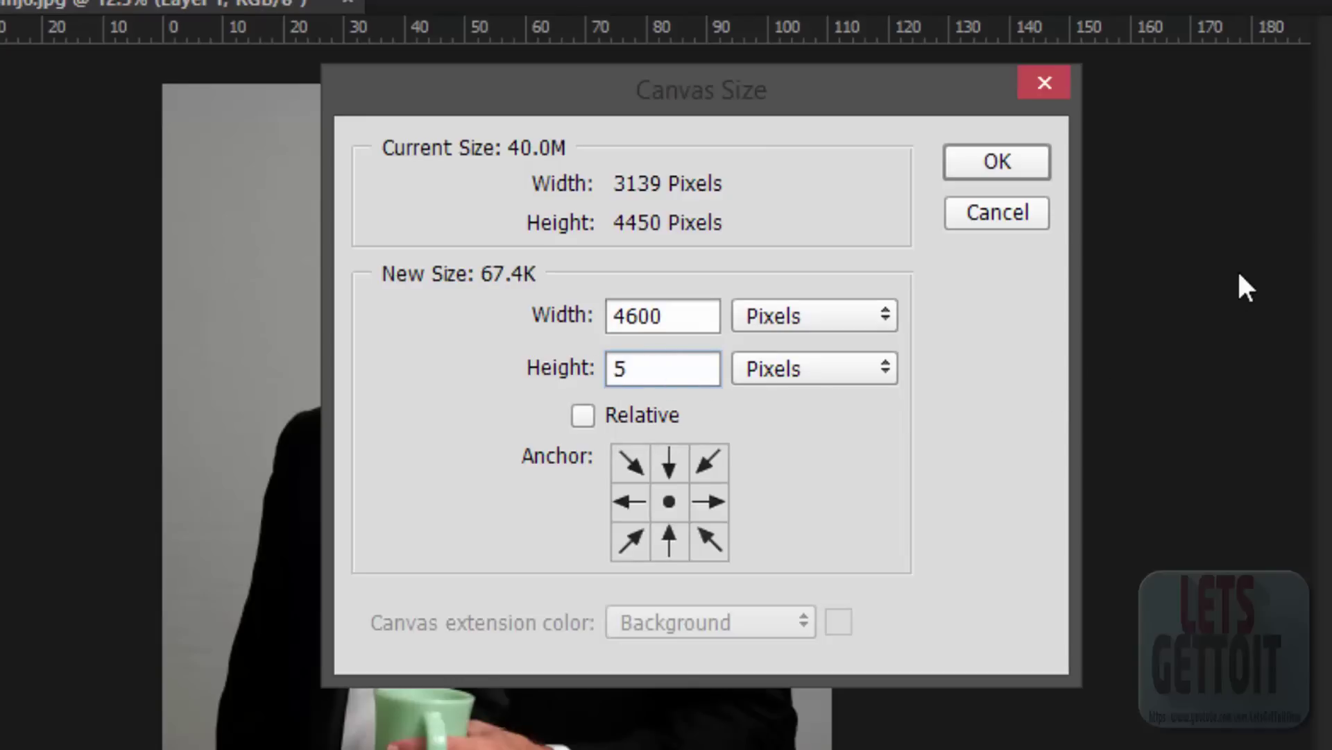
pyautogui.write('200')
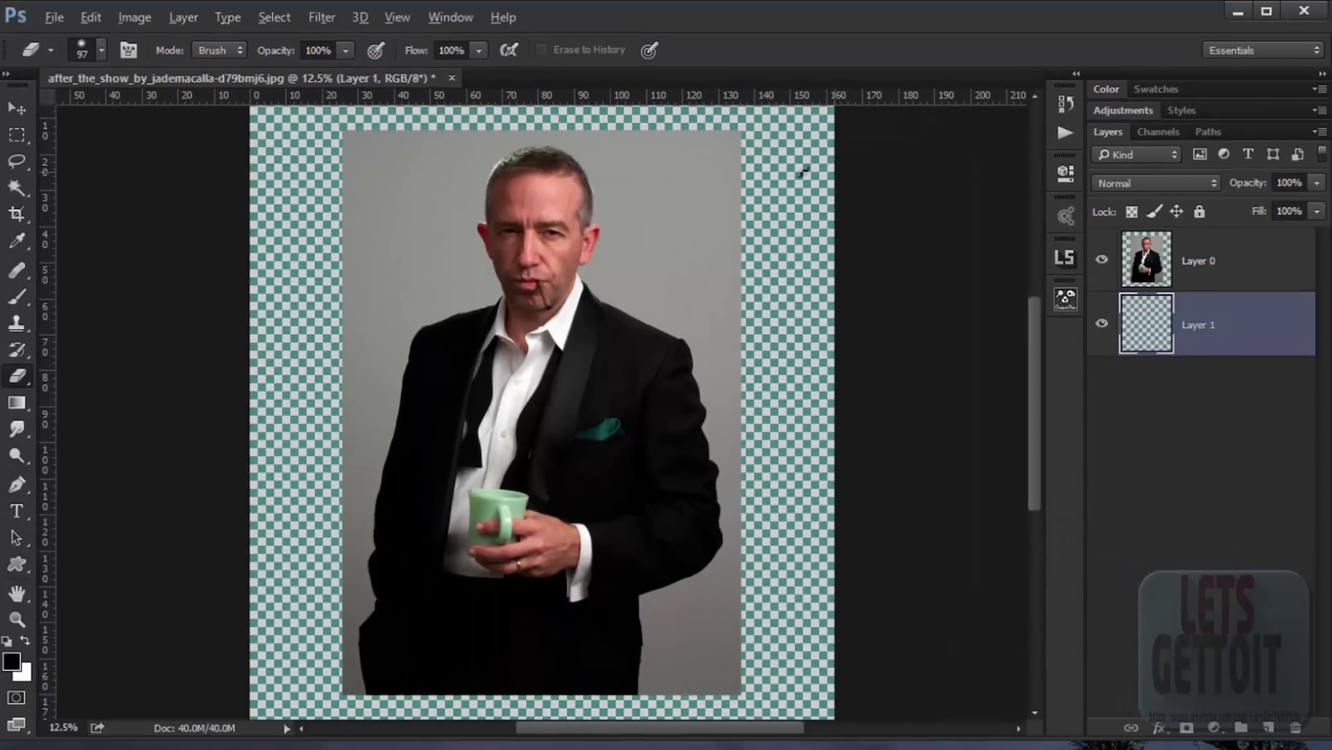
# Marquee-select a thin grey backdrop strip along the photo's top edge on Layer 0
pyautogui.scroll(-2, 673, 341)
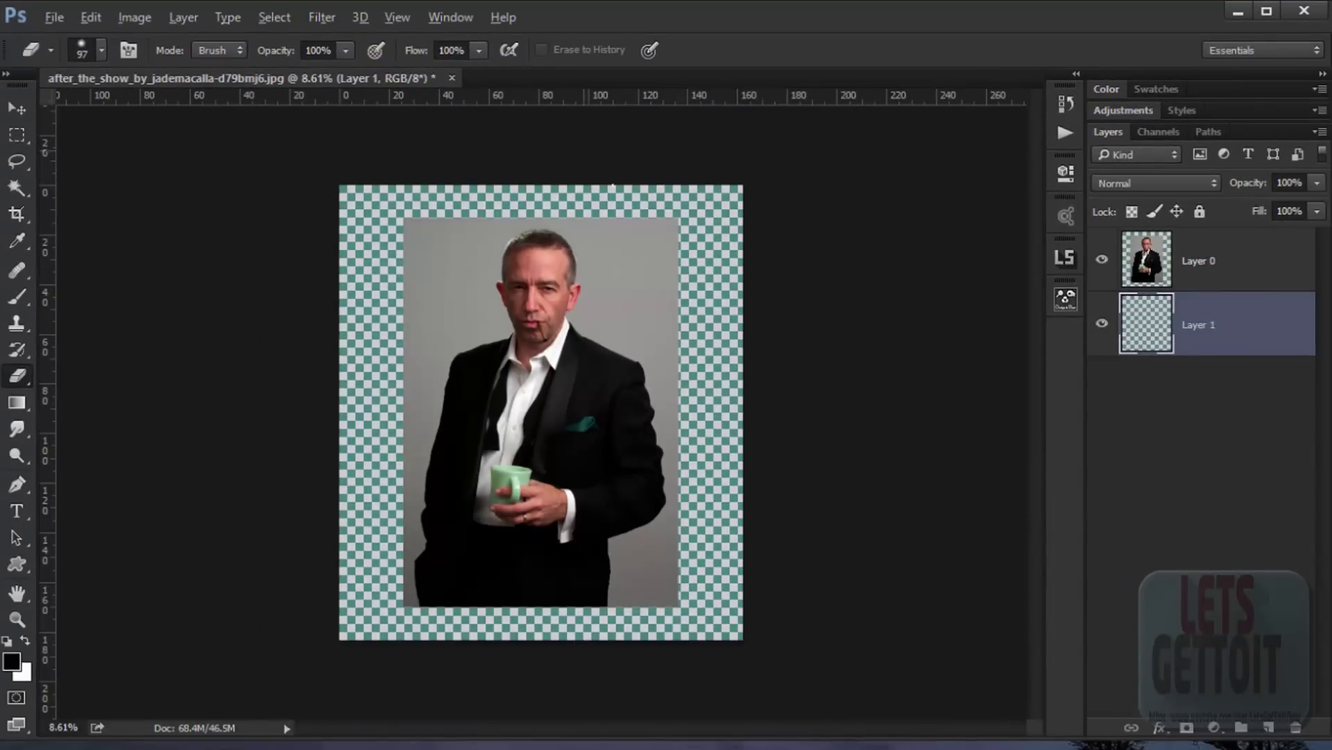
pyautogui.scroll(2, 694, 306)
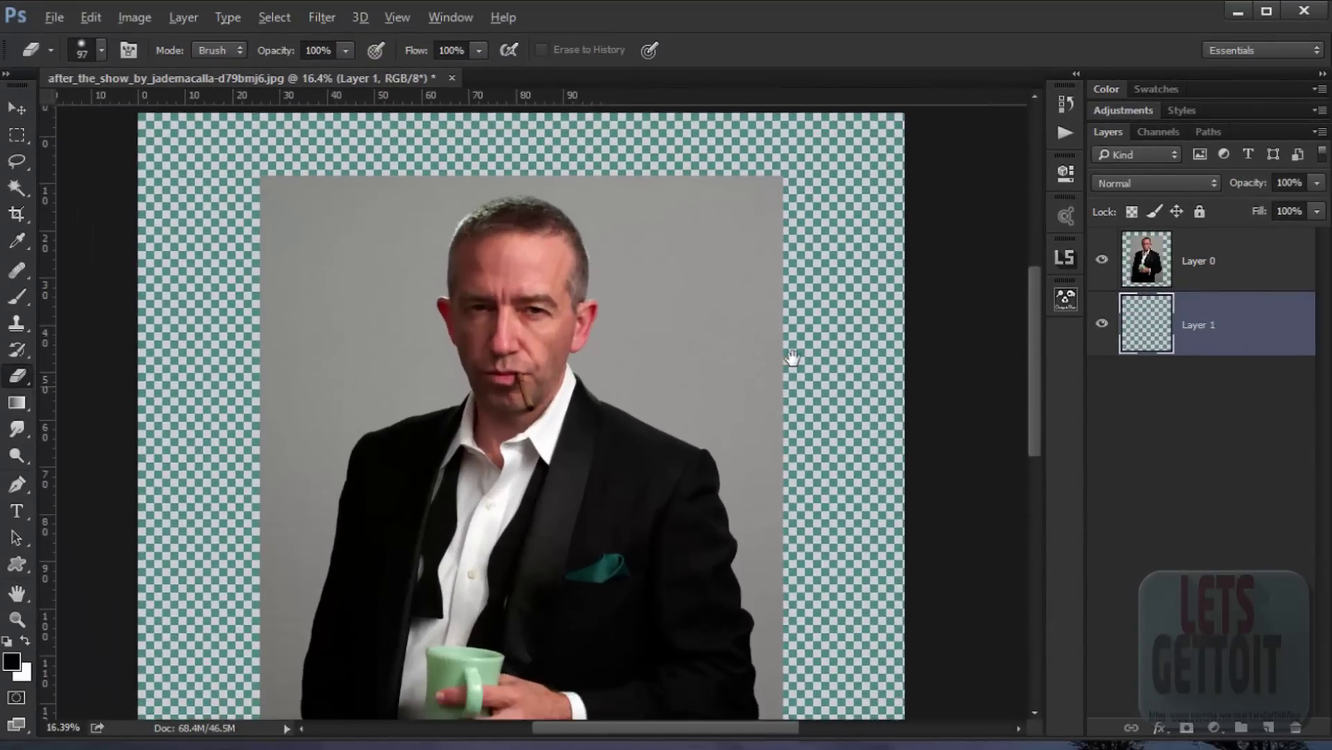
pyautogui.scroll(1, 779, 426)
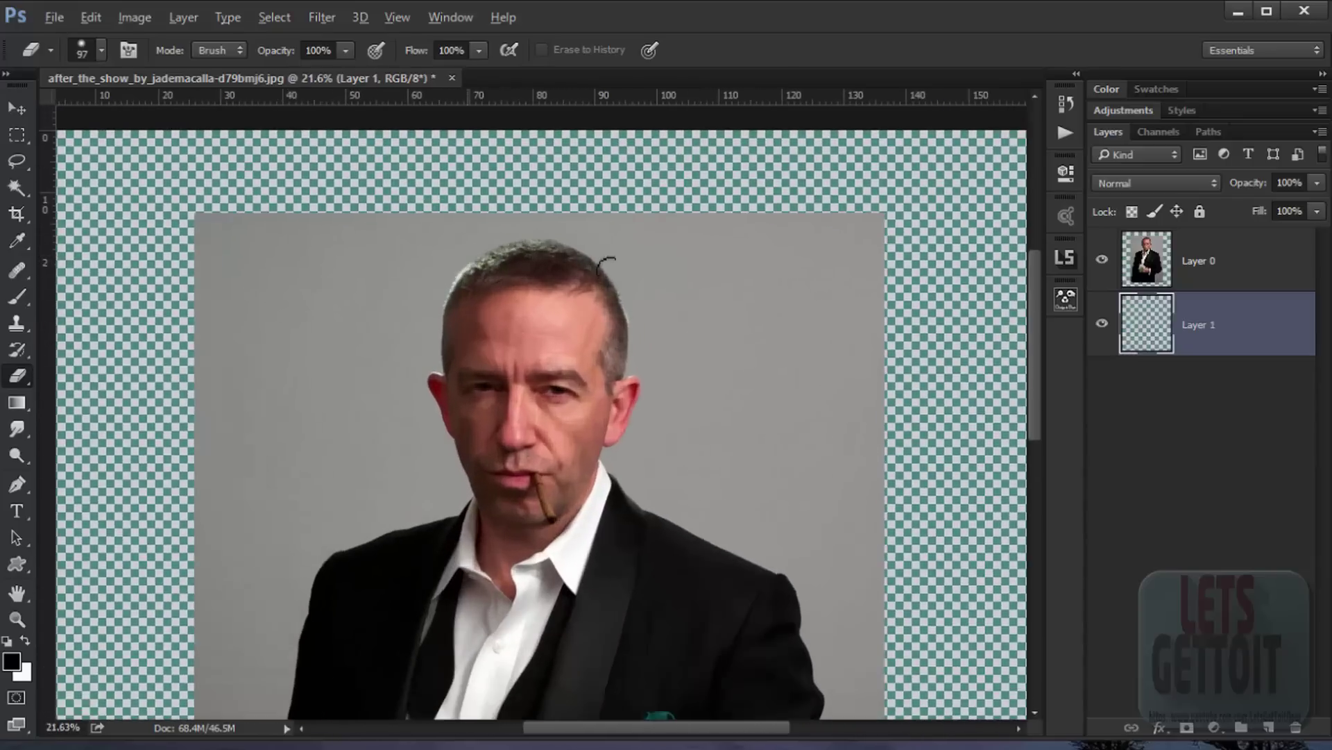
pyautogui.scroll(1, 565, 254)
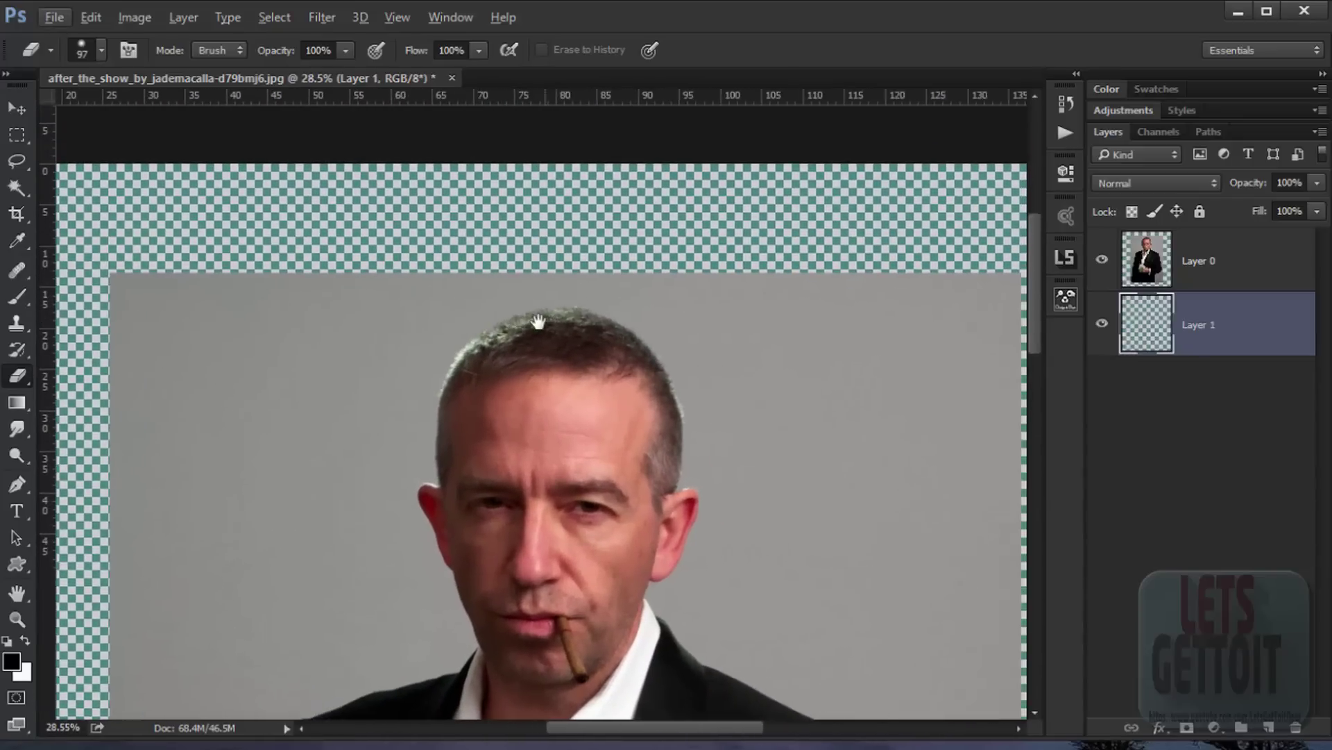
pyautogui.moveTo(539, 321); pyautogui.dragTo(521, 279)
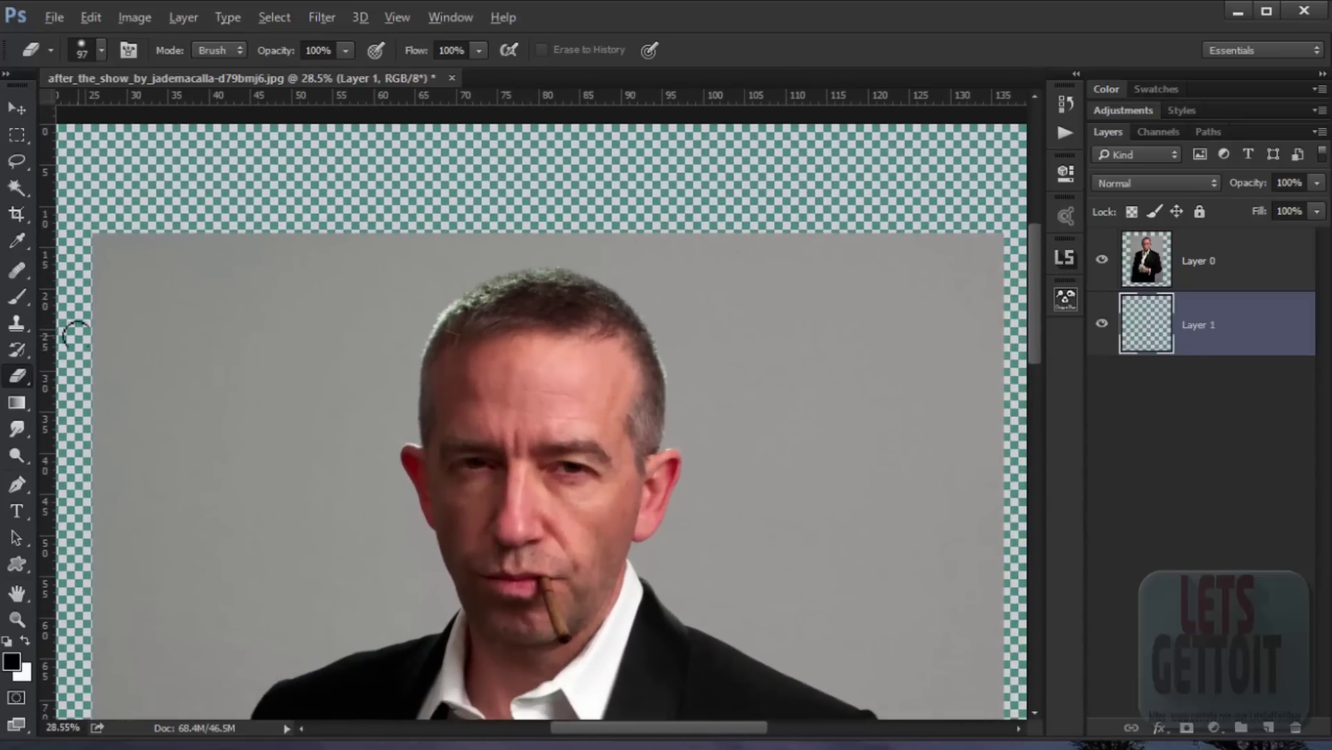
pyautogui.click(18, 135)
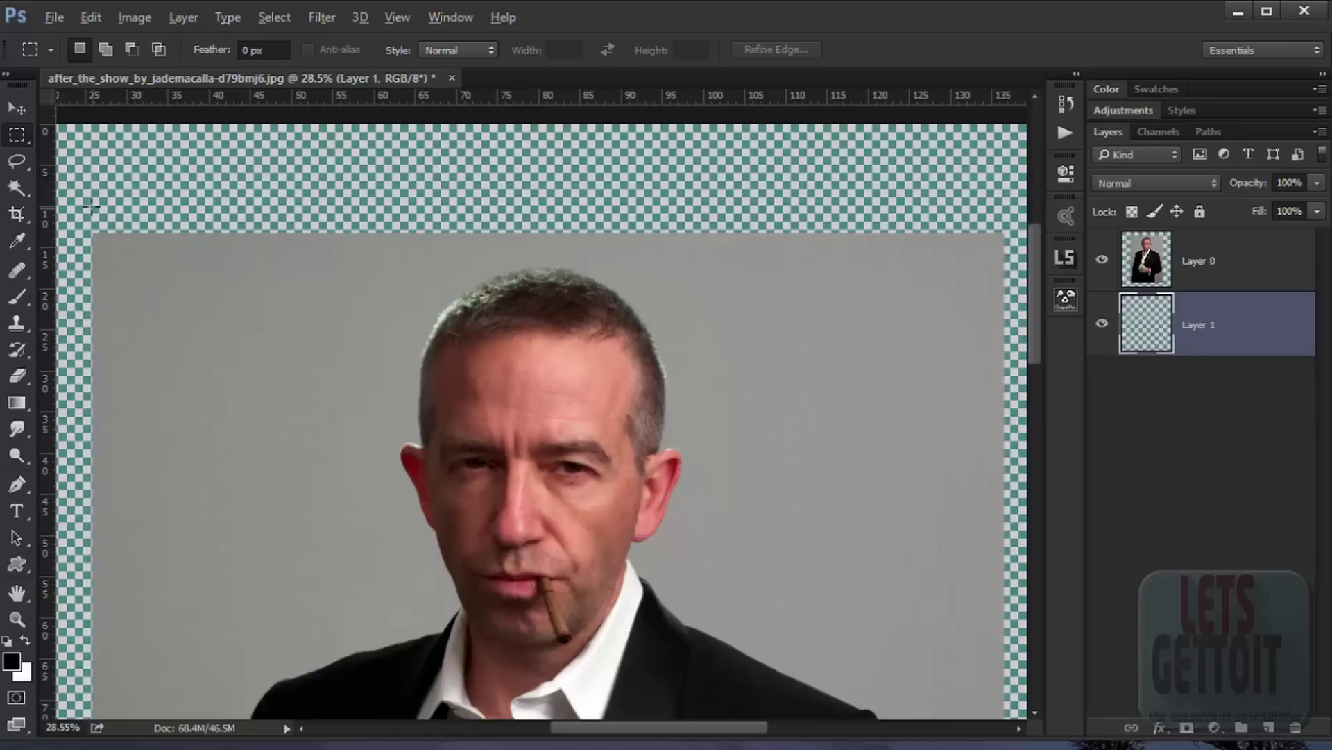
pyautogui.moveTo(90, 204)
pyautogui.mouseDown()
pyautogui.moveTo(995, 281)
pyautogui.moveTo(1008, 263)
pyautogui.mouseUp()
pyautogui.click(1227, 277)
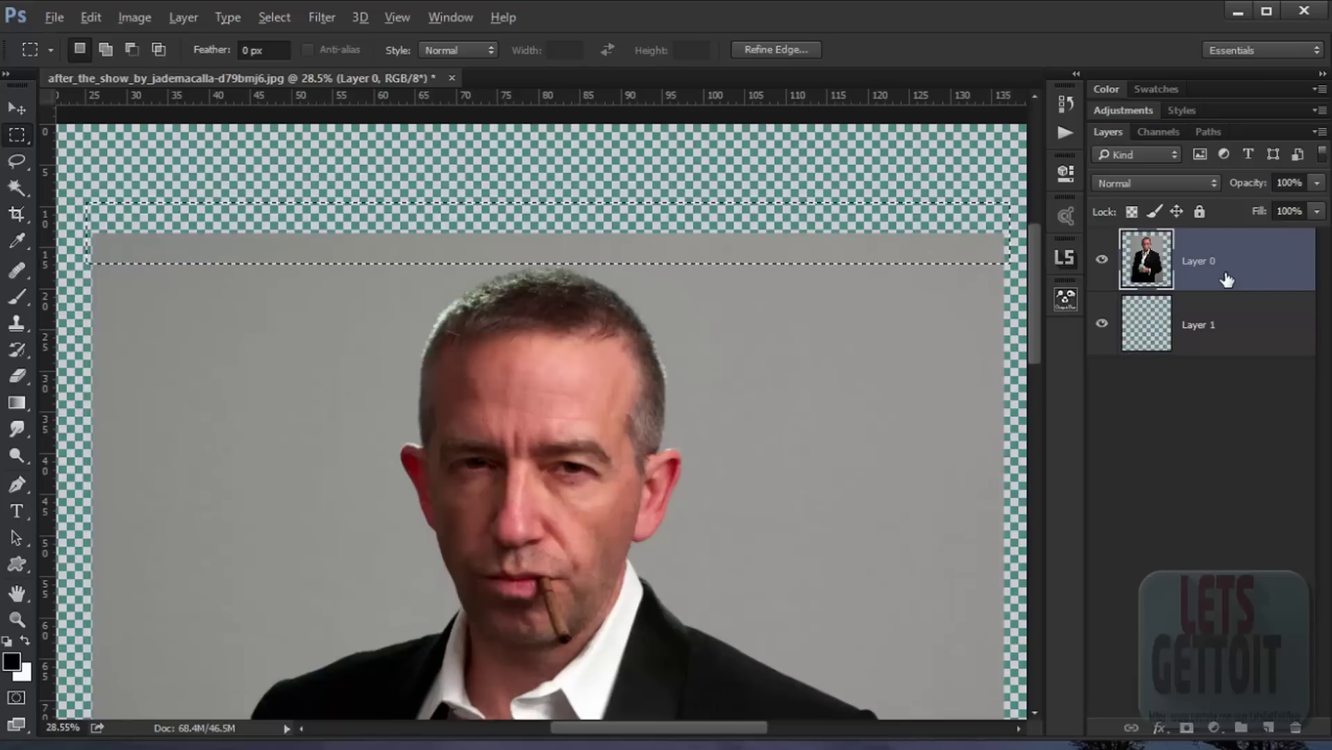
# Copy the strip to Layer 2 and stack duplicates upward to fill above the photo
pyautogui.hotkey('ctrl', 'j')
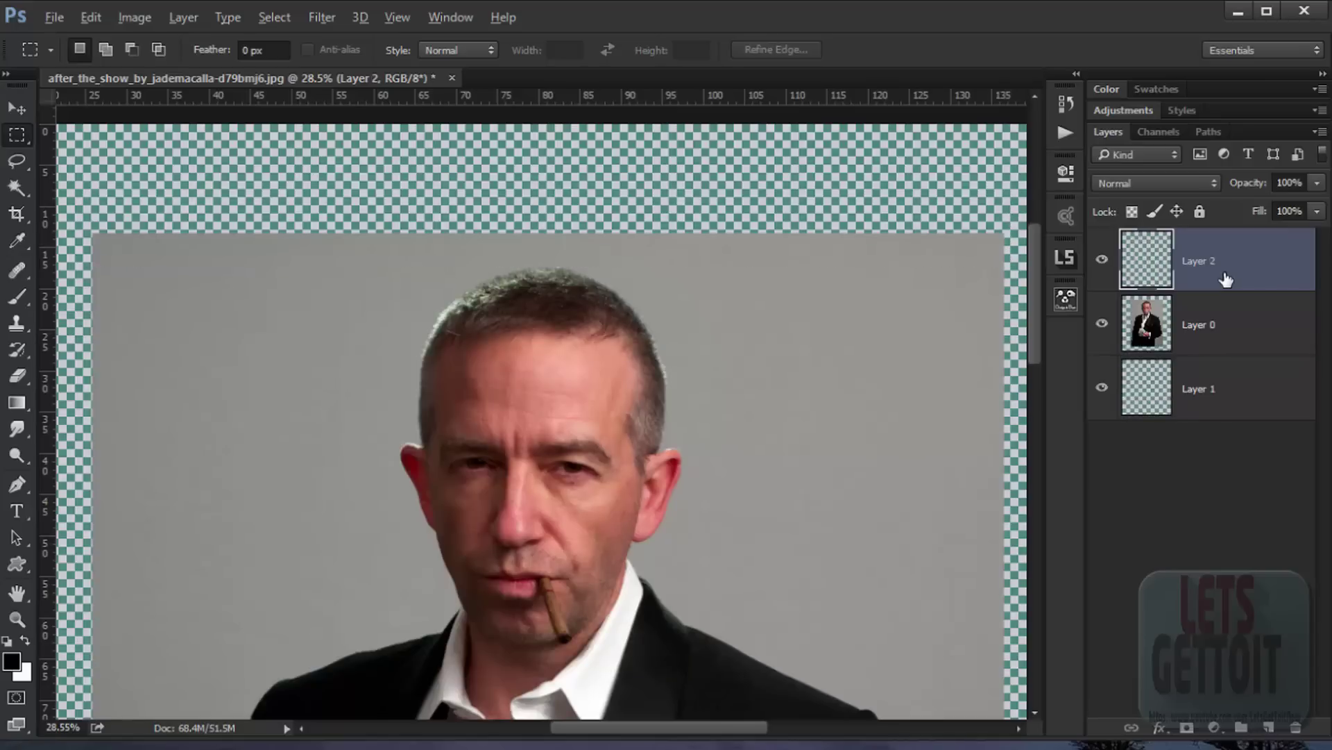
pyautogui.click(17, 108)
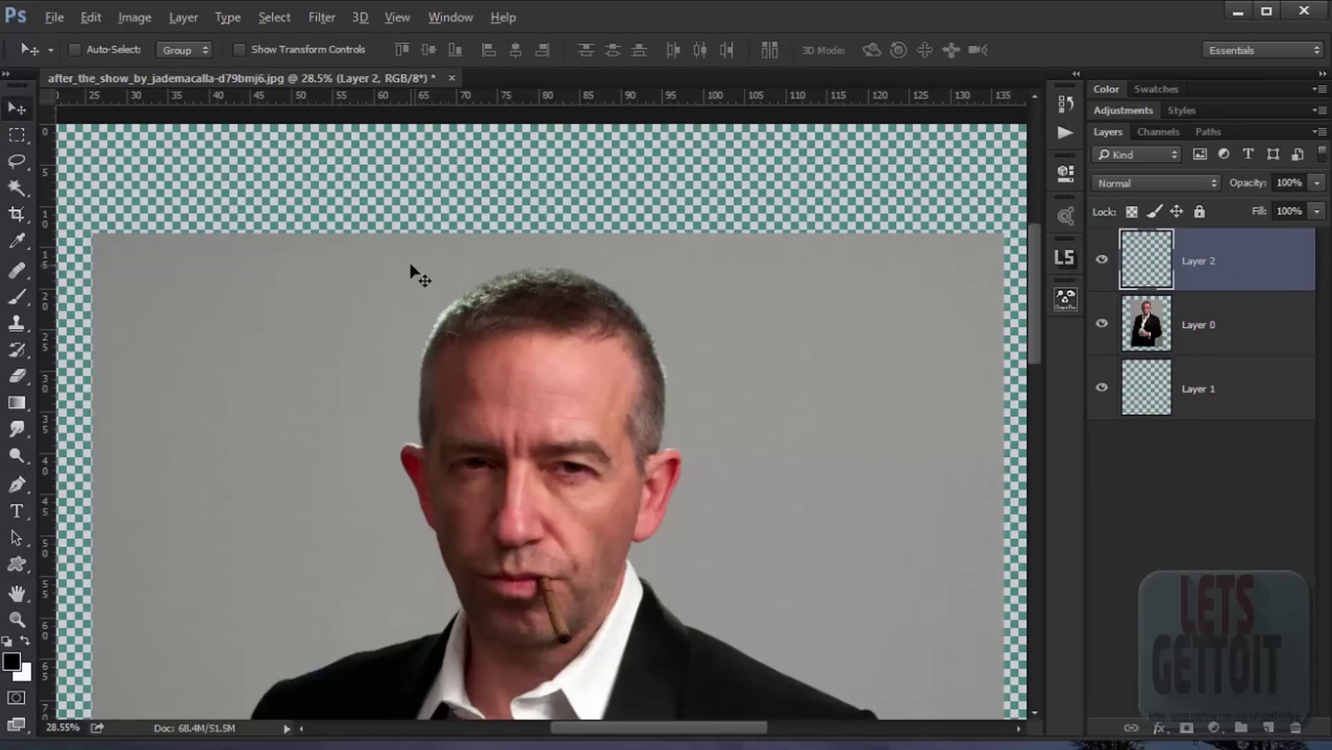
pyautogui.moveTo(411, 264); pyautogui.dragTo(423, 177)
pyautogui.hotkey('ctrl', 'j')
pyautogui.hotkey('ctrl', 'j')
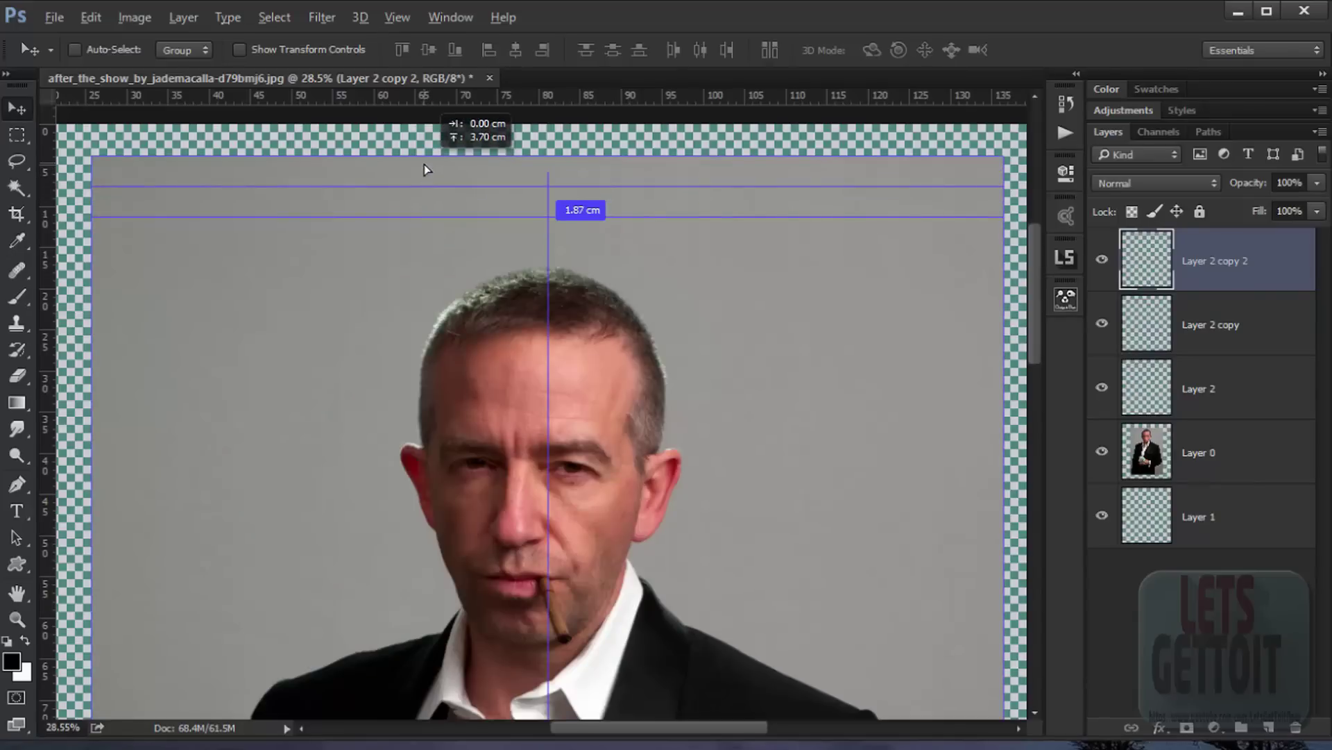
pyautogui.moveTo(424, 168)
pyautogui.mouseDown()
pyautogui.moveTo(455, 166)
pyautogui.moveTo(466, 137)
pyautogui.mouseUp()
pyautogui.moveTo(513, 202); pyautogui.dragTo(552, 195)
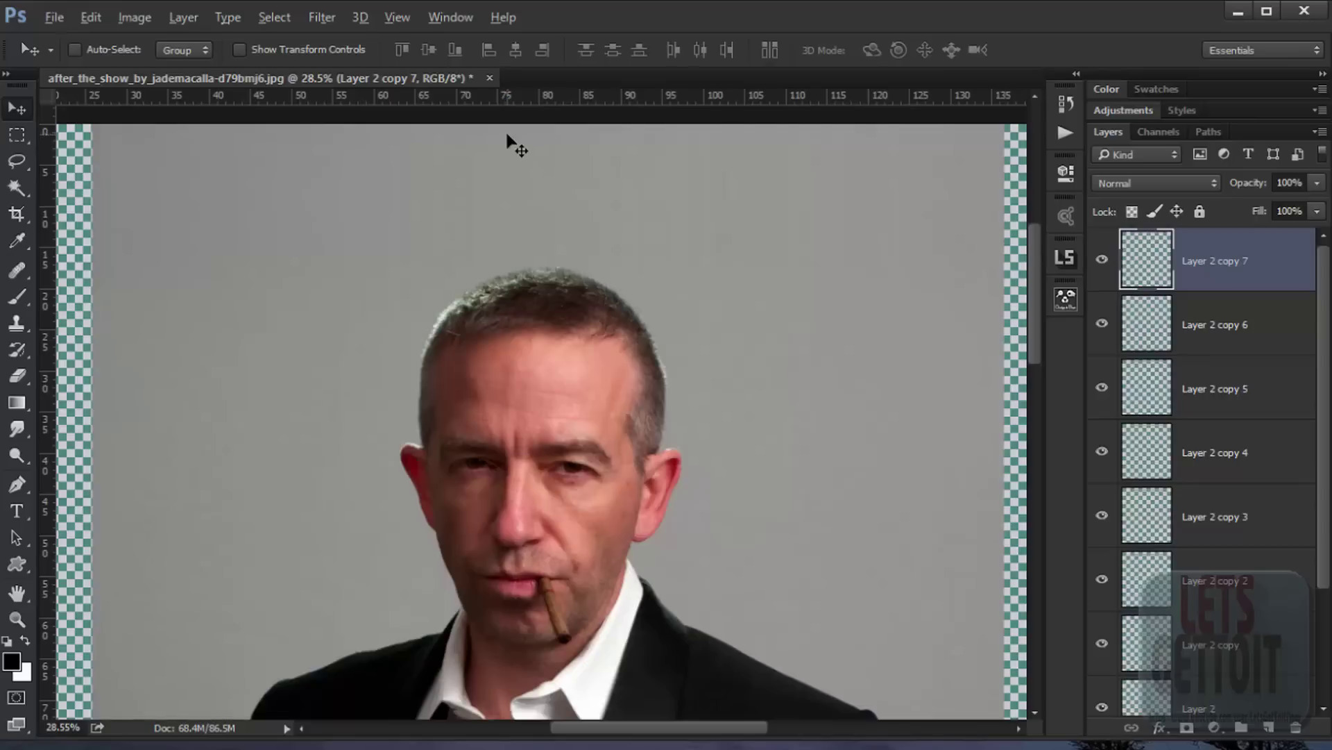
pyautogui.moveTo(515, 137)
pyautogui.mouseDown()
pyautogui.moveTo(505, 147)
pyautogui.moveTo(507, 130)
pyautogui.mouseUp()
# Hide and reshow the photo layer to check strip coverage, then select the lowest strip
pyautogui.scroll(-2, 595, 200)
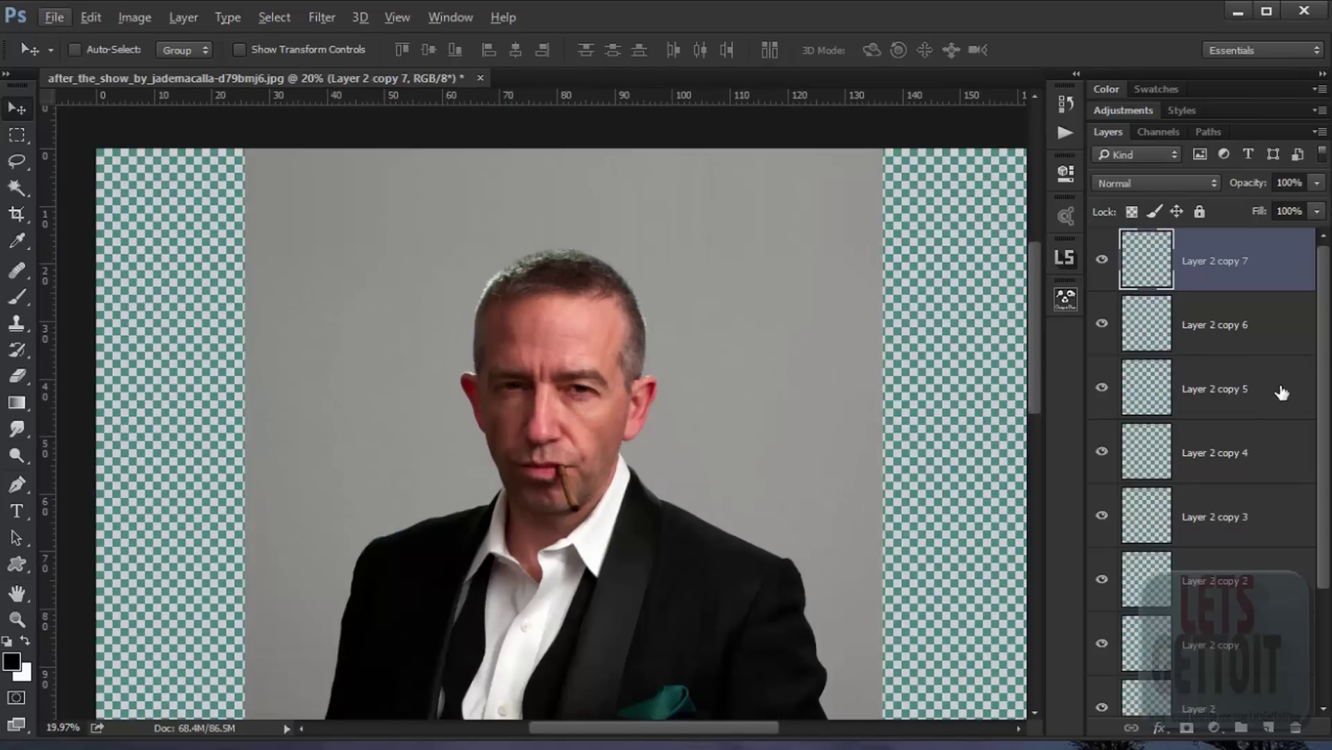
pyautogui.scroll(-2, 1267, 399)
pyautogui.click(1102, 619)
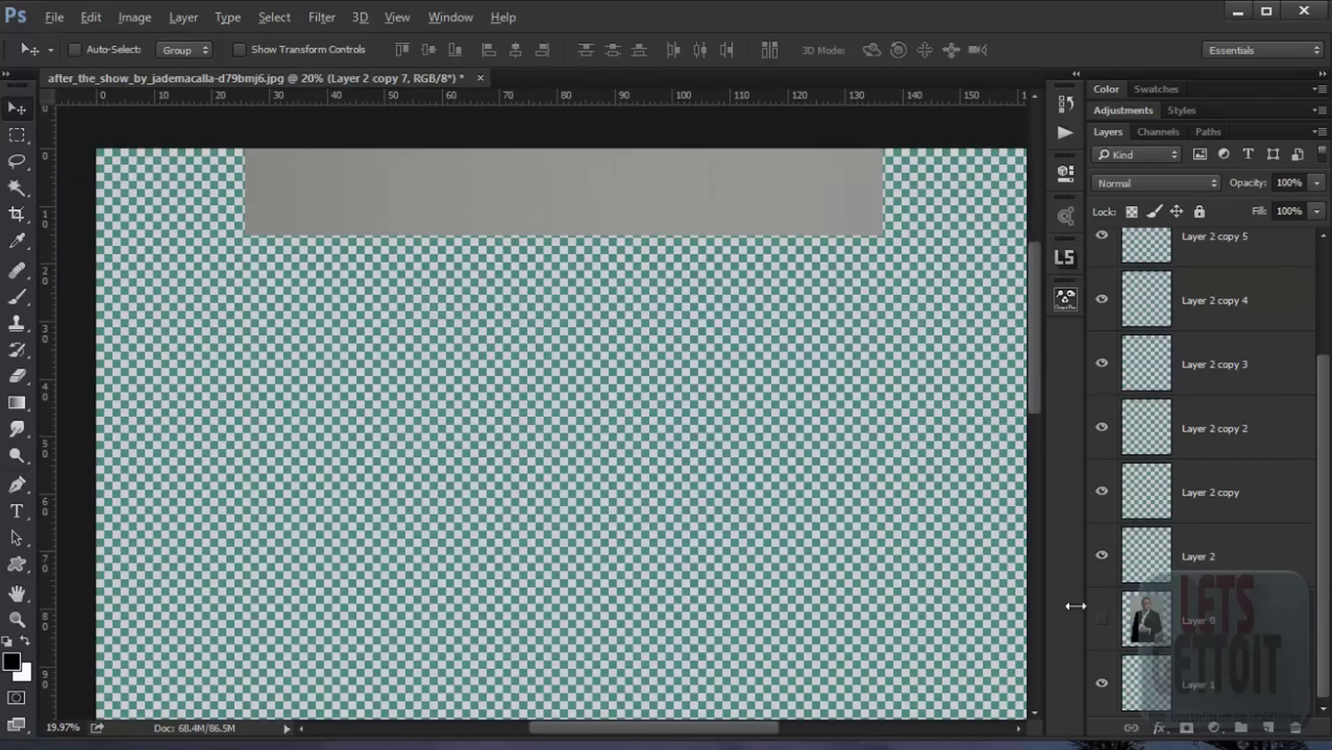
pyautogui.scroll(3, 360, 203)
pyautogui.scroll(3, 386, 203)
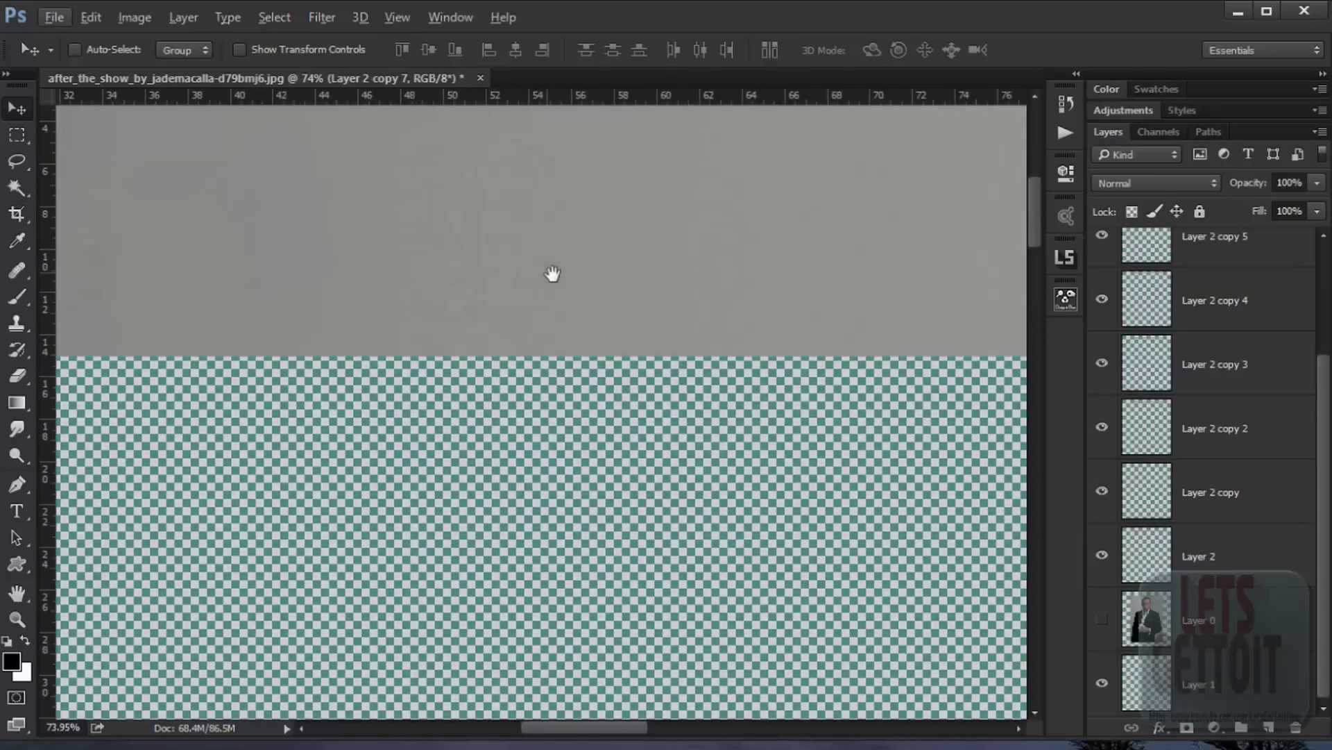
pyautogui.scroll(2, 554, 275)
pyautogui.scroll(2, 259, 386)
pyautogui.scroll(1, 257, 386)
pyautogui.scroll(2, 416, 360)
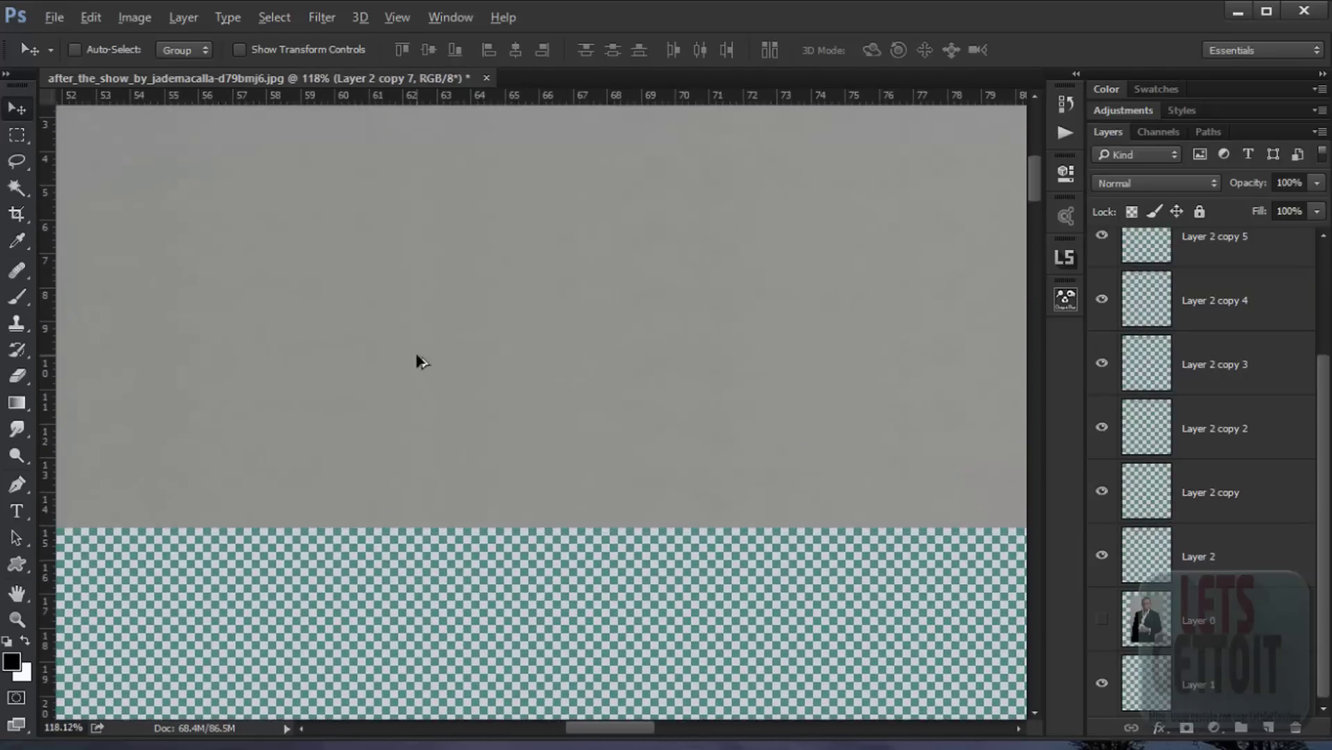
pyautogui.click(1102, 619)
pyautogui.moveTo(783, 386); pyautogui.dragTo(848, 181)
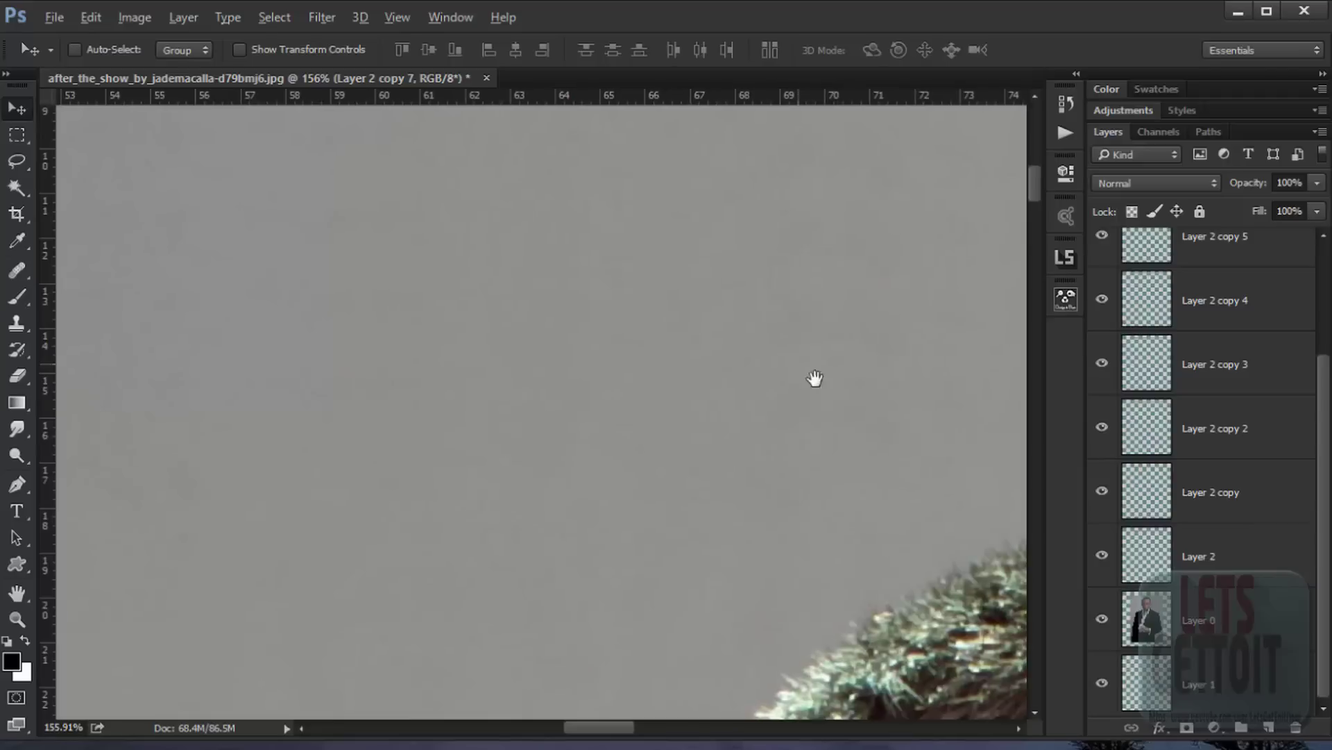
pyautogui.click(1154, 569)
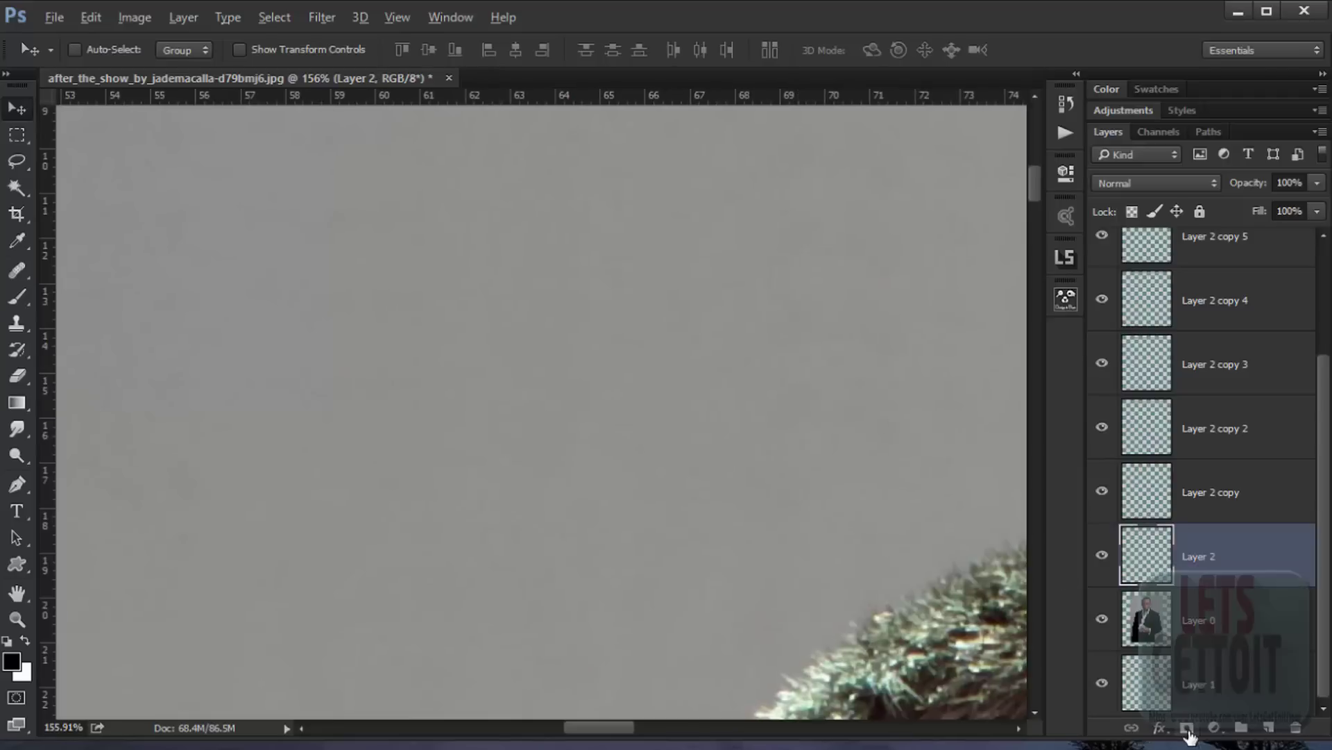
# Mask the lowest strip and set a black foreground-to-transparent gradient
pyautogui.click(1187, 728)
pyautogui.click(17, 402)
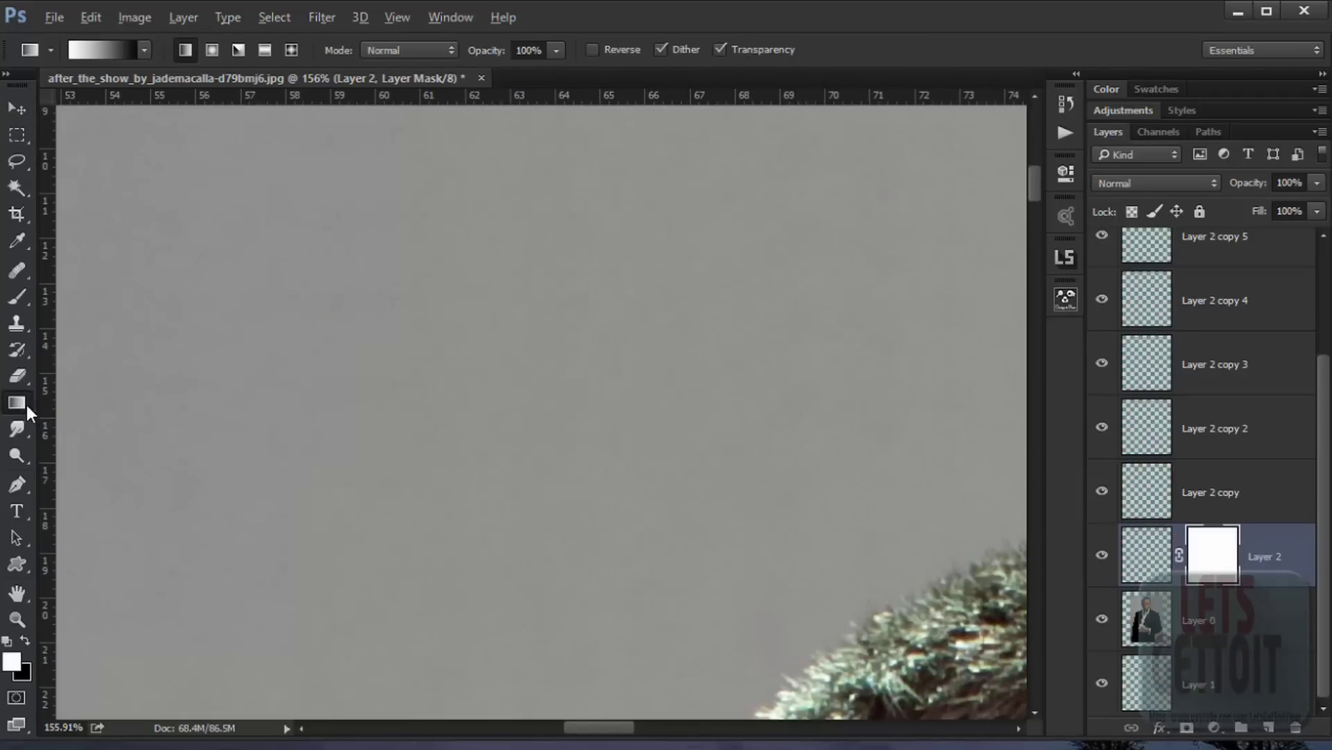
pyautogui.click(146, 53)
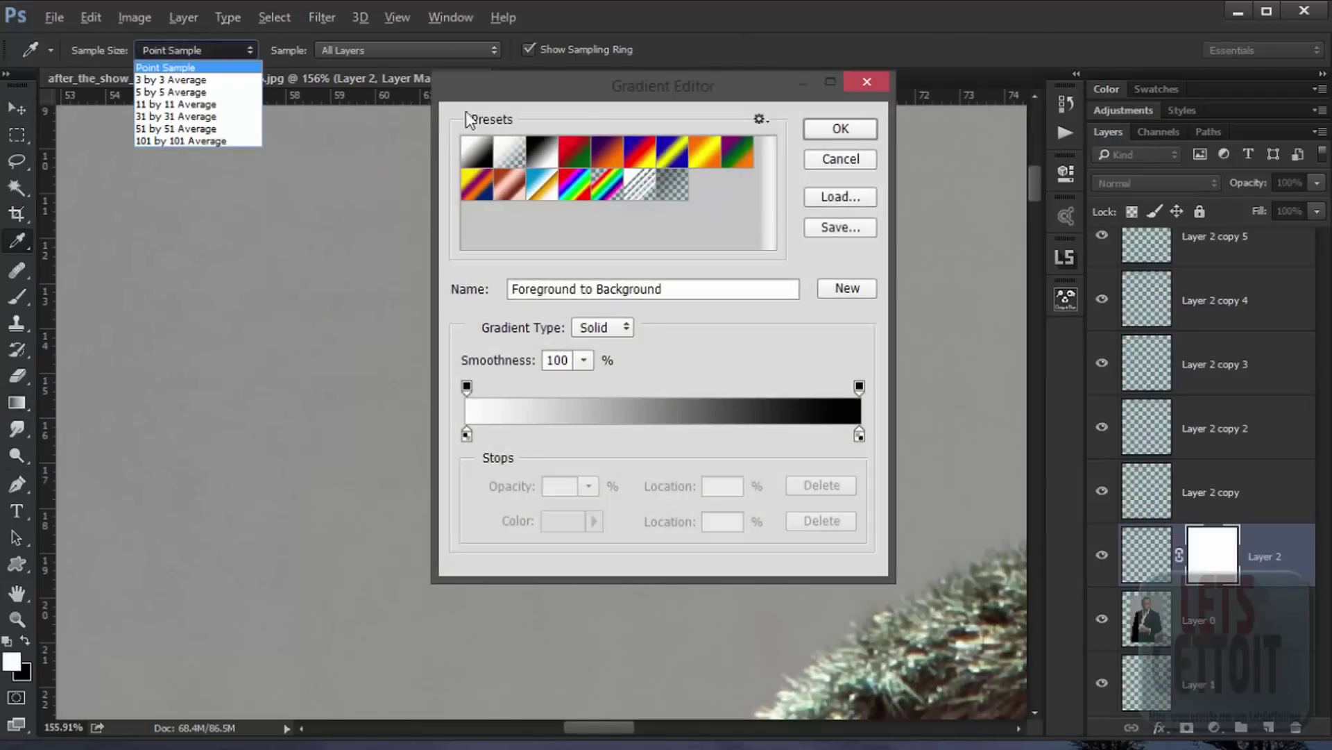
pyautogui.click(853, 80)
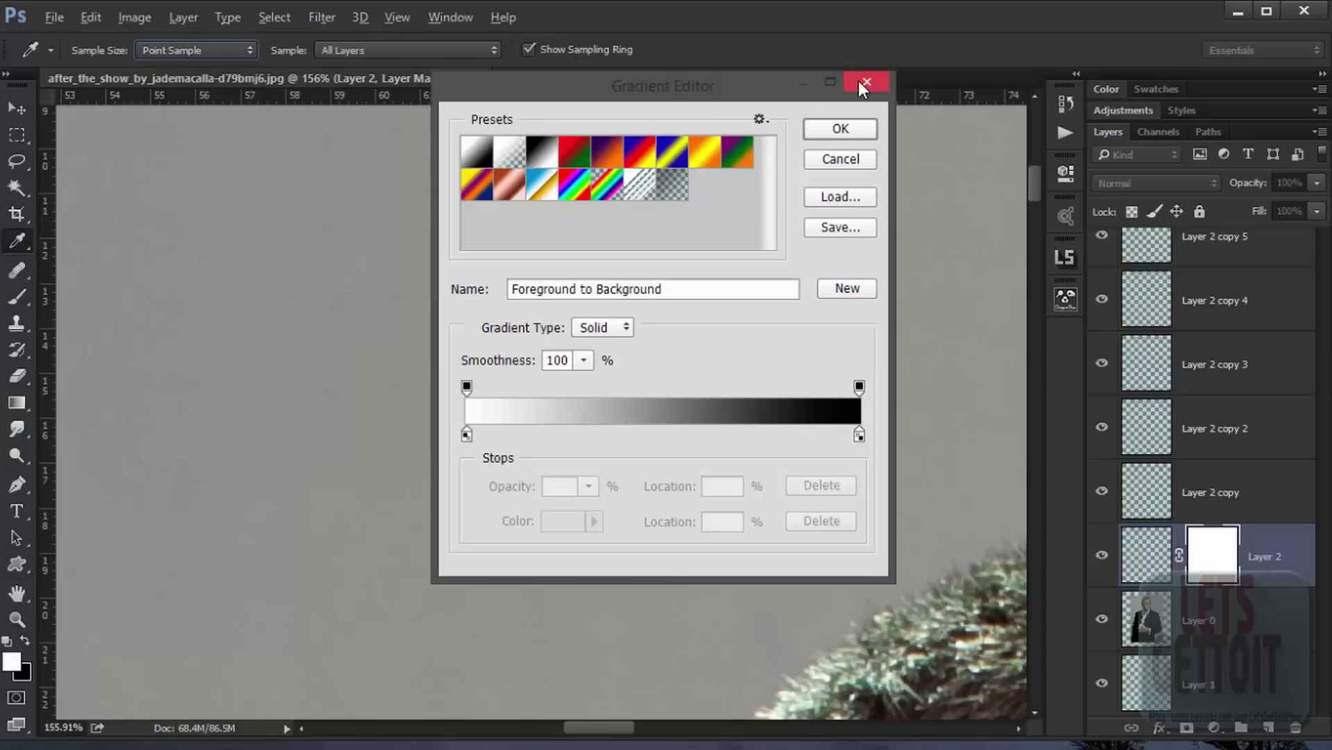
pyautogui.click(23, 642)
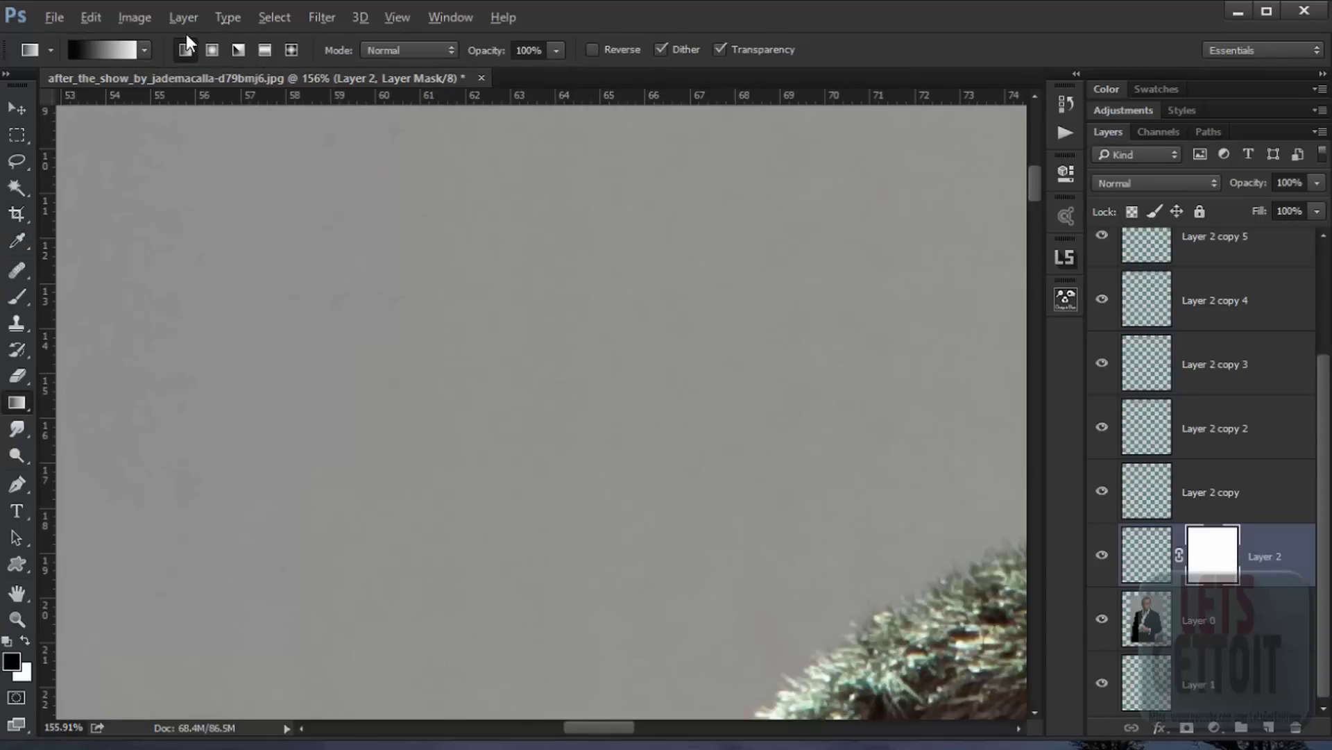
pyautogui.click(143, 50)
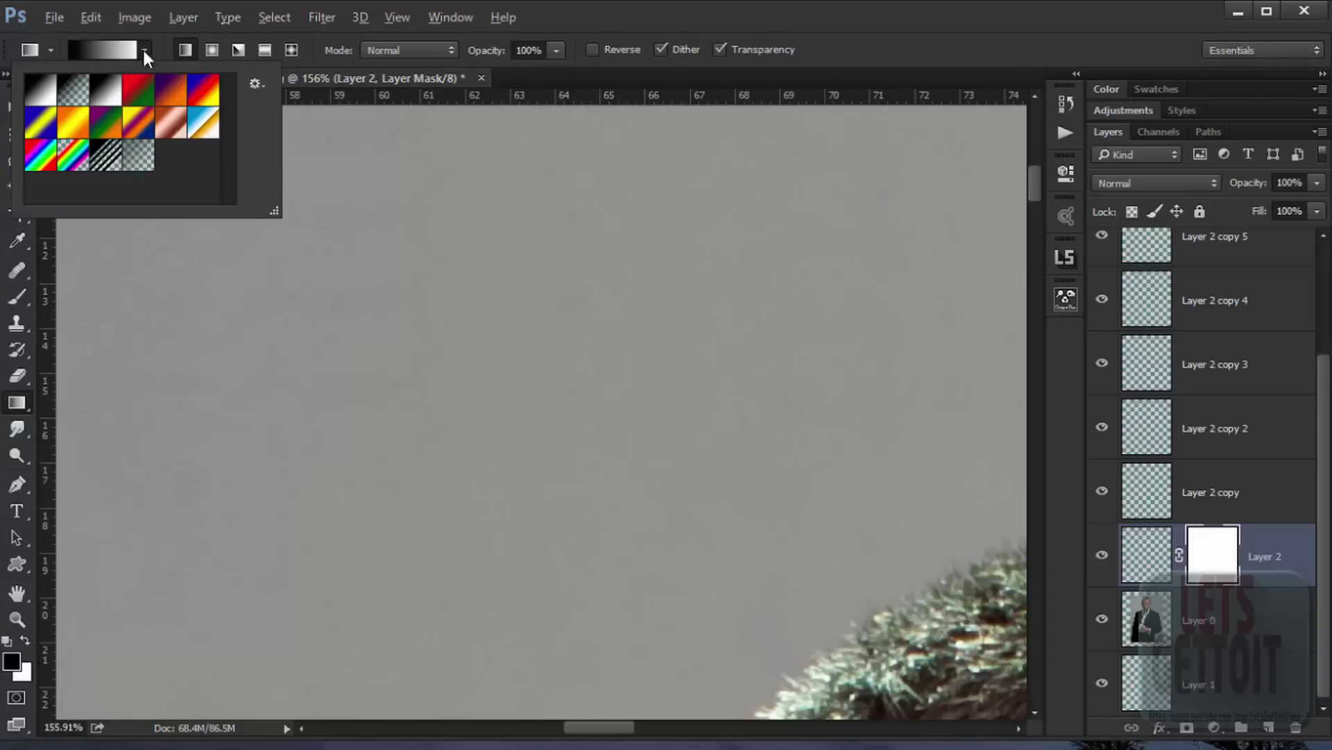
pyautogui.click(78, 94)
pyautogui.click(821, 103)
# Toggle the photo layer off and on to inspect the strip's blended edge
pyautogui.scroll(-2, 892, 381)
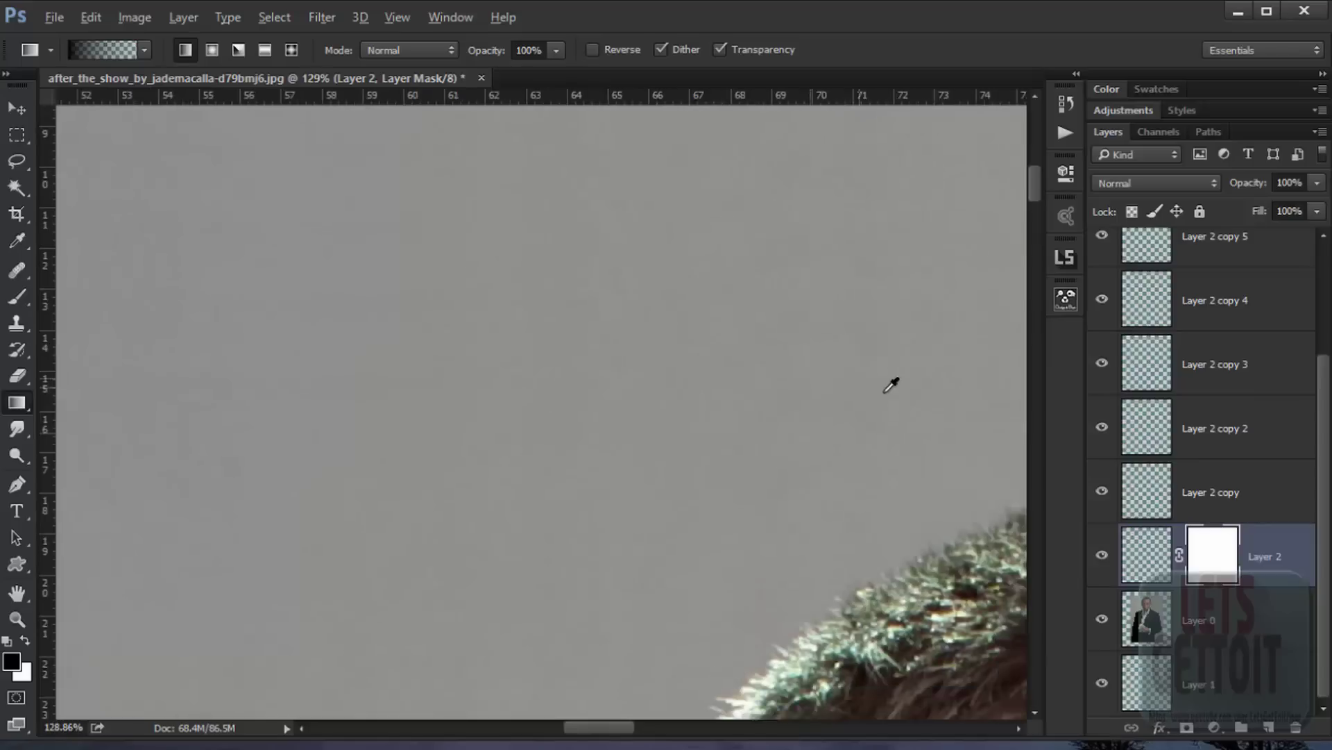
pyautogui.click(1102, 618)
pyautogui.scroll(1, 500, 409)
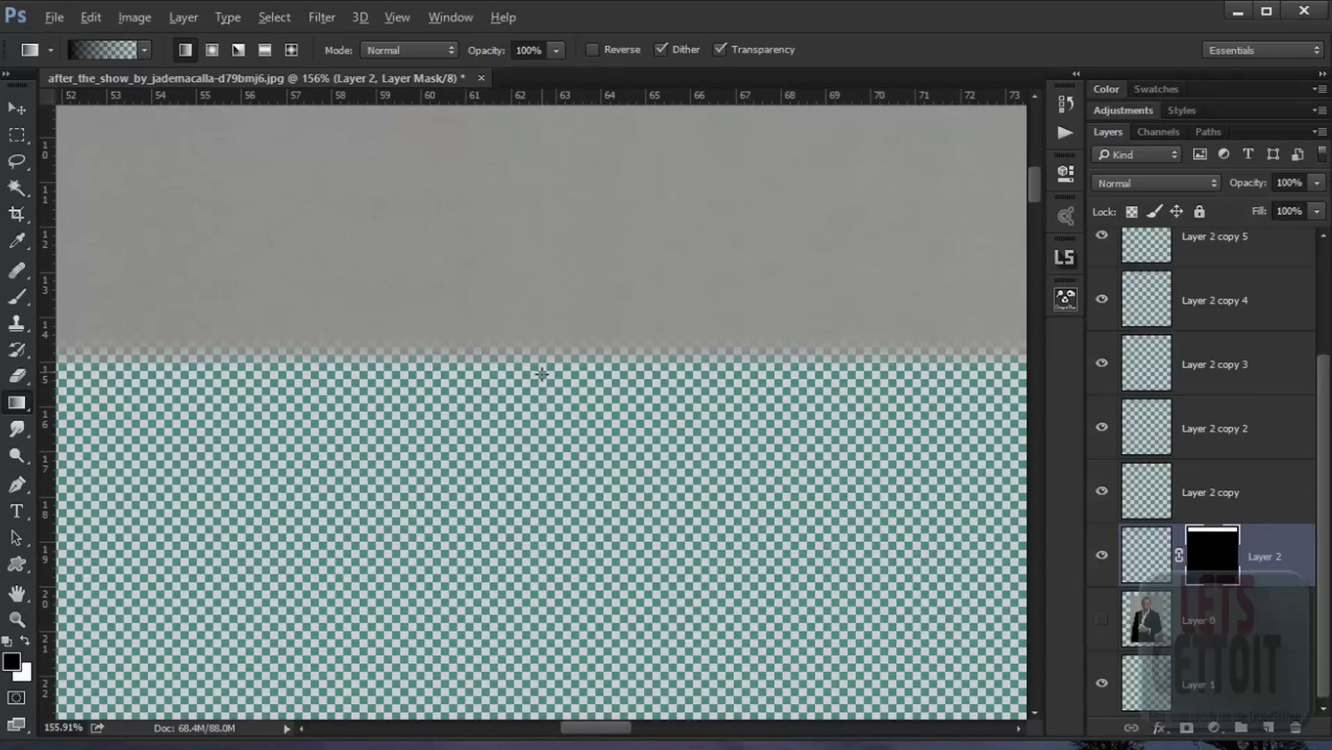
pyautogui.click(1103, 620)
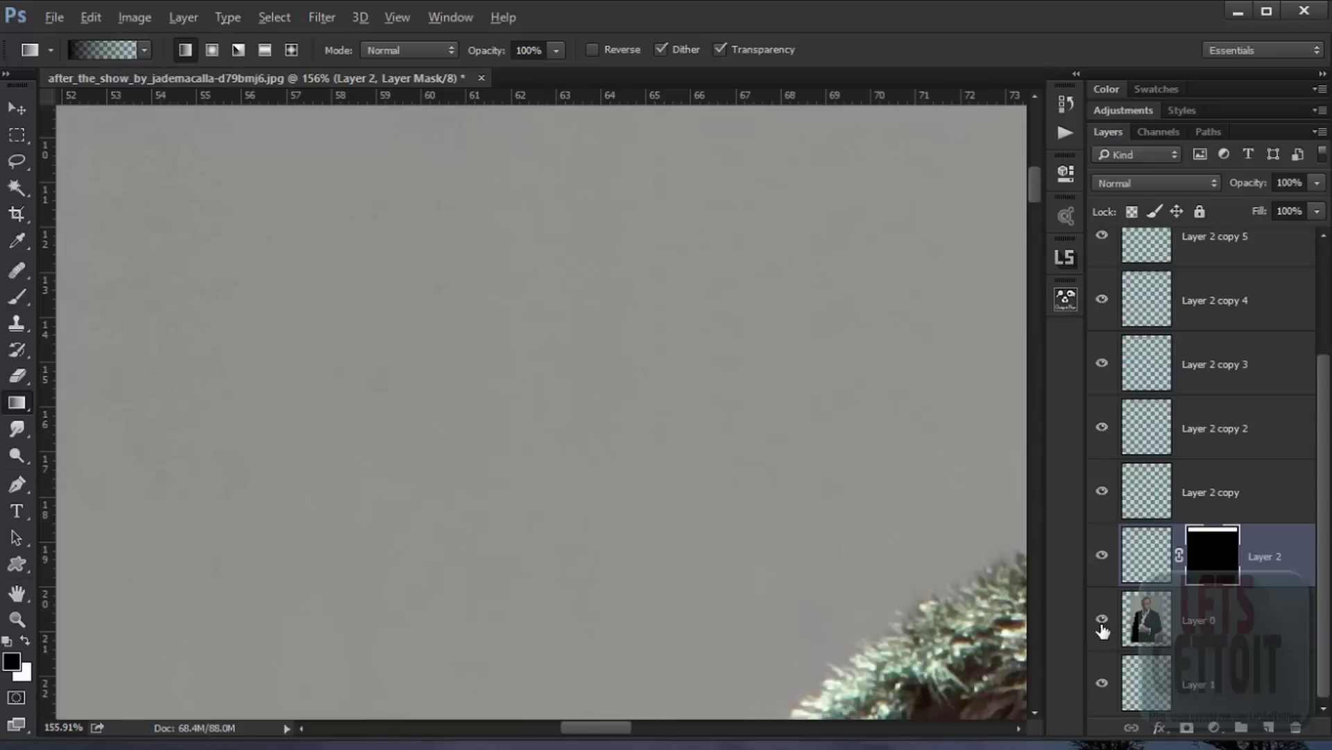
pyautogui.keyDown('alt'); pyautogui.scroll(-5, 632, 441); pyautogui.keyUp('alt')
pyautogui.keyDown('alt'); pyautogui.scroll(-4, 633, 441); pyautogui.keyUp('alt')
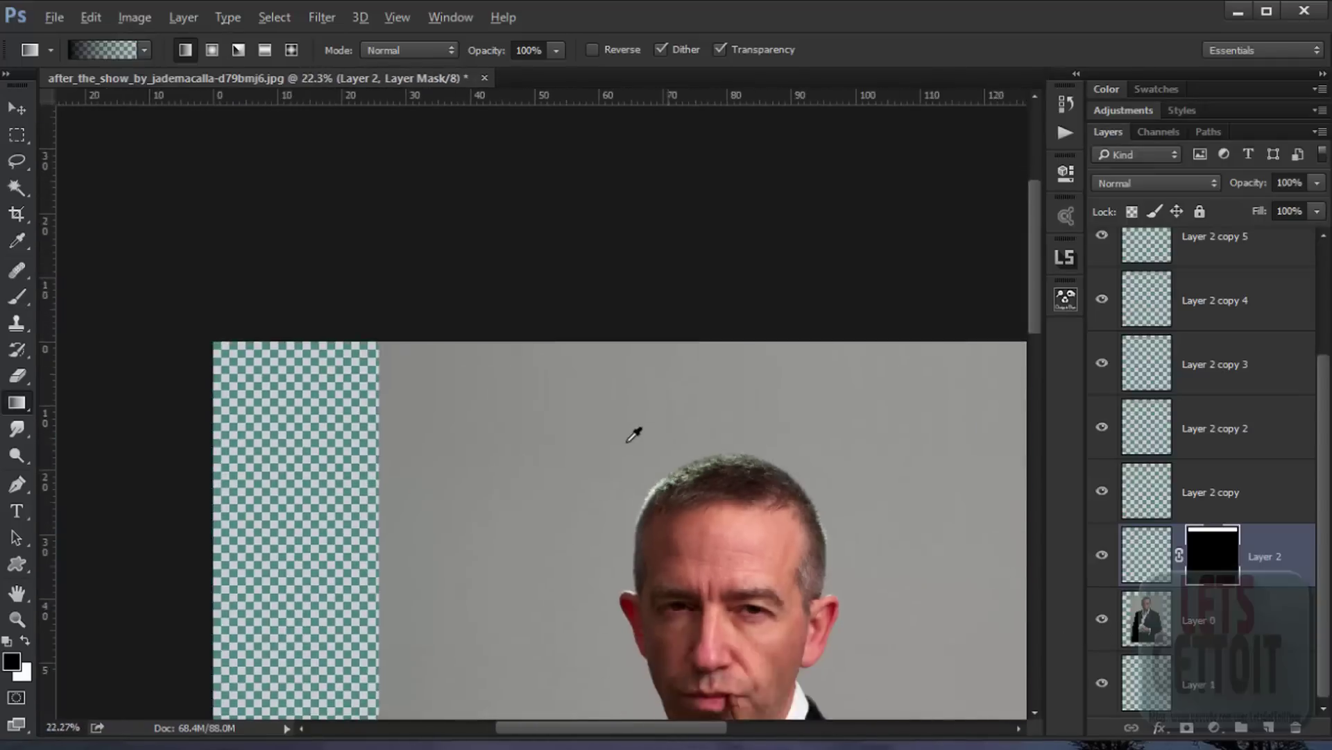
pyautogui.scroll(1, 1211, 355)
# Merge all backdrop strip layers together, then into the photo layer
pyautogui.scroll(2, 1211, 354)
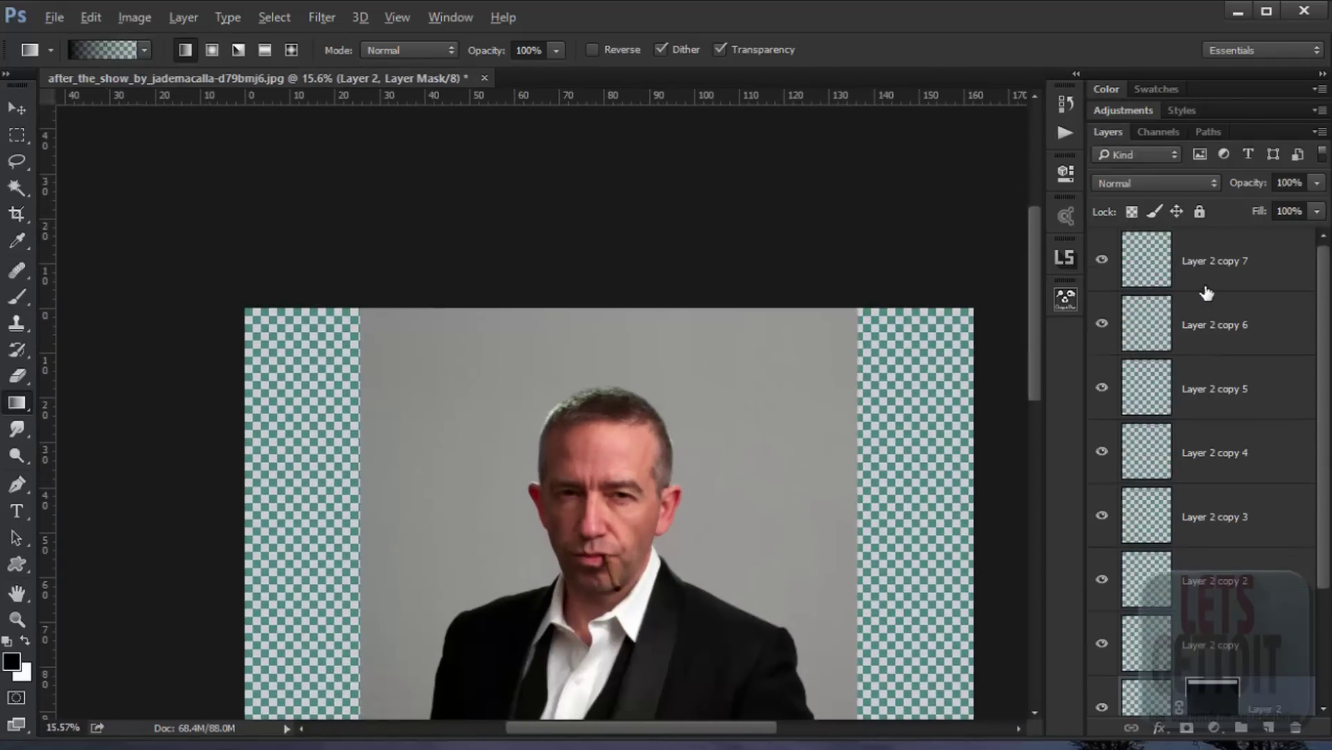
pyautogui.keyDown('shift'); pyautogui.click(1208, 284); pyautogui.keyUp('shift')
pyautogui.hotkey('ctrl', 'e')
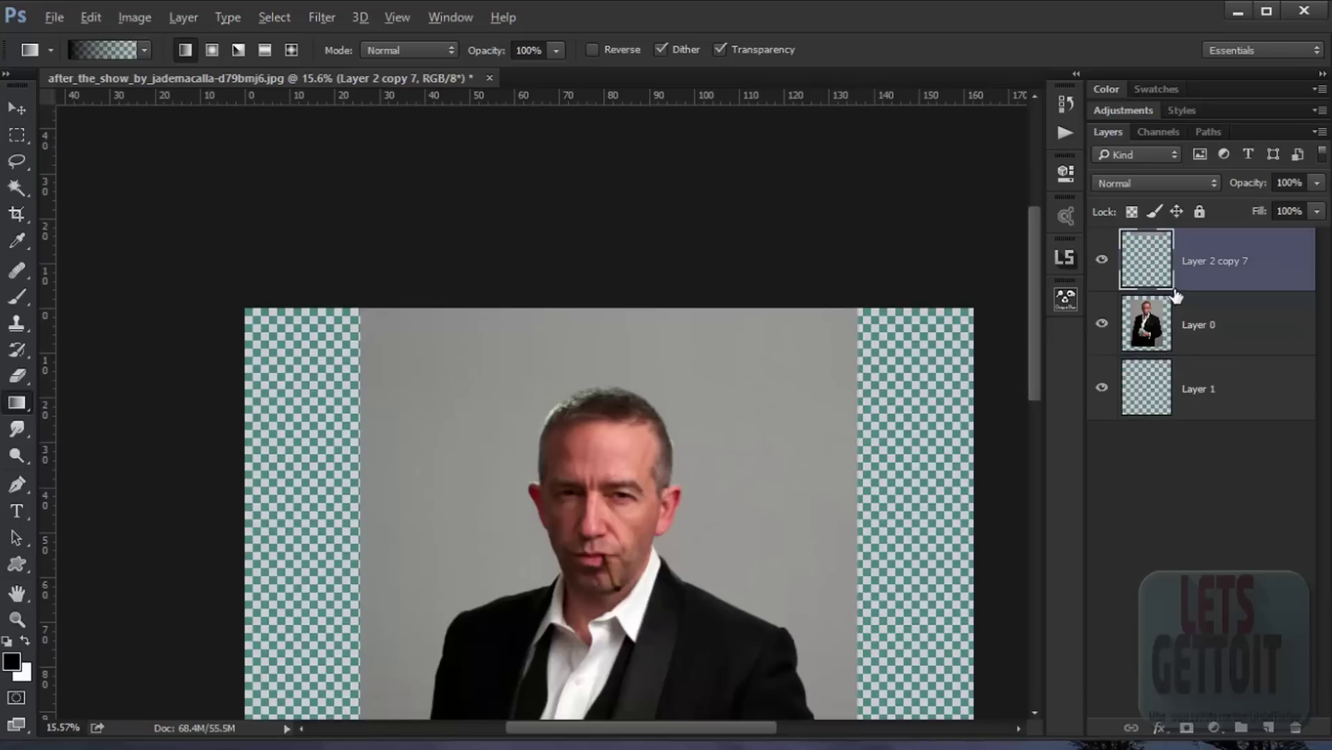
pyautogui.keyDown('shift'); pyautogui.click(1182, 331); pyautogui.keyUp('shift')
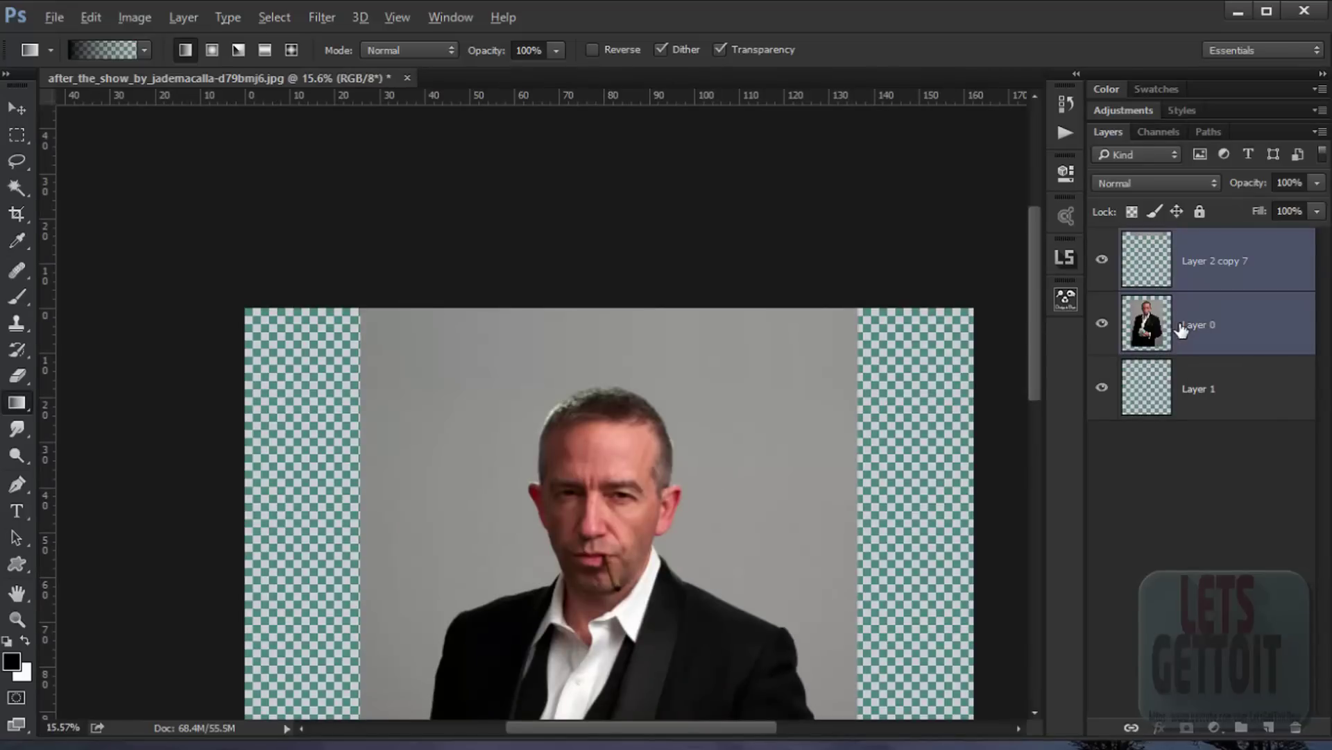
pyautogui.hotkey('ctrl', 'e')
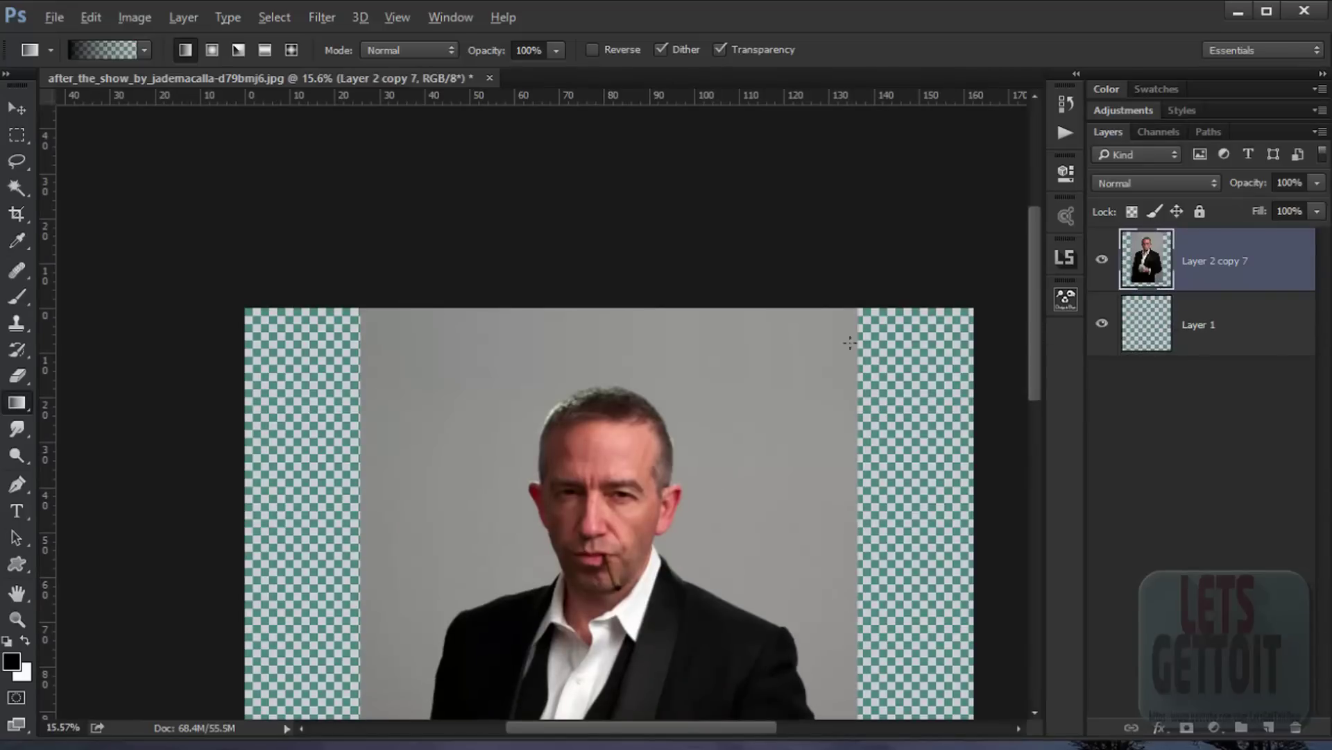
# Fit the image on screen and marquee-select the photo area to keep
pyautogui.hotkey('ctrl', '0')
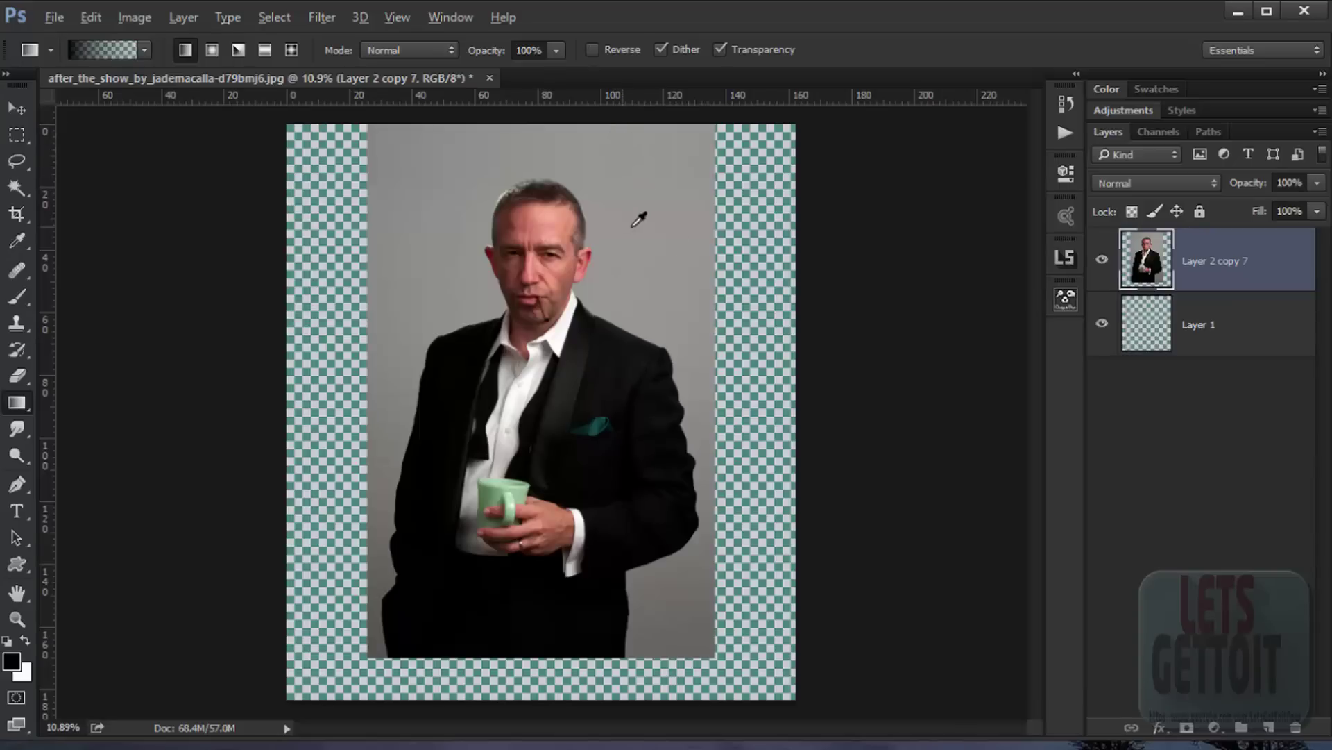
pyautogui.scroll(3, 639, 217)
pyautogui.scroll(2, 646, 348)
pyautogui.press('alt')
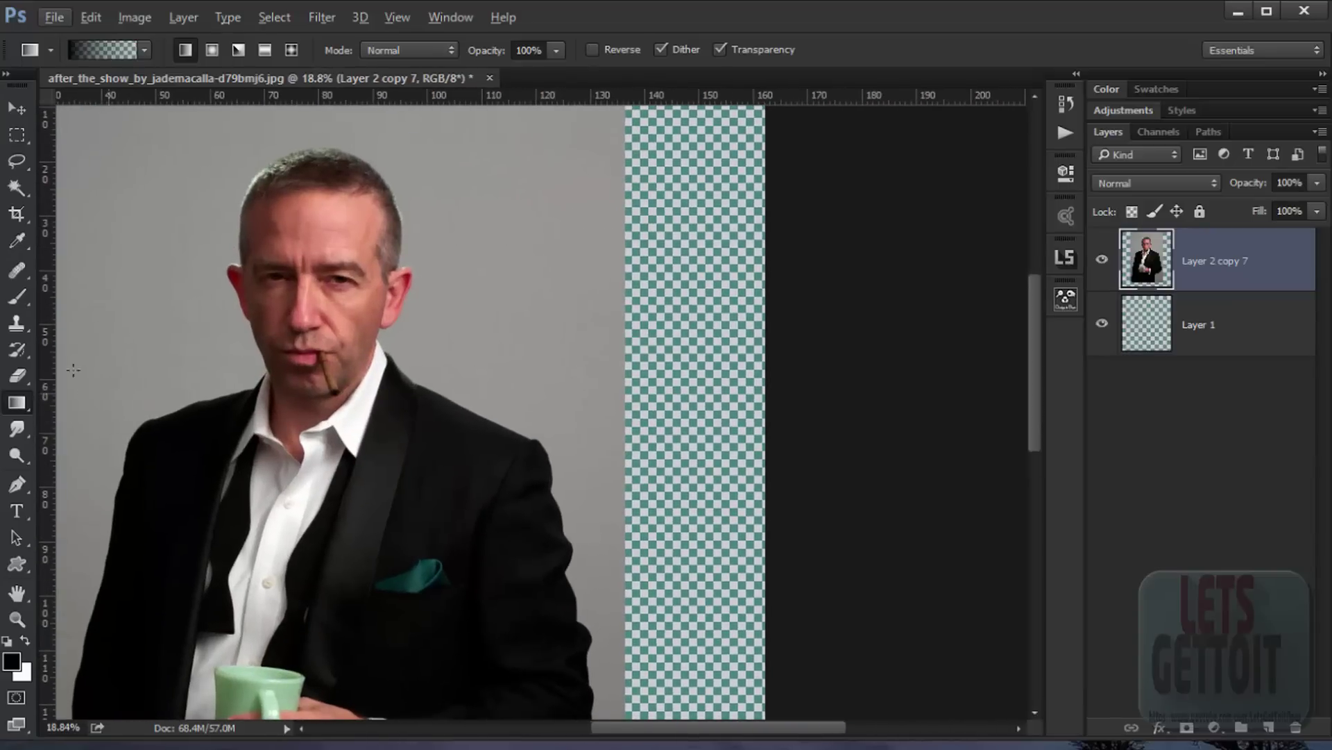
pyautogui.click(16, 134)
pyautogui.scroll(-2, 552, 250)
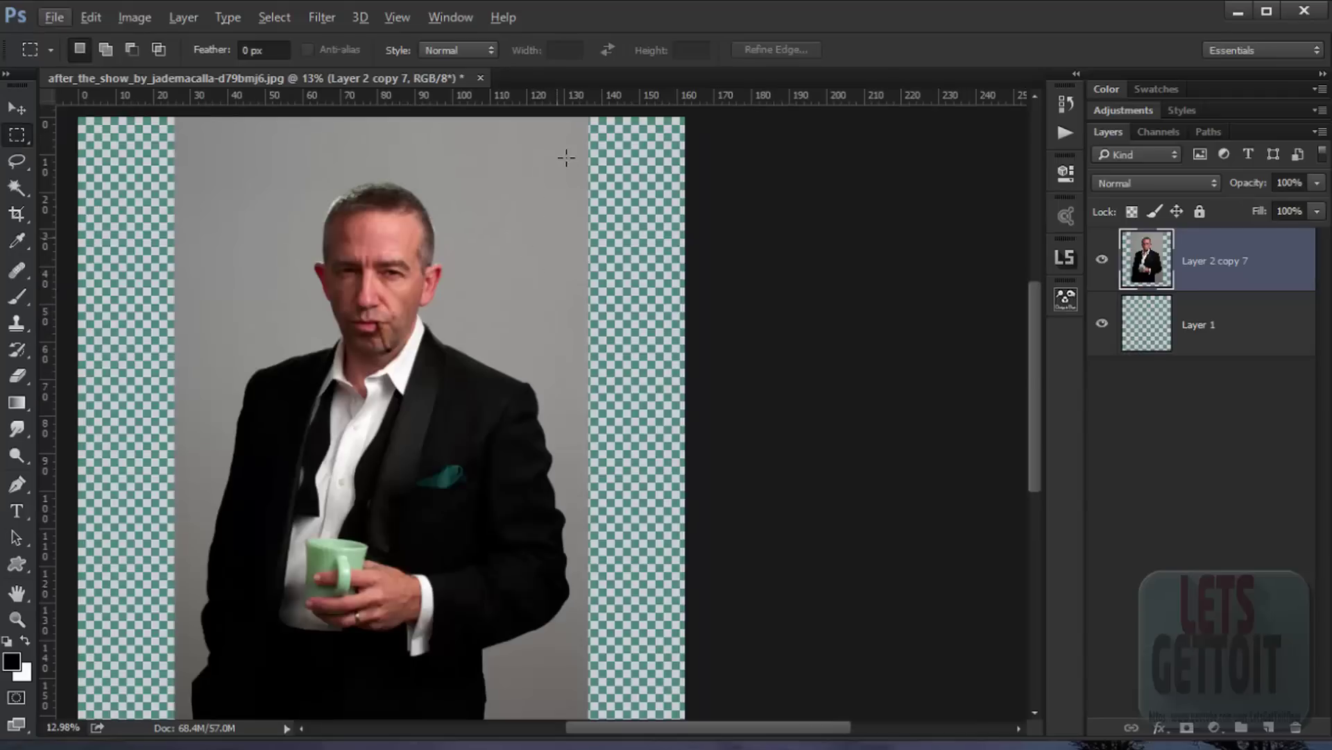
pyautogui.moveTo(574, 117)
pyautogui.mouseDown()
pyautogui.moveTo(627, 423)
pyautogui.moveTo(627, 665)
pyautogui.mouseUp()
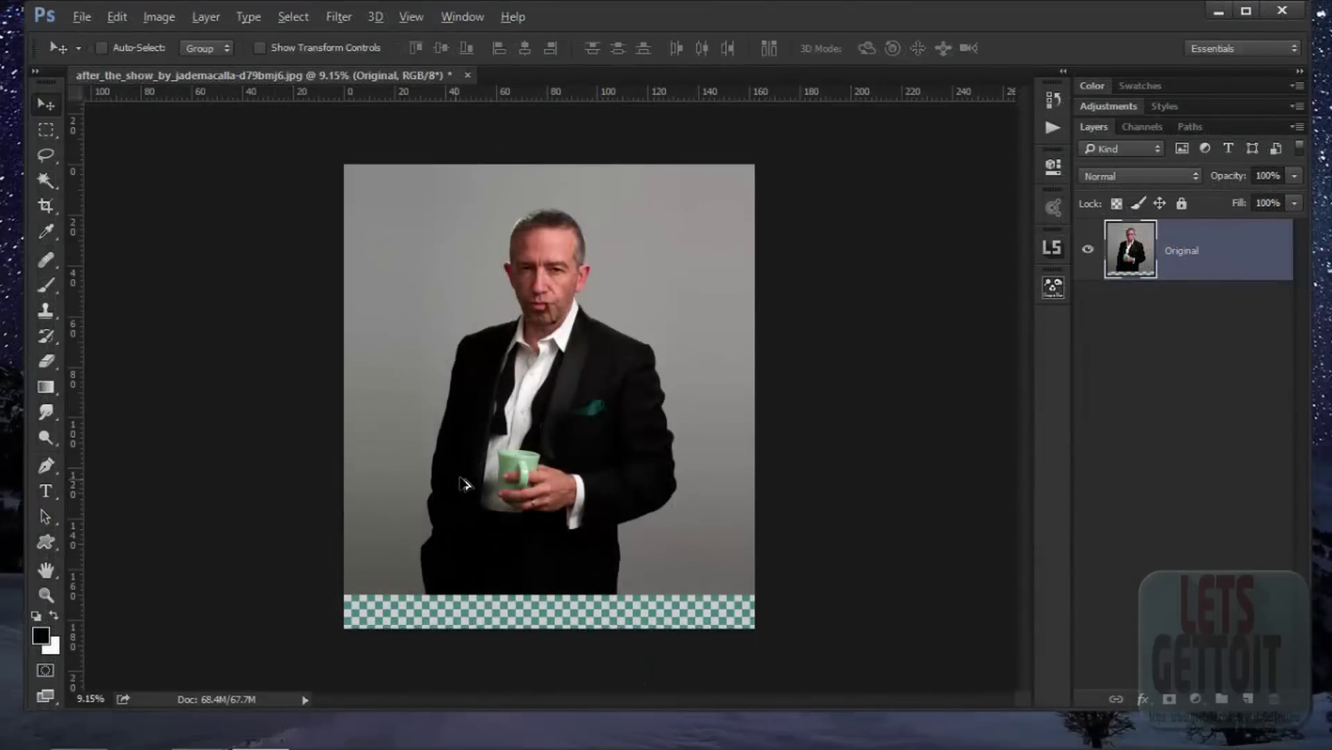
# Zoom around the whole tuxedo photo, then open the Filter menu at Camera Raw Filter
pyautogui.scroll(3, 461, 483)
pyautogui.scroll(-3, 455, 597)
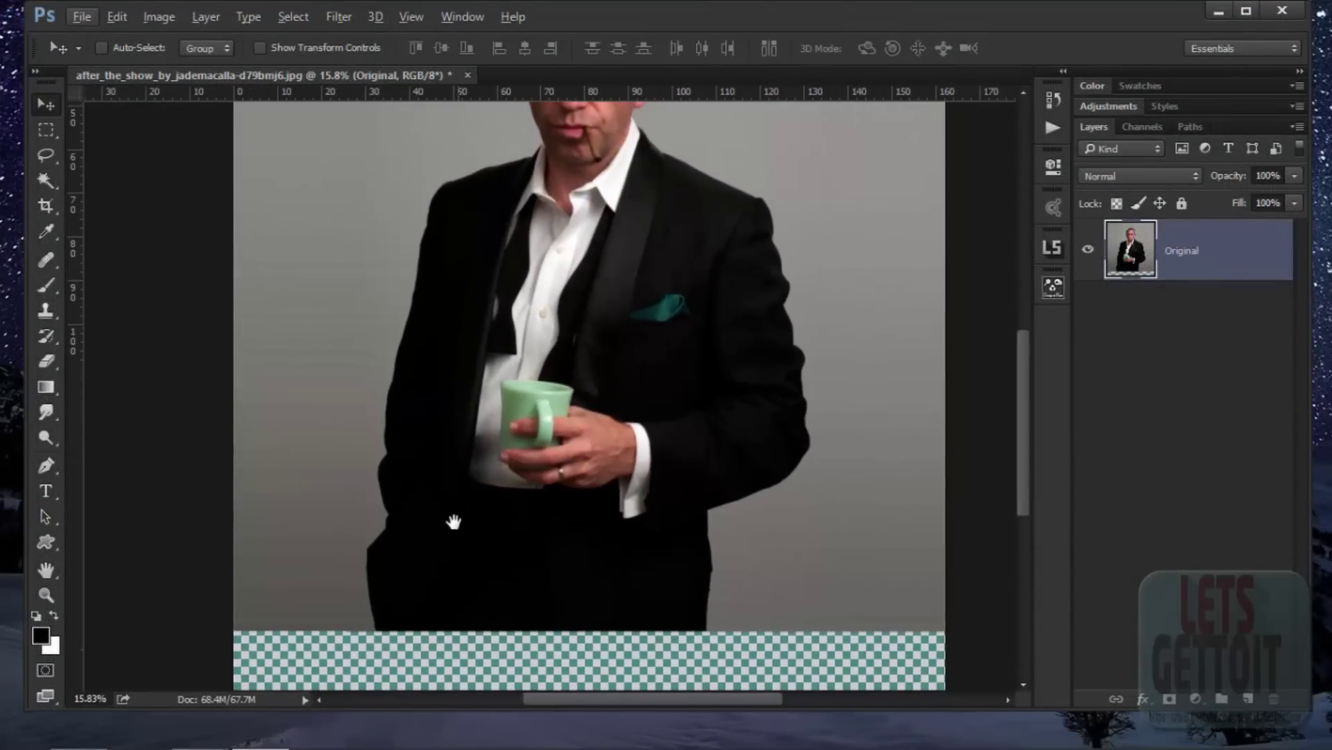
pyautogui.scroll(4, 393, 558)
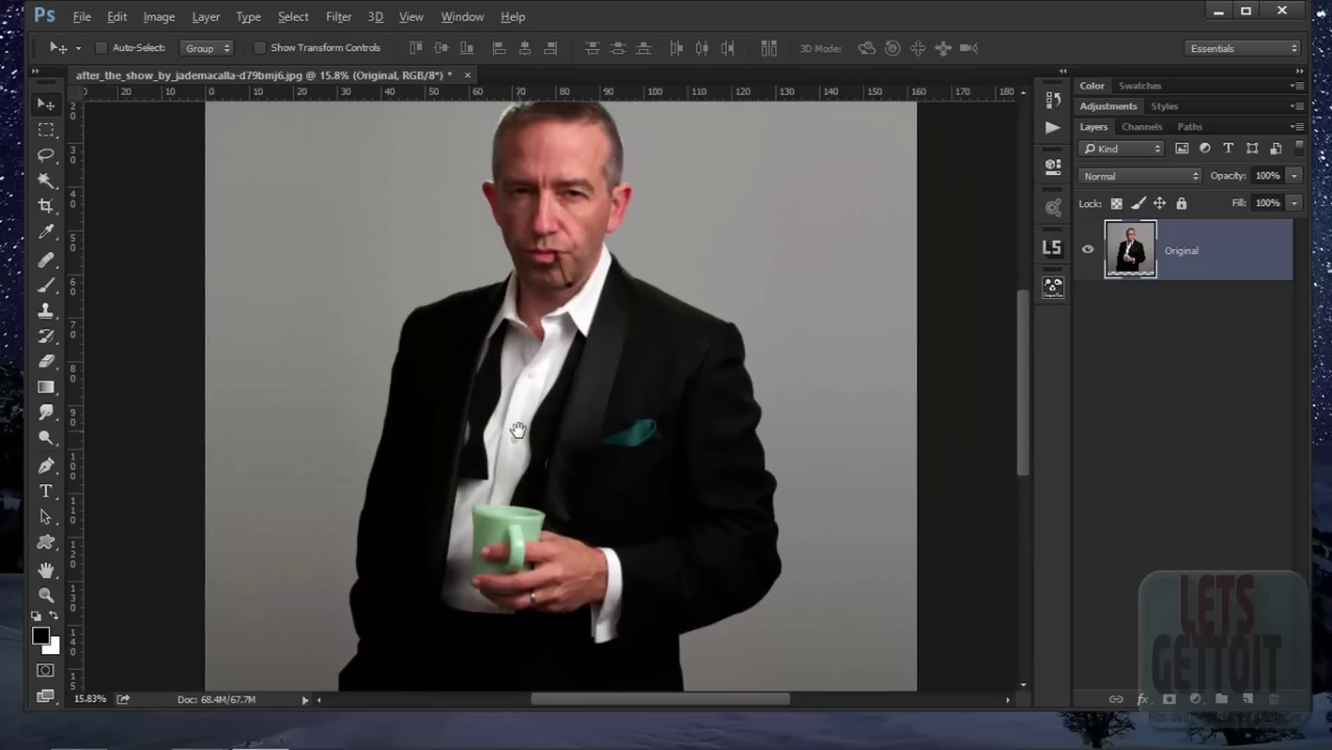
pyautogui.scroll(-3, 558, 483)
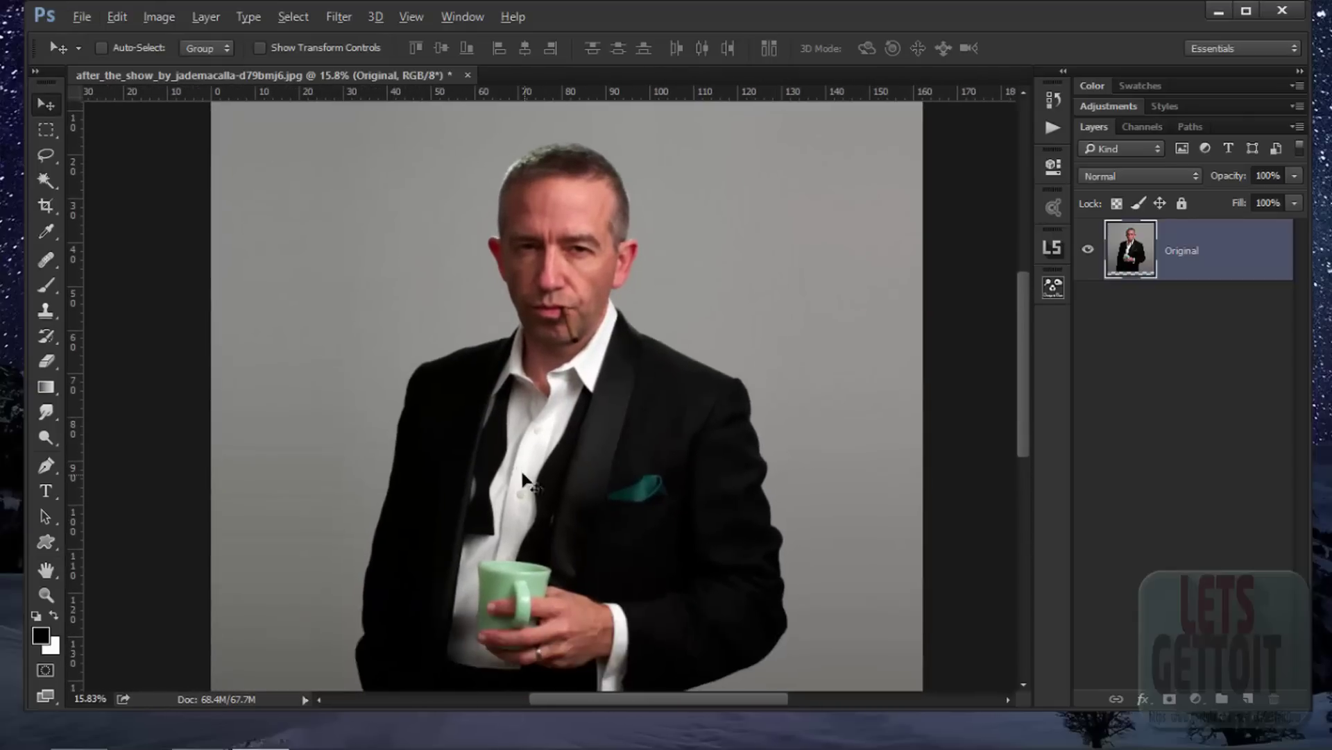
pyautogui.scroll(-2, 319, 256)
pyautogui.scroll(-1, 319, 255)
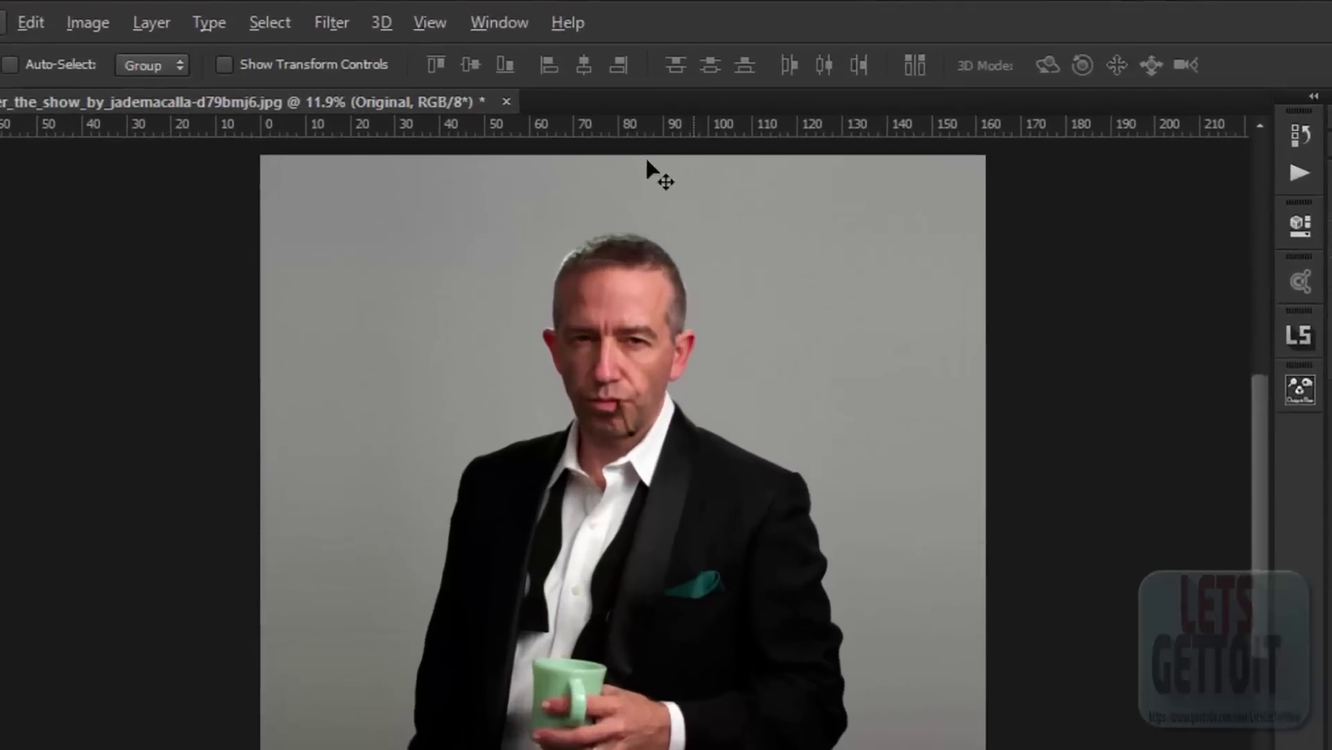
pyautogui.click(332, 22)
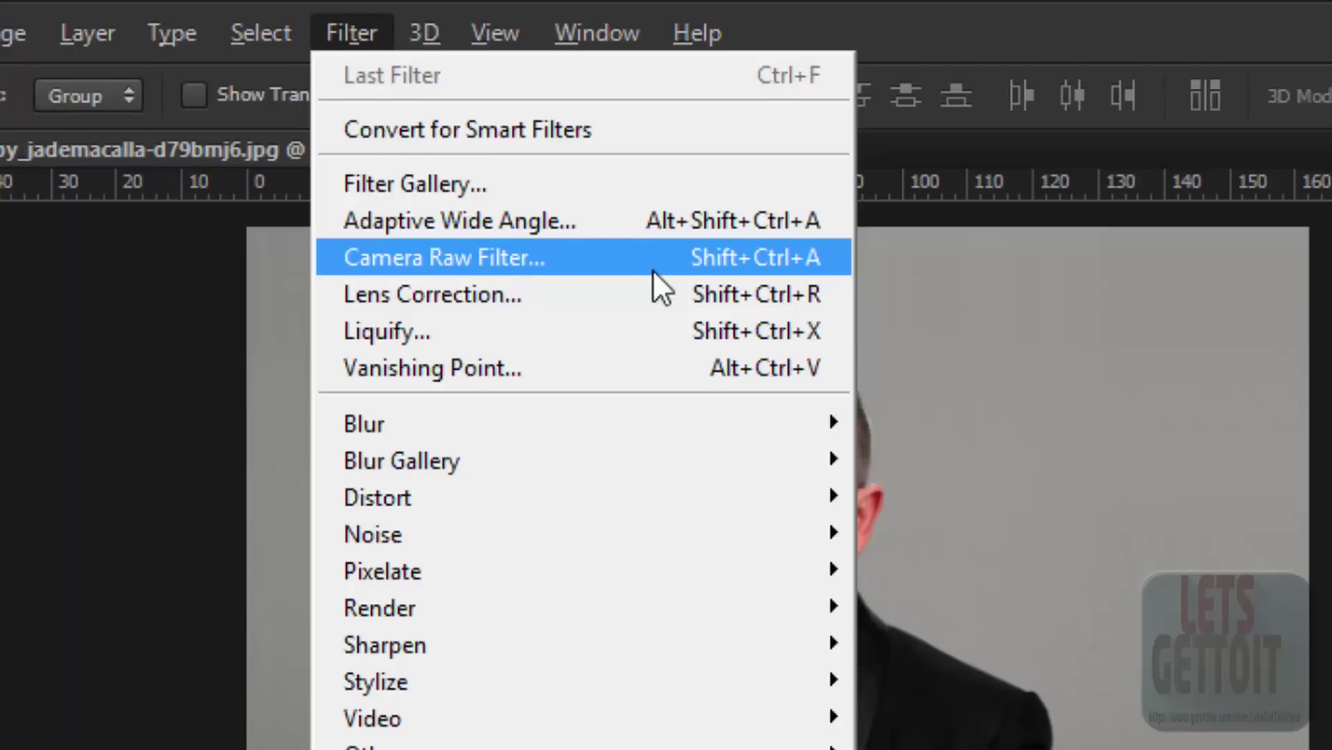
# Open the Camera Raw Filter on the photo, zoom onto the torso, and show white balance presets
pyautogui.press('Escape')
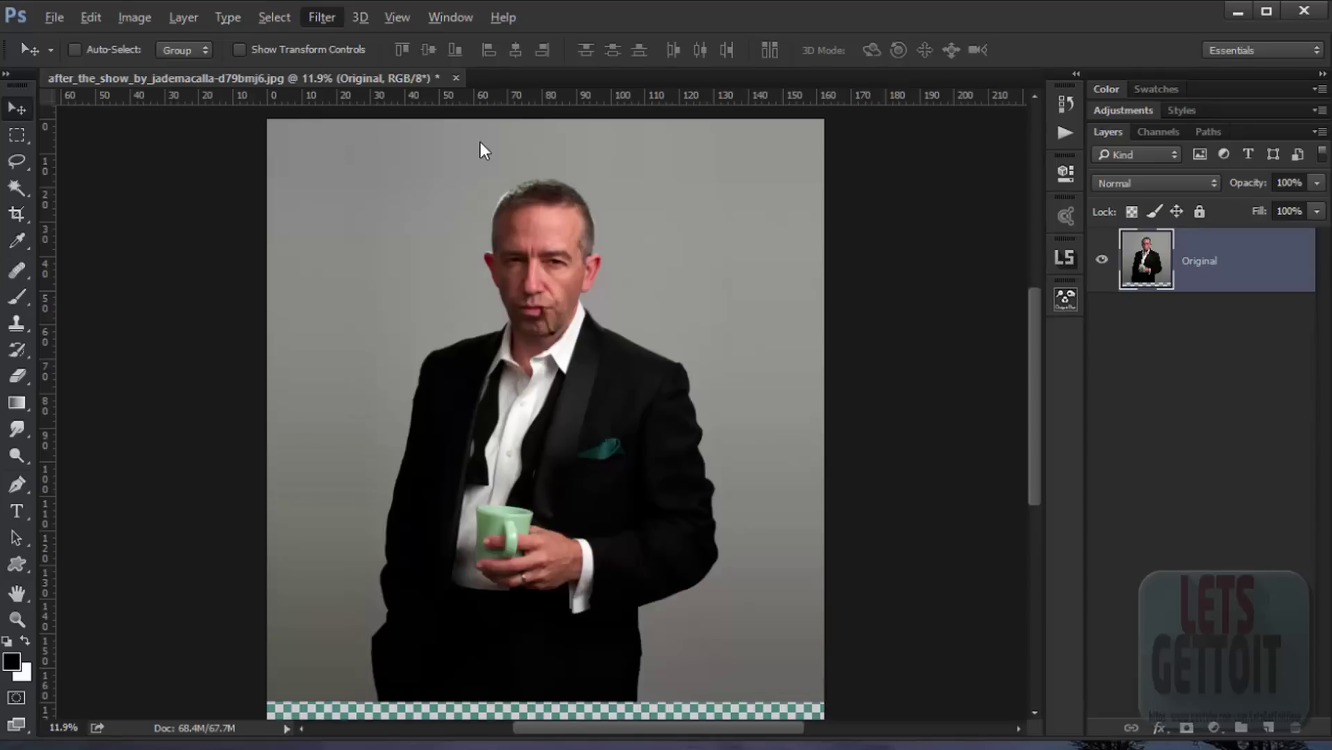
pyautogui.hotkey('ctrl', 'shift', 'a')
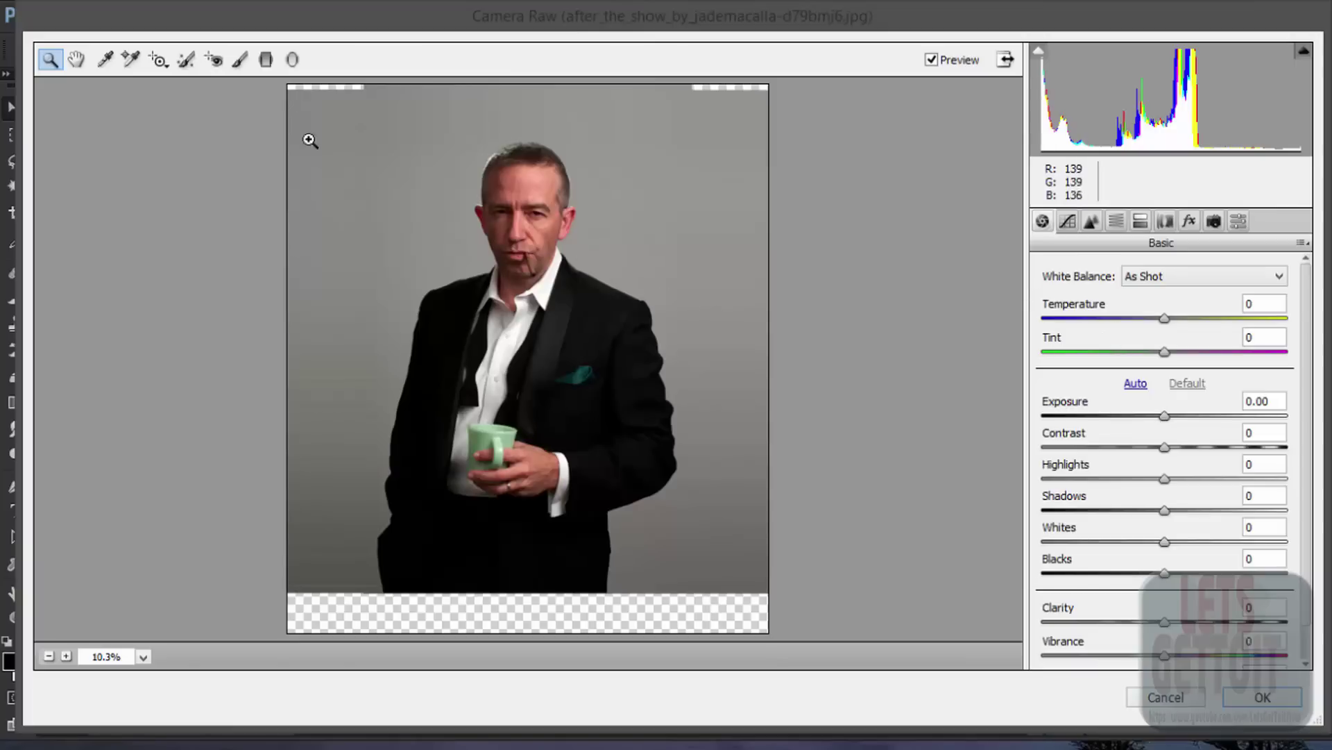
pyautogui.moveTo(325, 126)
pyautogui.mouseDown()
pyautogui.moveTo(726, 320)
pyautogui.moveTo(721, 333)
pyautogui.mouseUp()
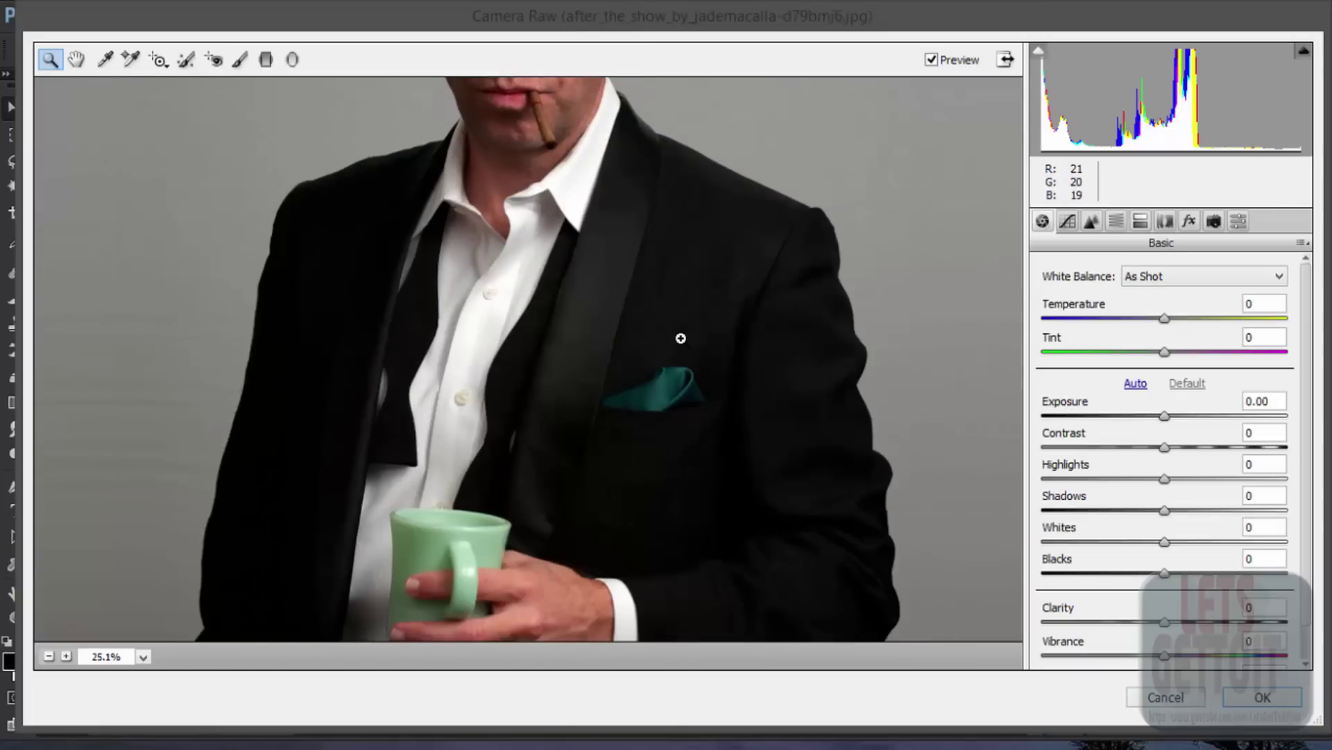
pyautogui.scroll(4, 431, 268)
pyautogui.scroll(-2, 395, 199)
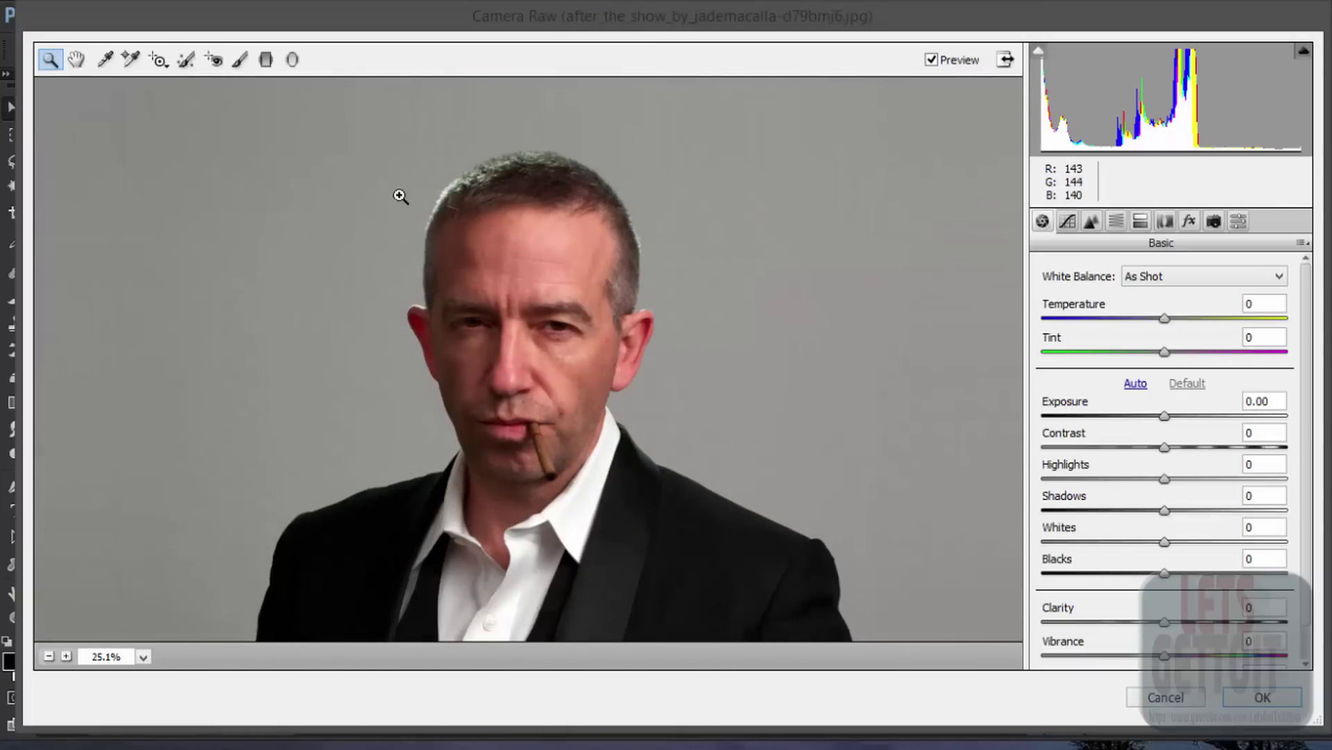
pyautogui.scroll(-6, 676, 318)
pyautogui.scroll(-5, 676, 322)
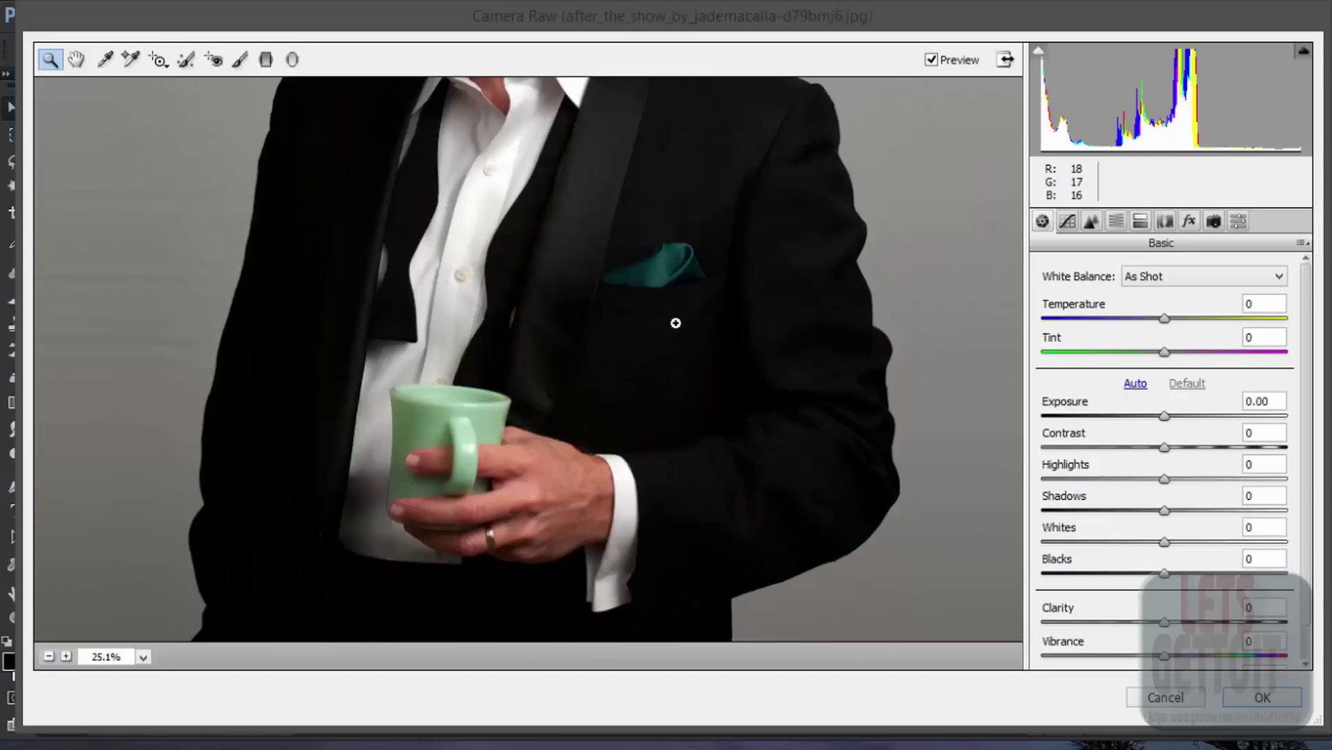
pyautogui.scroll(3, 676, 320)
pyautogui.scroll(2, 677, 318)
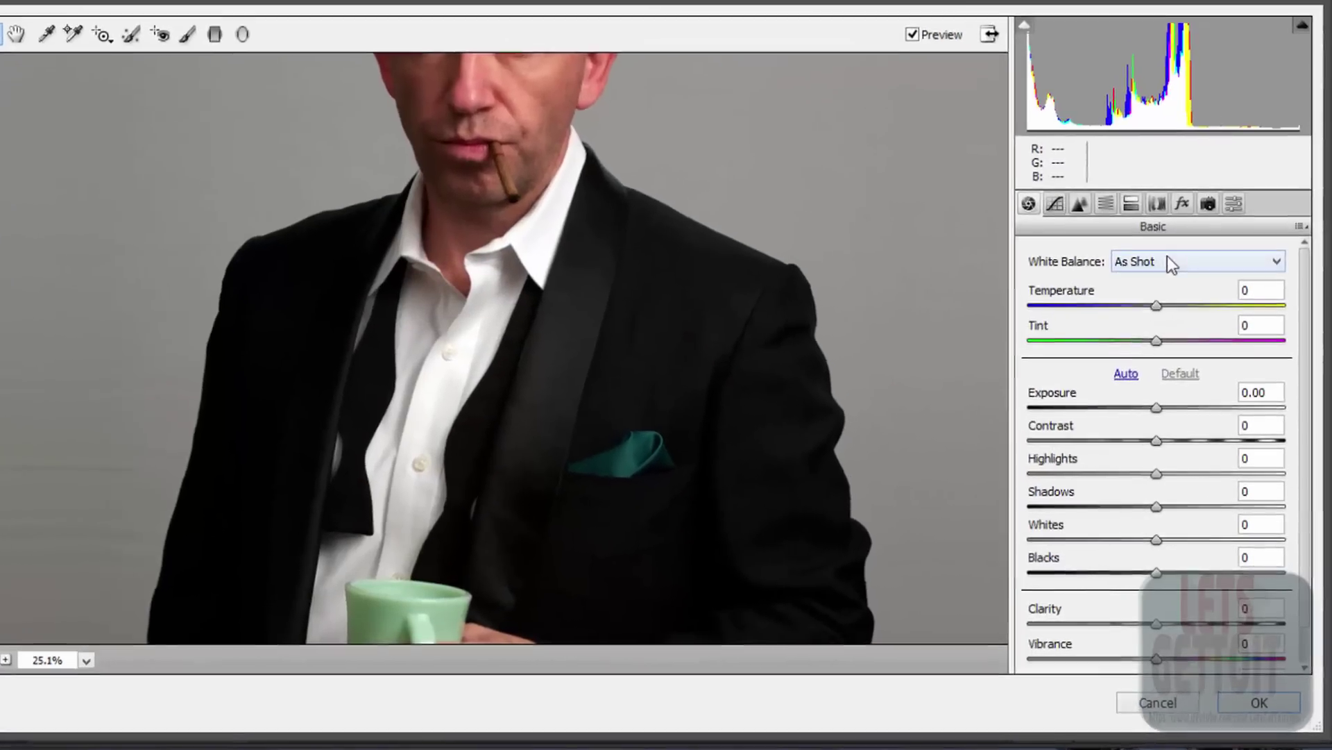
pyautogui.click(1176, 276)
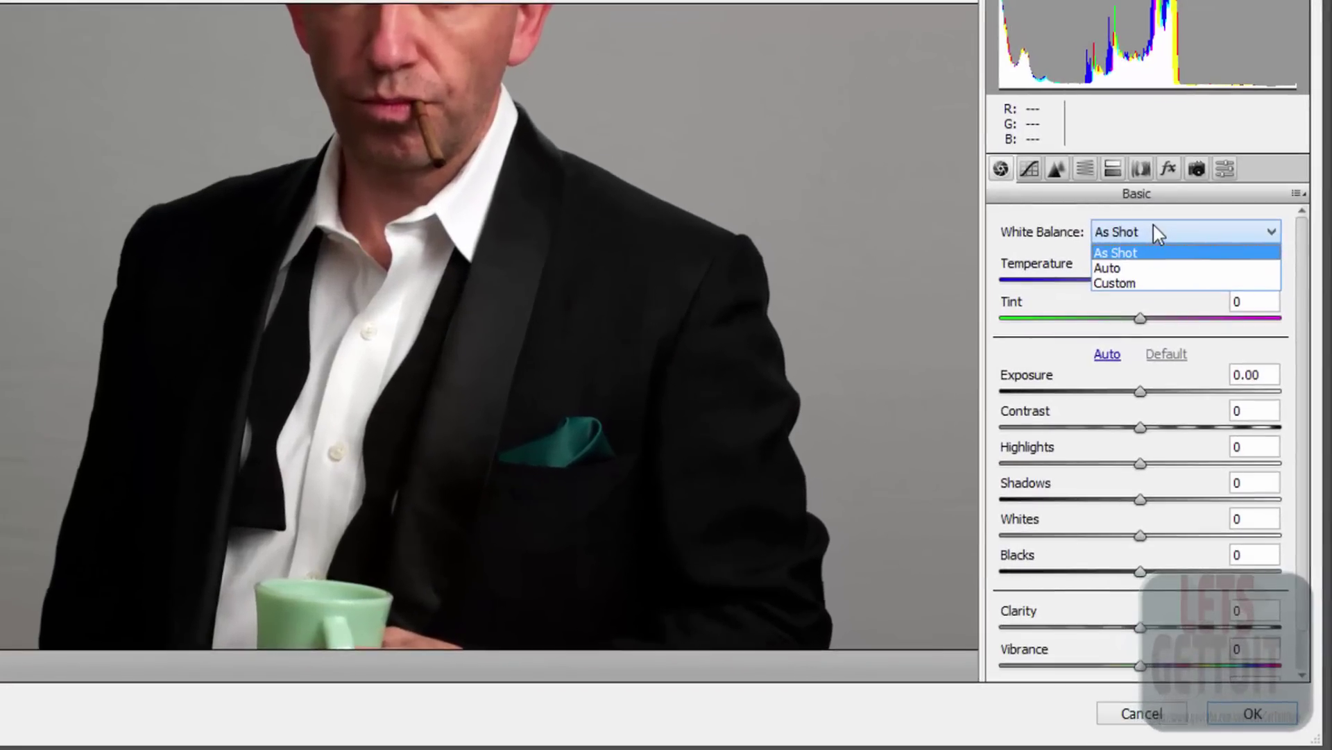
# Keep As Shot white balance and cool it to Temperature -15 with Tint +1
pyautogui.click(1175, 276)
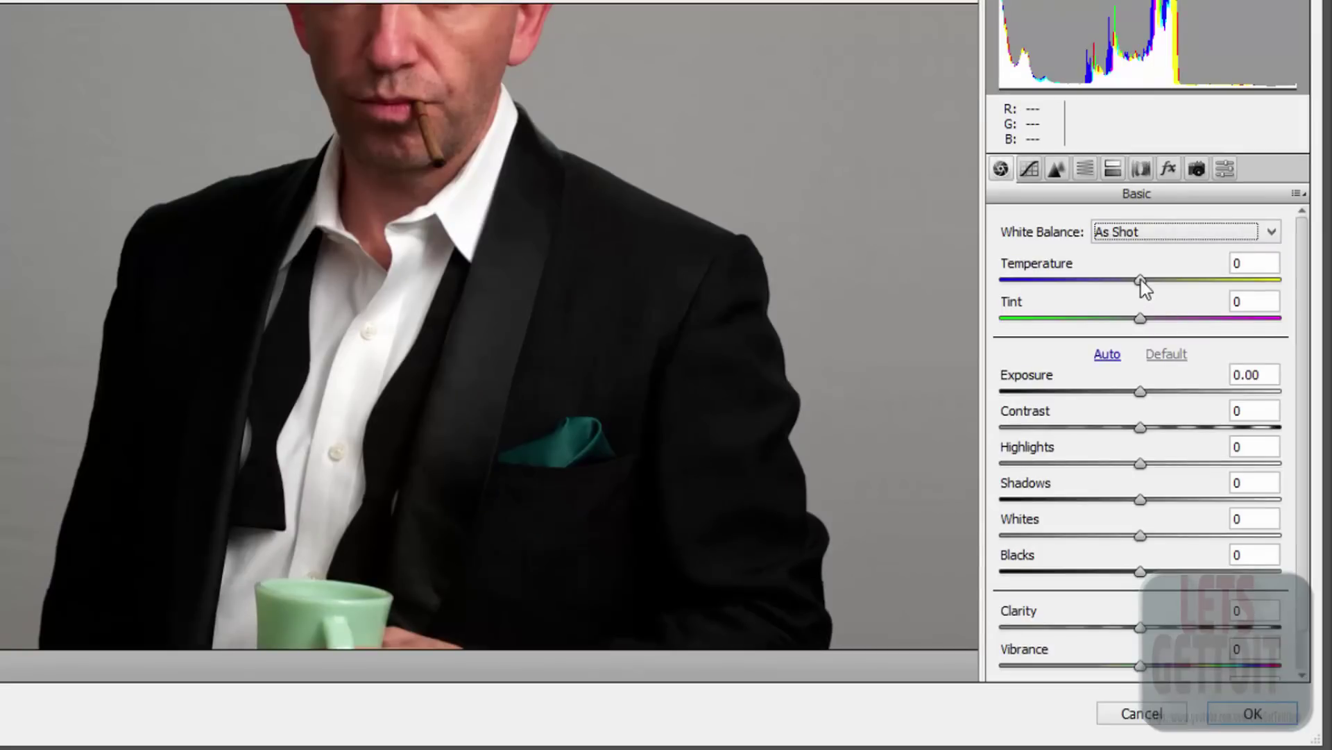
pyautogui.moveTo(1141, 281); pyautogui.dragTo(1131, 280)
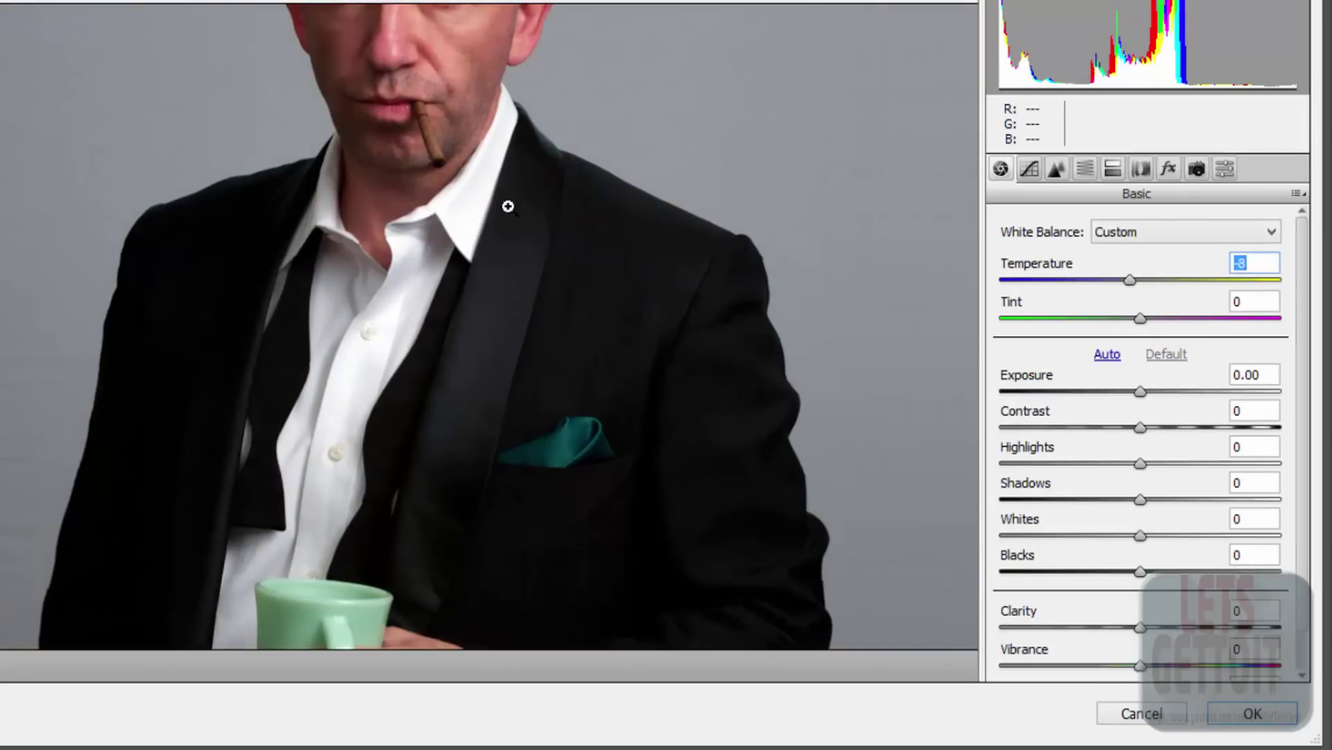
pyautogui.moveTo(461, 99); pyautogui.dragTo(470, 273)
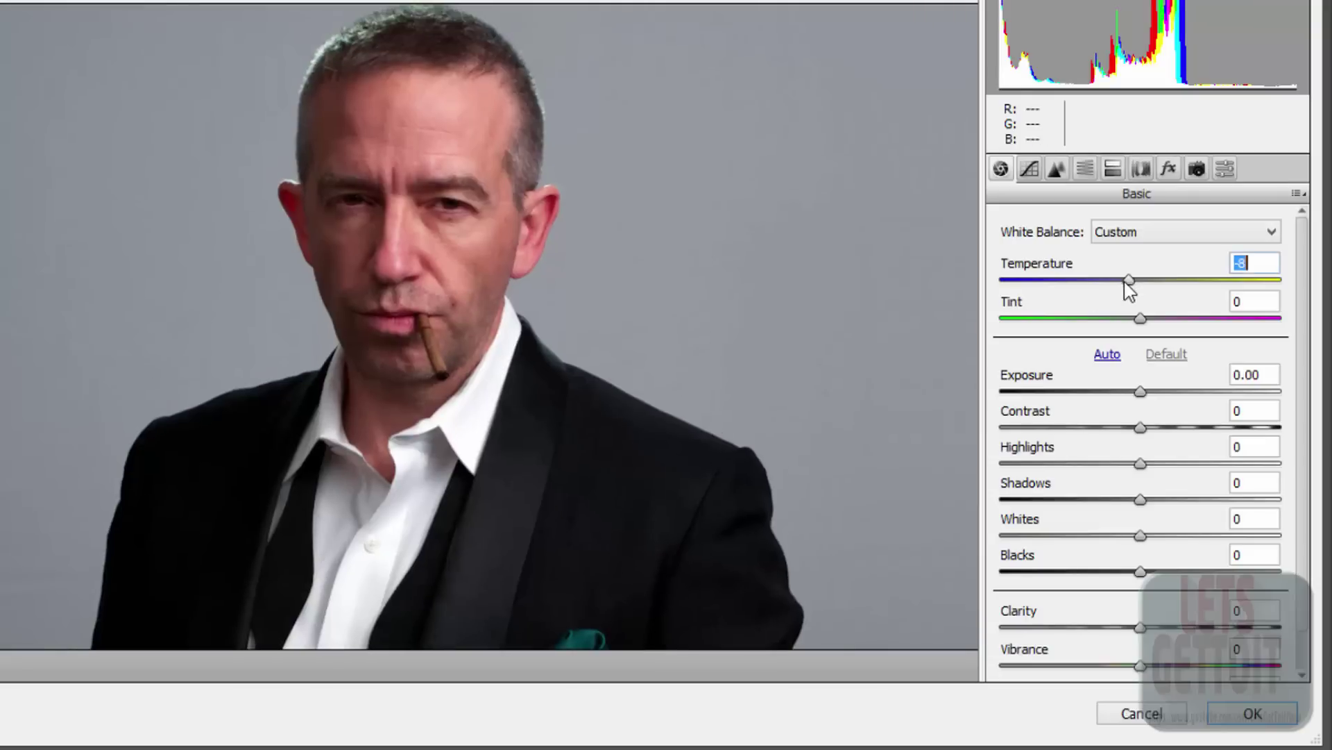
pyautogui.moveTo(1126, 282); pyautogui.dragTo(1126, 281)
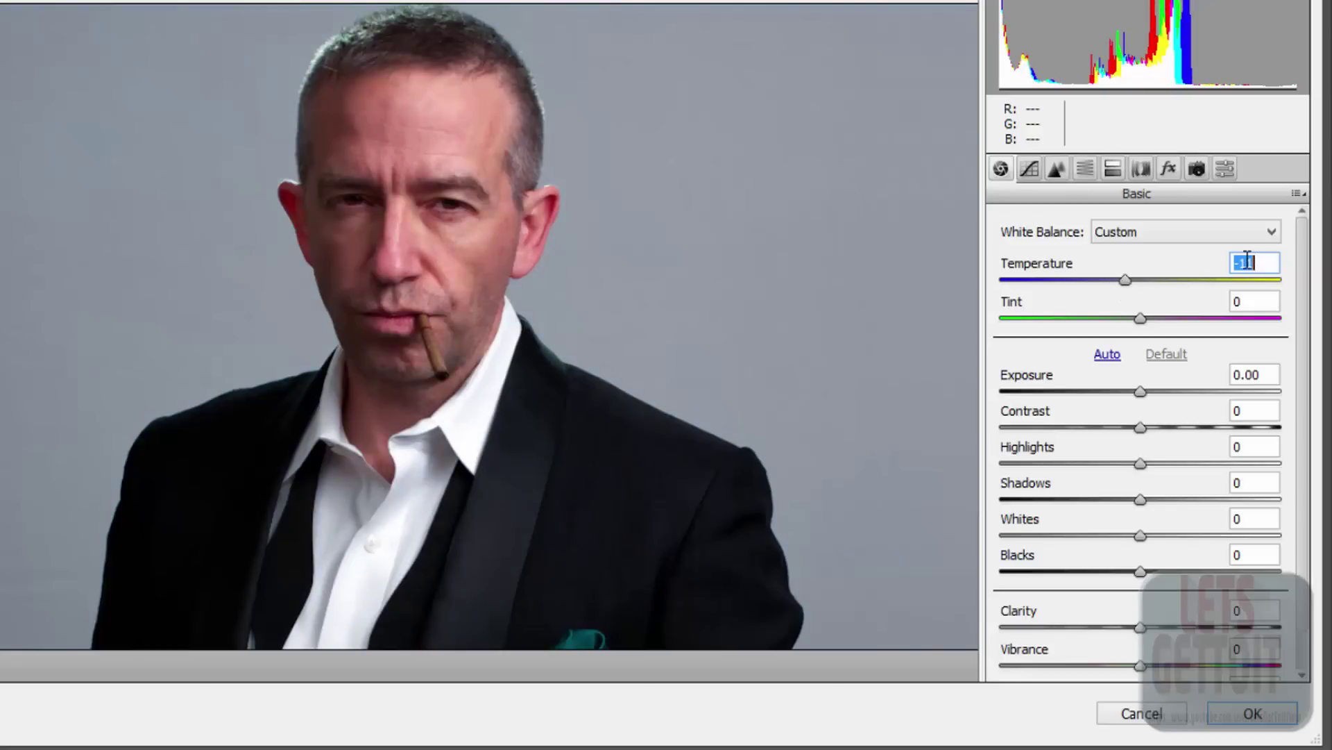
pyautogui.click(1264, 262)
pyautogui.write('5')
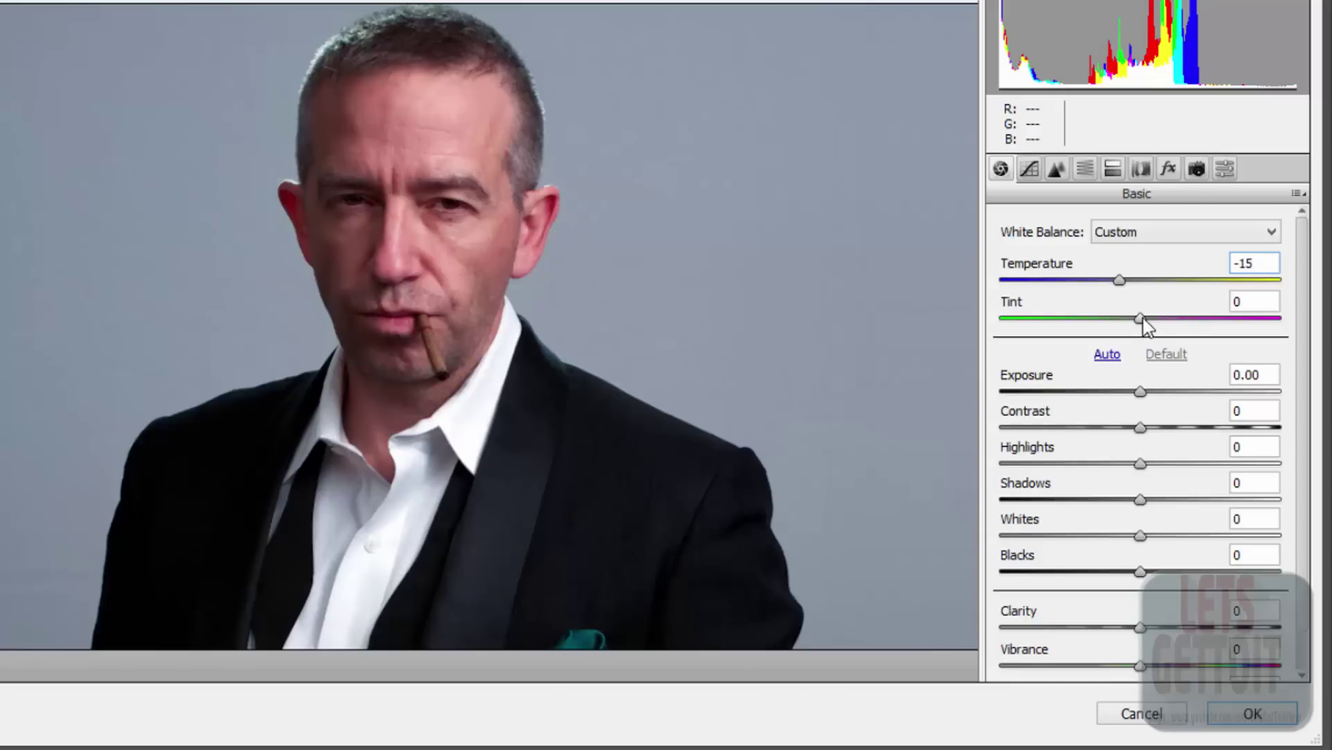
pyautogui.moveTo(1141, 320); pyautogui.dragTo(1144, 320)
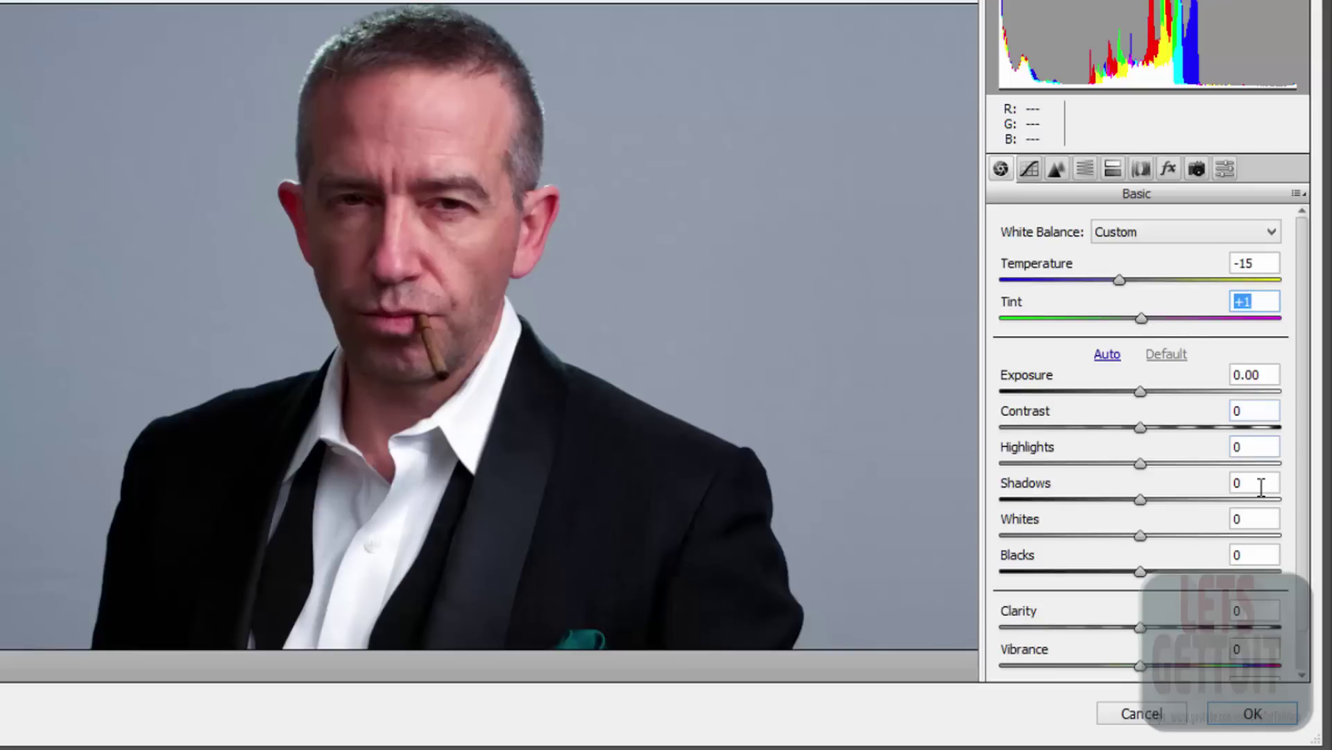
# Set Exposure to -0.10 and pull Highlights down to -50
pyautogui.click(1174, 393)
pyautogui.click(1139, 391)
pyautogui.moveTo(1129, 394); pyautogui.dragTo(1124, 393)
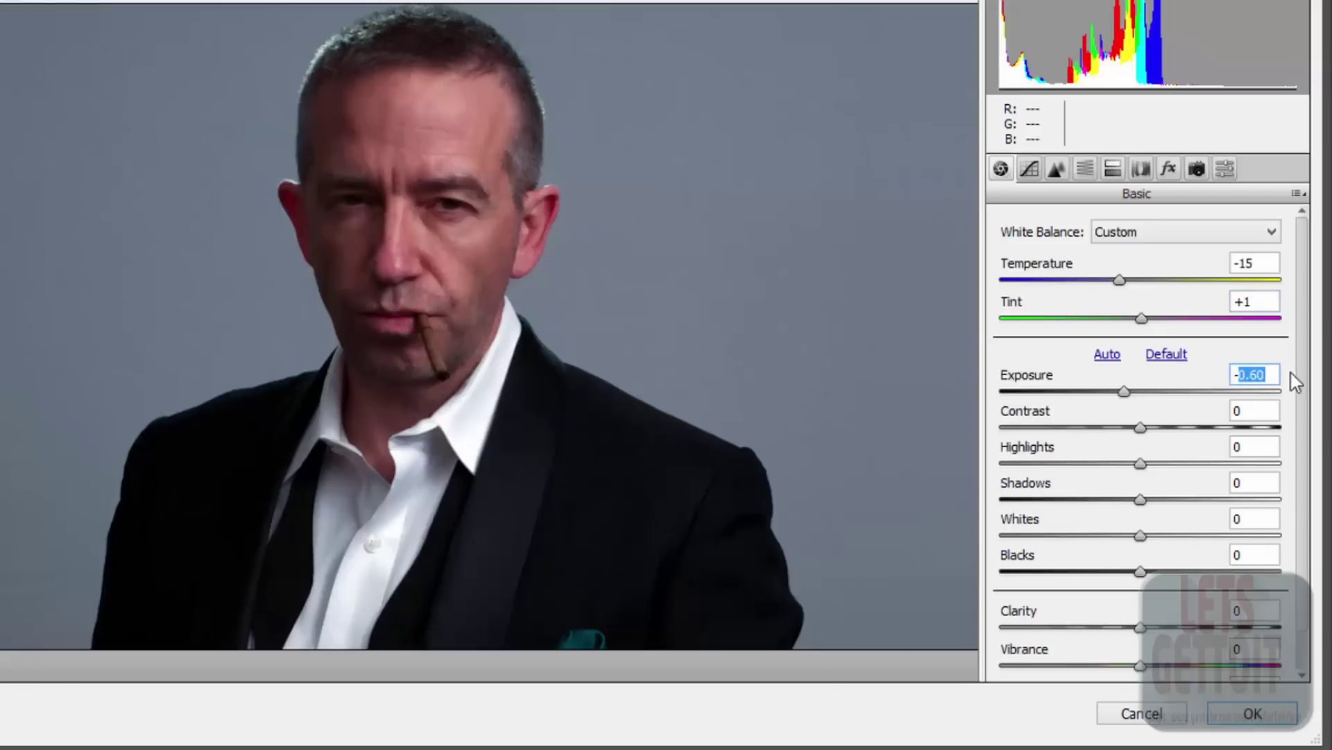
pyautogui.write('0.10')
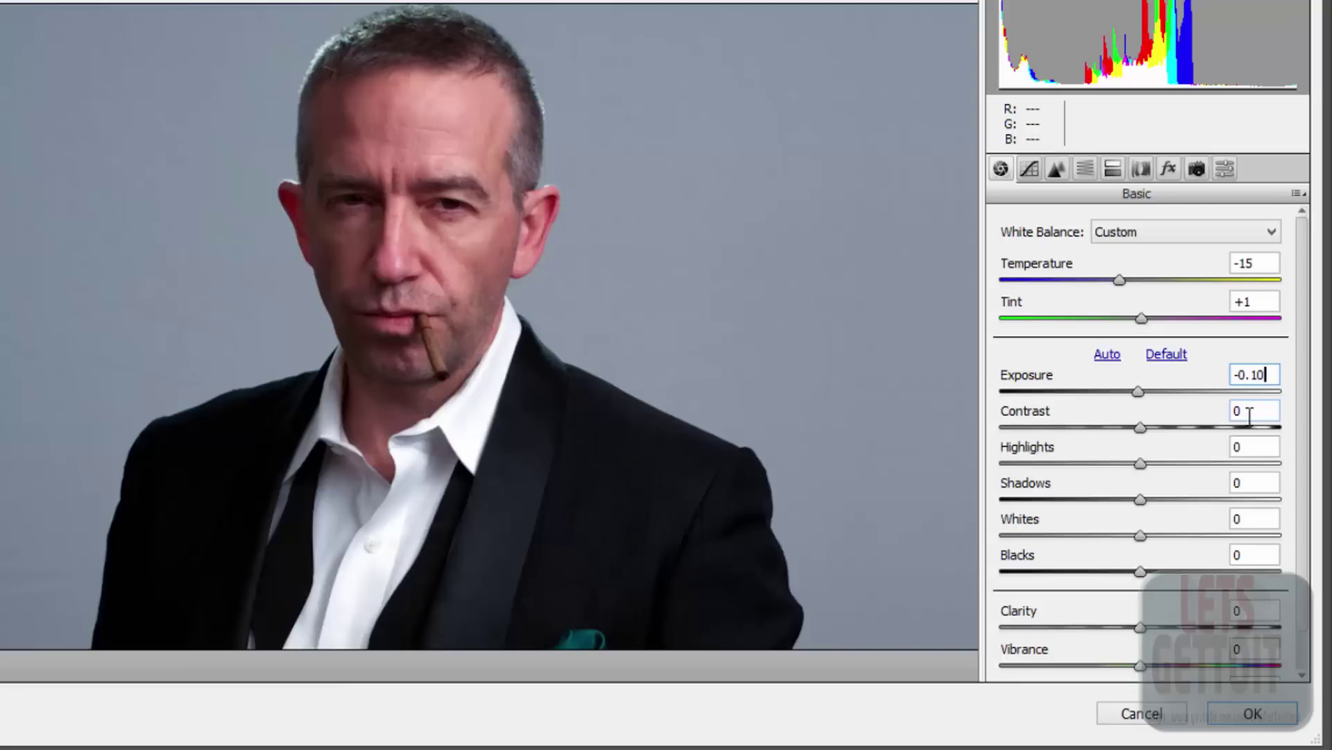
pyautogui.click(1145, 465)
pyautogui.moveTo(1142, 465)
pyautogui.mouseDown()
pyautogui.moveTo(1045, 457)
pyautogui.moveTo(1074, 458)
pyautogui.mouseUp()
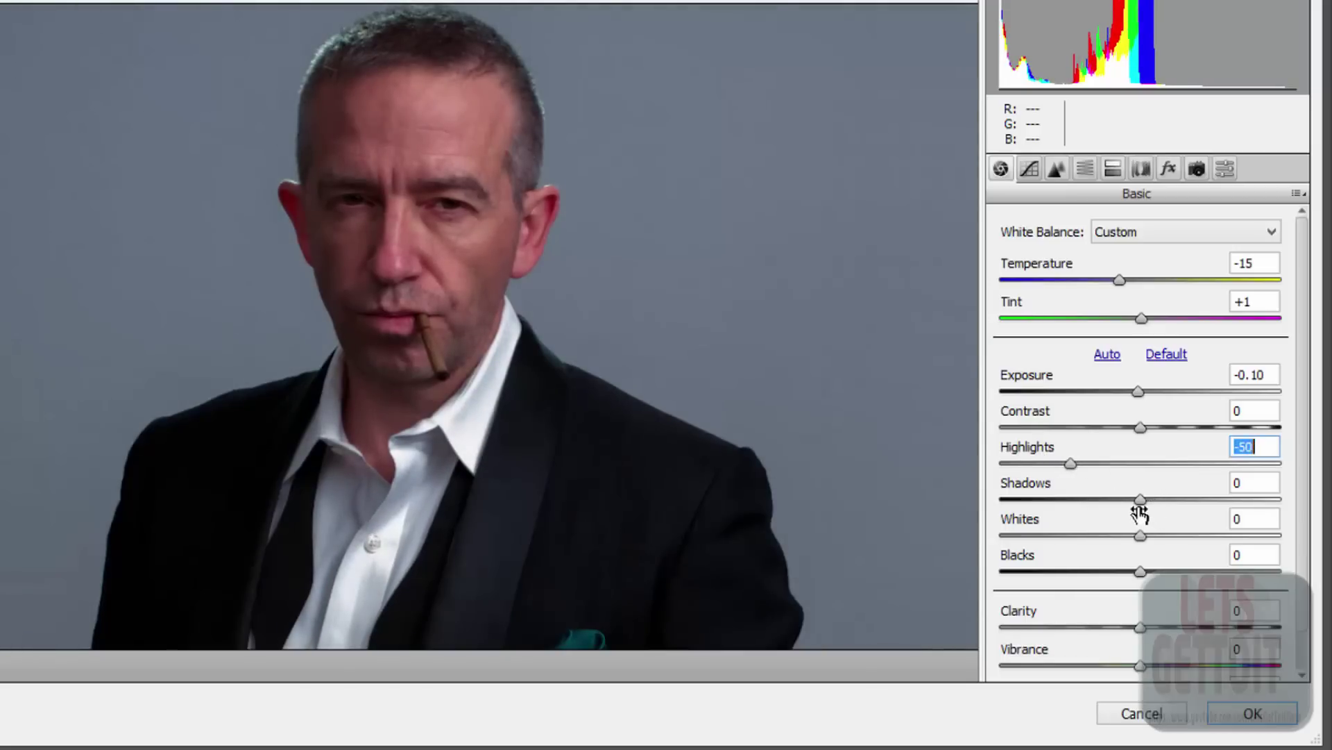
# Lift Shadows to +40
pyautogui.moveTo(1139, 498); pyautogui.dragTo(1197, 499)
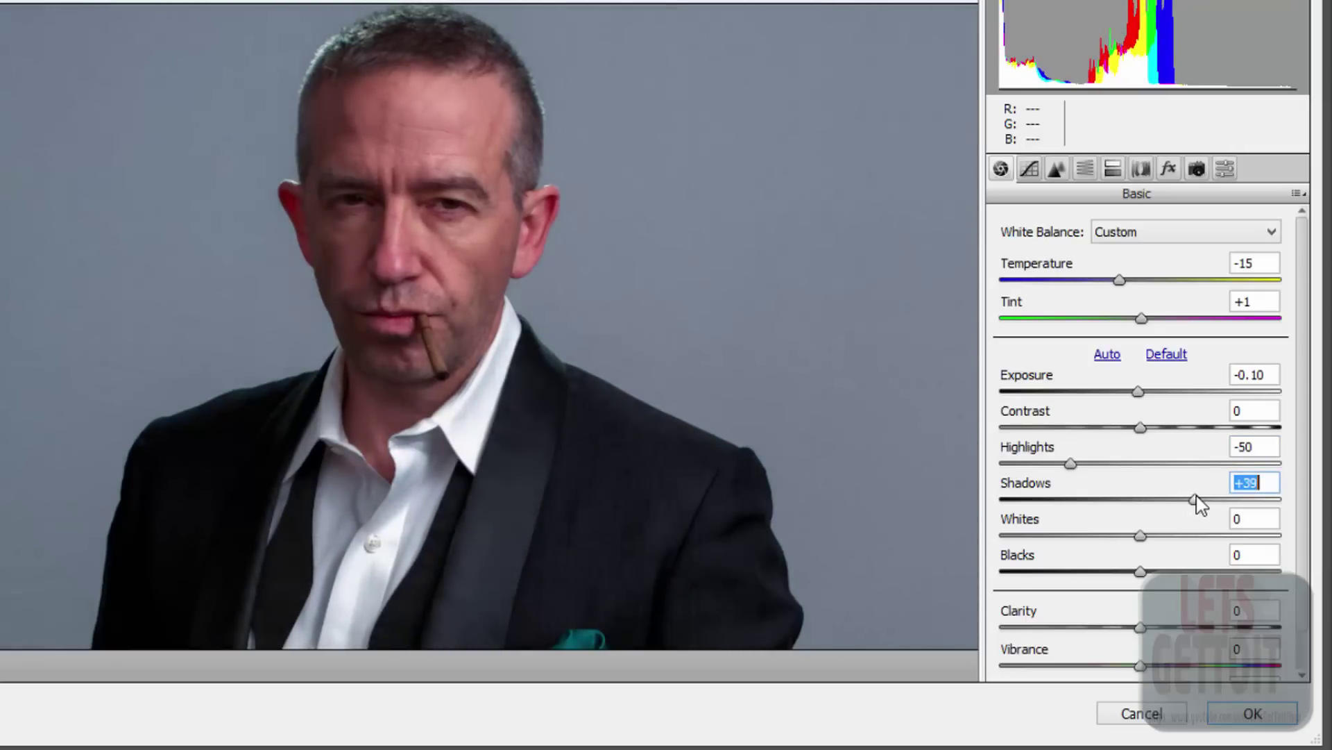
pyautogui.moveTo(1197, 498); pyautogui.dragTo(1201, 499)
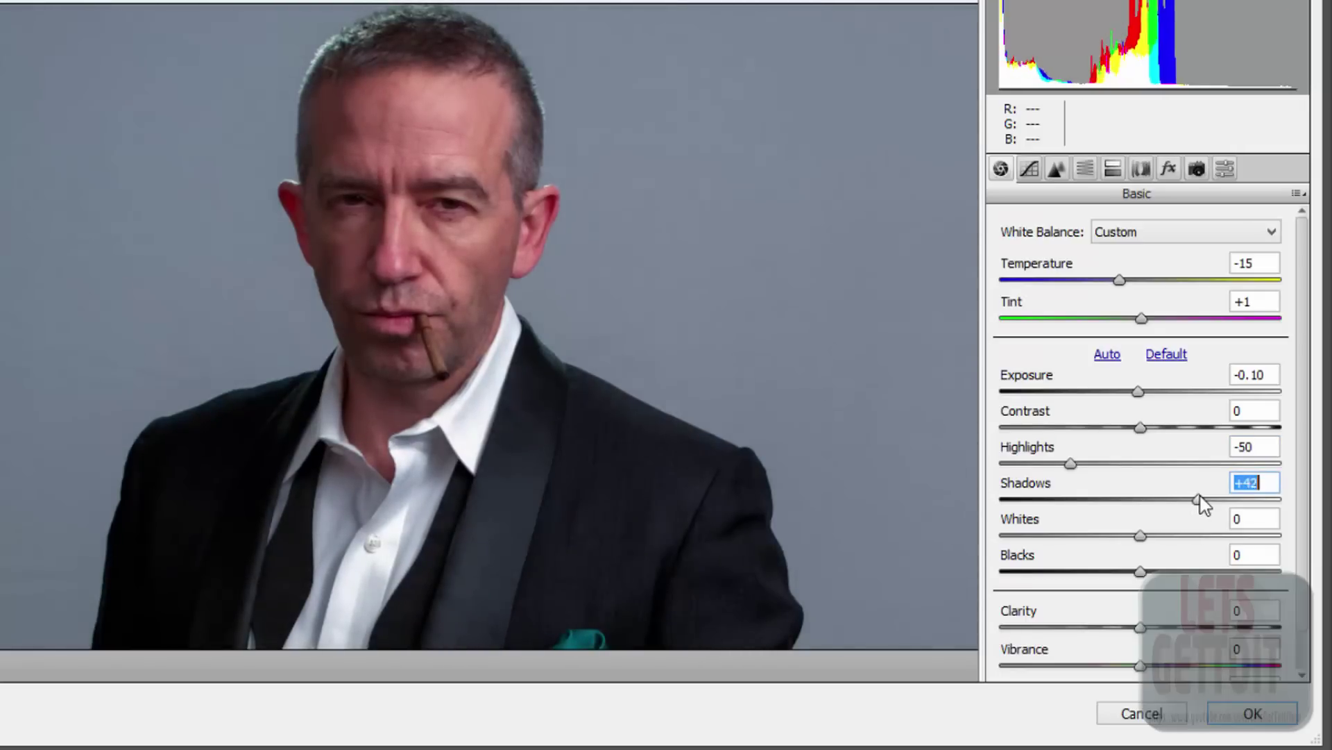
pyautogui.click(1265, 477)
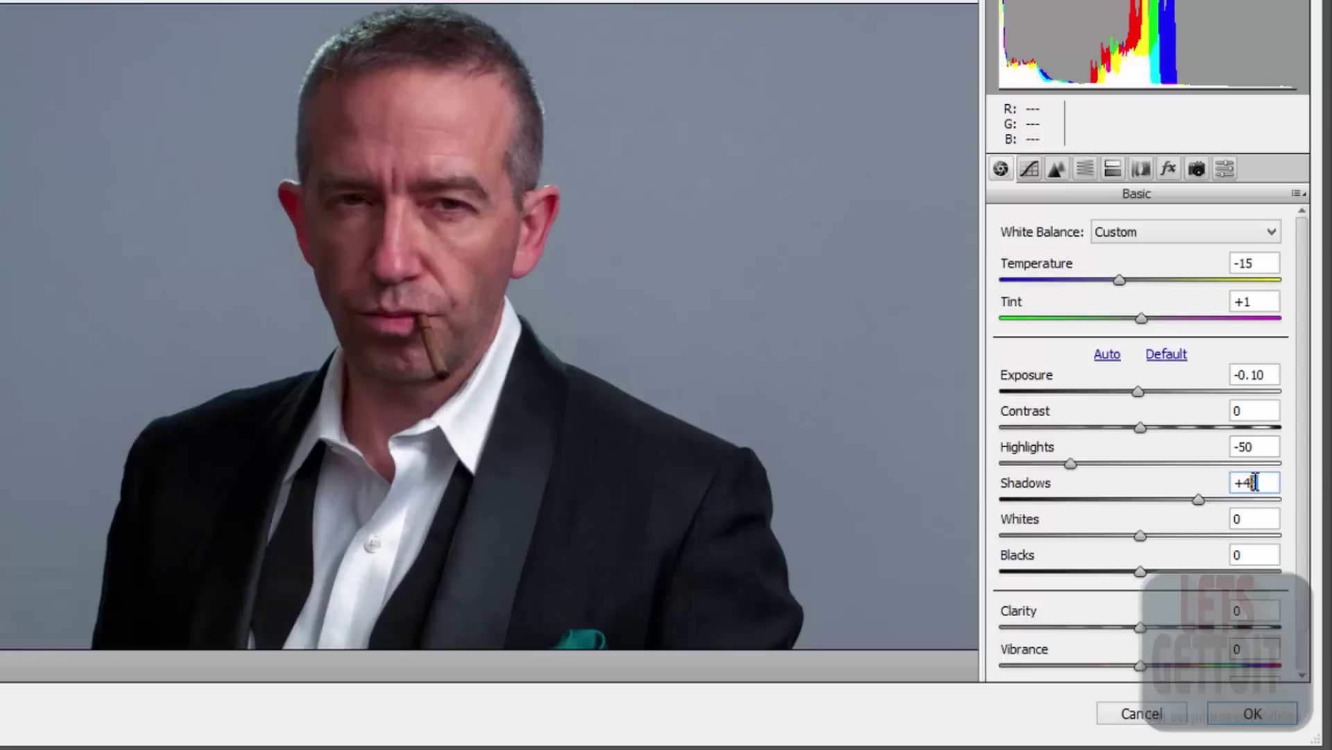
pyautogui.write('0')
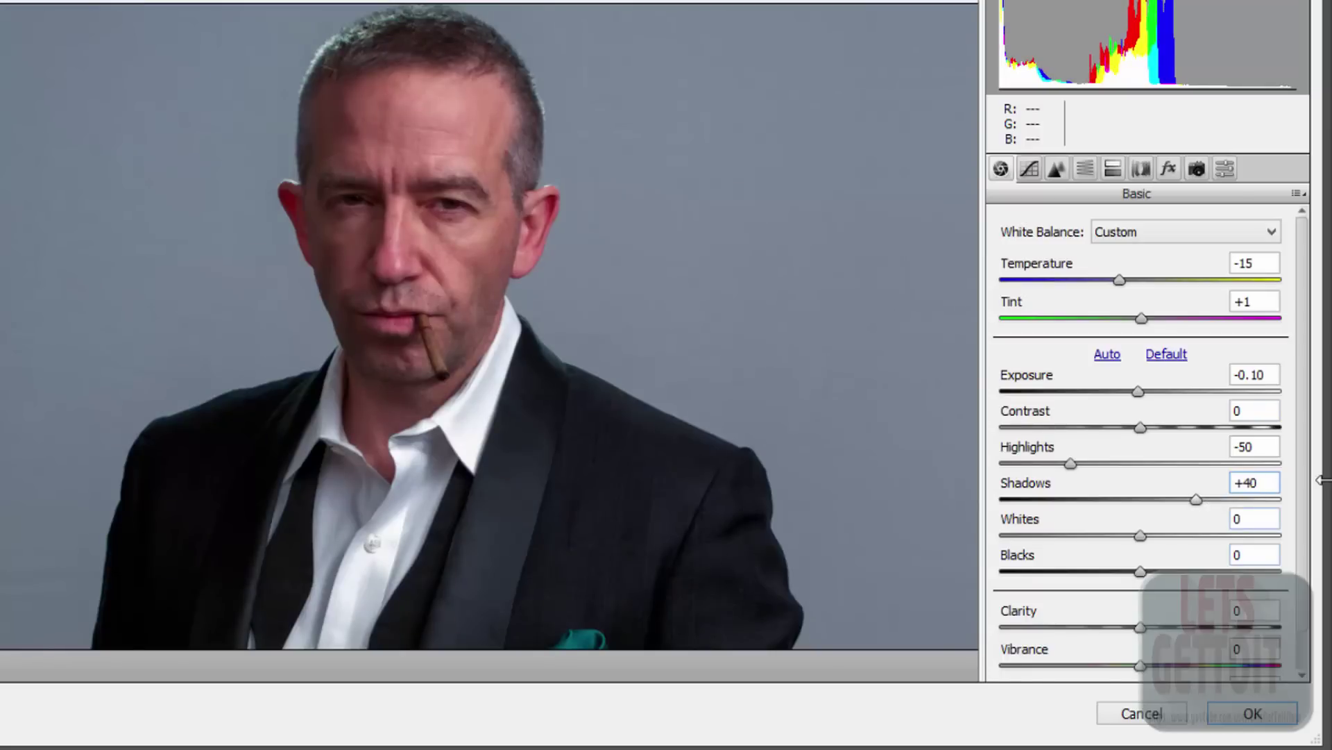
pyautogui.scroll(-1, 1322, 479)
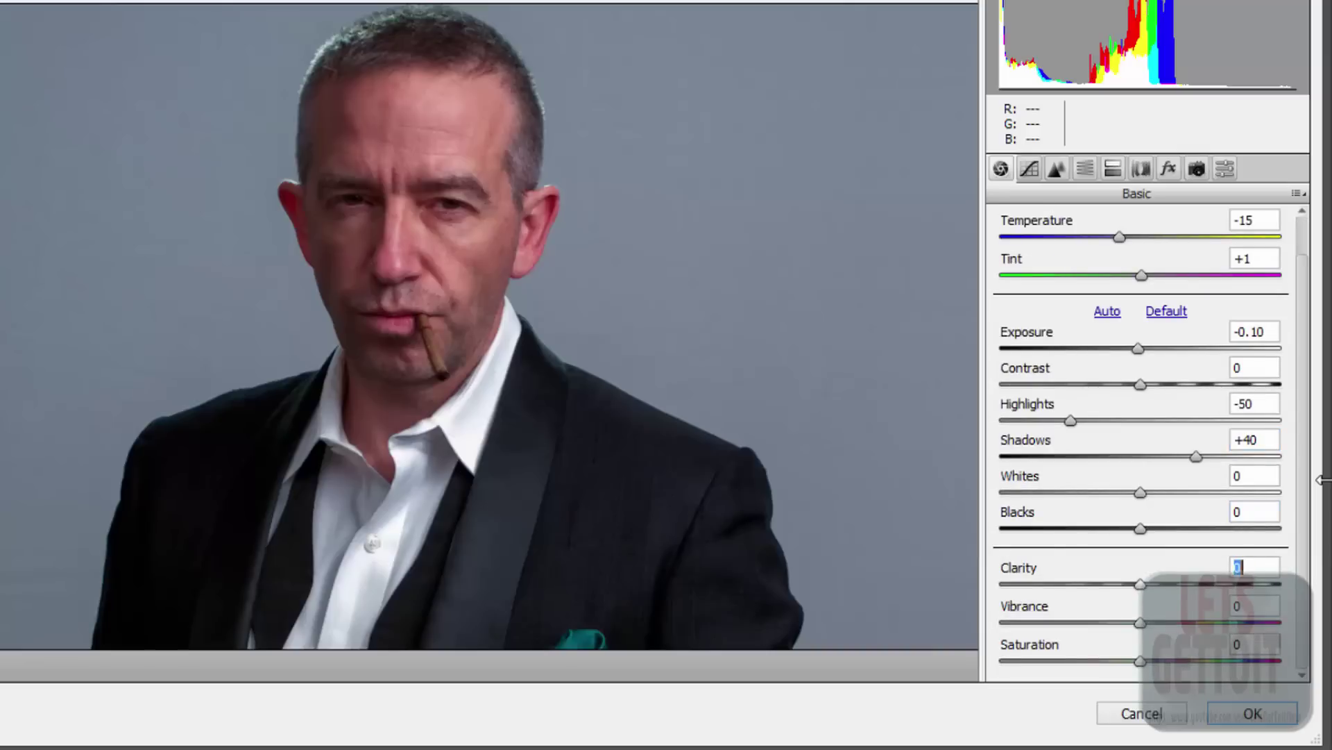
# Raise Clarity to +8, lower Saturation to -7, and review the Detail settings before applying
pyautogui.press('Up')
pyautogui.press('Up')
pyautogui.press('Up')
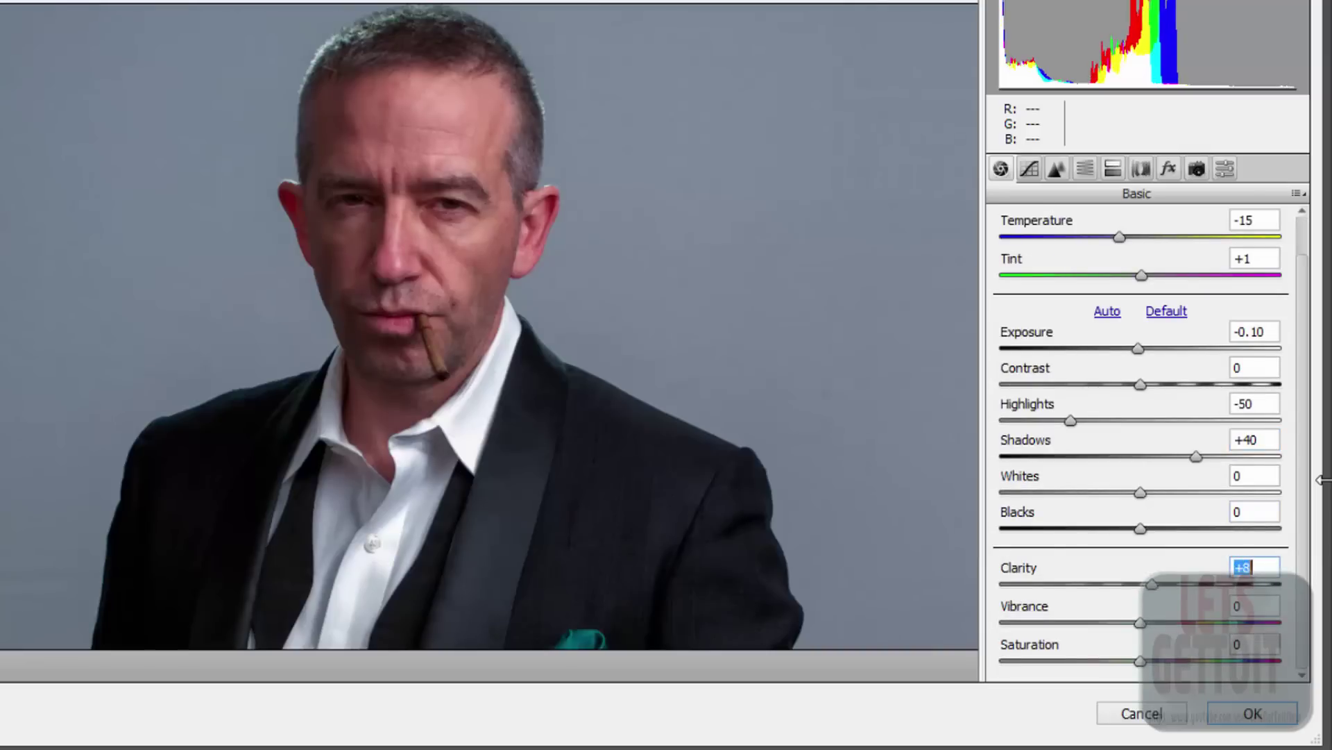
pyautogui.press('Tab')
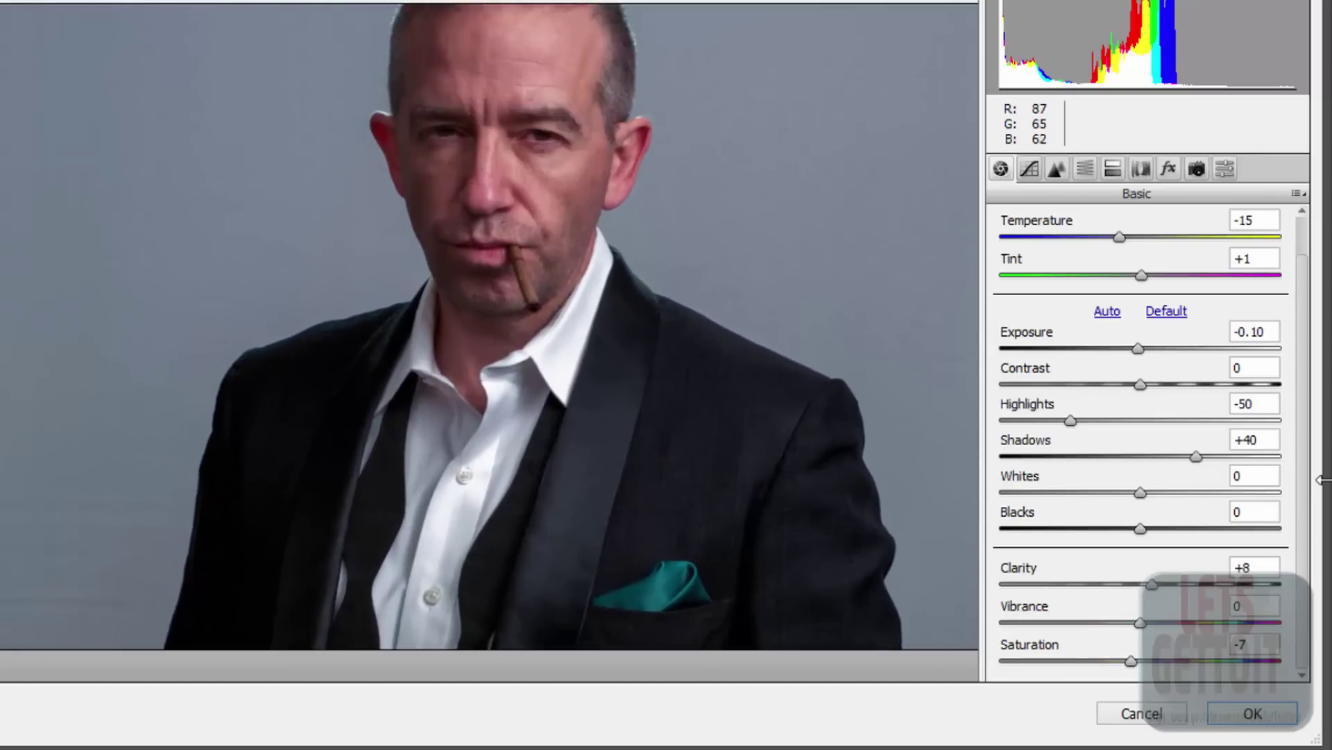
pyautogui.press('alt')
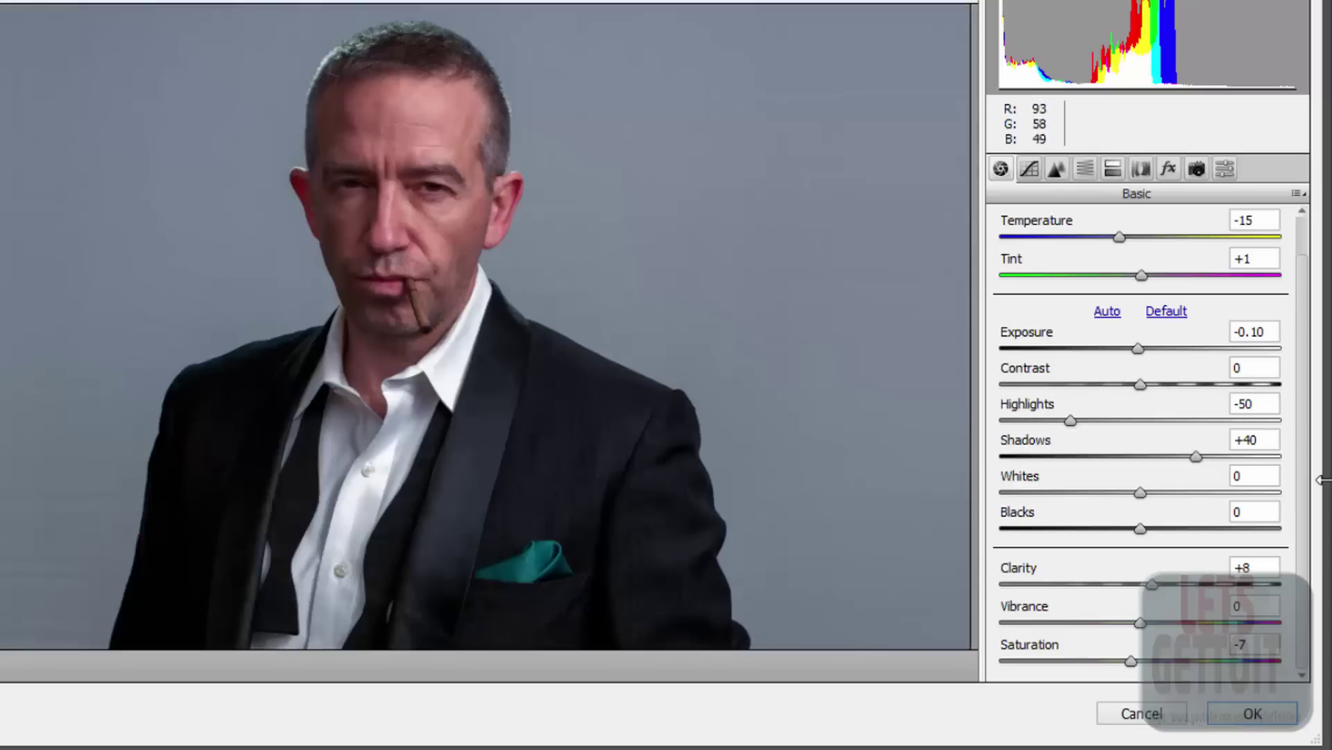
pyautogui.press('alt')
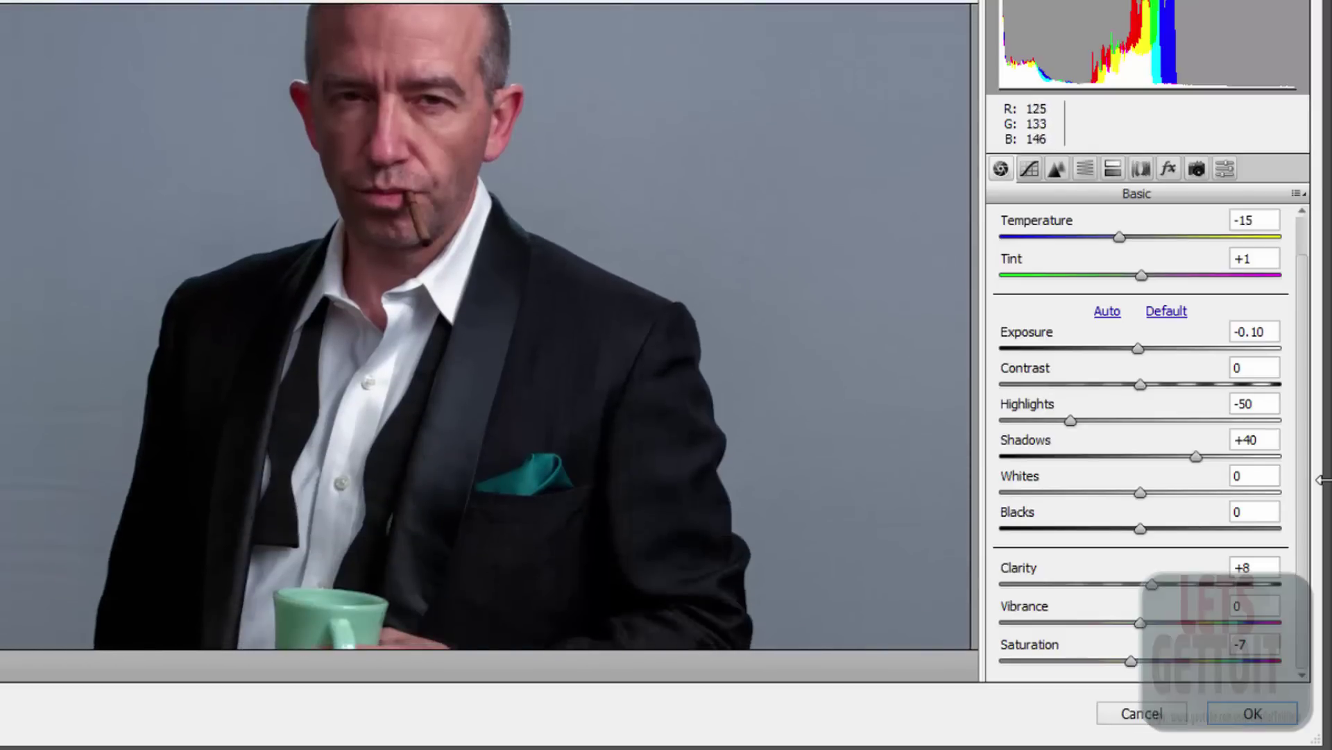
pyautogui.hotkey('ctrl', 'alt', '3')
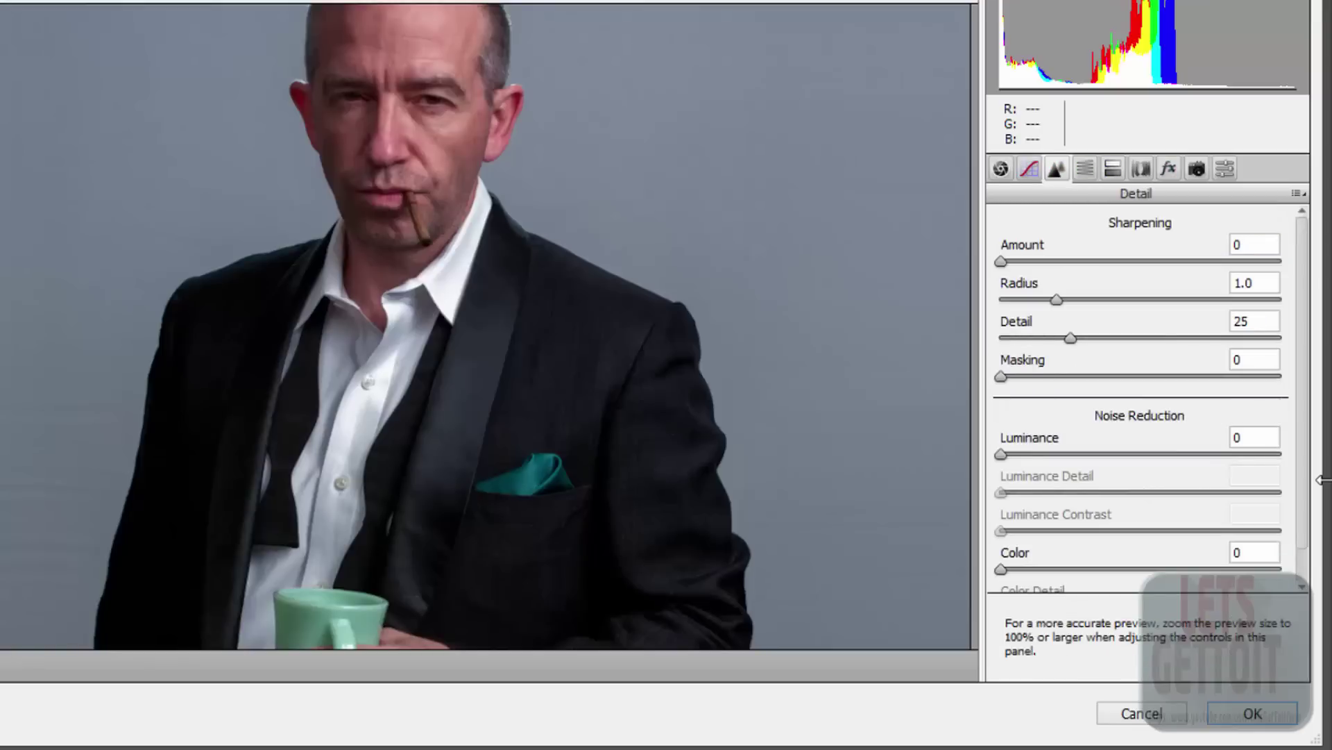
pyautogui.hotkey('ctrl', 'alt', '1')
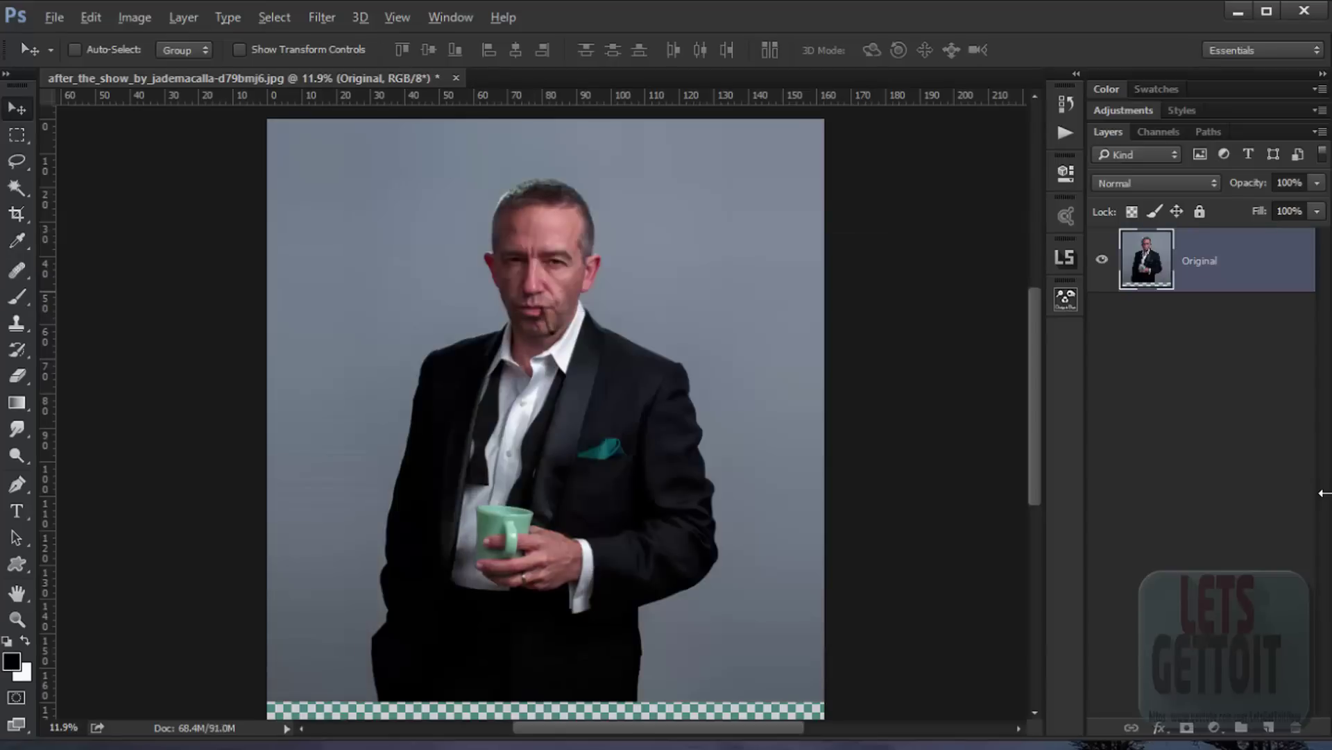
pyautogui.scroll(5, 485, 238)
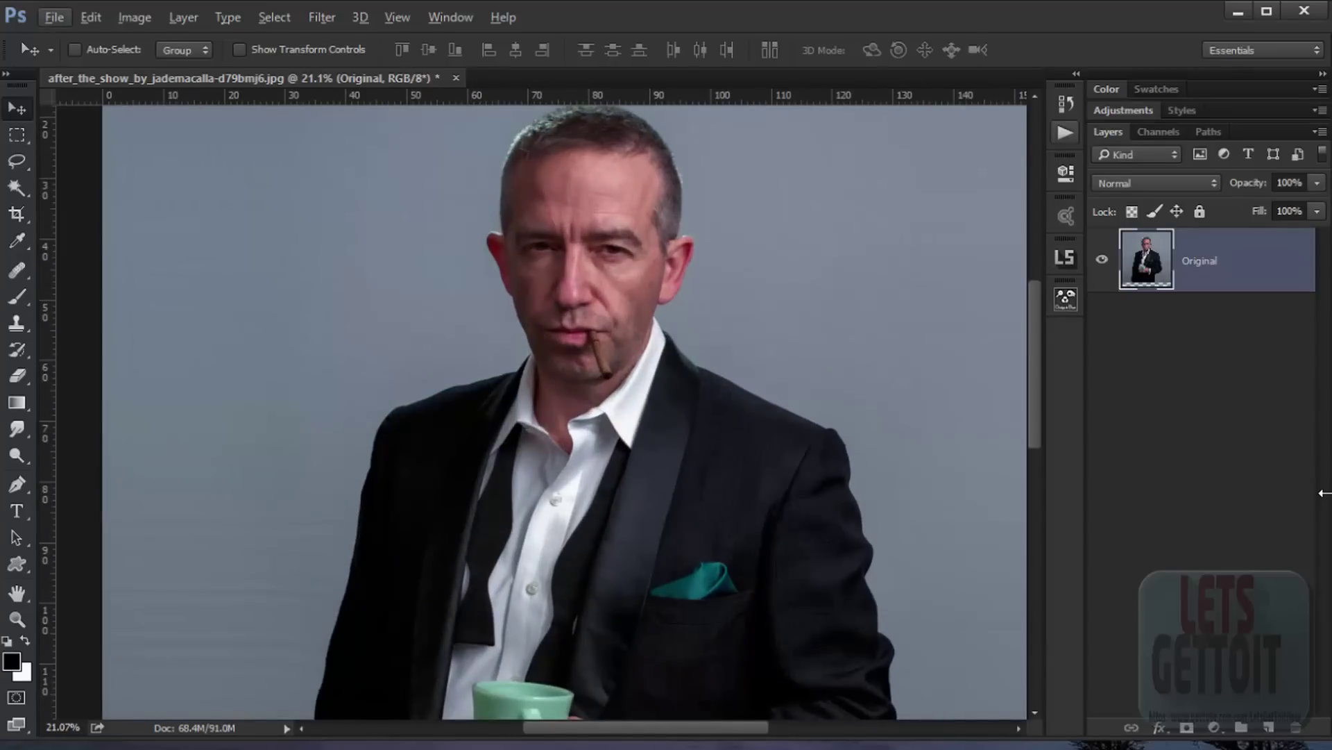
pyautogui.press('w')
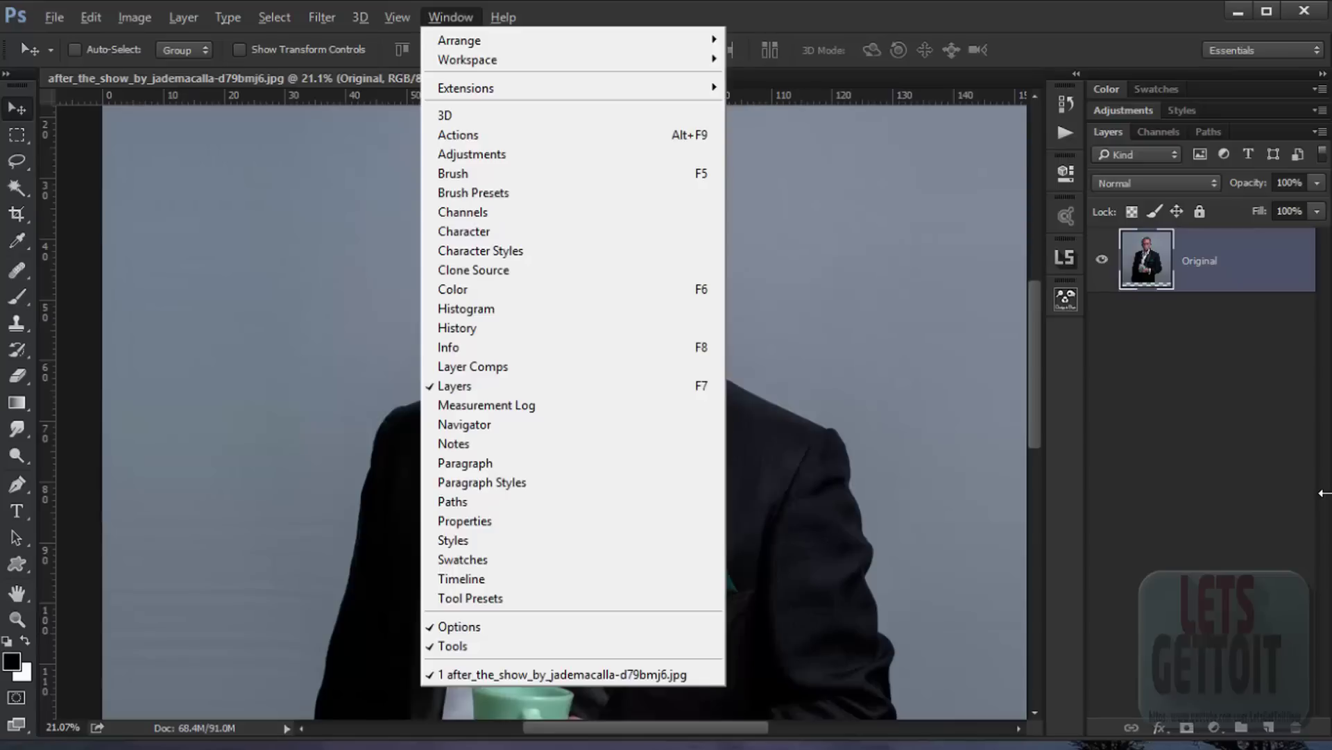
pyautogui.press('Down')
pyautogui.press('Down')
pyautogui.press('Down')
pyautogui.press('Down')
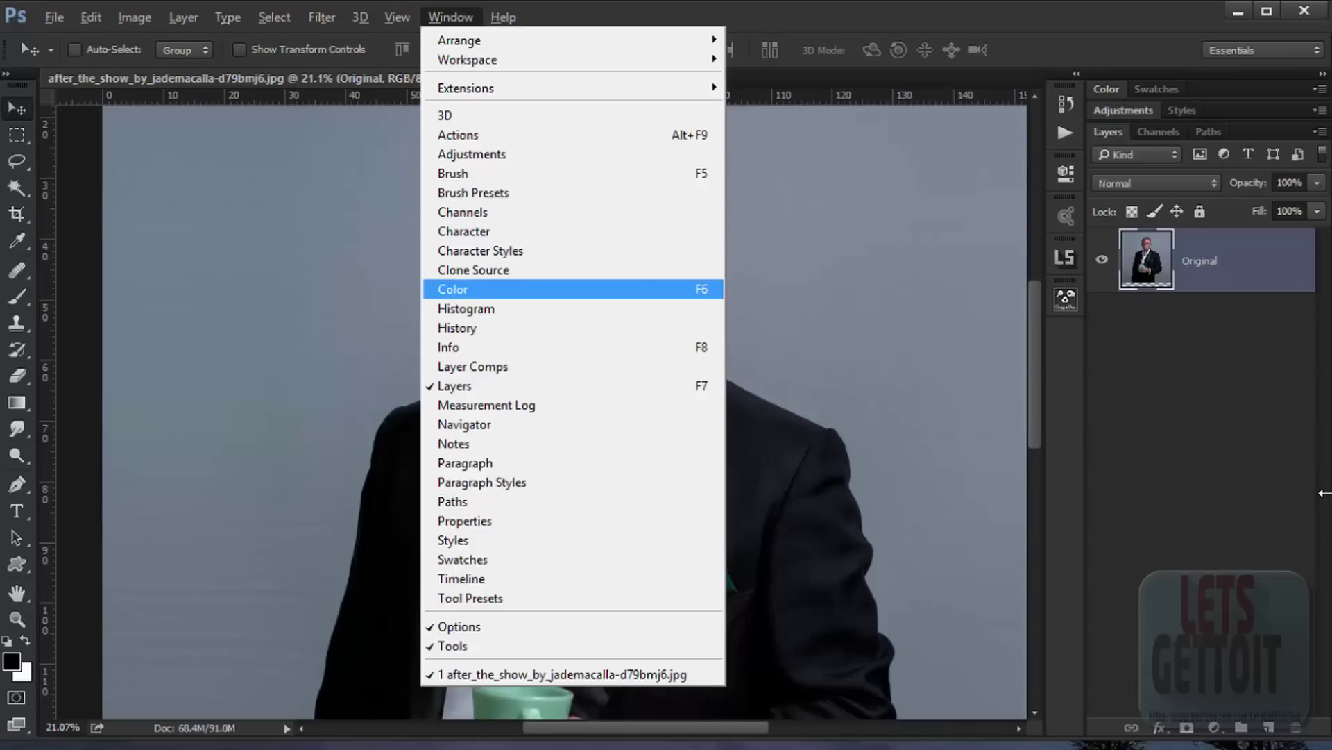
pyautogui.press('Down')
pyautogui.press('Down')
pyautogui.press('Return')
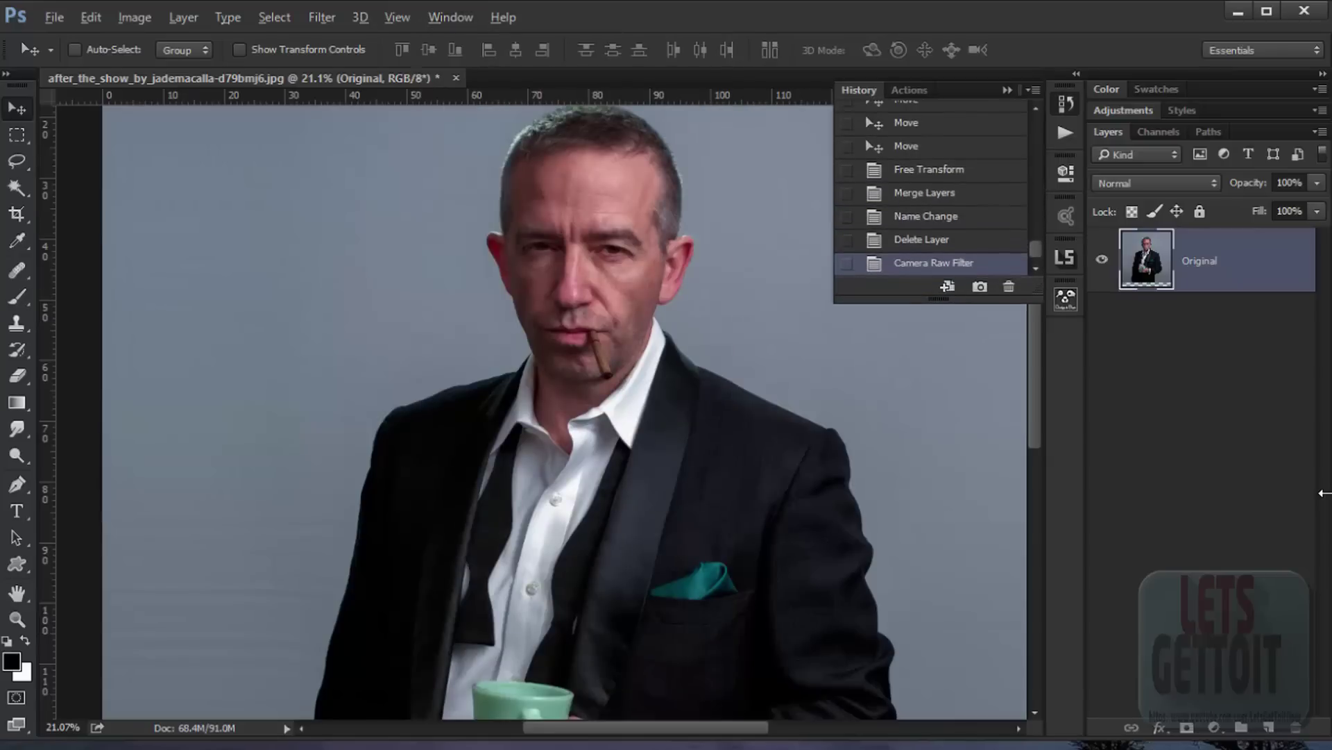
pyautogui.hotkey('ctrl', 'z')
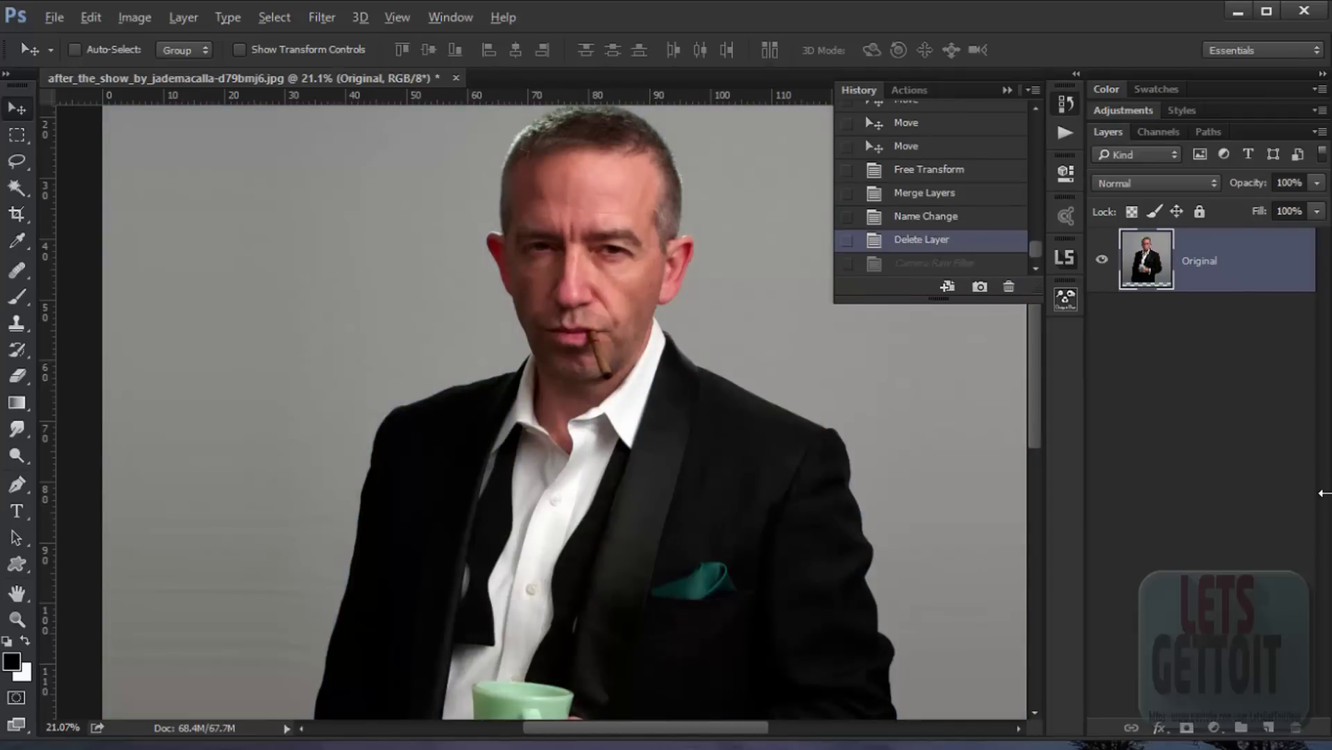
pyautogui.hotkey('ctrl', 'z')
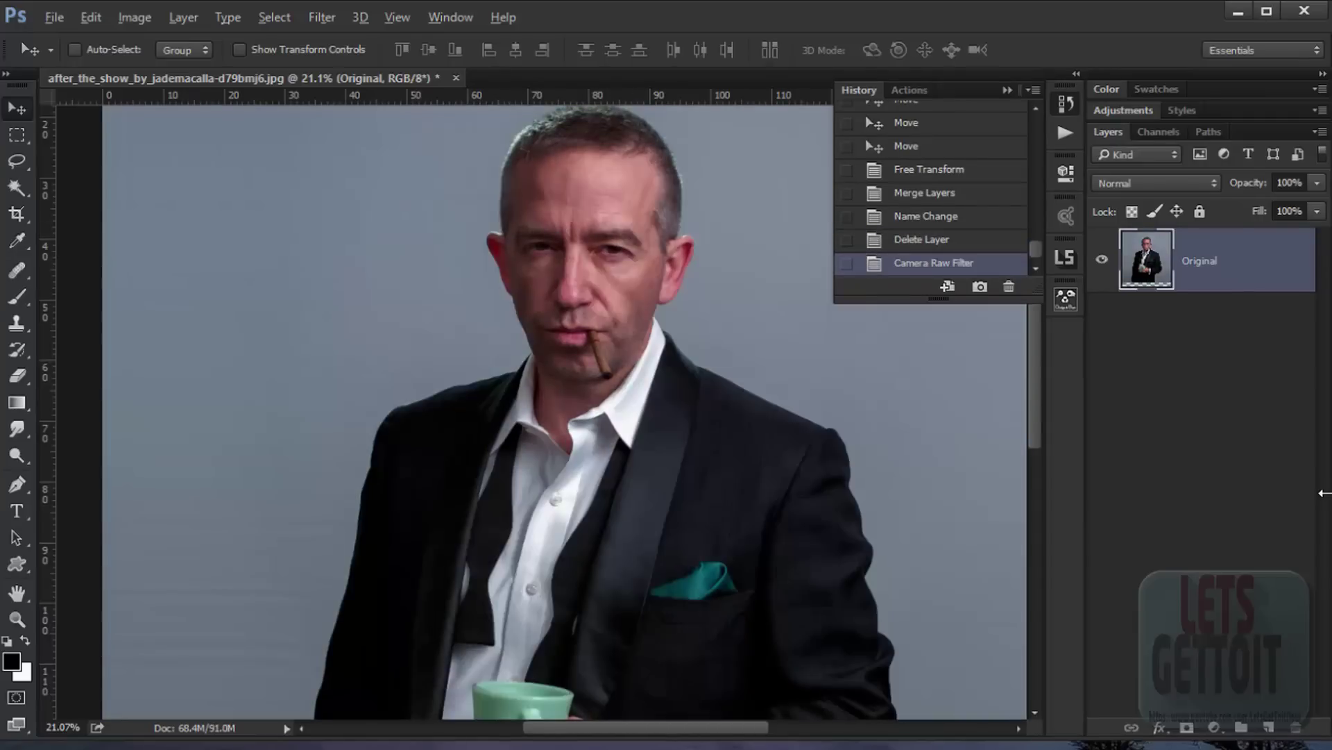
pyautogui.hotkey('ctrl', '0')
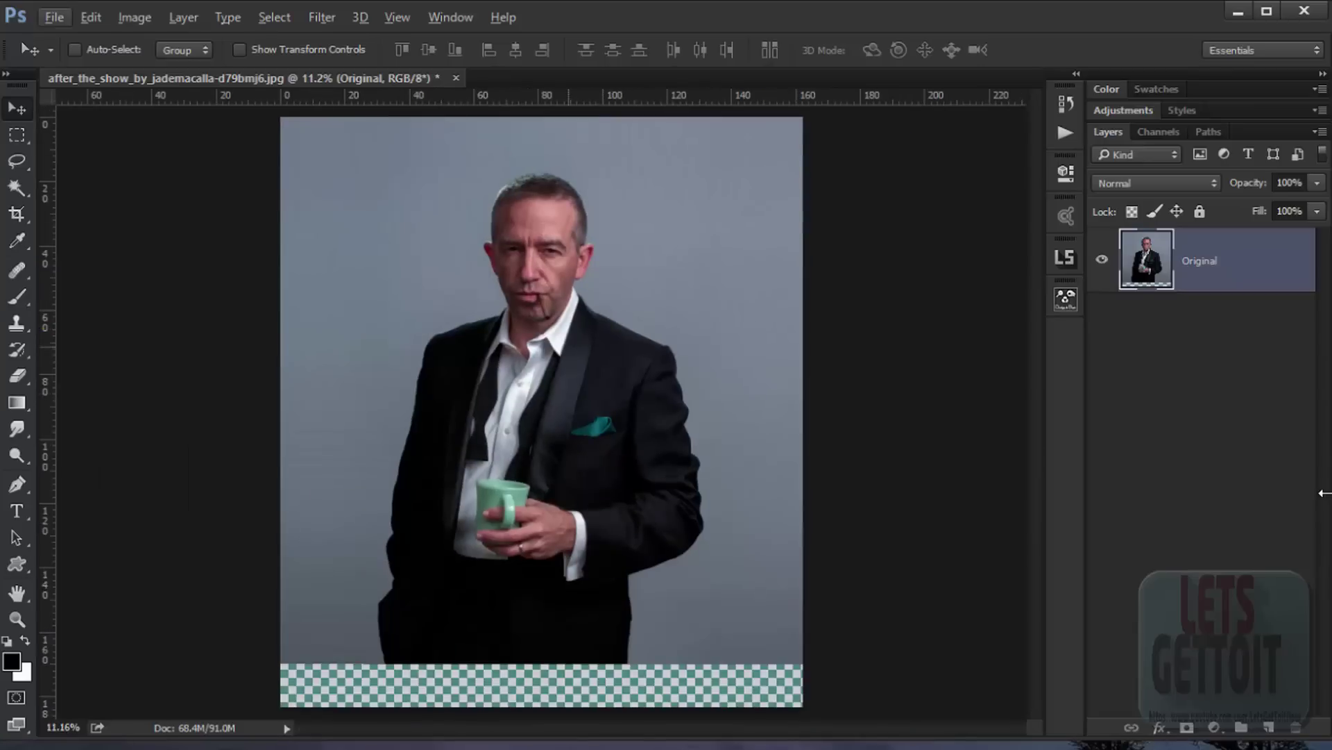
# Duplicate the Original layer into an Original copy layer and open the Filter menu
pyautogui.scroll(1, 1324, 493)
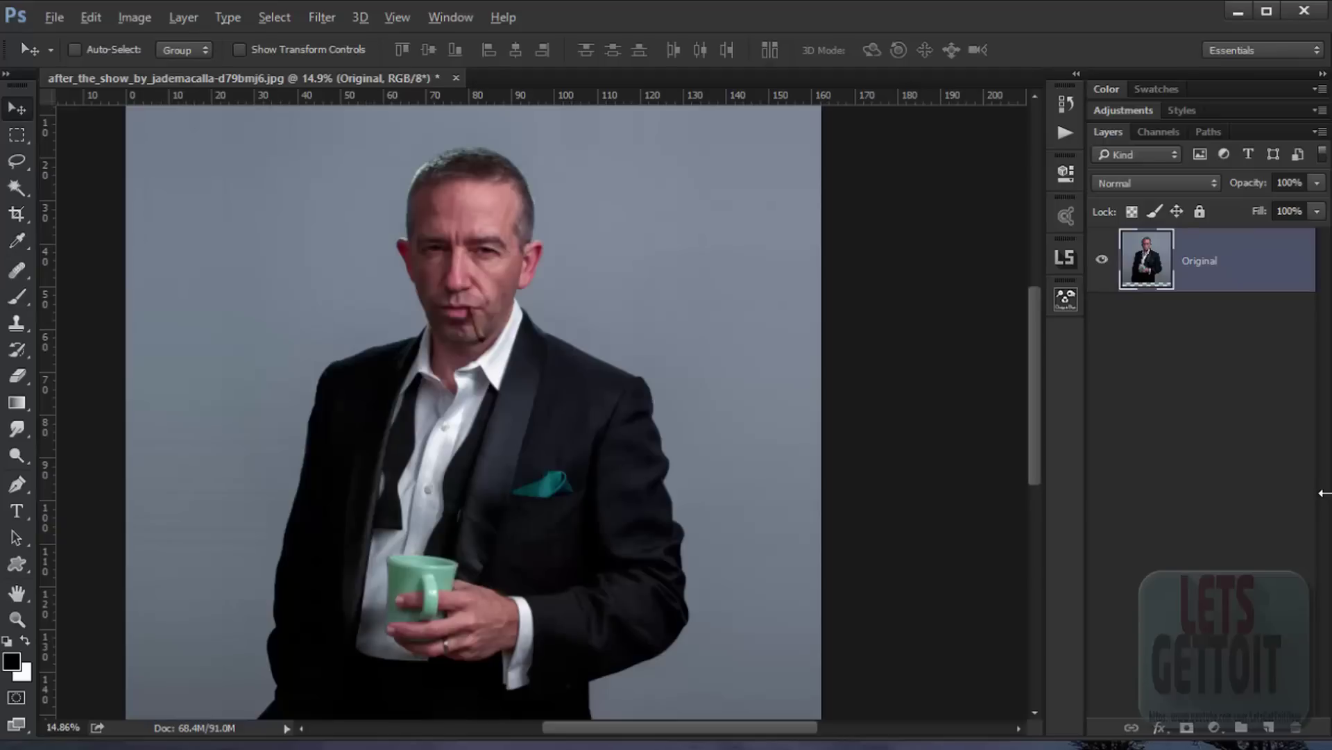
pyautogui.hotkey('ctrl', 'j')
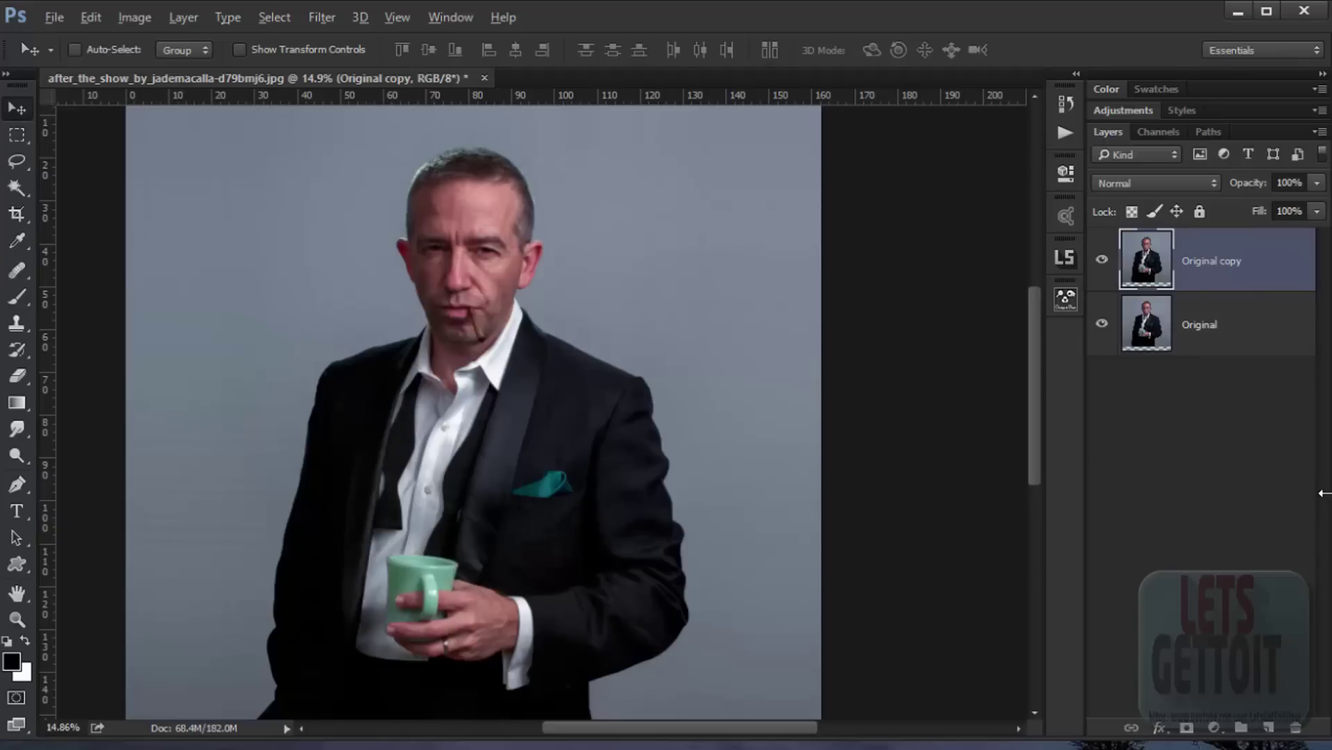
pyautogui.rightClick(1324, 492)
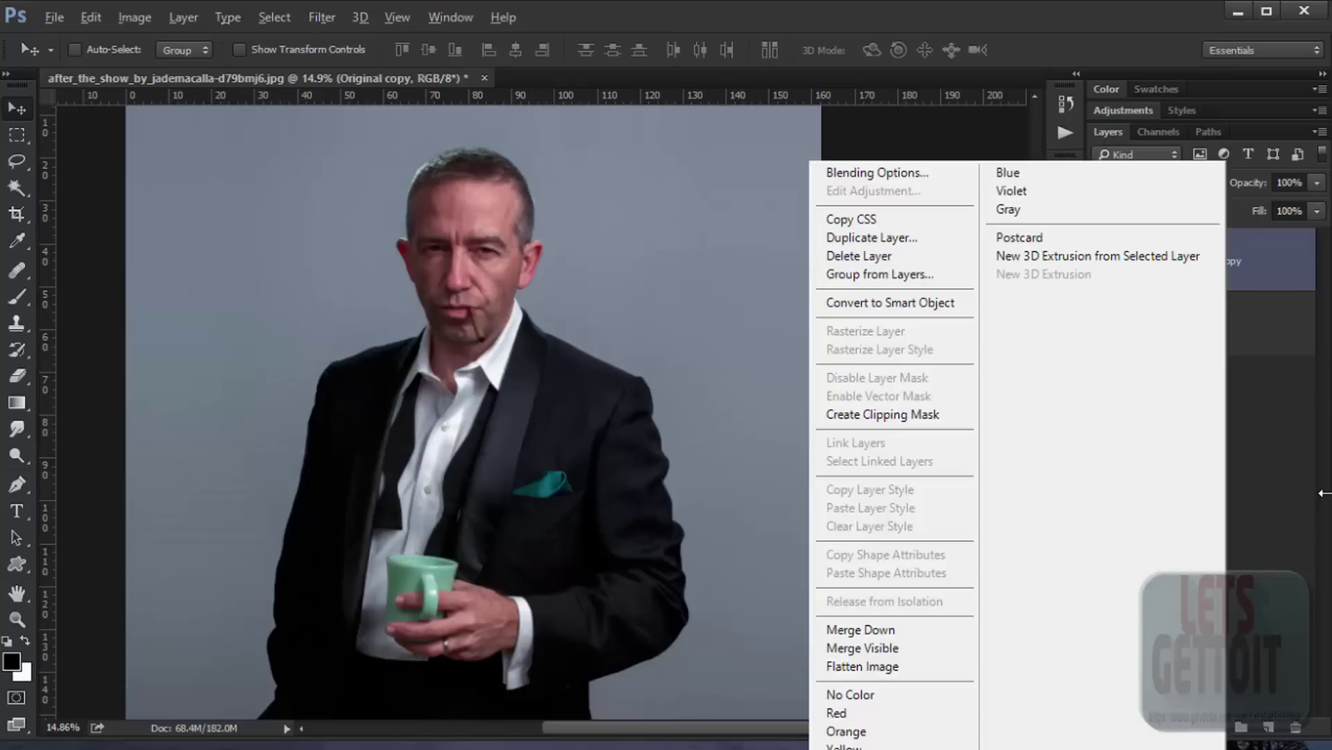
pyautogui.press('Escape')
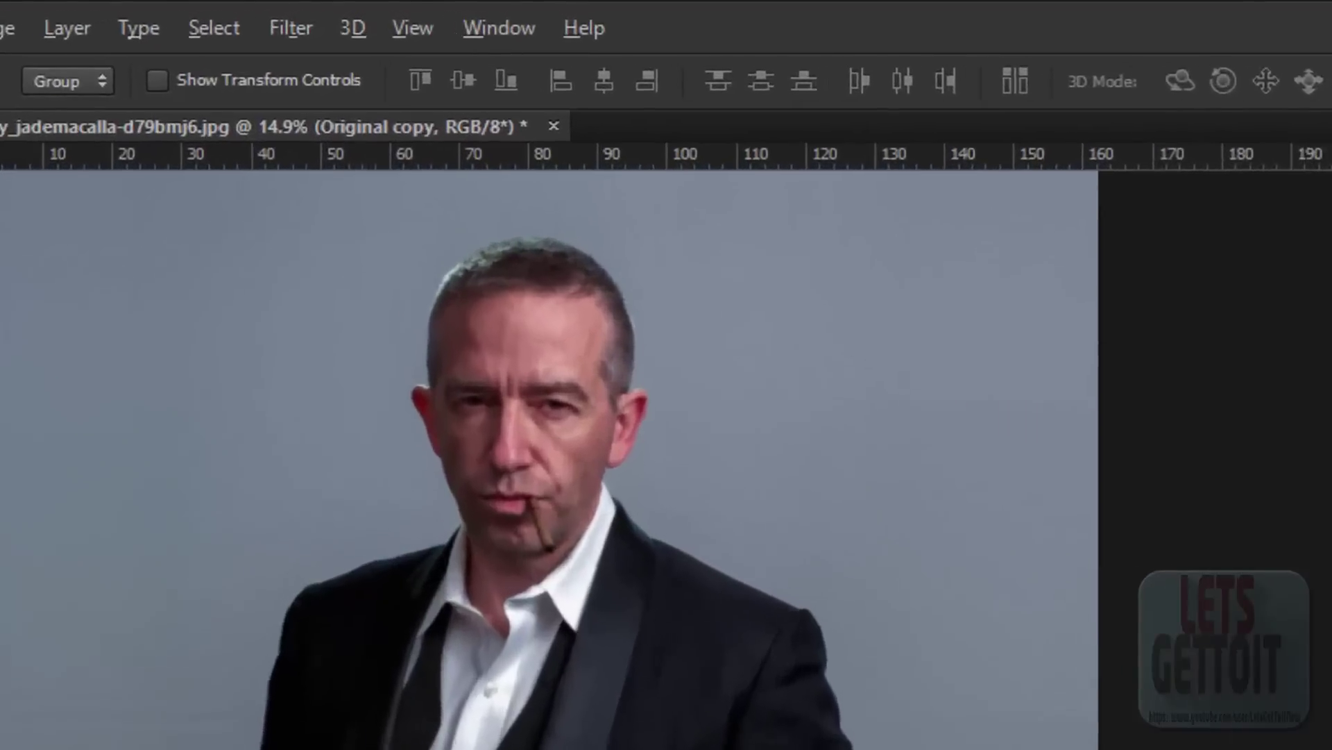
pyautogui.hotkey('alt', 't')
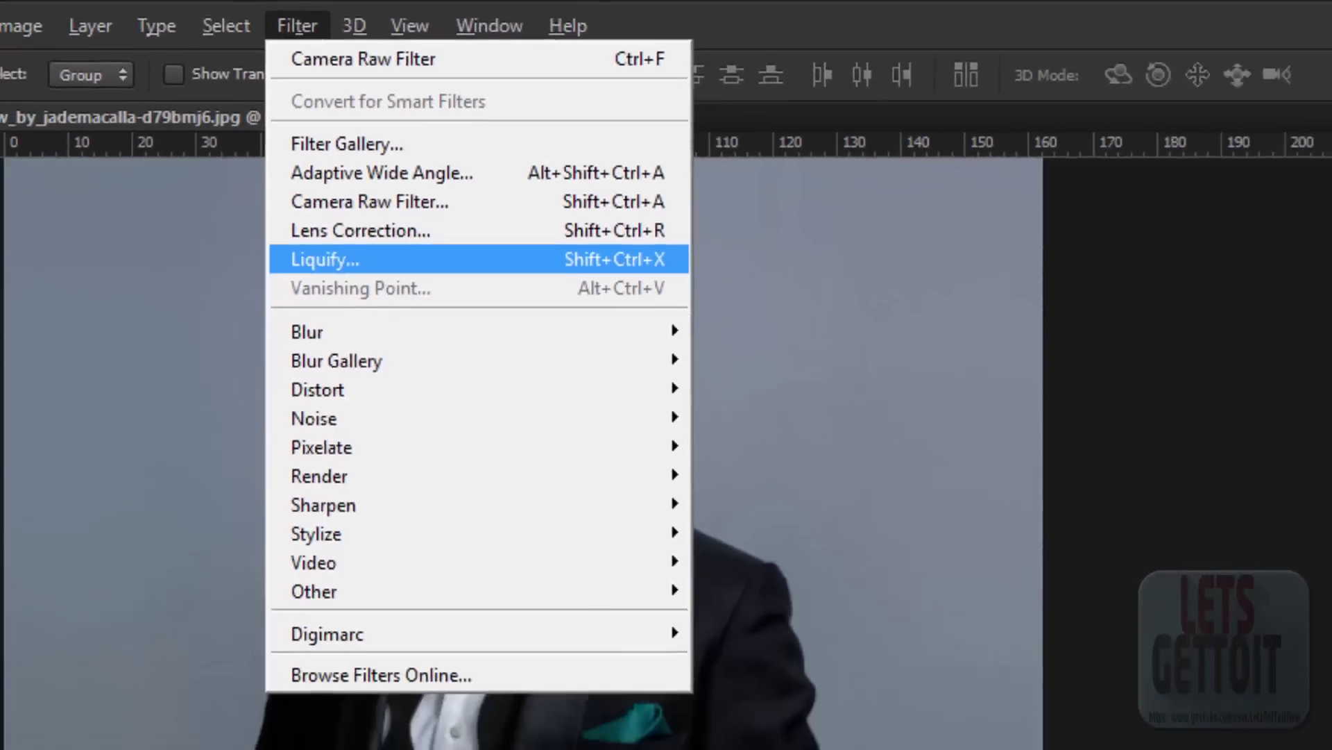
# Launch Liquify on Original copy and forward-warp the right sleeve edge inward, enlarging the brush
pyautogui.press('Return')
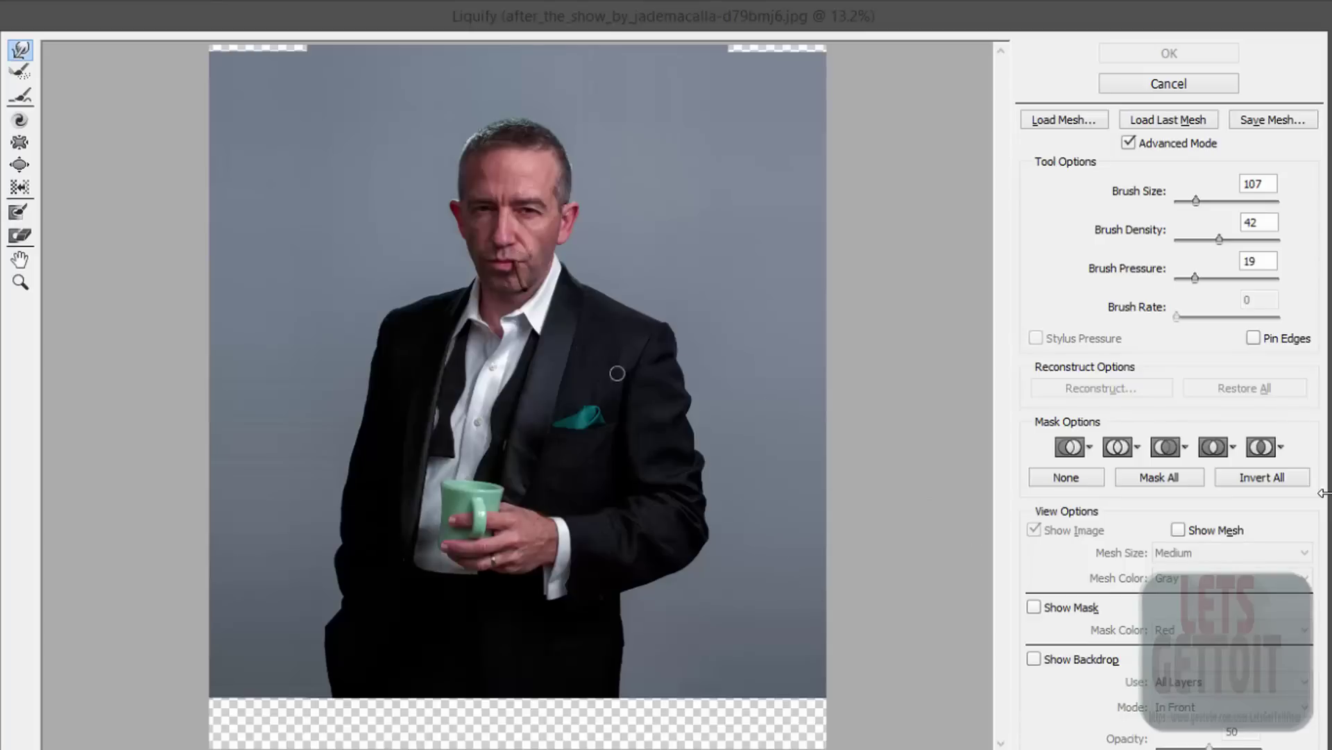
pyautogui.scroll(2, 646, 385)
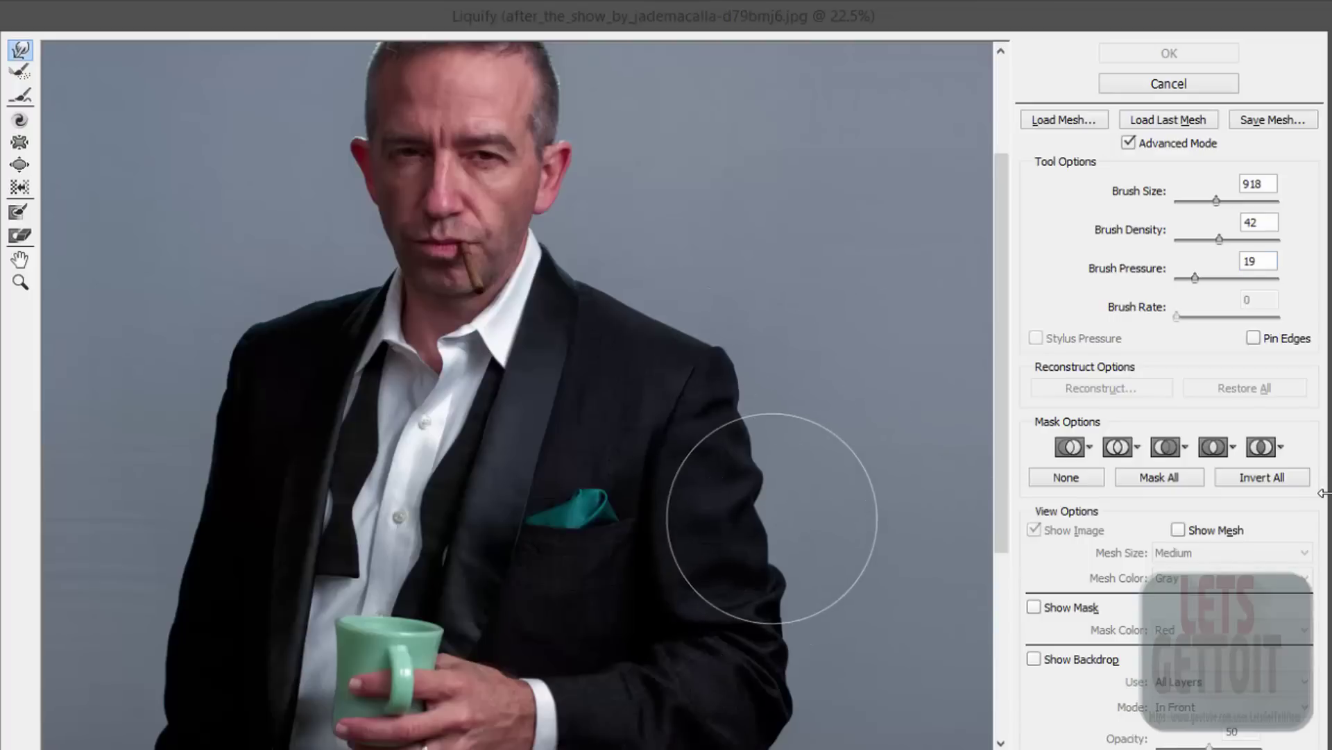
pyautogui.scroll(-2, 744, 491)
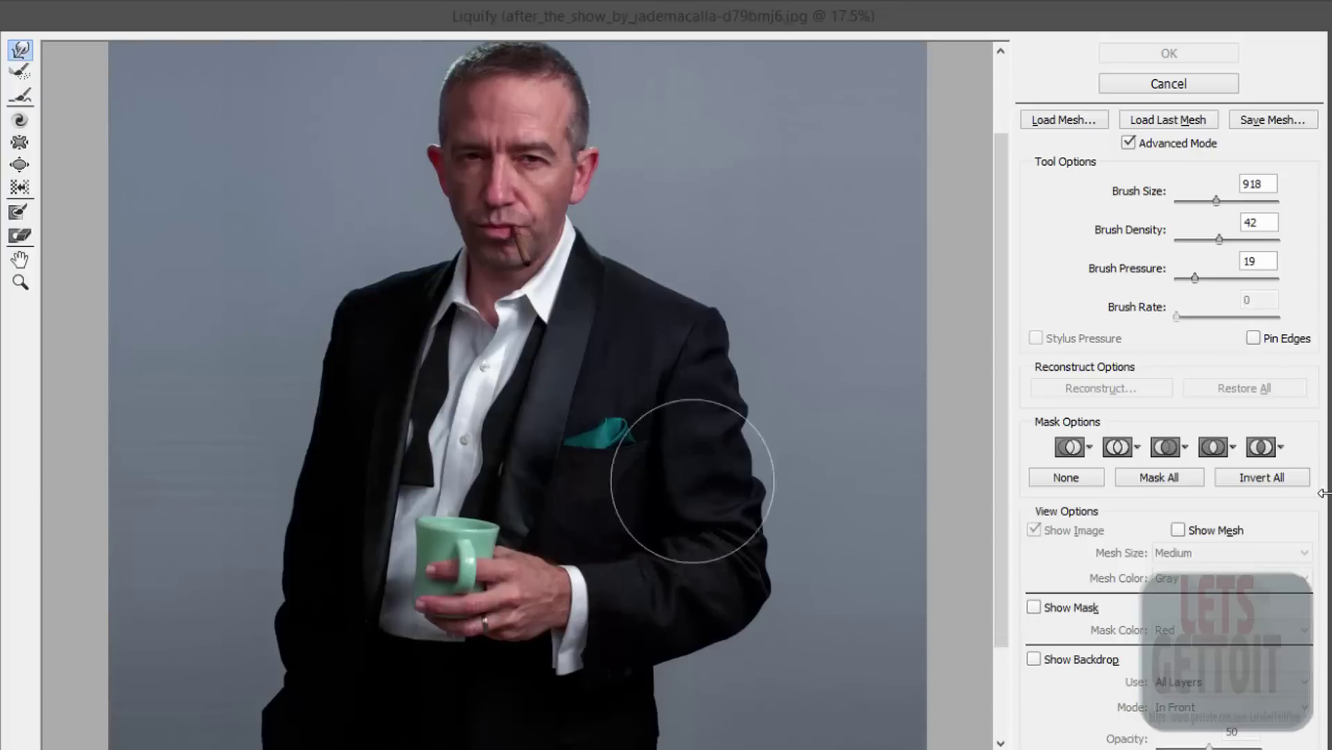
pyautogui.scroll(1, 693, 481)
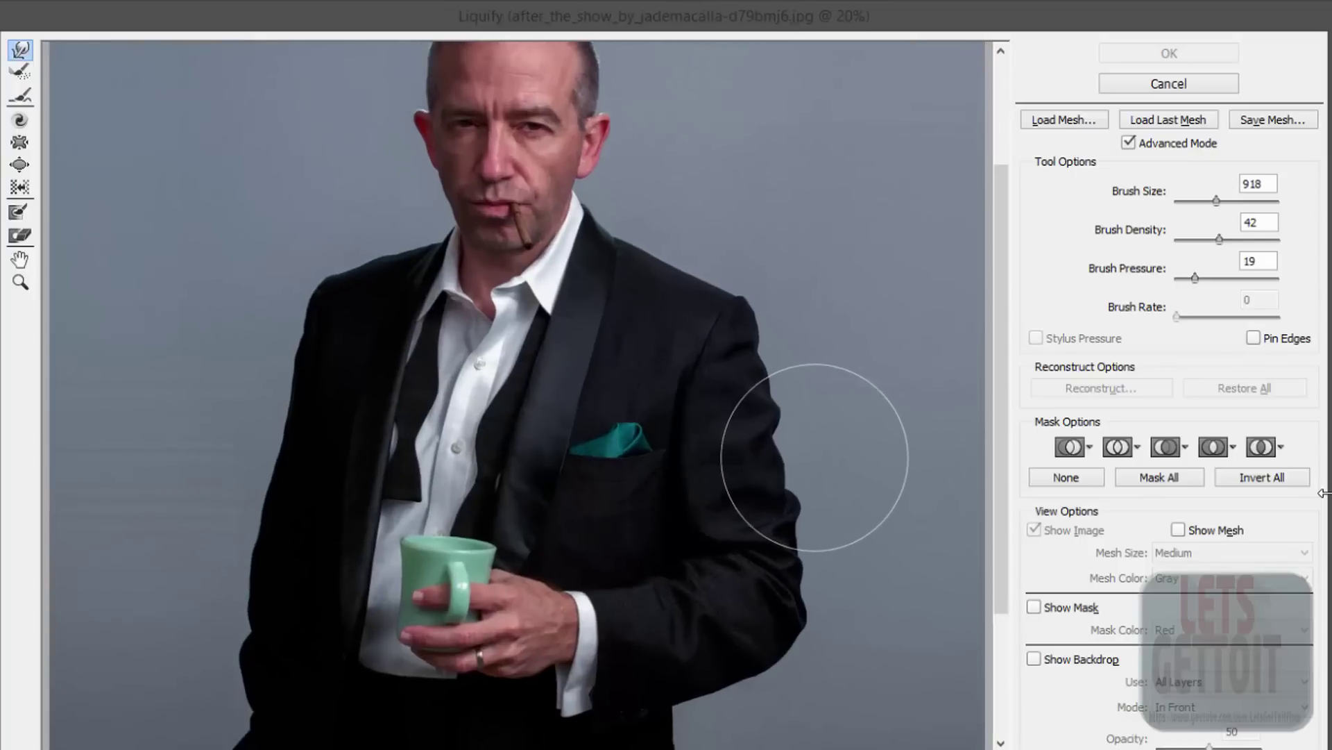
pyautogui.moveTo(789, 446); pyautogui.dragTo(843, 489)
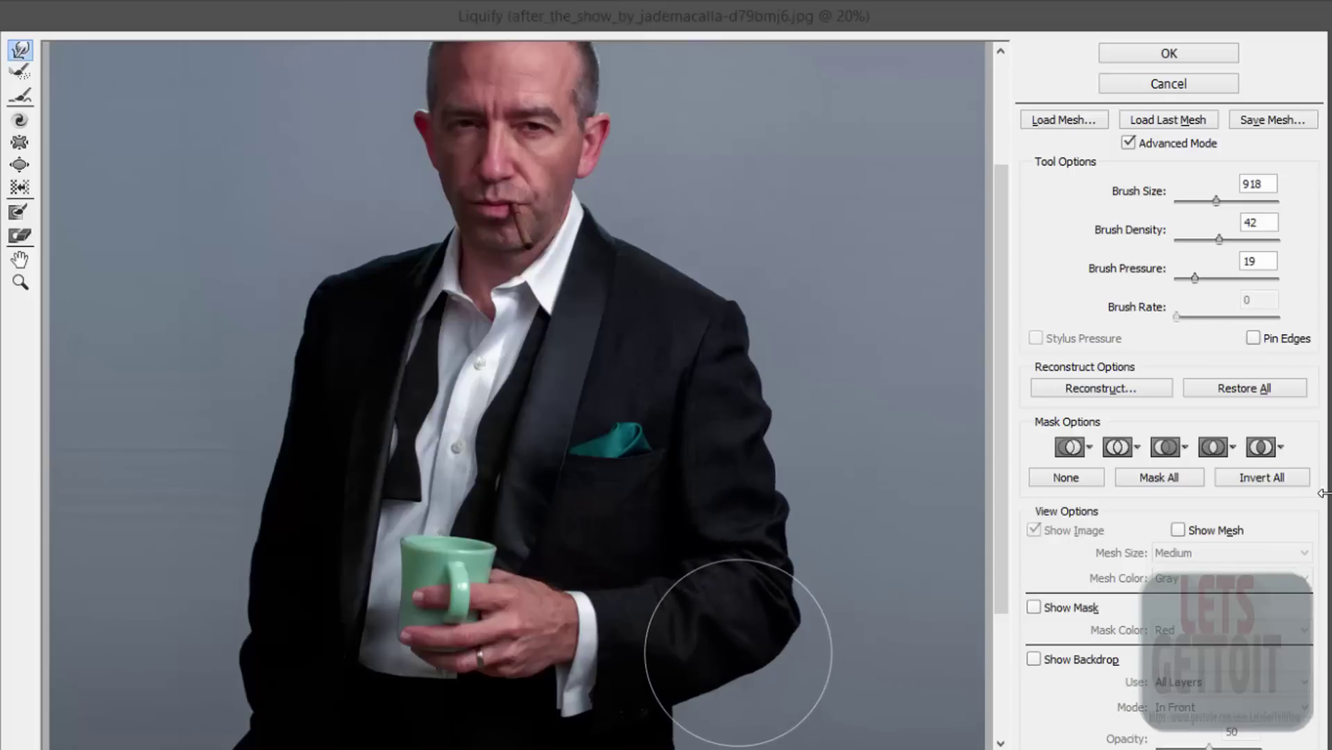
pyautogui.scroll(-2, 738, 652)
pyautogui.scroll(-1, 704, 565)
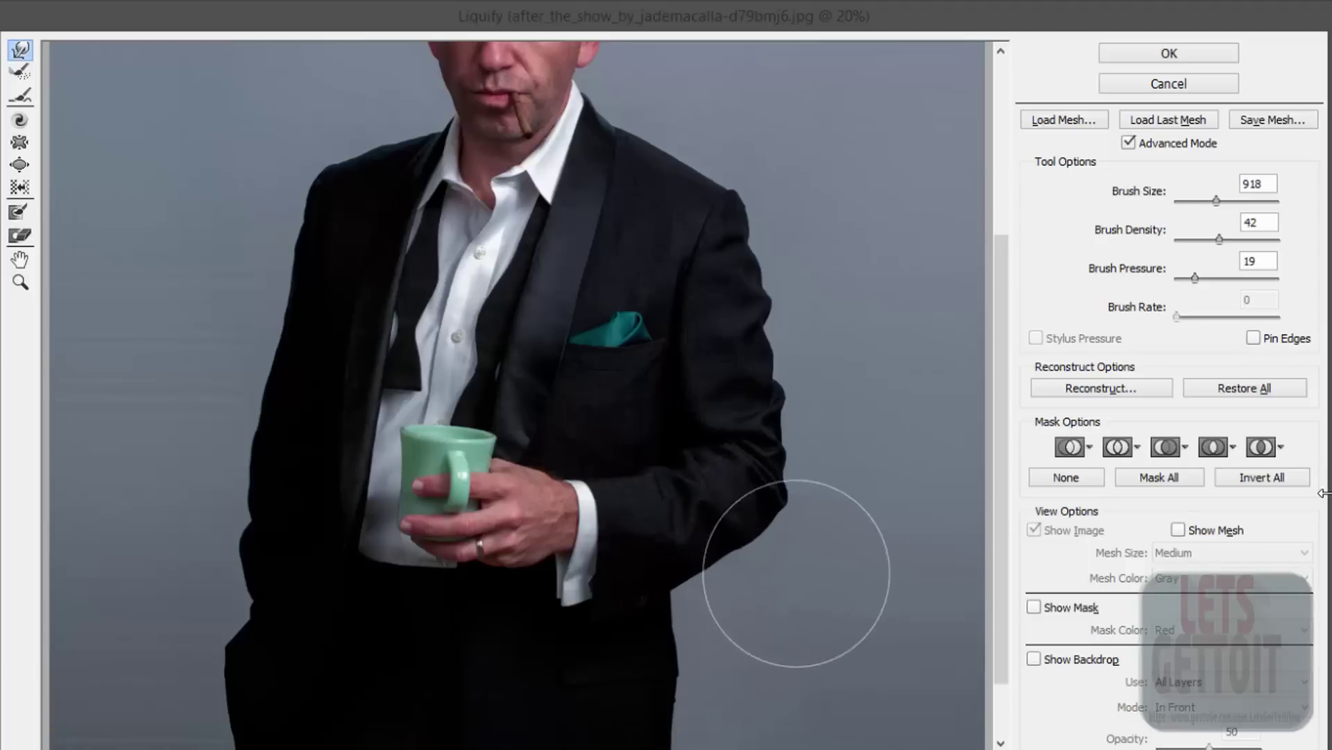
pyautogui.scroll(1, 771, 583)
pyautogui.press(']')
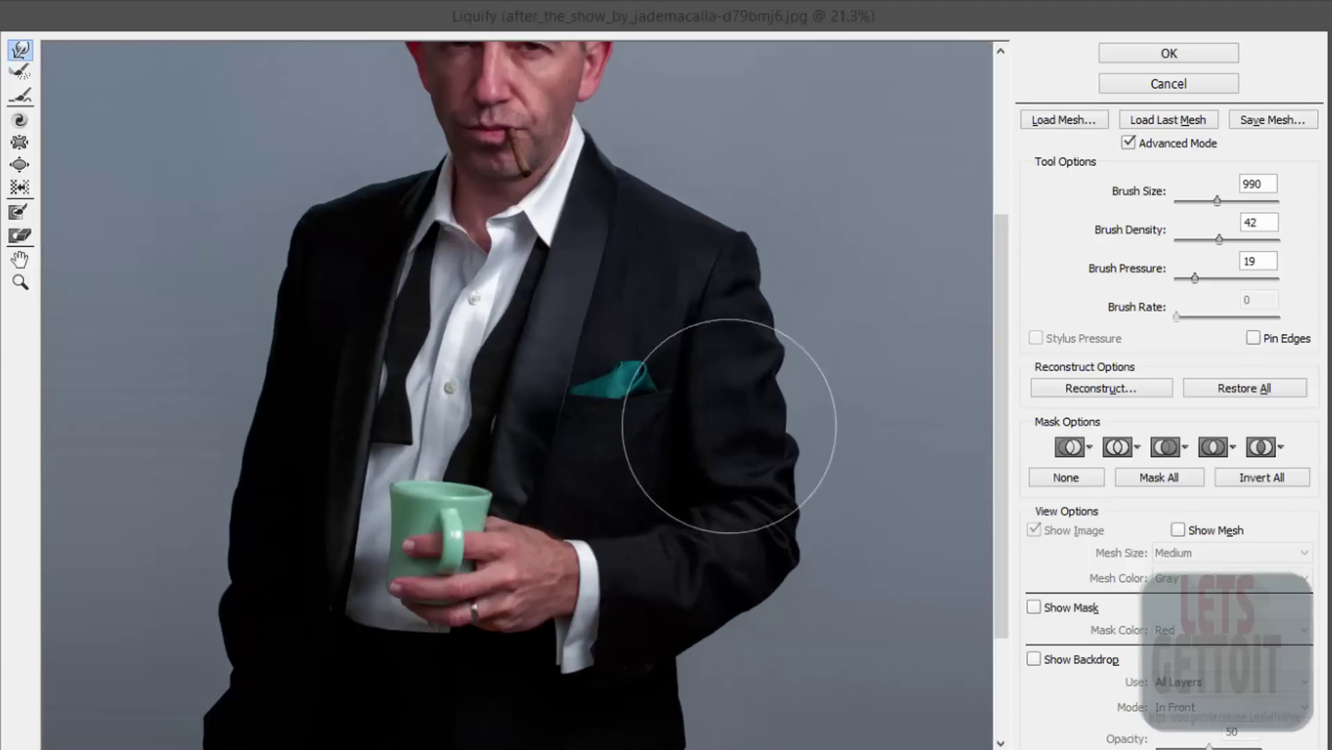
pyautogui.click(1212, 202)
pyautogui.moveTo(1212, 202); pyautogui.dragTo(1213, 203)
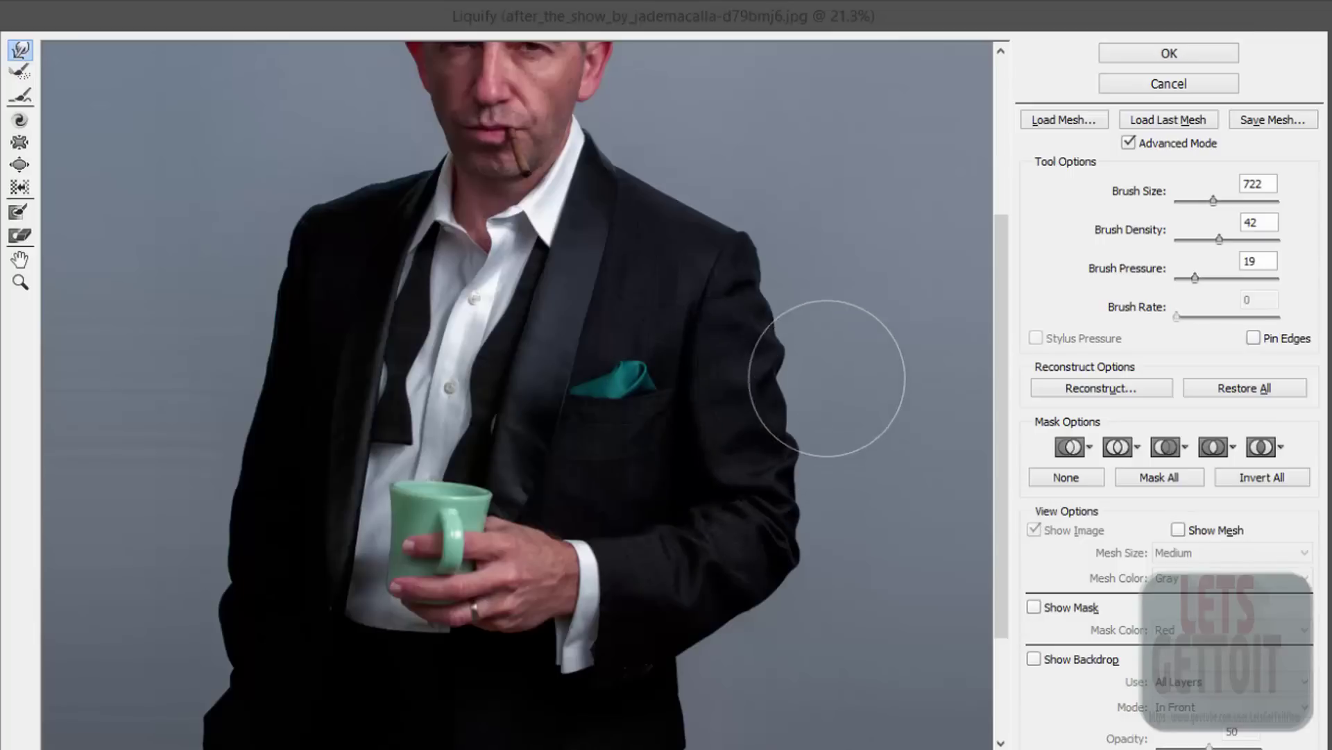
pyautogui.hotkey('alt', 'space')
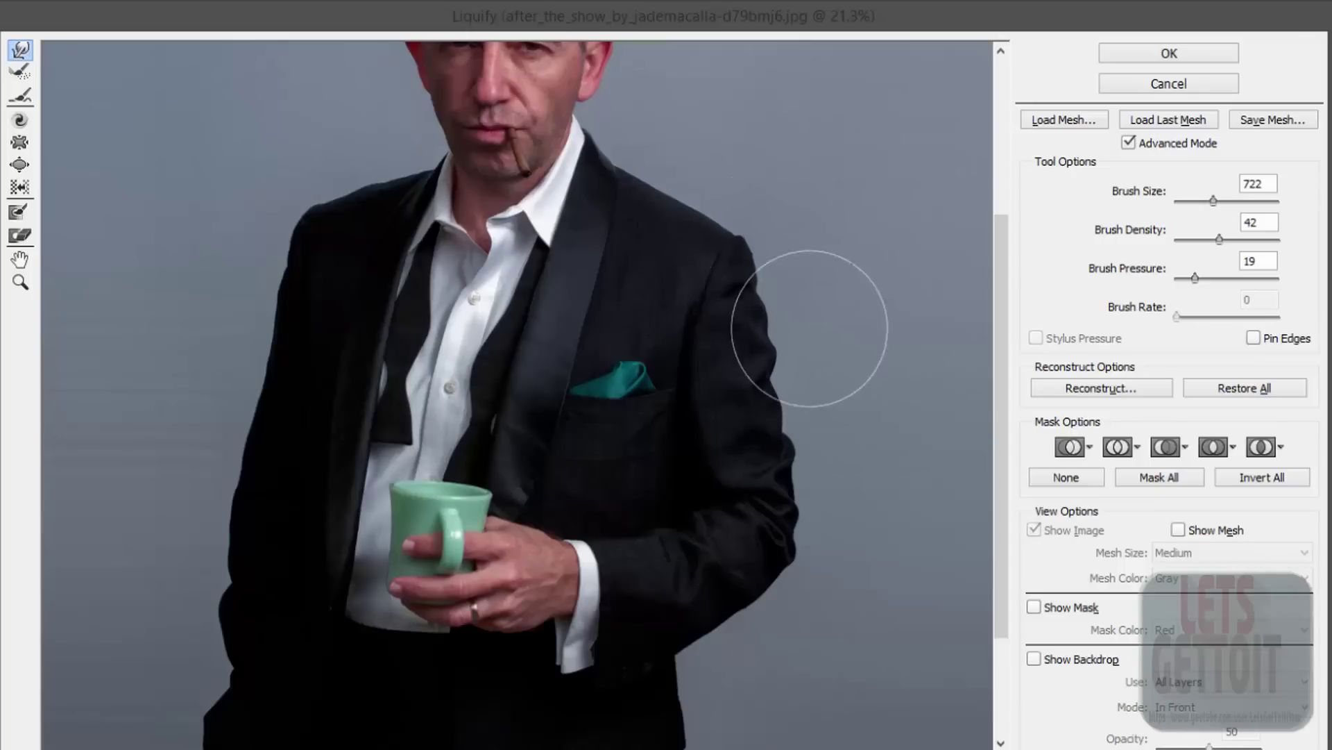
pyautogui.scroll(-2, 743, 624)
pyautogui.scroll(1, 788, 526)
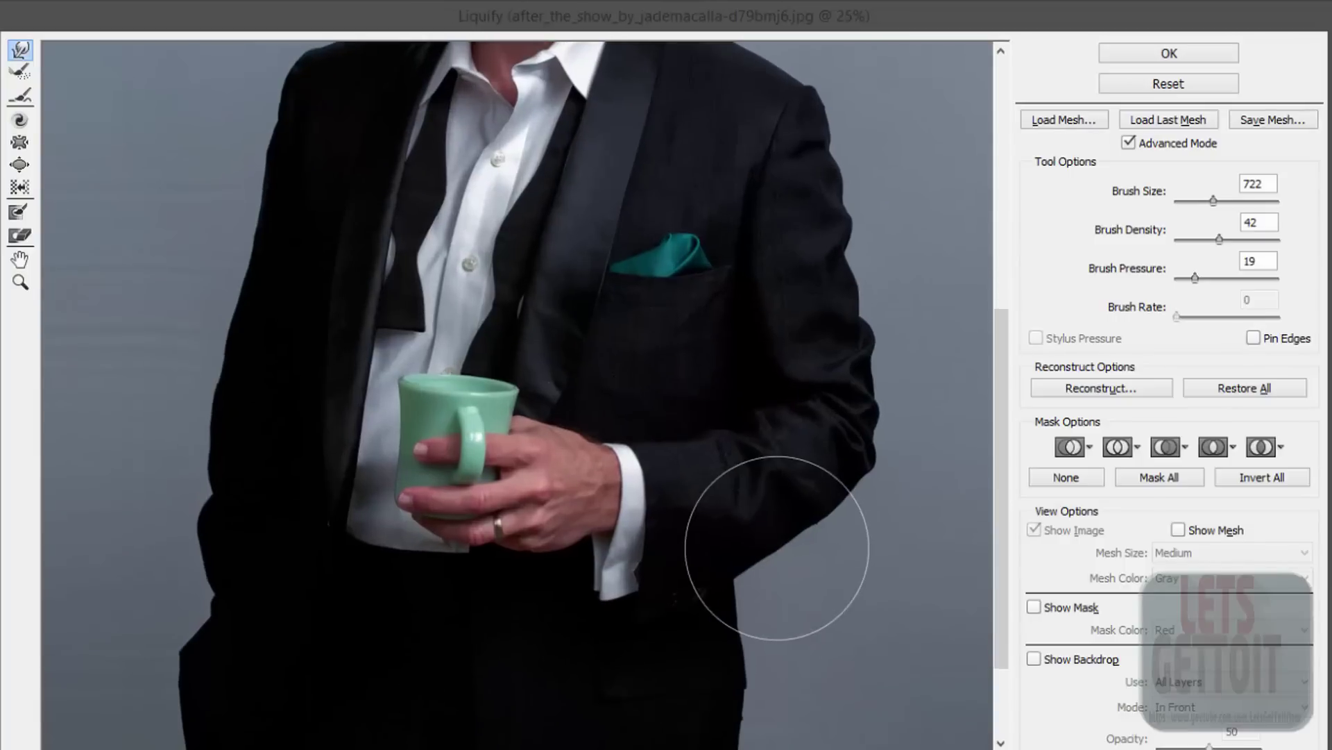
pyautogui.scroll(1, 791, 534)
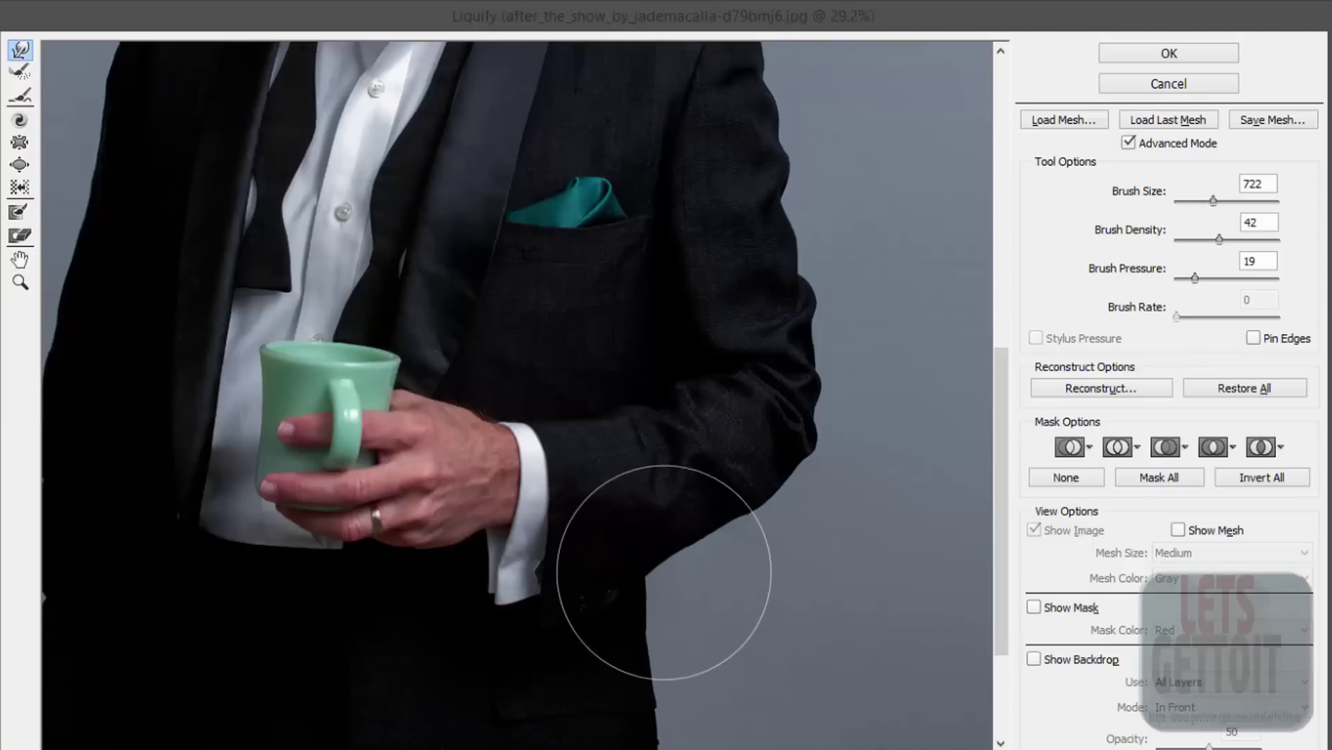
pyautogui.moveTo(715, 525); pyautogui.dragTo(670, 585)
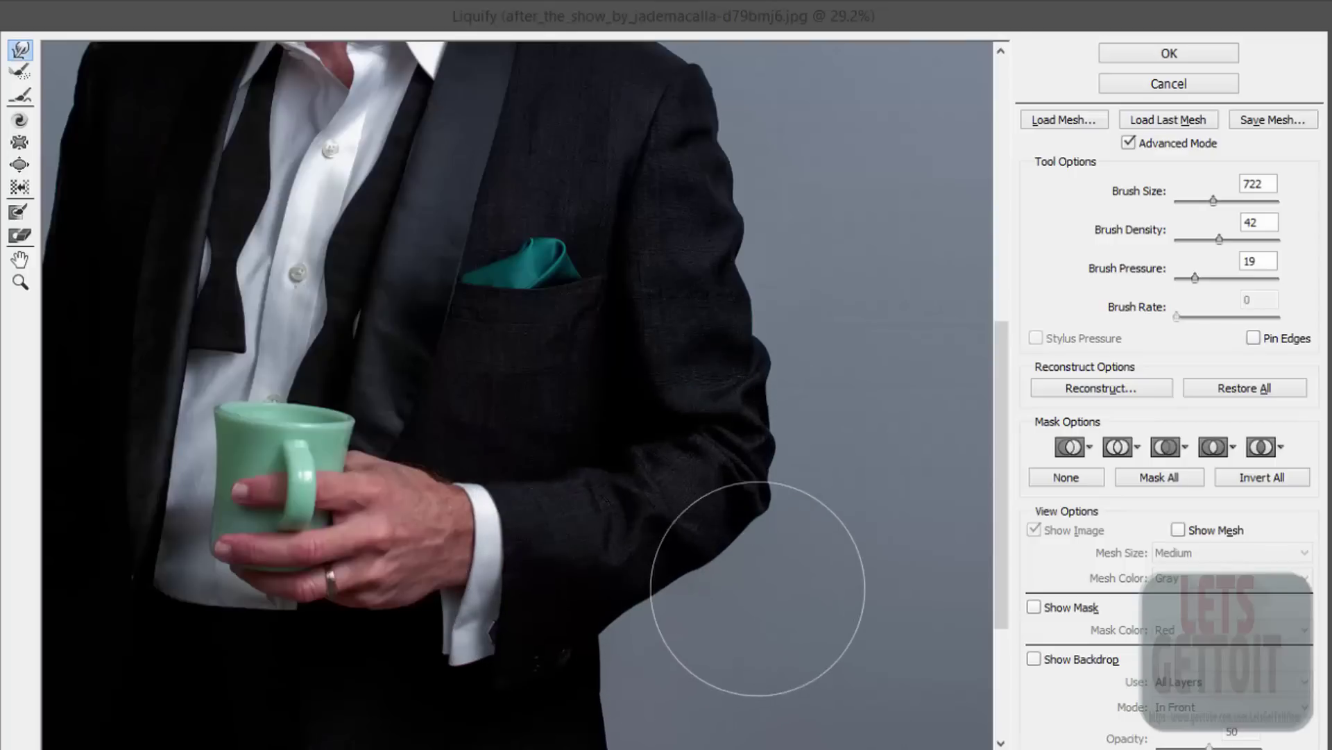
pyautogui.moveTo(752, 577); pyautogui.dragTo(740, 702)
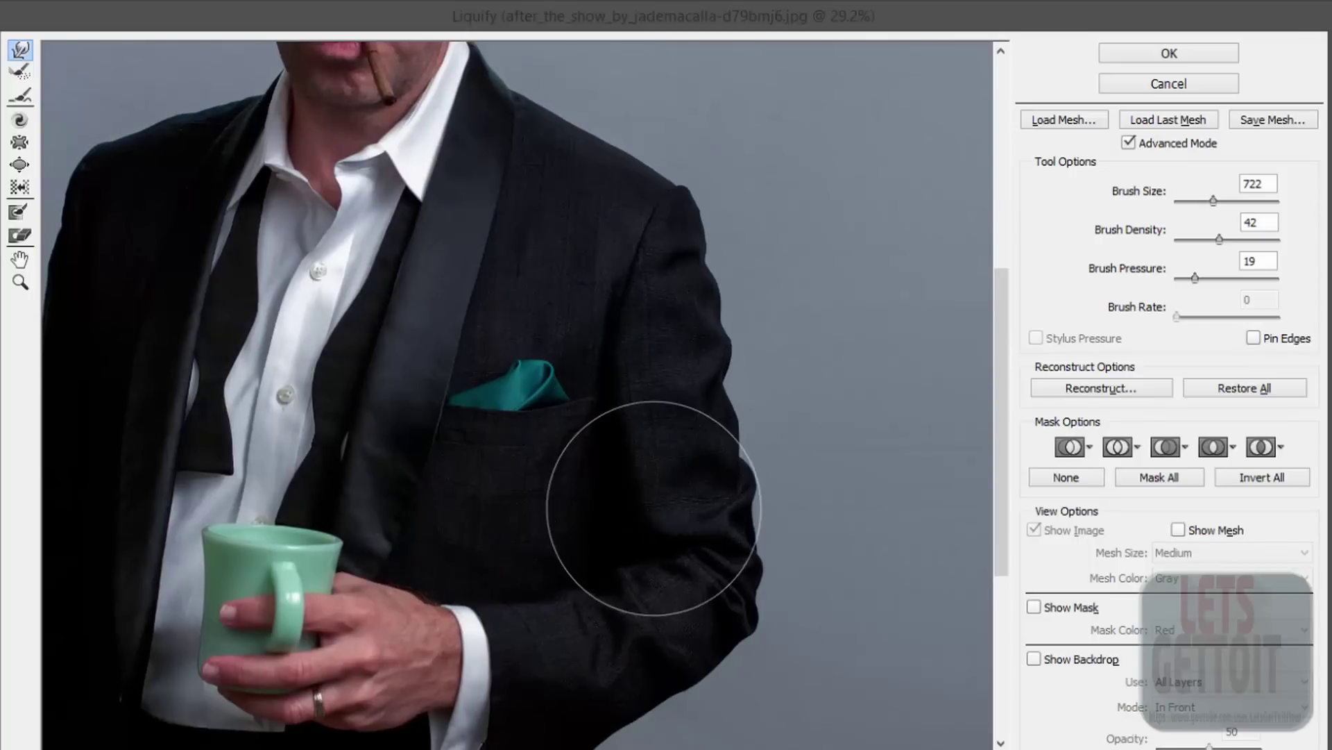
pyautogui.moveTo(581, 578); pyautogui.dragTo(559, 434)
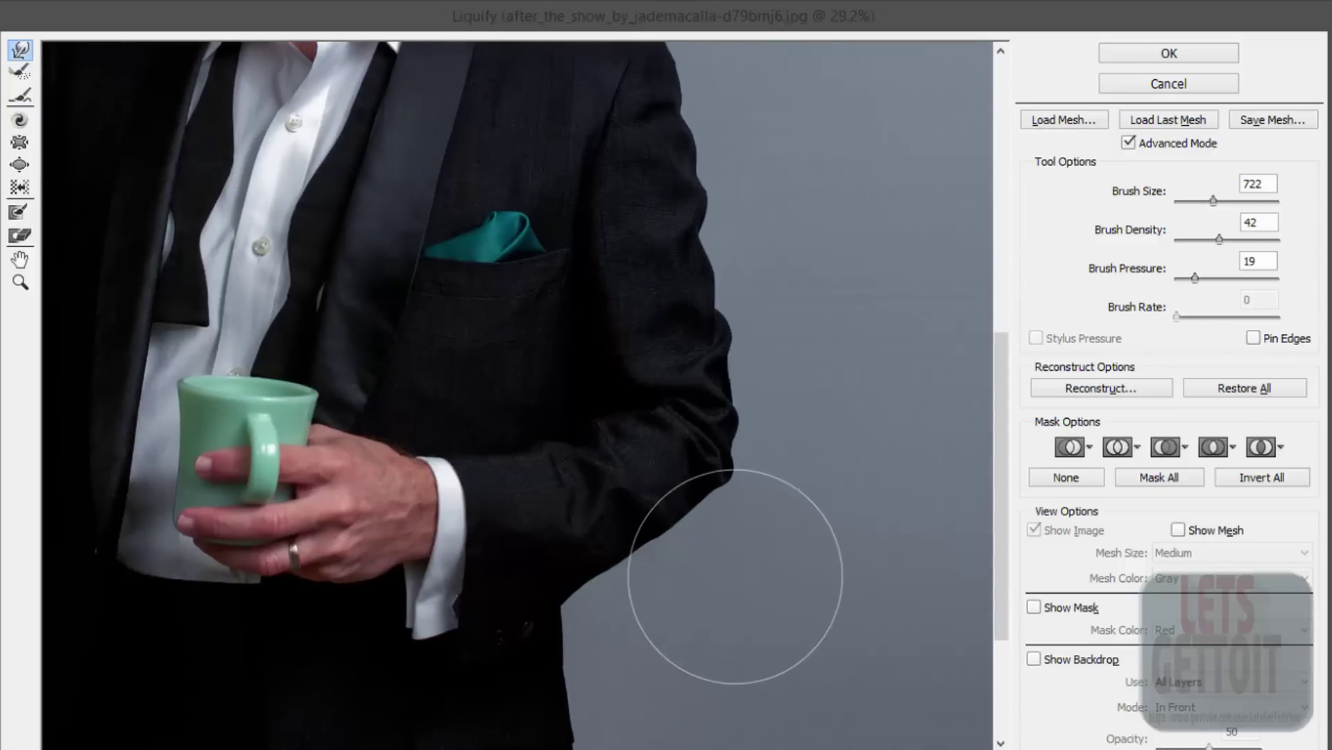
pyautogui.scroll(-3, 765, 555)
pyautogui.scroll(-1, 790, 548)
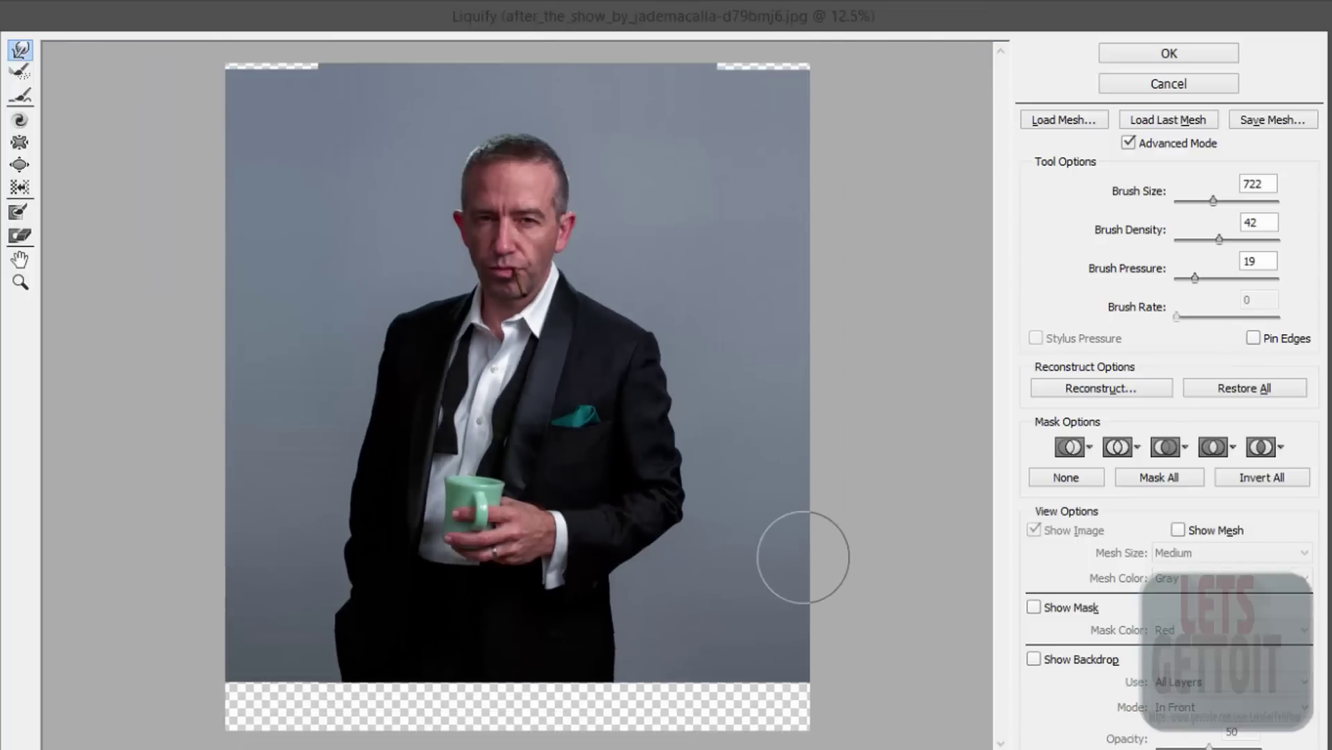
pyautogui.scroll(2, 759, 500)
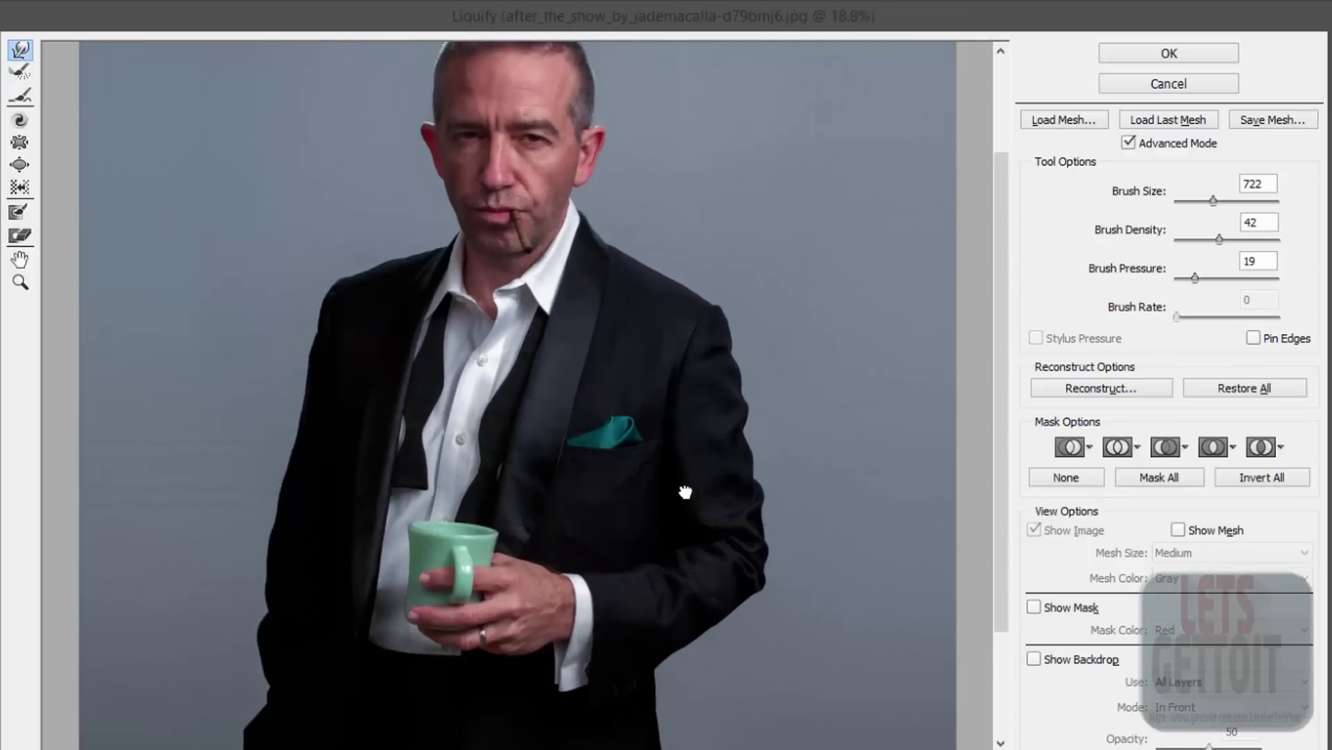
pyautogui.scroll(1, 730, 554)
pyautogui.scroll(1, 767, 560)
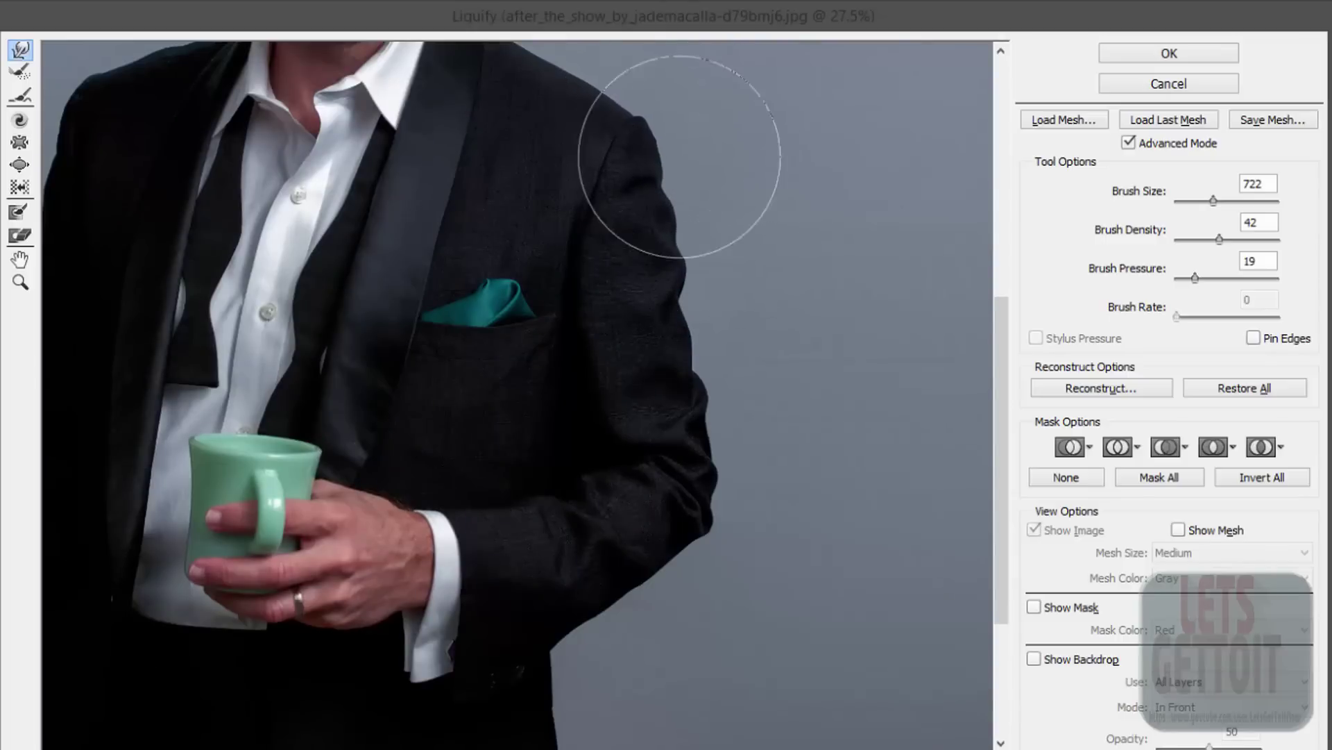
pyautogui.scroll(3, 659, 257)
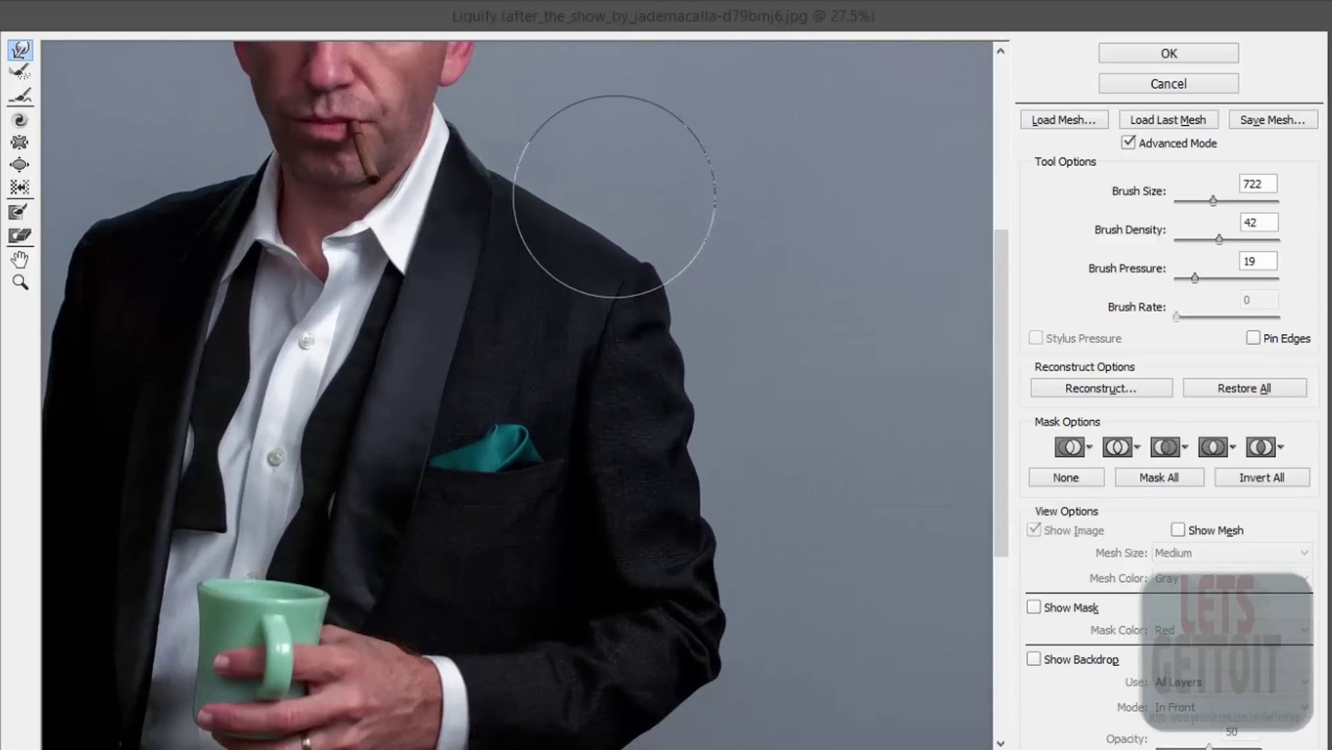
pyautogui.scroll(-2, 624, 201)
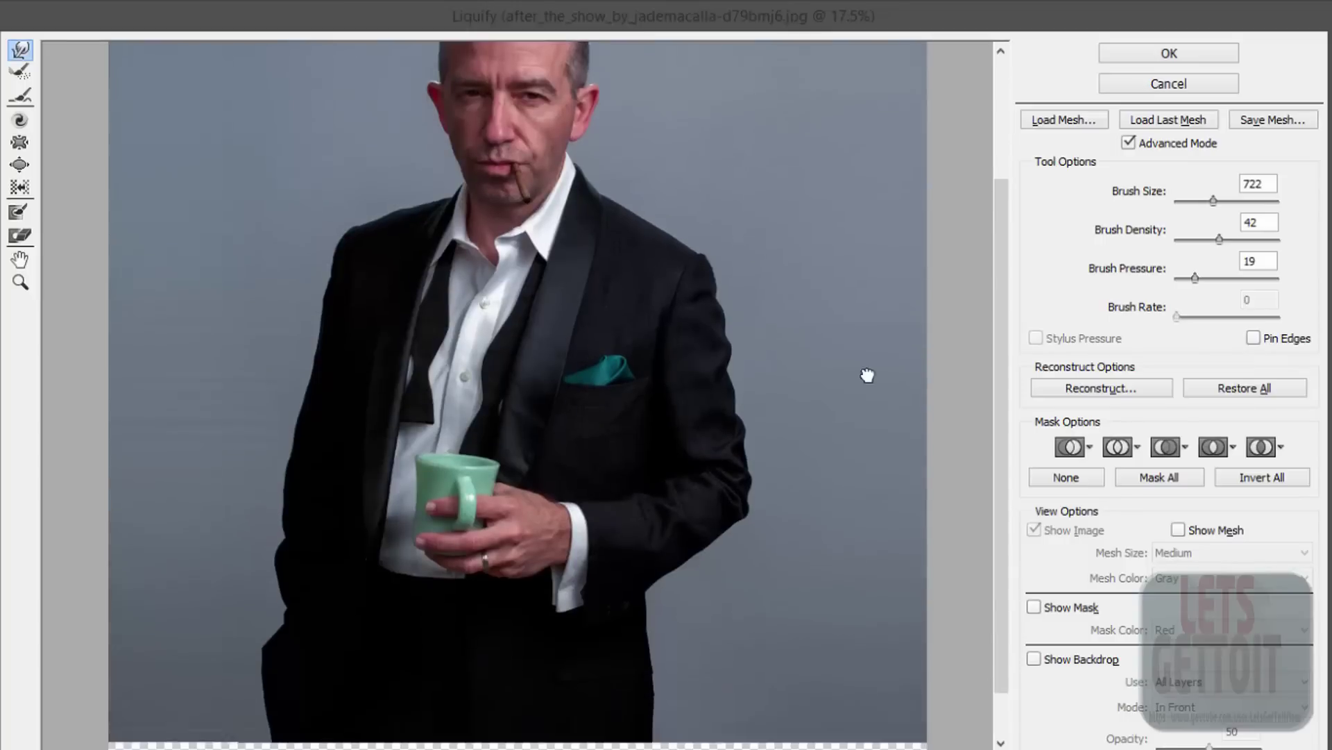
# Slightly reduce the warp brush and push the jacket's left sleeve edge inward
pyautogui.scroll(1, 477, 328)
pyautogui.moveTo(565, 349); pyautogui.dragTo(615, 407)
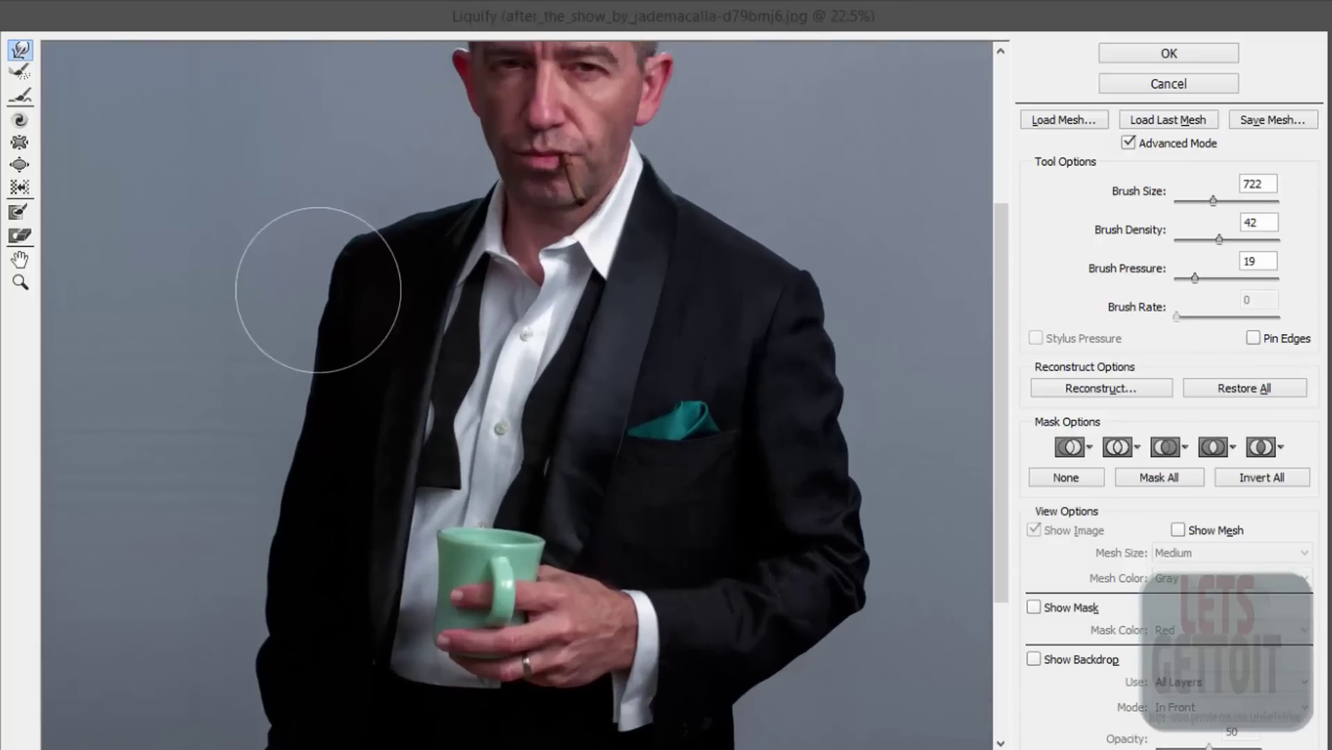
pyautogui.moveTo(1219, 201); pyautogui.dragTo(1217, 203)
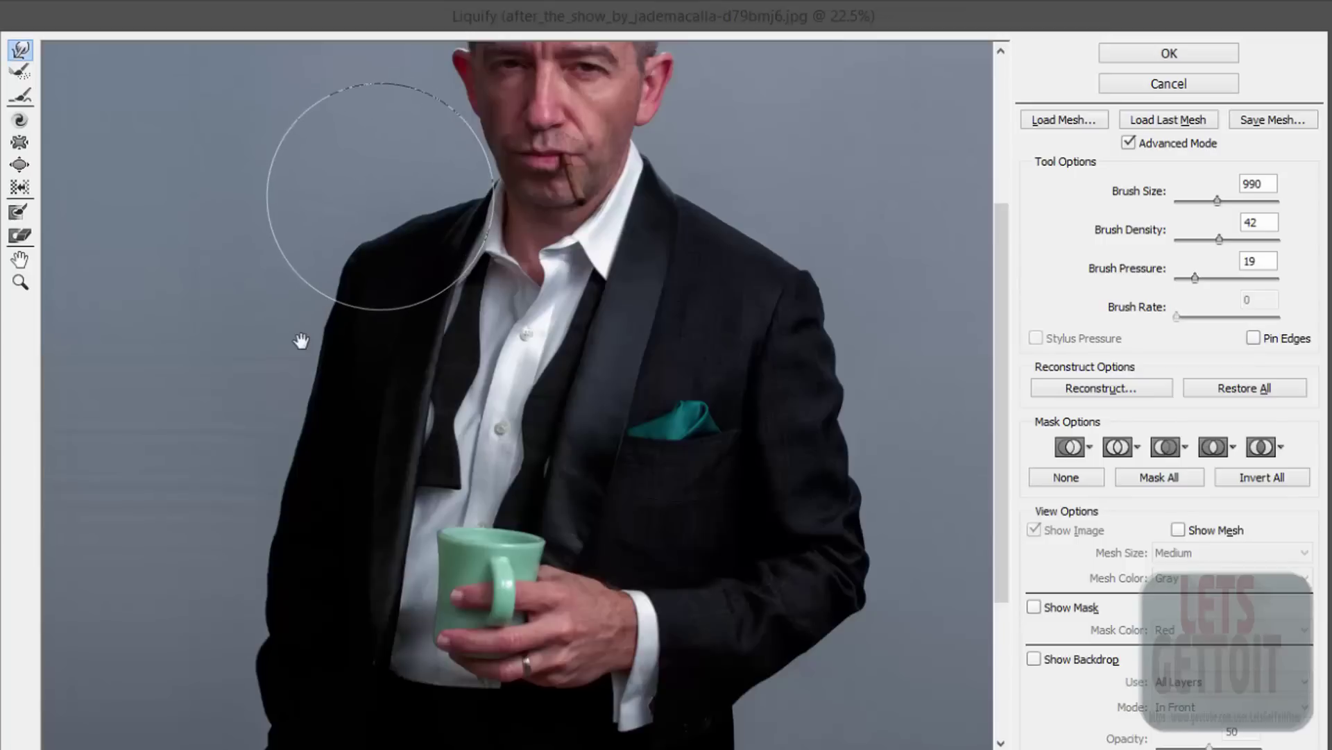
pyautogui.scroll(-2, 372, 195)
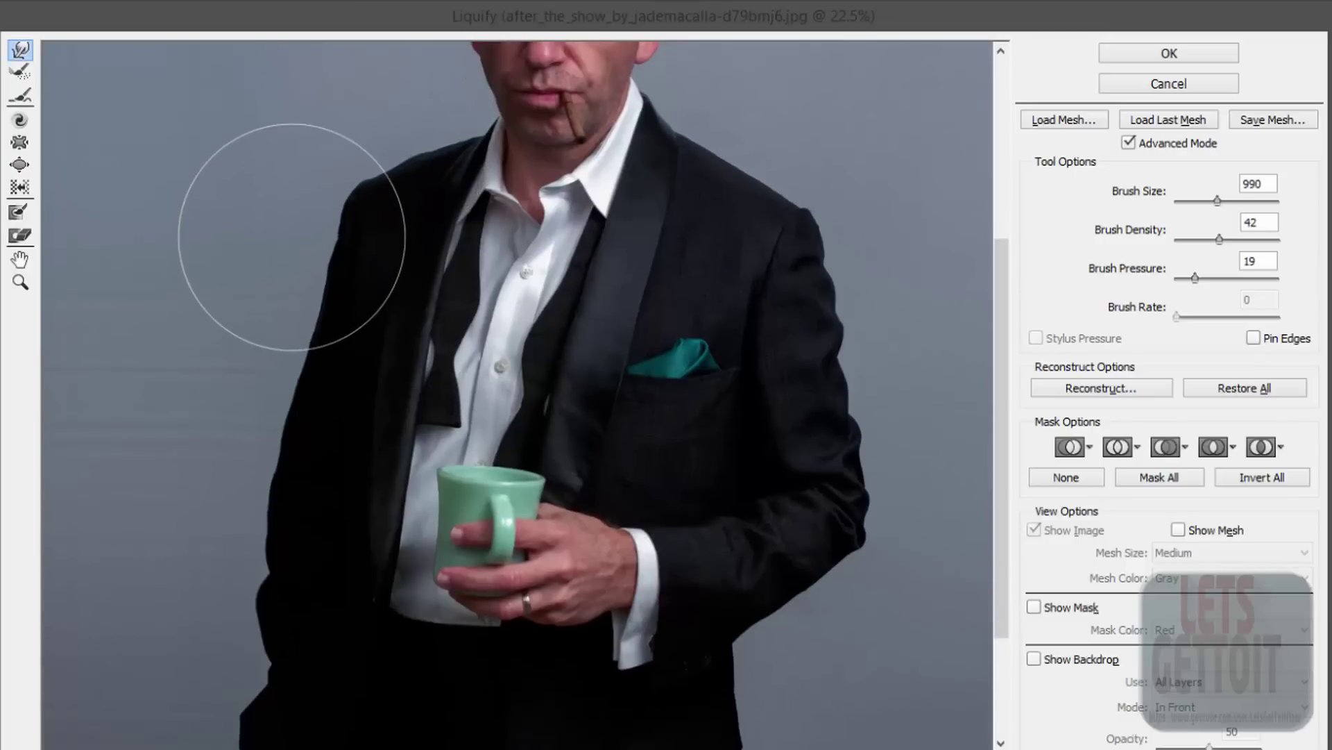
pyautogui.scroll(-2, 238, 322)
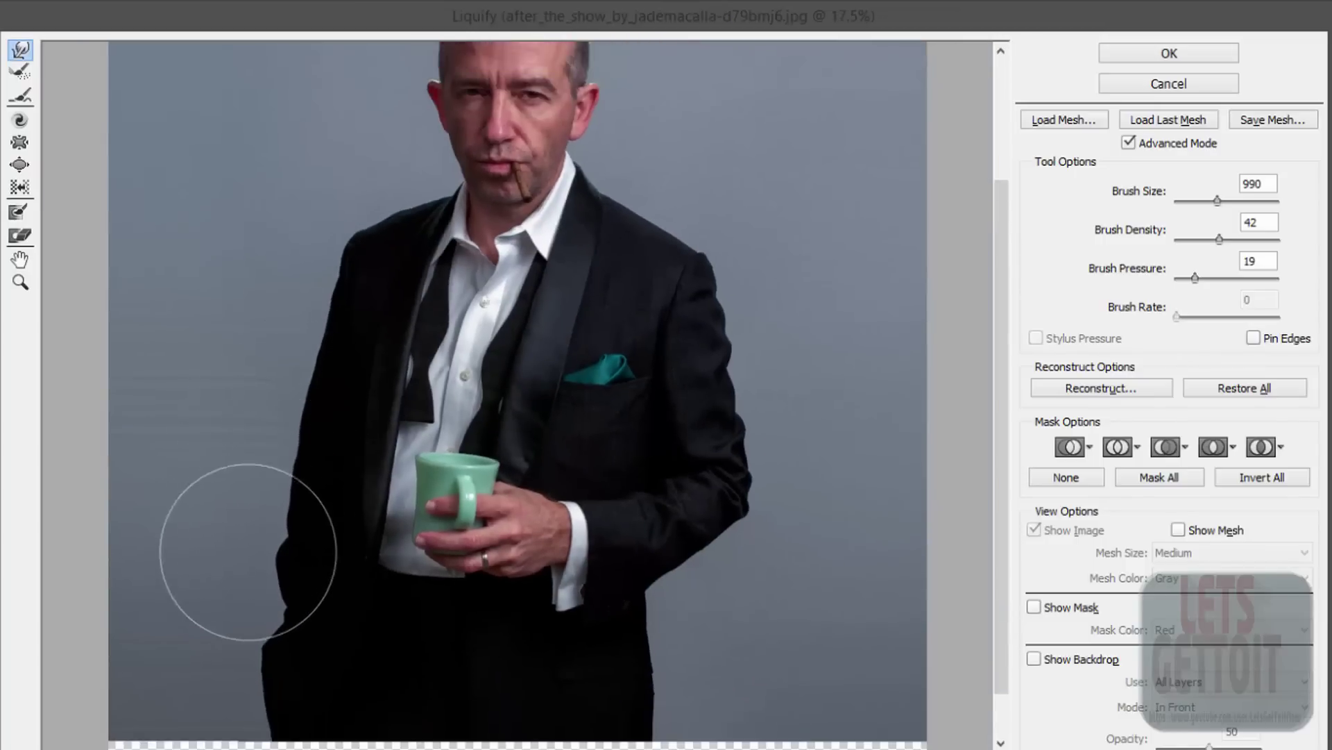
pyautogui.moveTo(232, 565)
pyautogui.mouseDown()
pyautogui.moveTo(212, 620)
pyautogui.moveTo(268, 640)
pyautogui.mouseUp()
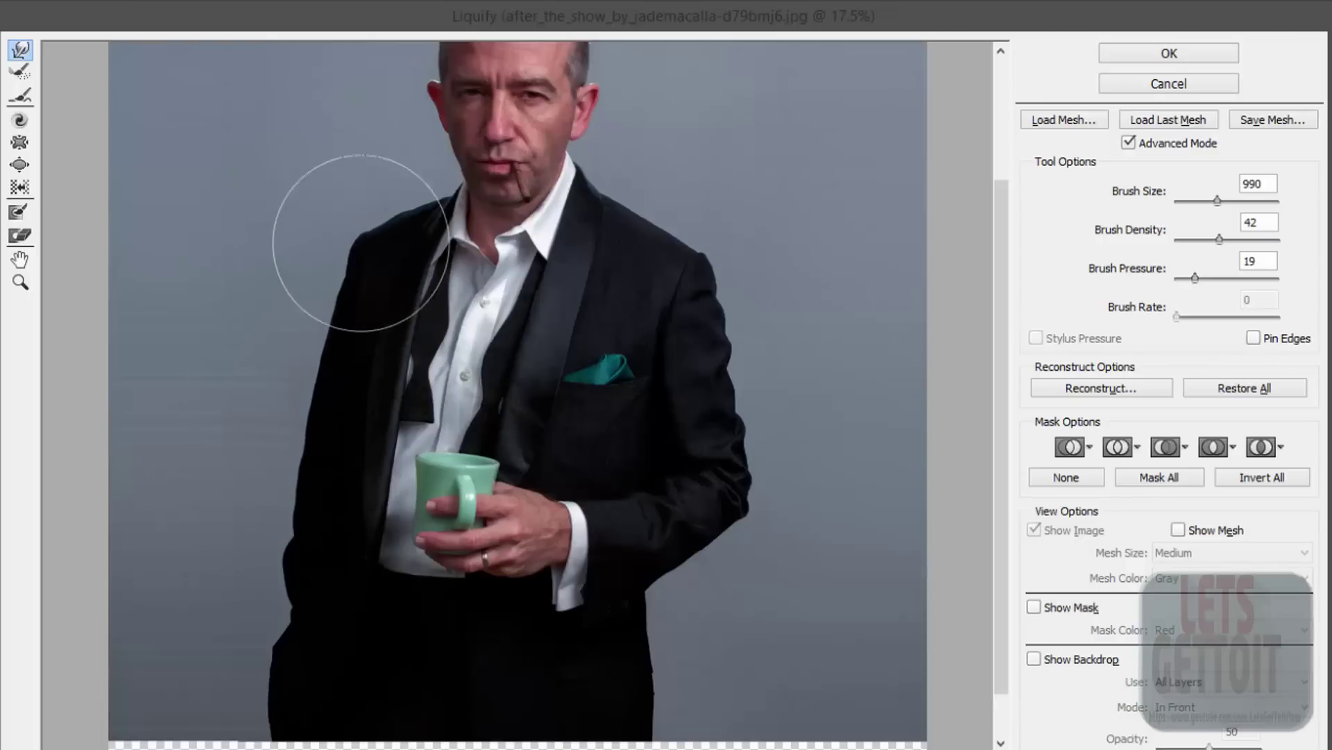
# Shrink the brush further and slim the jacket's lower left edge inward
pyautogui.scroll(2, 323, 397)
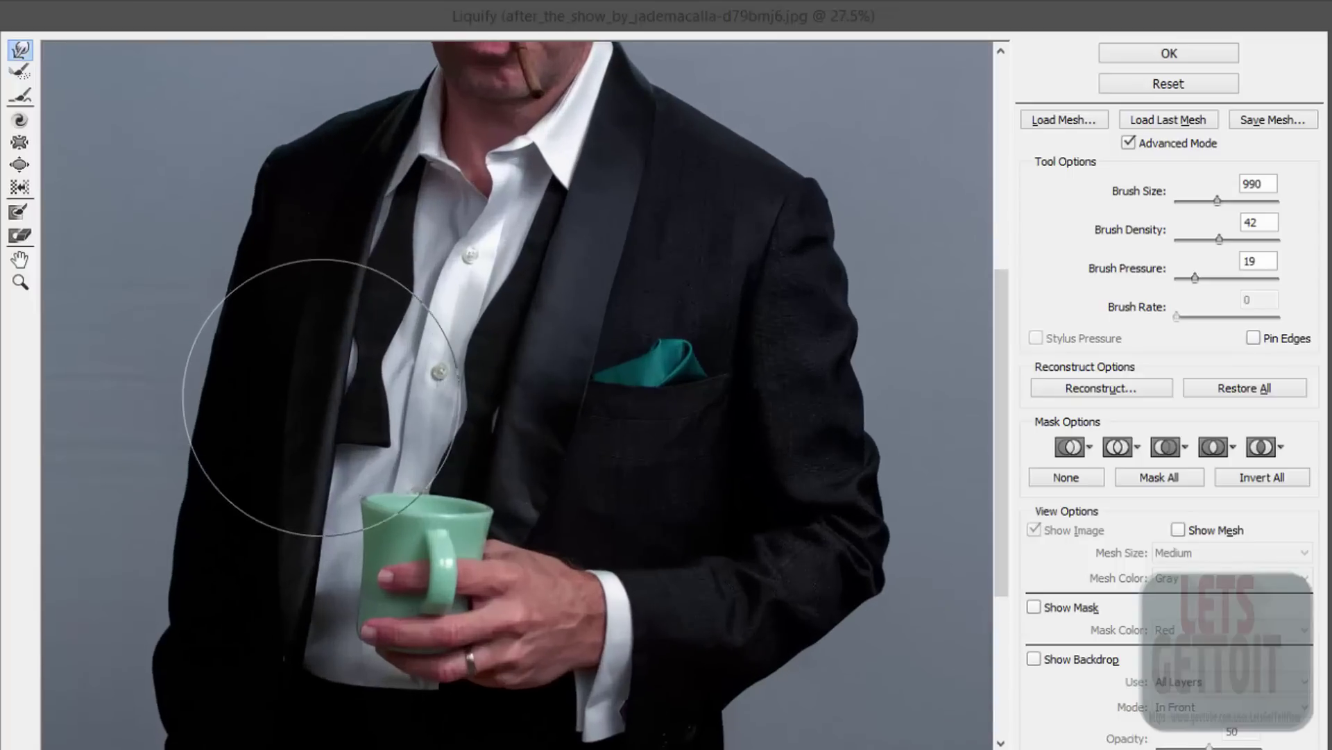
pyautogui.scroll(1, 462, 386)
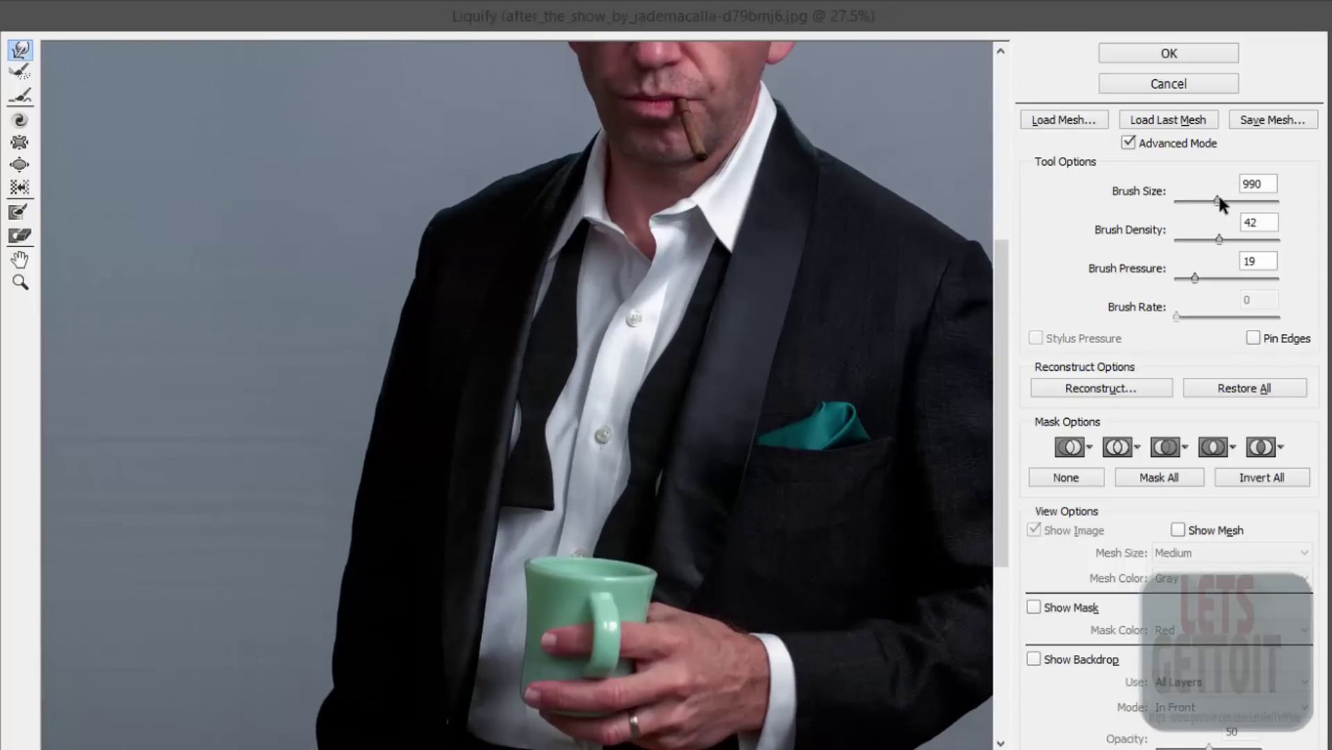
pyautogui.moveTo(1218, 200); pyautogui.dragTo(1211, 202)
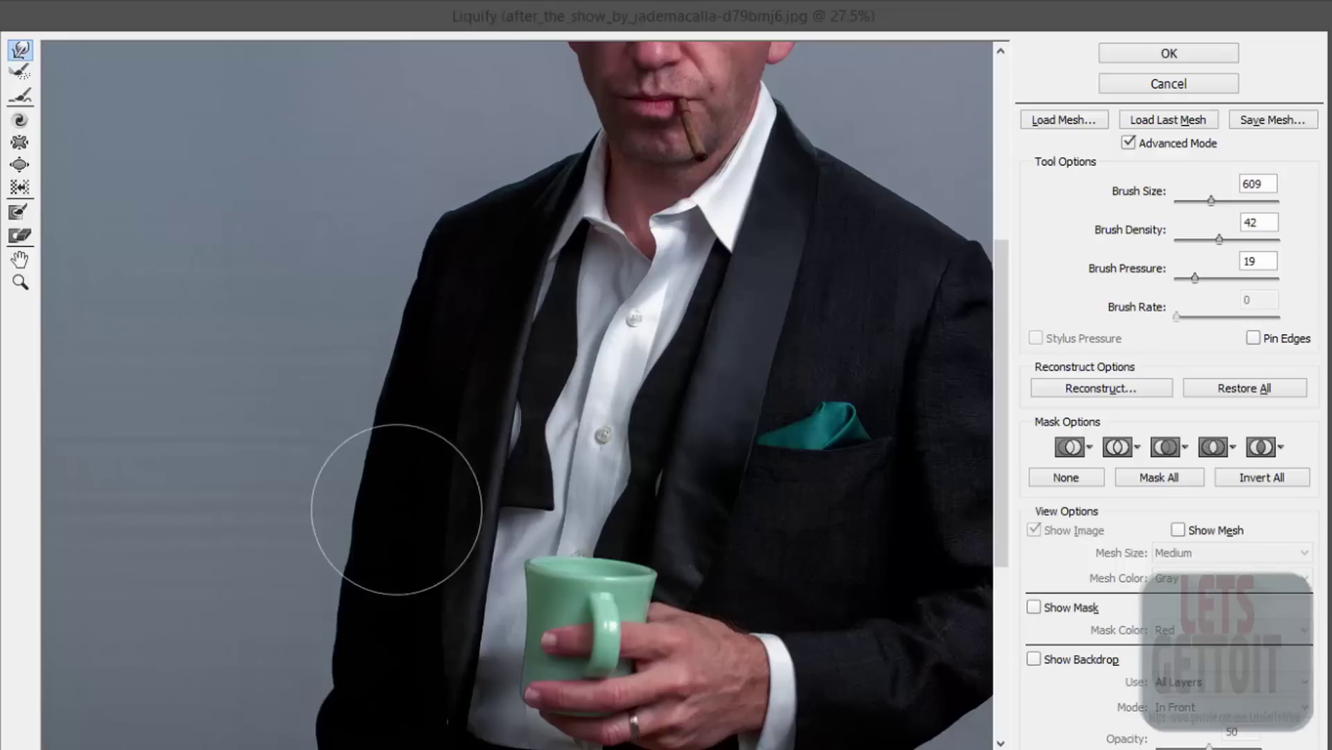
pyautogui.scroll(-3, 387, 506)
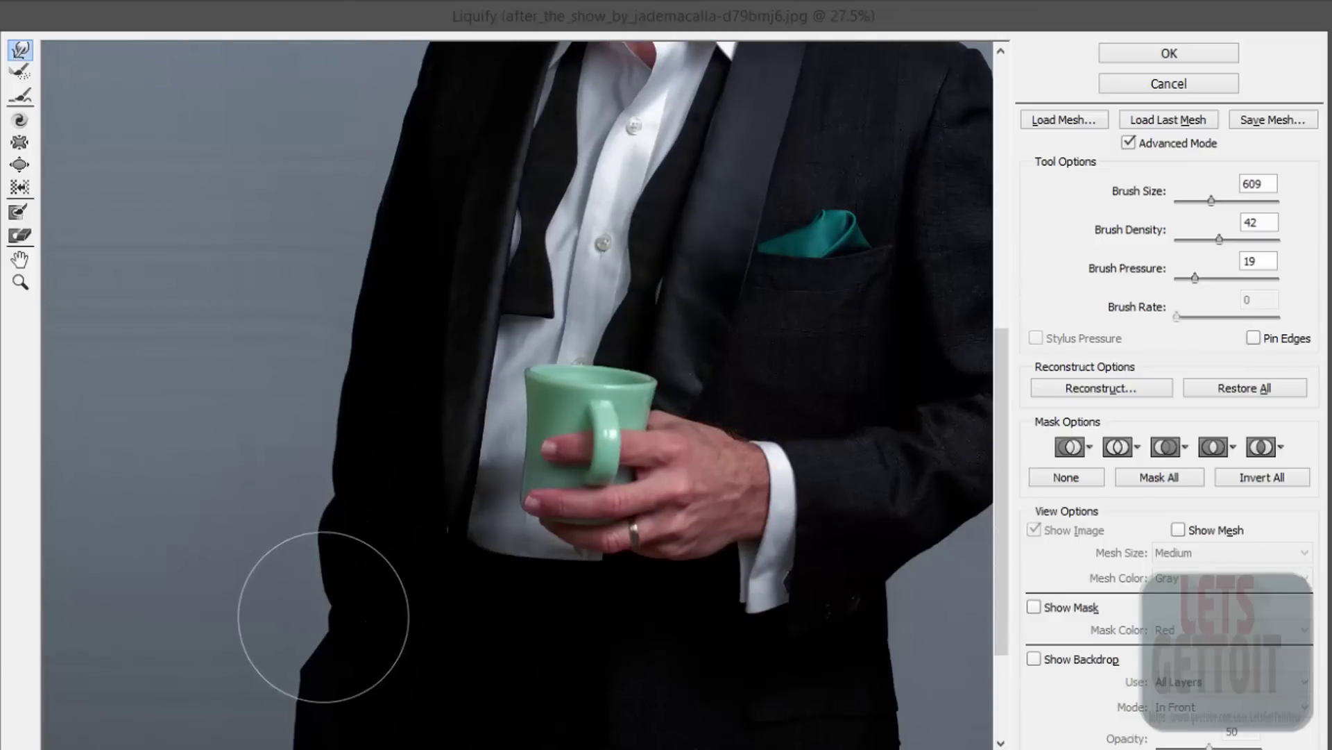
pyautogui.scroll(-3, 319, 604)
pyautogui.moveTo(294, 528); pyautogui.dragTo(300, 535)
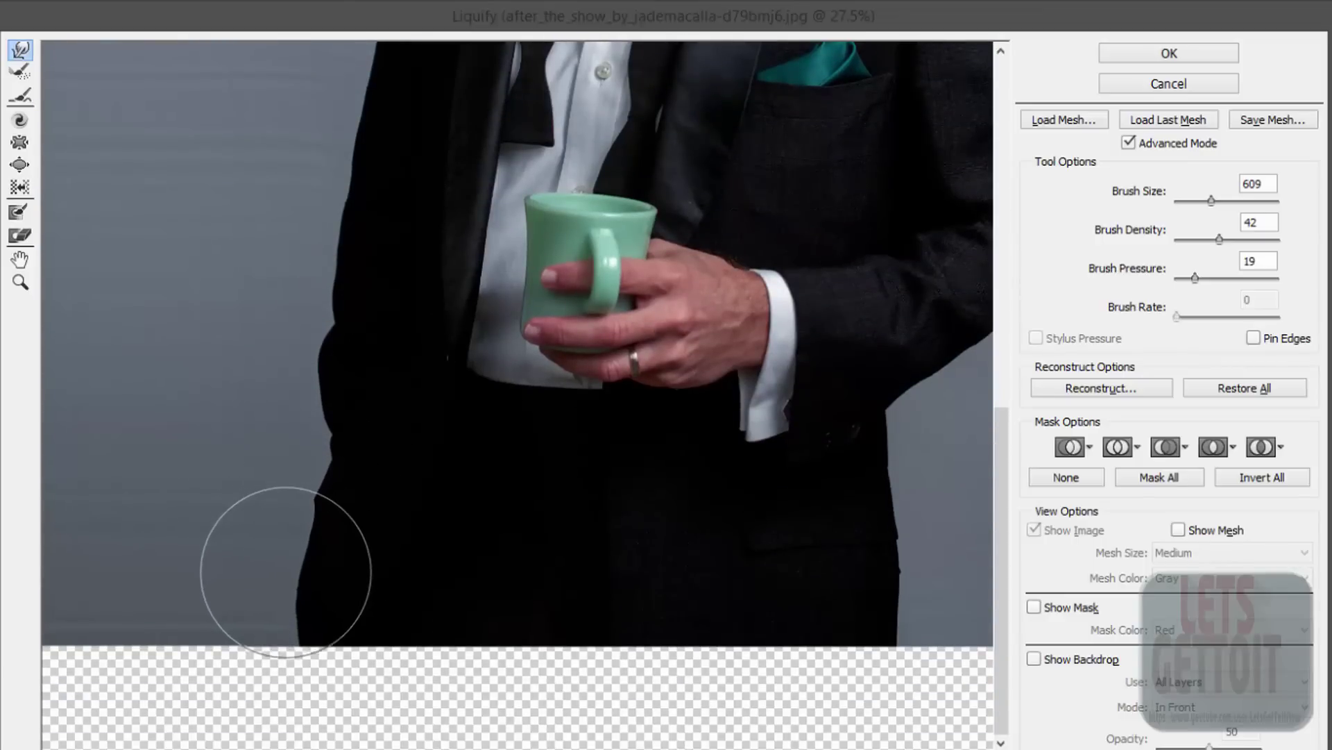
pyautogui.keyDown('alt'); pyautogui.scroll(-2, 297, 564); pyautogui.keyUp('alt')
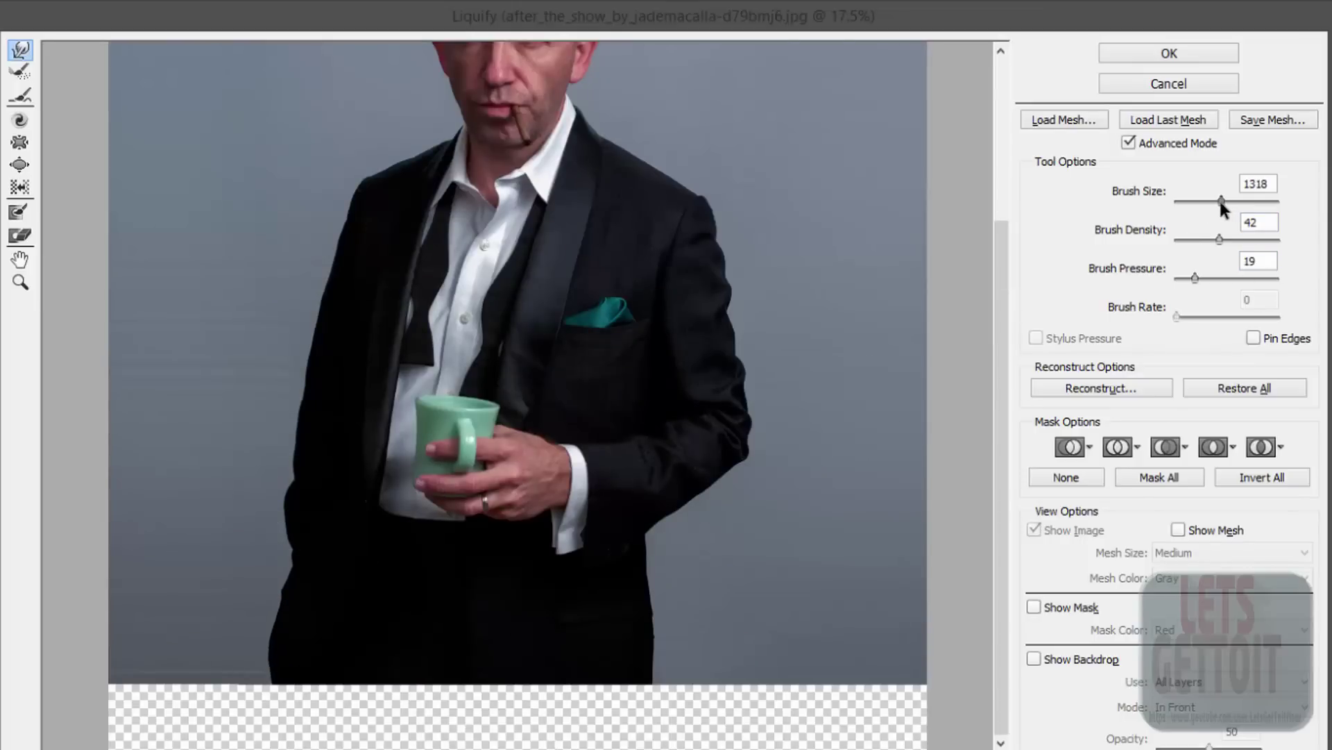
pyautogui.moveTo(1220, 201); pyautogui.dragTo(1217, 199)
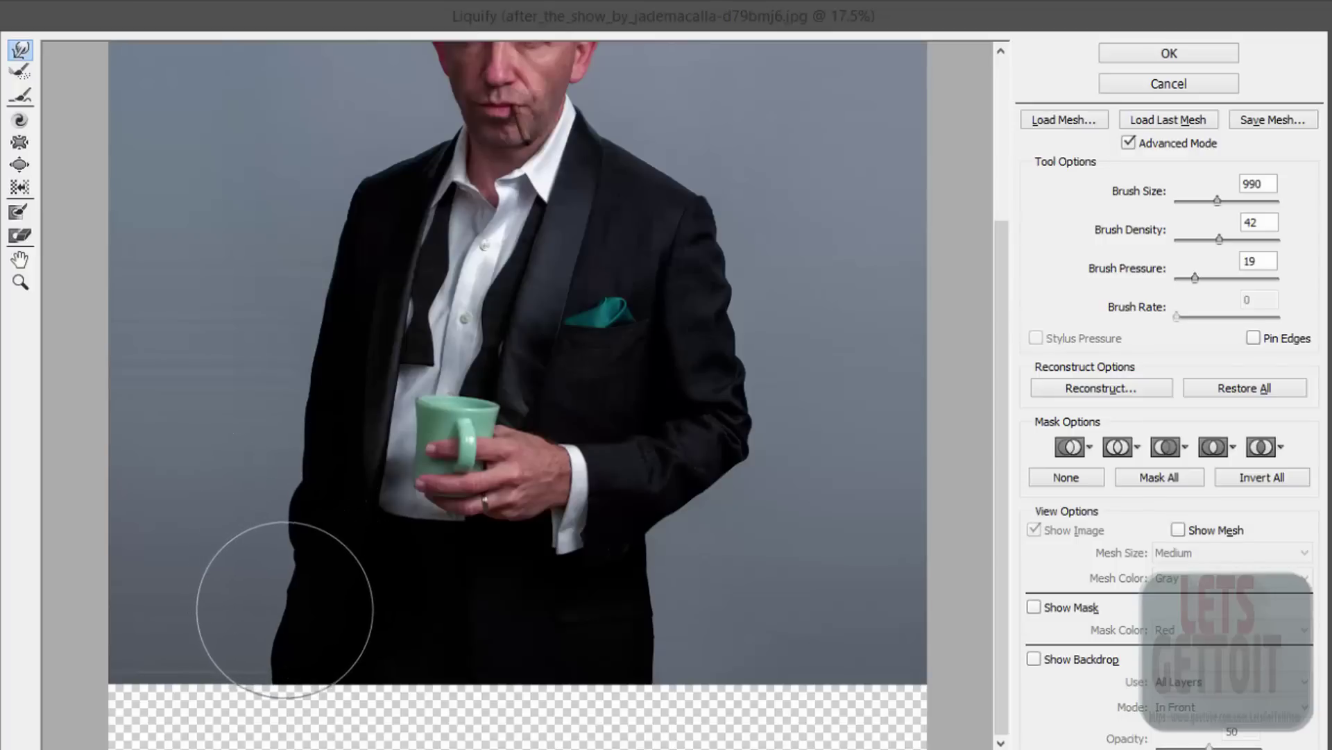
pyautogui.scroll(-3, 312, 486)
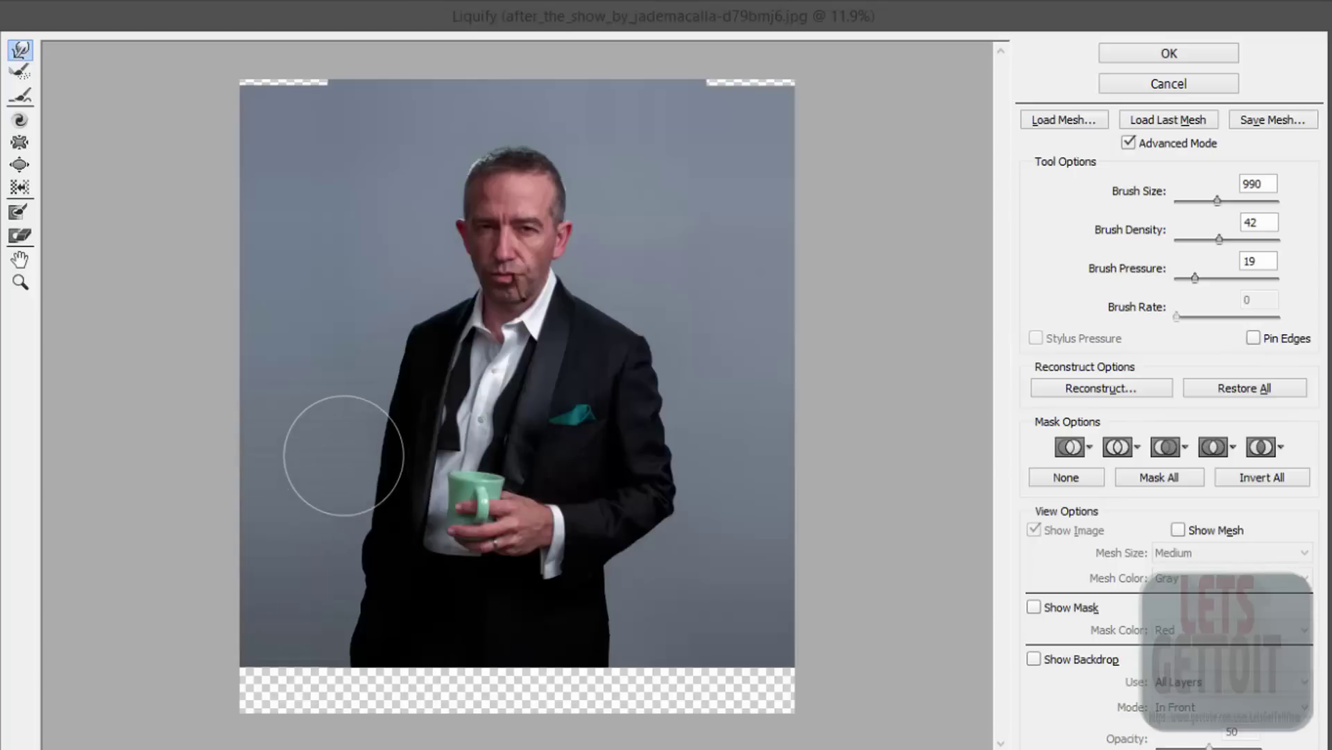
# Navigate the Liquify preview to the jacket pocket, right arm and wrist
pyautogui.scroll(-1, 427, 479)
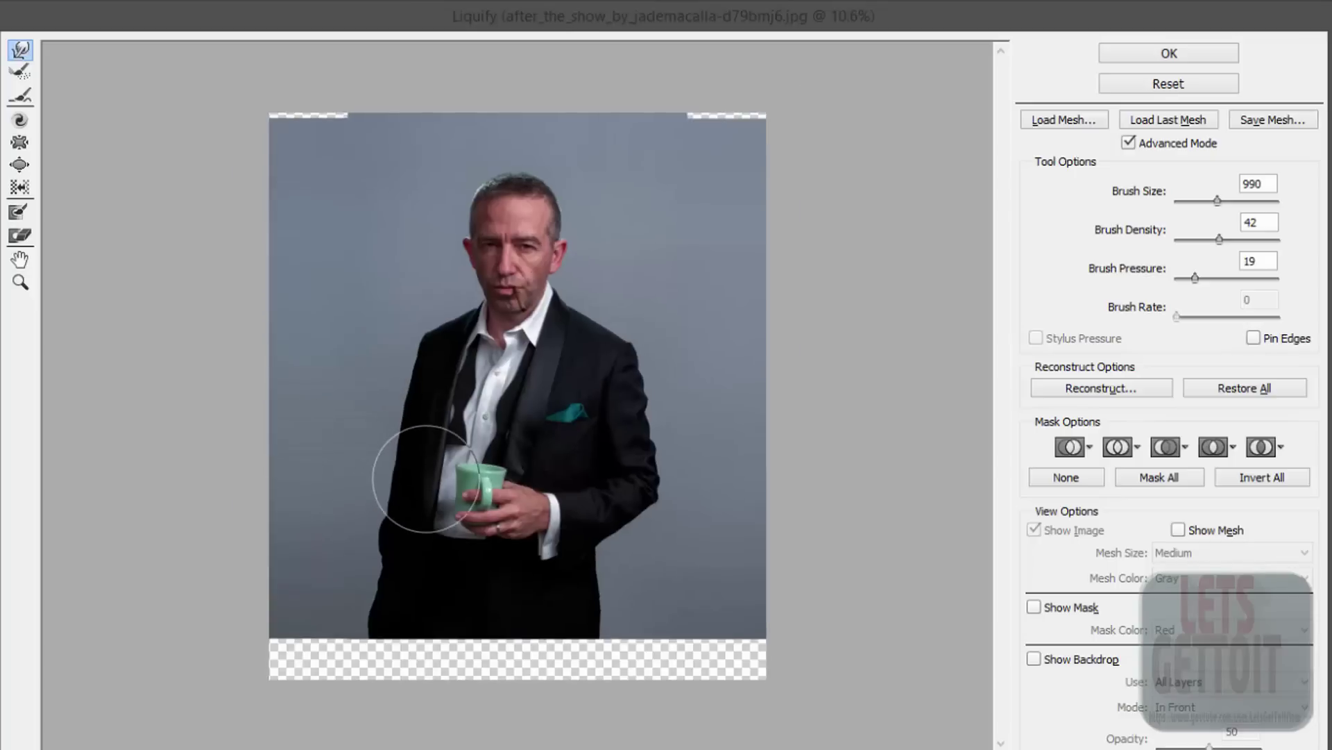
pyautogui.scroll(2, 618, 482)
pyautogui.scroll(2, 660, 512)
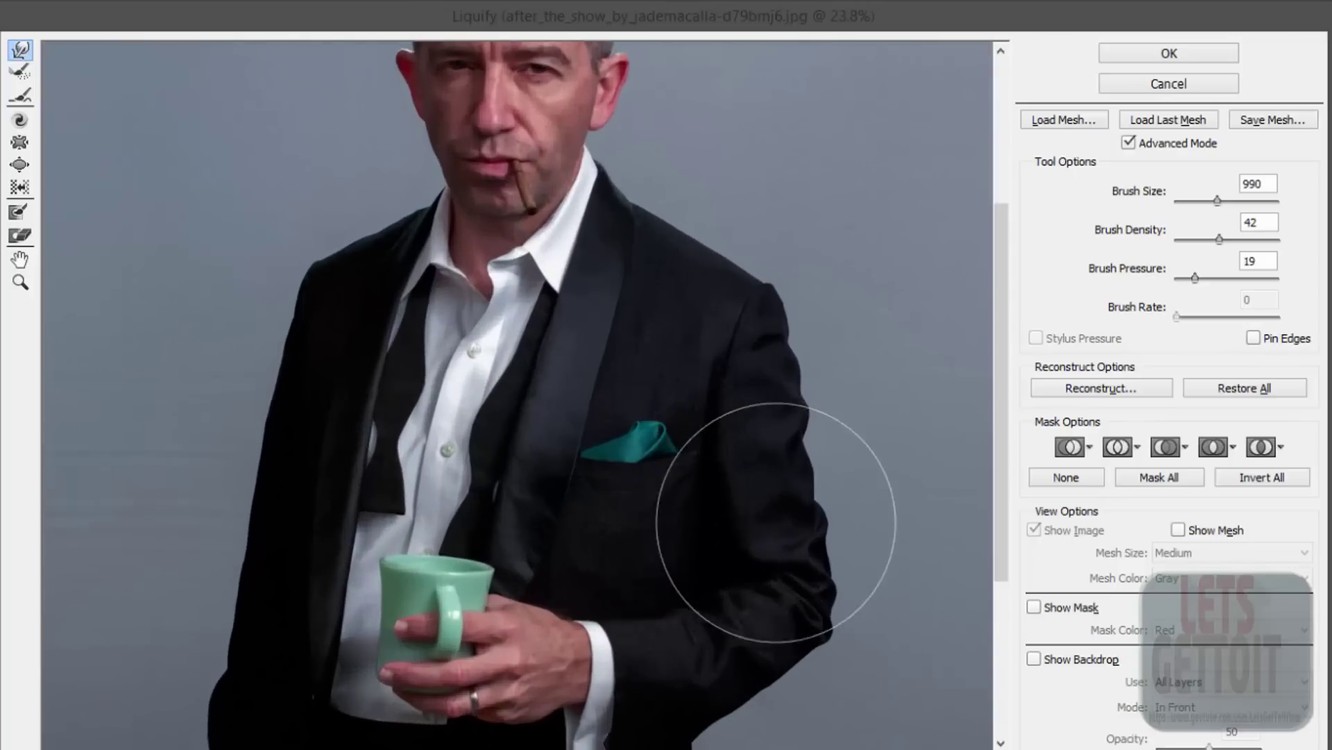
pyautogui.scroll(2, 774, 562)
pyautogui.scroll(2, 730, 555)
pyautogui.moveTo(730, 555); pyautogui.dragTo(699, 440)
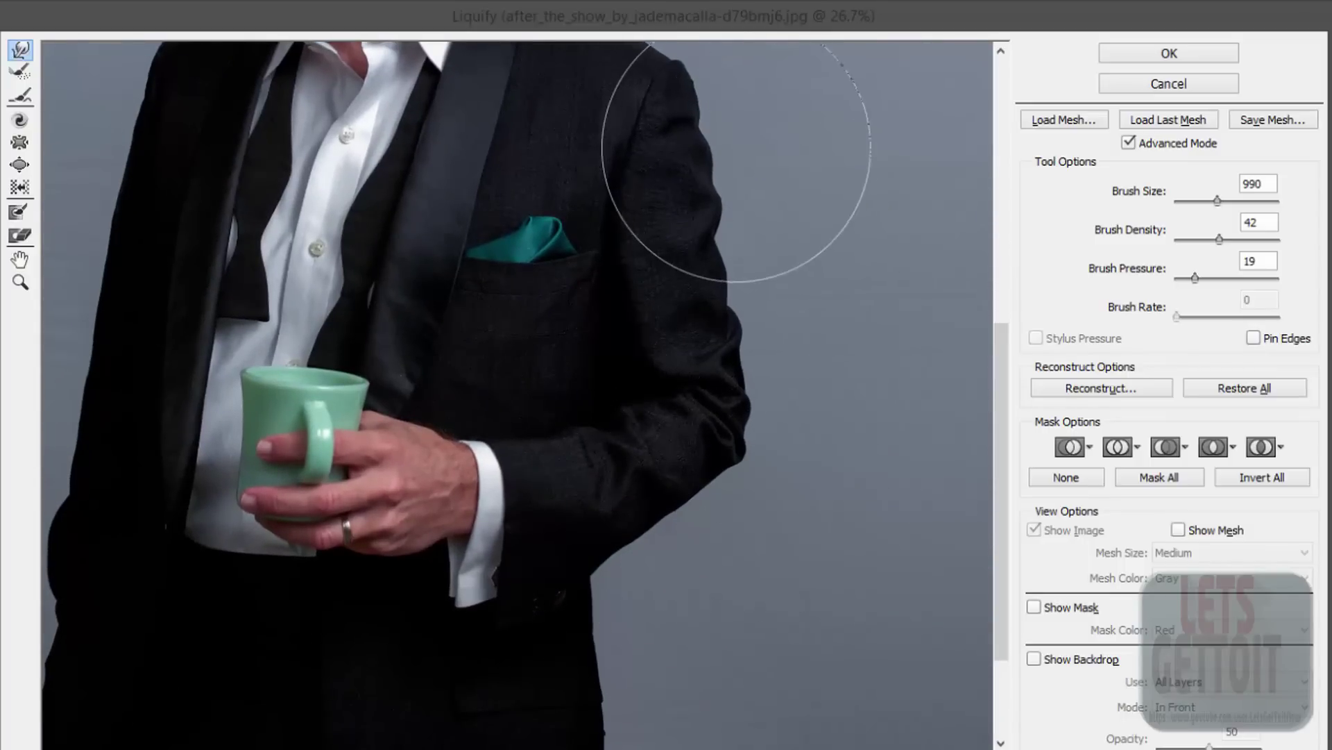
pyautogui.scroll(-3, 791, 213)
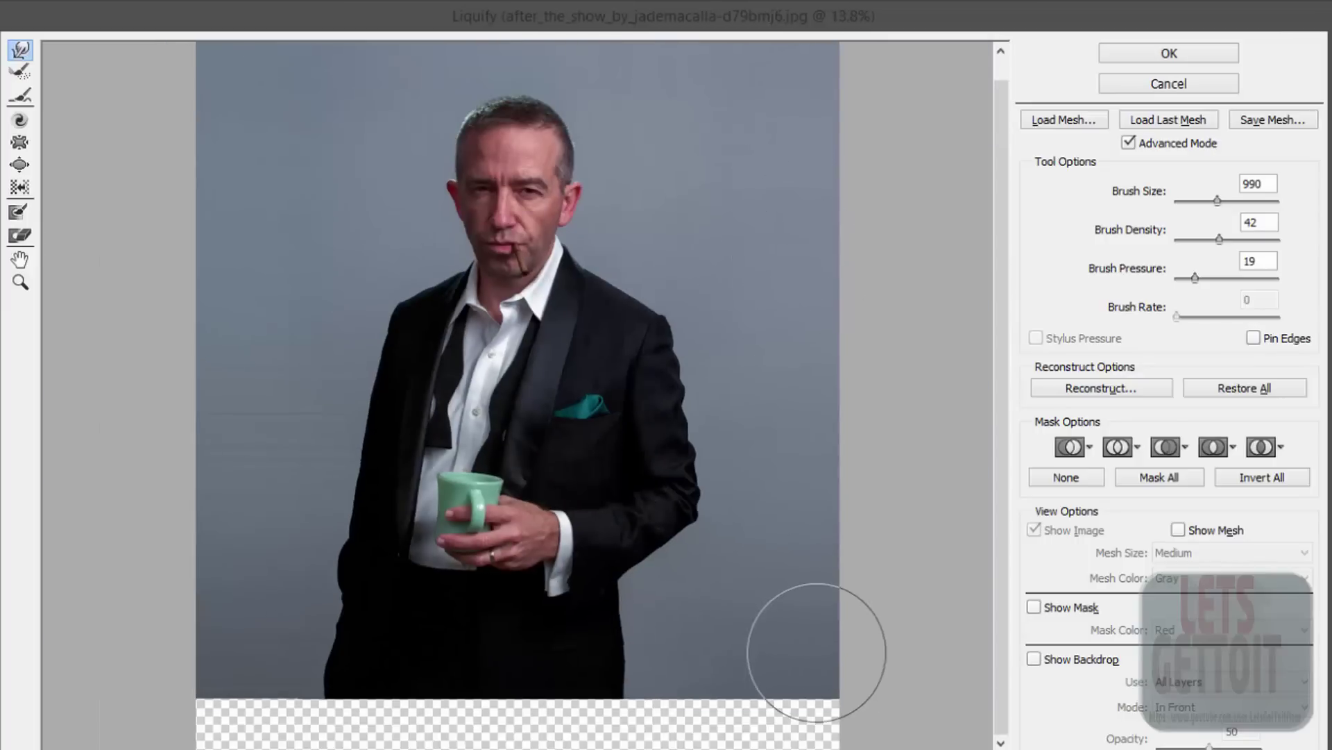
pyautogui.scroll(3, 387, 268)
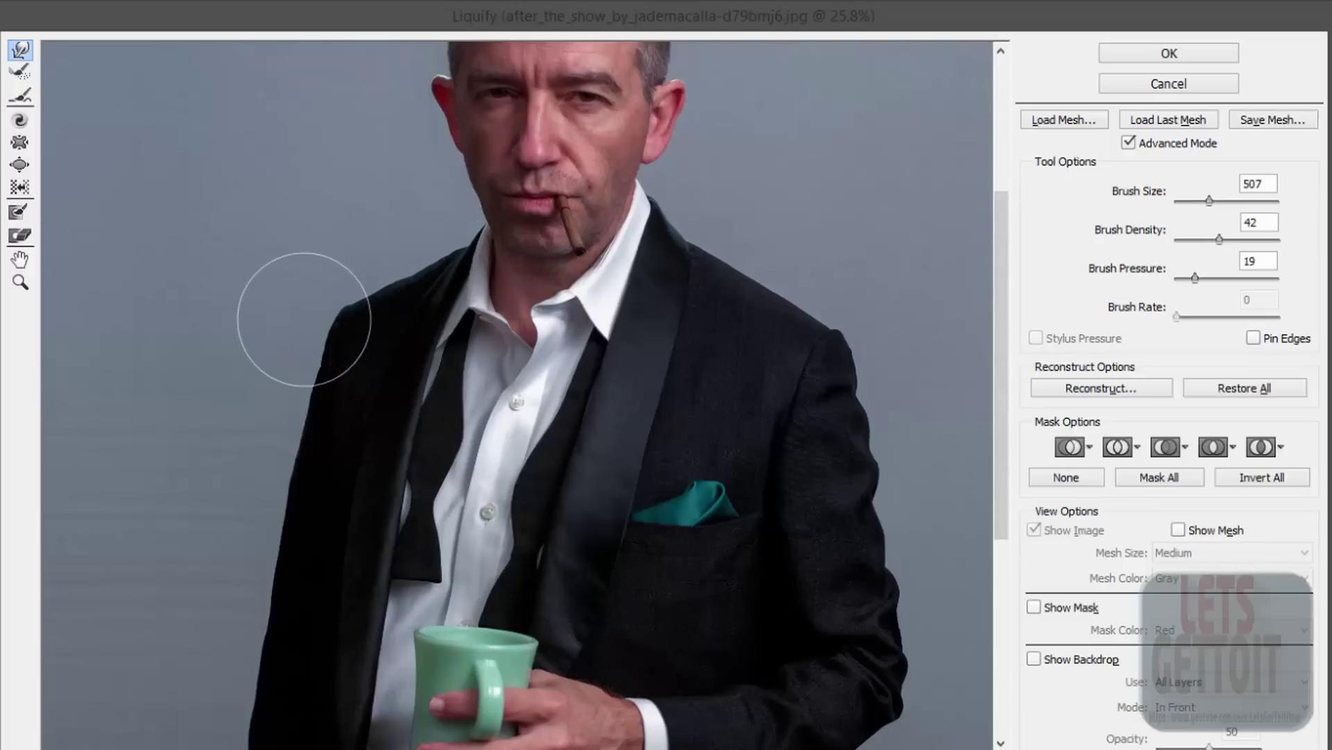
pyautogui.scroll(-1, 301, 320)
pyautogui.scroll(-3, 347, 333)
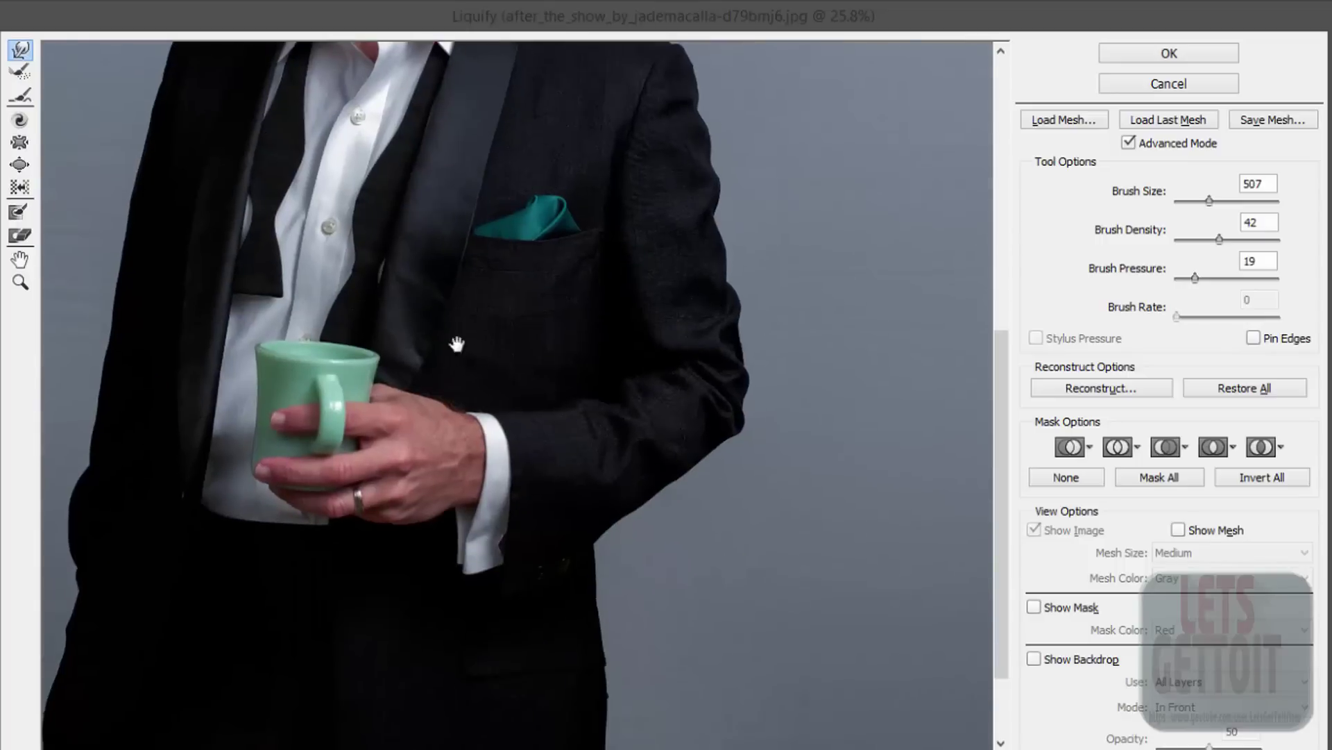
pyautogui.scroll(-2, 402, 354)
pyautogui.keyDown('alt'); pyautogui.scroll(1, 444, 372); pyautogui.keyUp('alt')
pyautogui.keyDown('alt'); pyautogui.scroll(2, 430, 378); pyautogui.keyUp('alt')
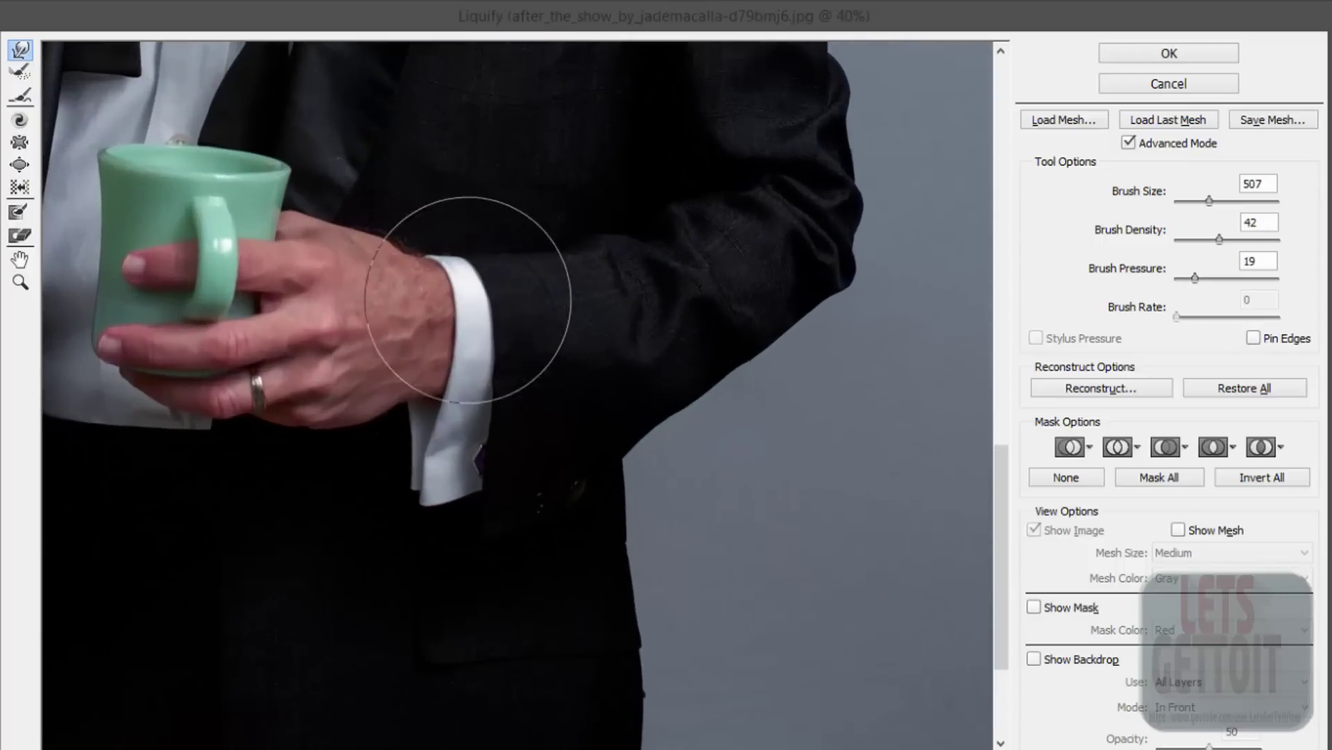
pyautogui.scroll(1, 590, 361)
pyautogui.hscroll(-1, 687, 385)
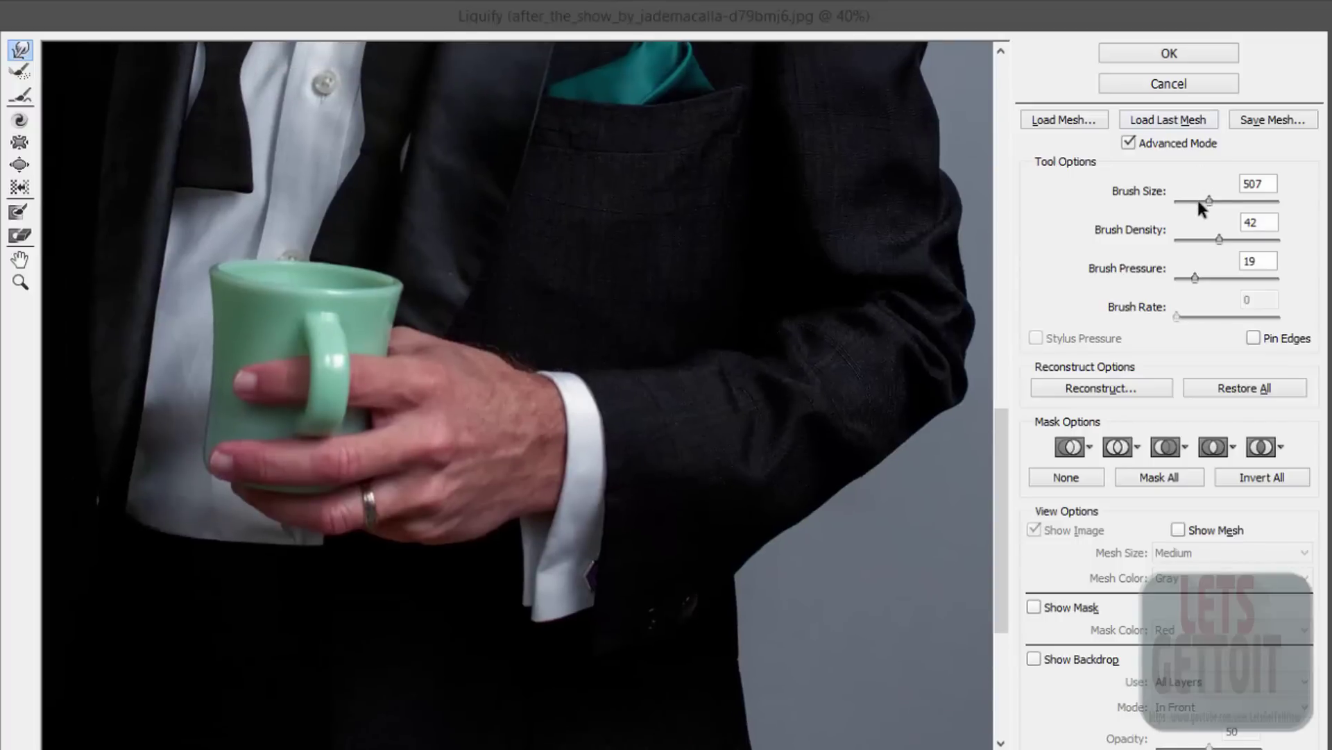
# Fine-tune the warp brush to 378 for reshaping around the wrist and shirt cuff
pyautogui.moveTo(1207, 200); pyautogui.dragTo(1202, 201)
pyautogui.moveTo(1207, 200); pyautogui.dragTo(1205, 200)
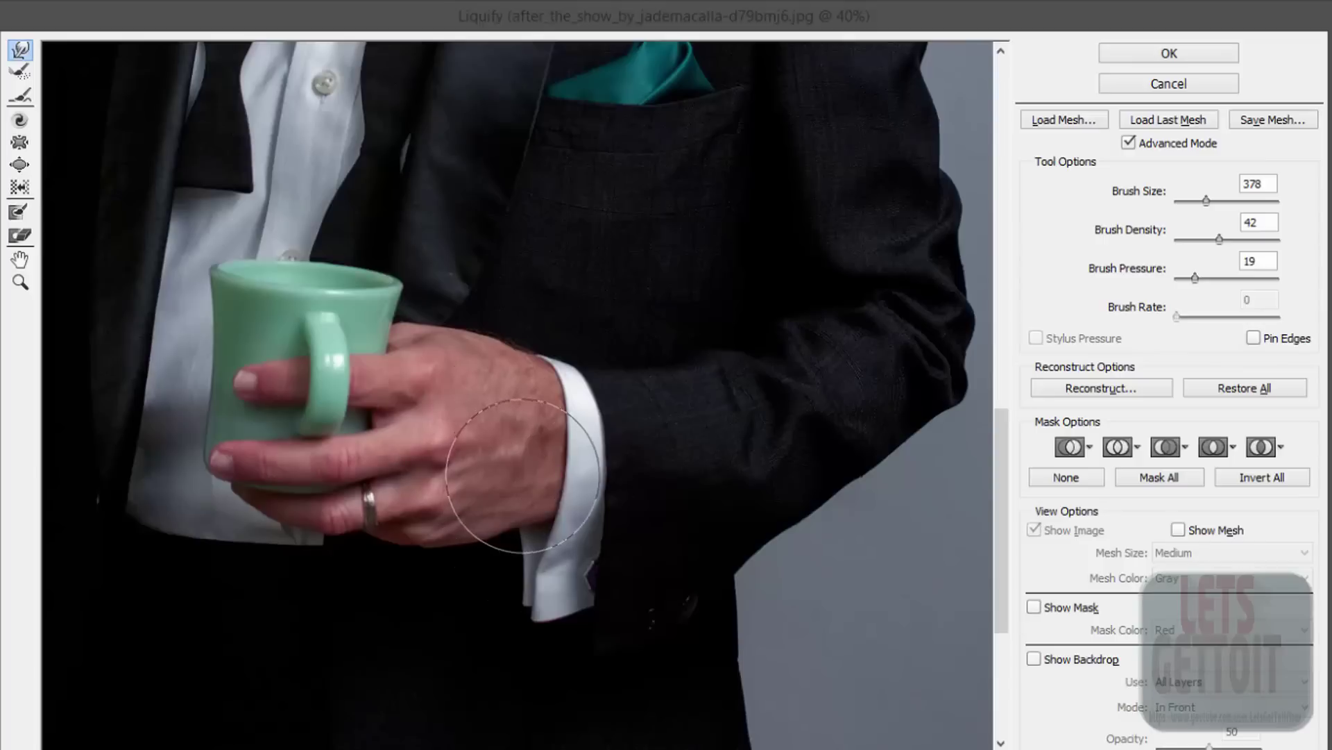
pyautogui.keyDown('alt'); pyautogui.scroll(-1, 492, 484); pyautogui.keyUp('alt')
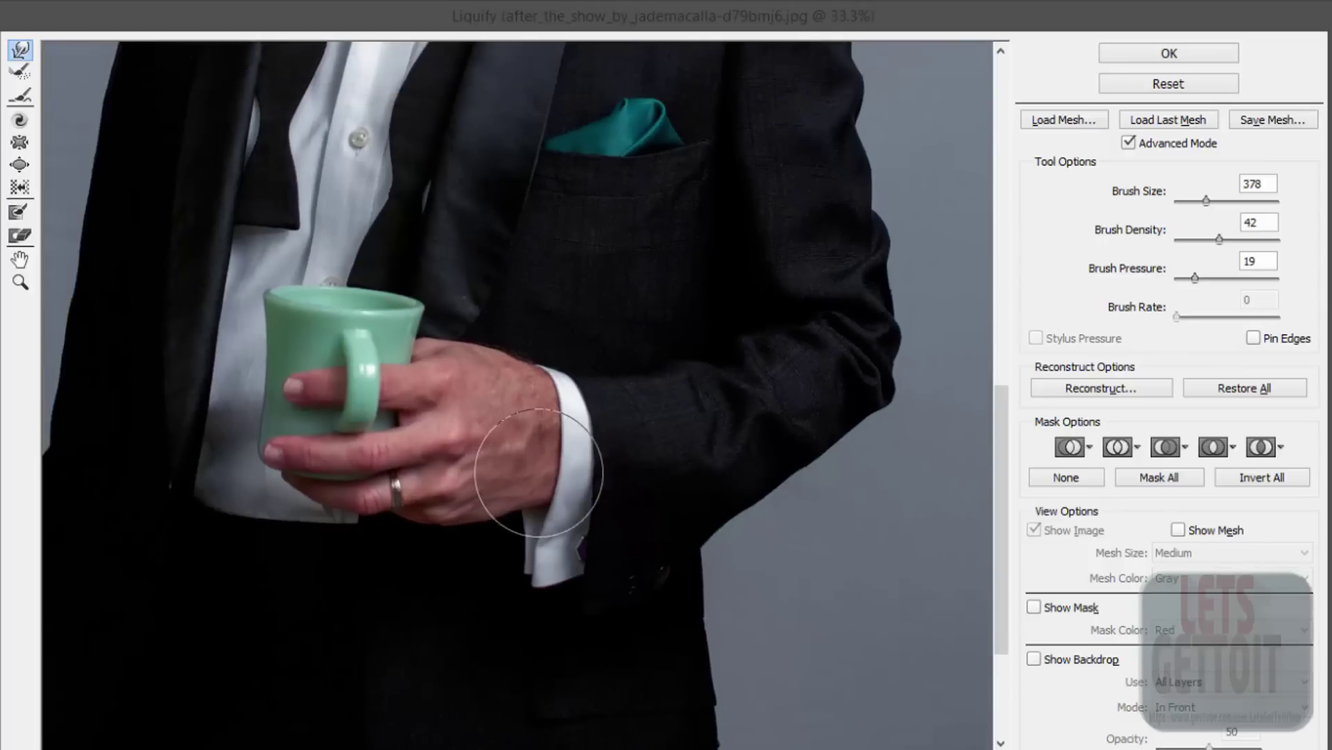
pyautogui.keyDown('alt'); pyautogui.scroll(-1, 536, 476); pyautogui.keyUp('alt')
pyautogui.keyDown('alt'); pyautogui.scroll(2, 545, 476); pyautogui.keyUp('alt')
pyautogui.keyDown('alt'); pyautogui.scroll(1, 565, 386); pyautogui.keyUp('alt')
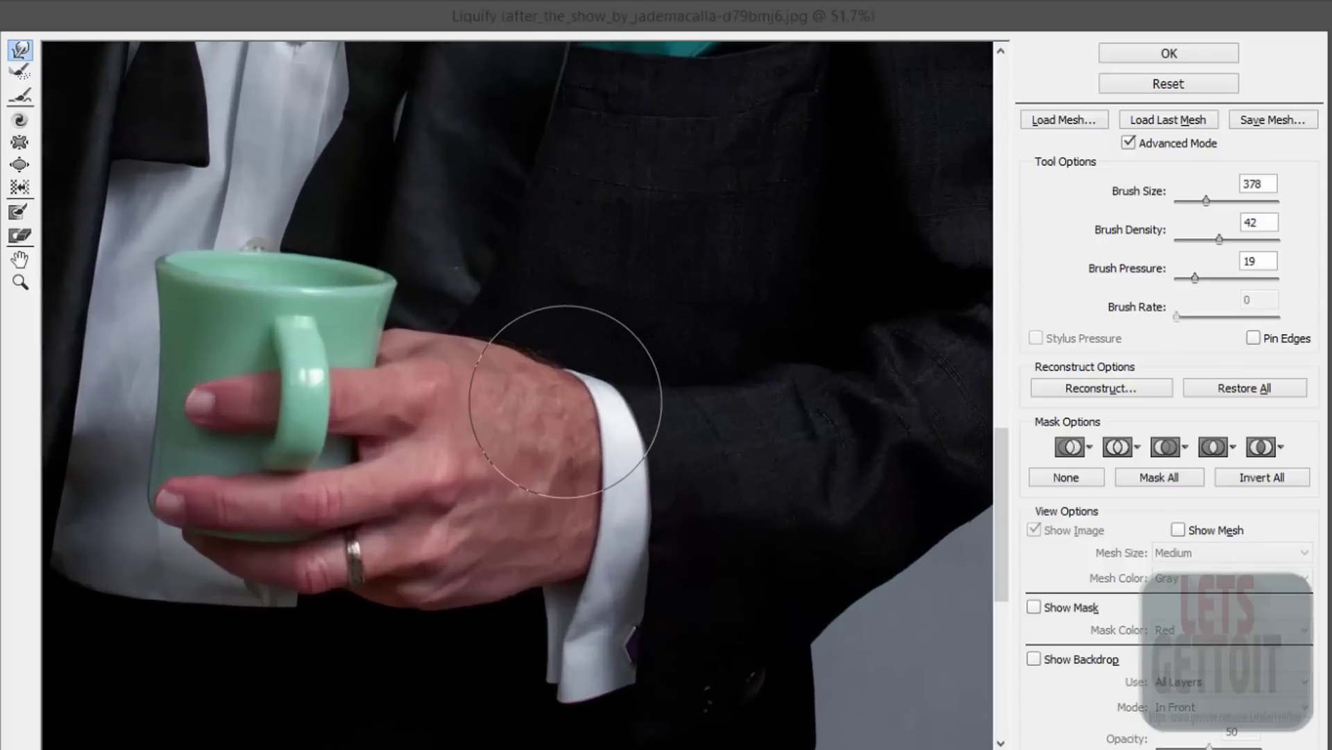
pyautogui.keyDown('alt'); pyautogui.scroll(1, 565, 401); pyautogui.keyUp('alt')
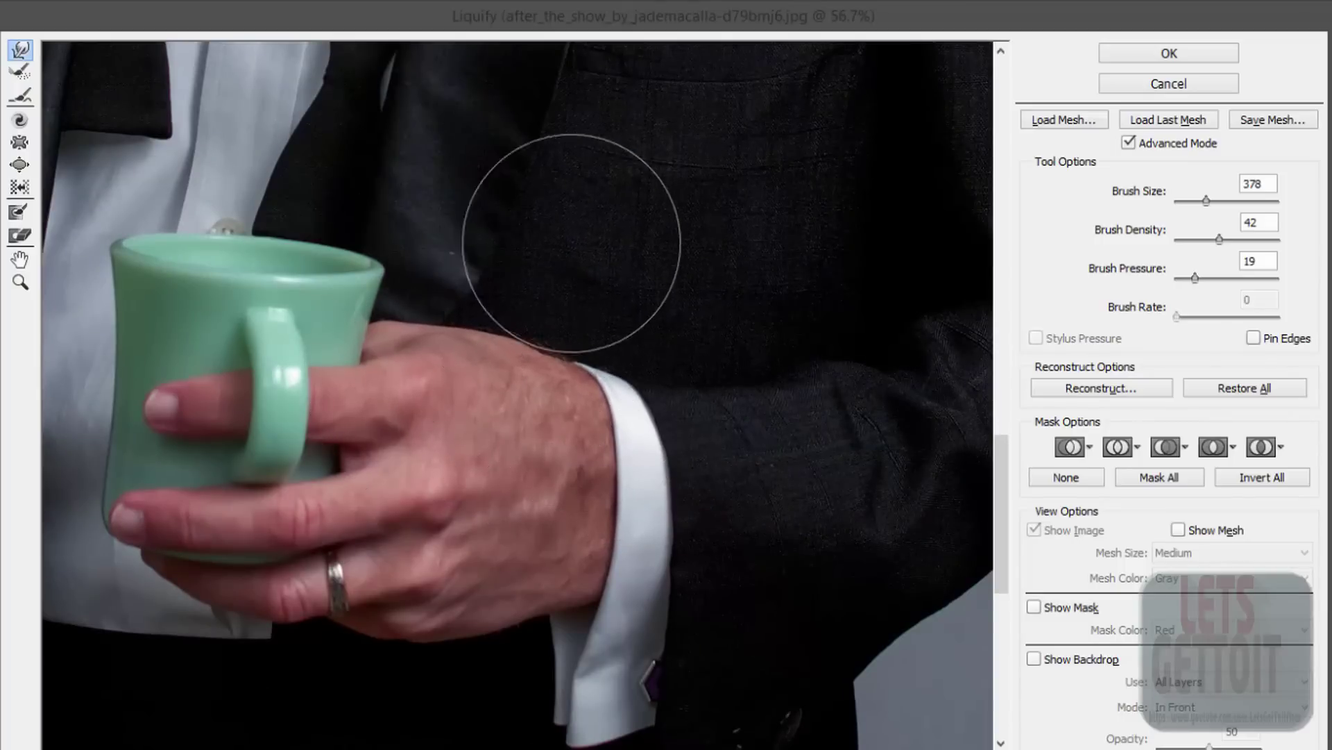
pyautogui.hotkey('alt', 'space')
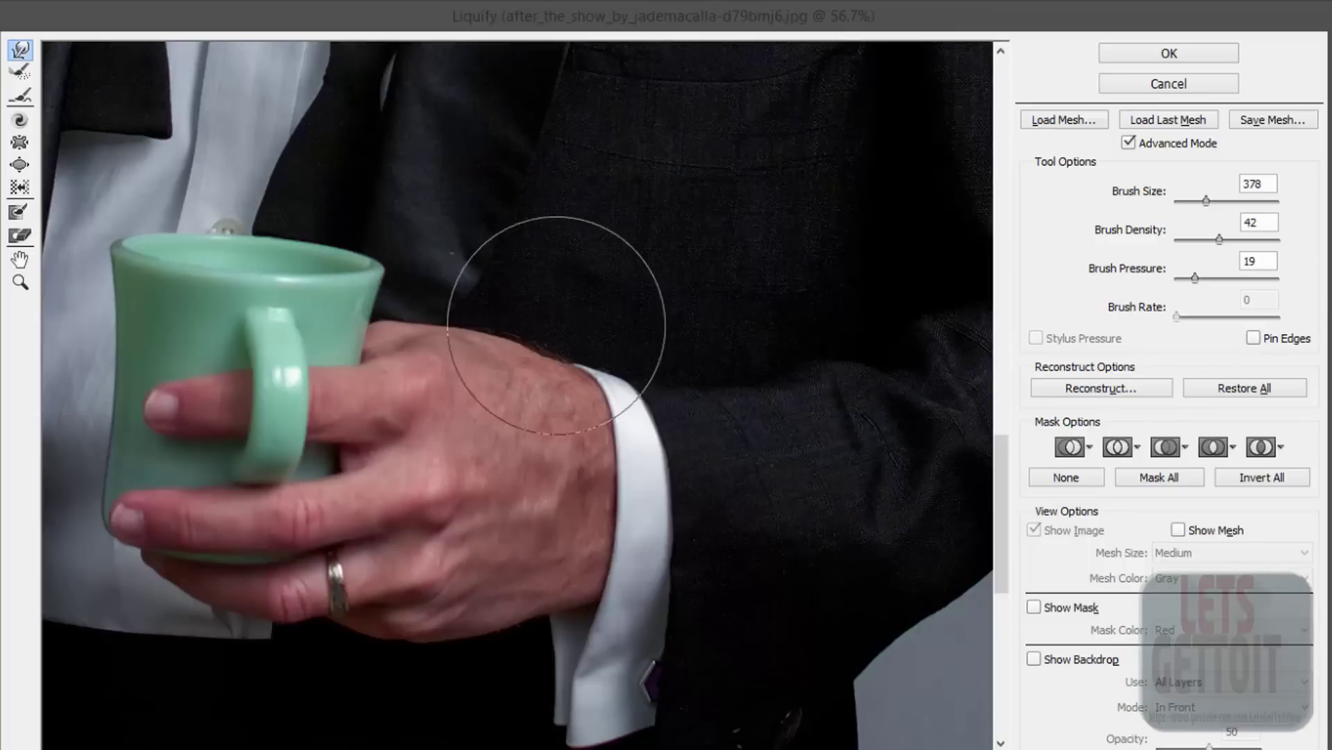
# Set the brush near 243, push the upper fingertip left, then set size 200
pyautogui.moveTo(1199, 201); pyautogui.dragTo(1200, 200)
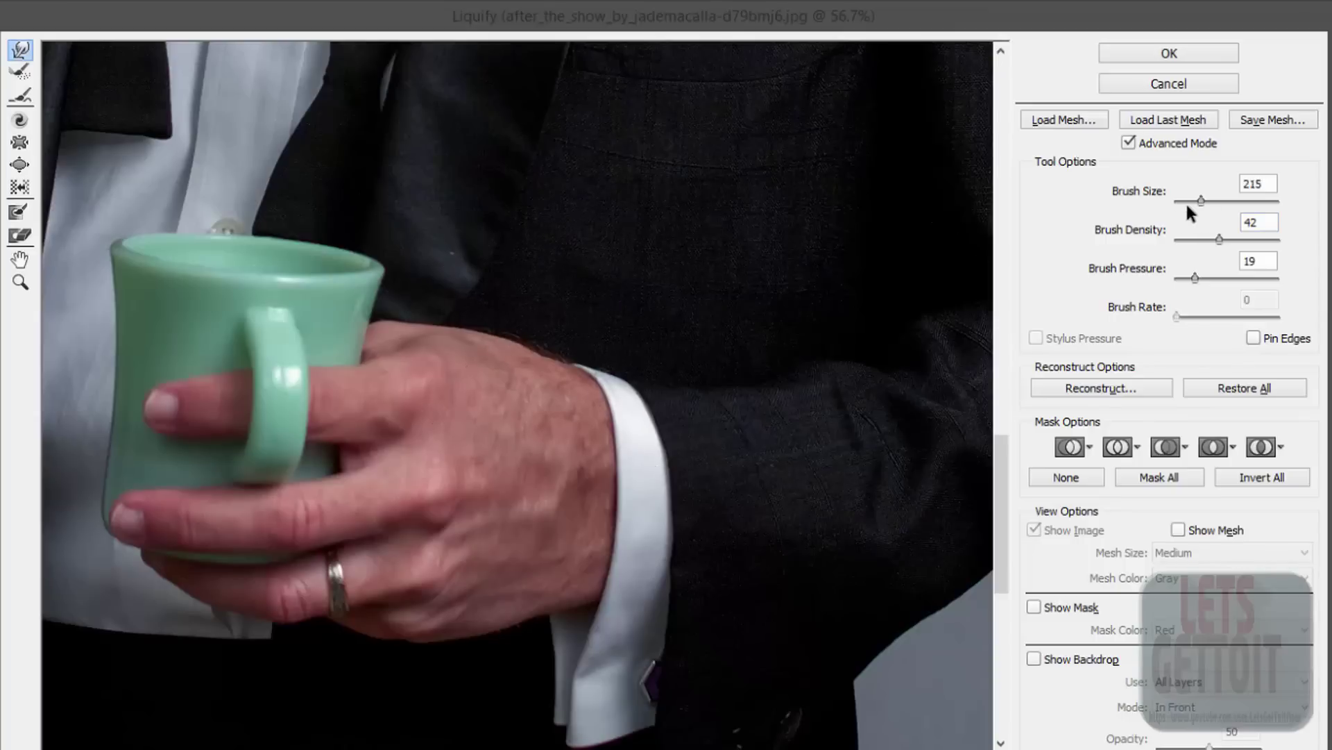
pyautogui.scroll(3, 523, 435)
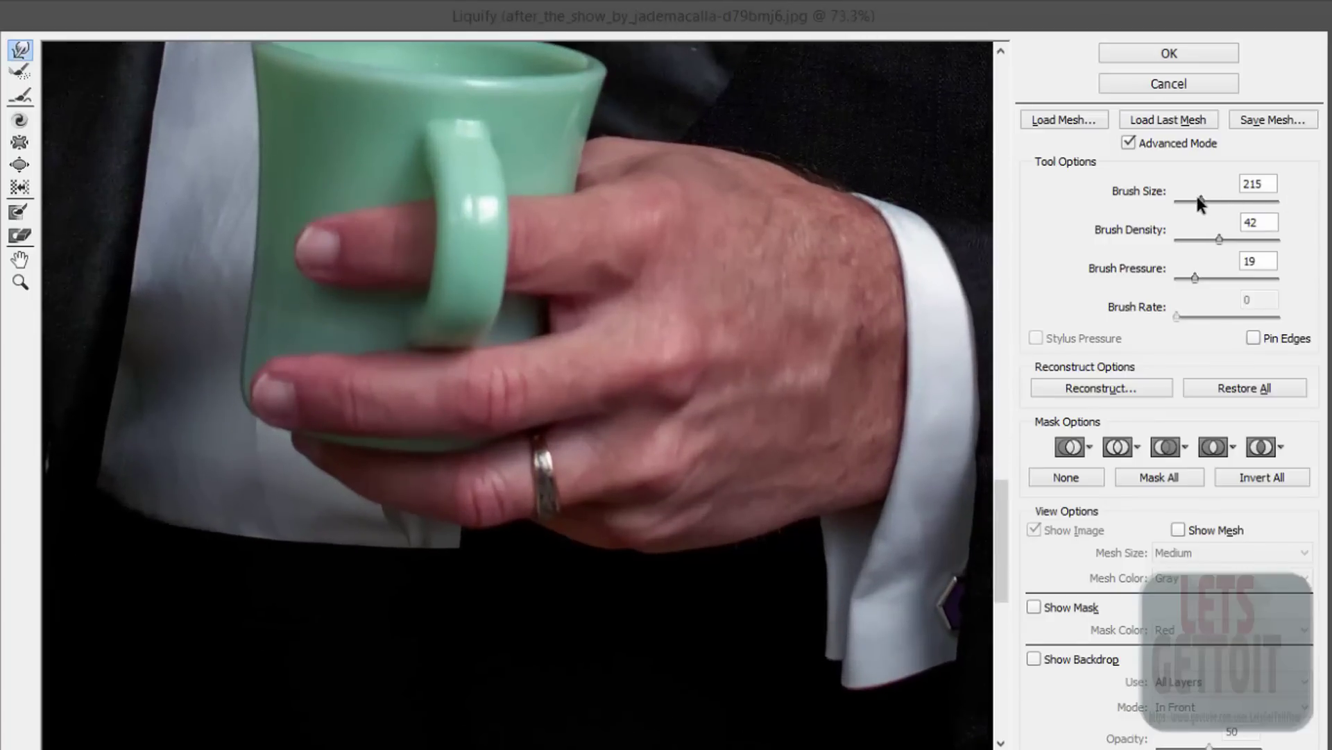
pyautogui.moveTo(1200, 201); pyautogui.dragTo(1203, 201)
pyautogui.moveTo(1203, 199); pyautogui.dragTo(1199, 199)
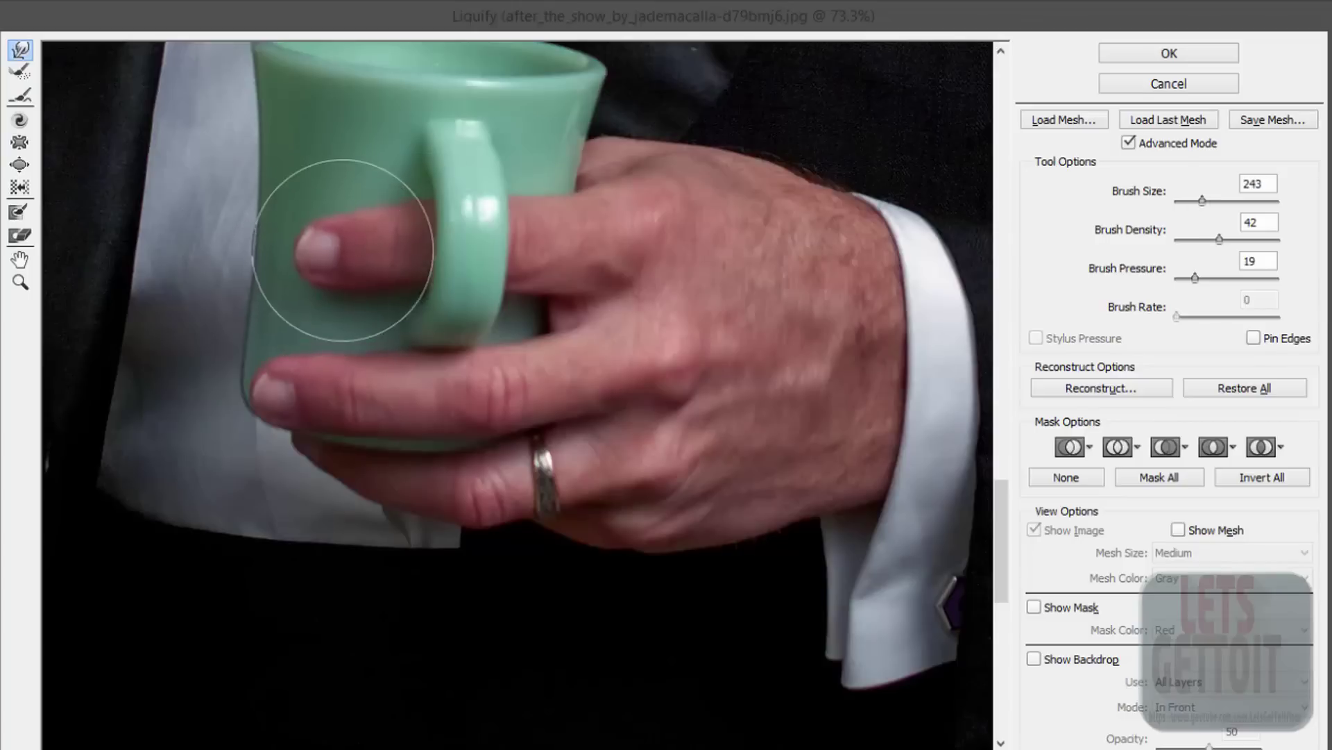
pyautogui.moveTo(375, 232); pyautogui.dragTo(292, 239)
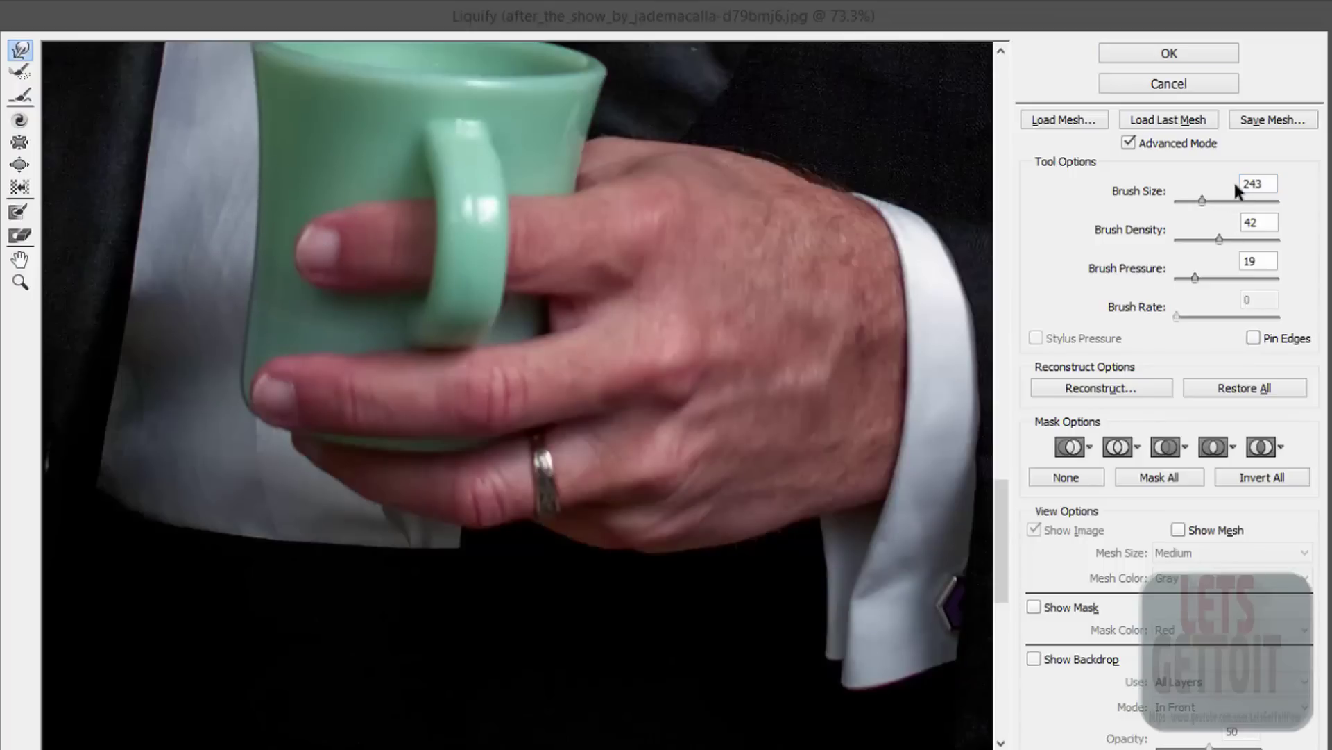
pyautogui.write('200')
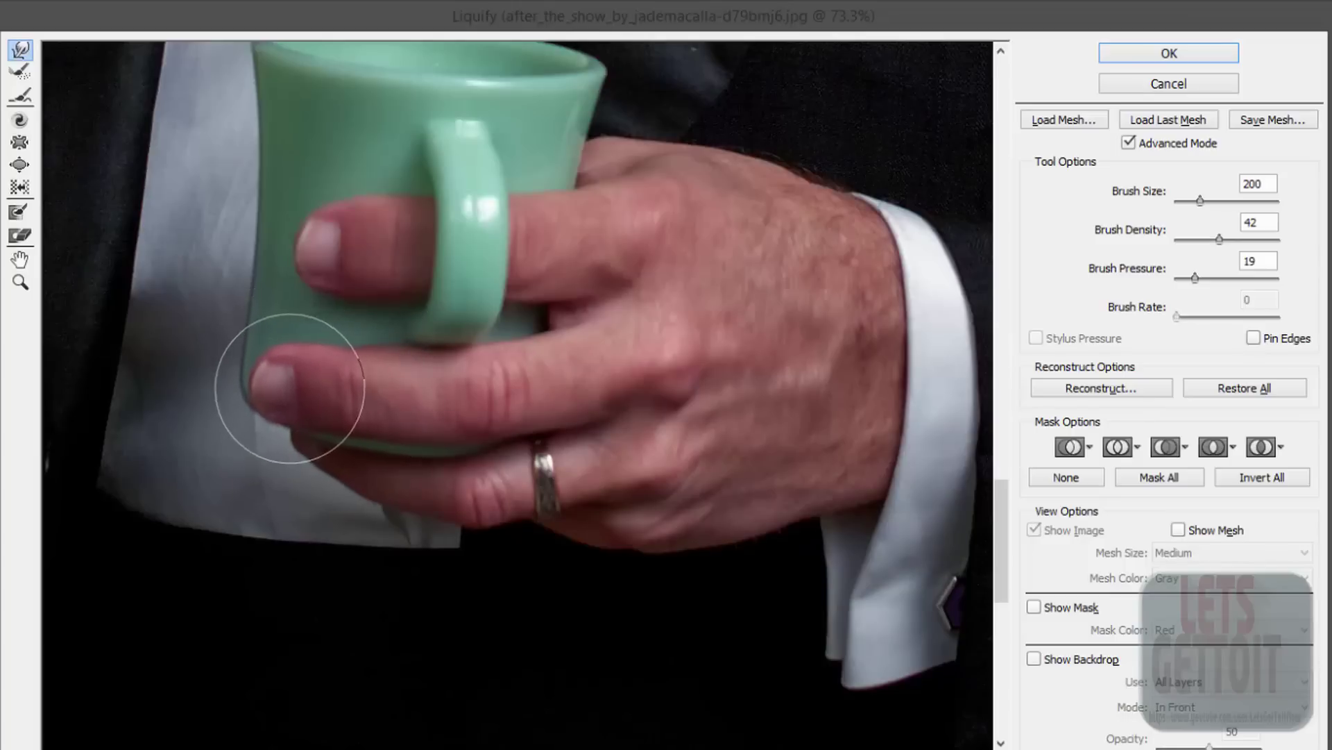
pyautogui.press('alt')
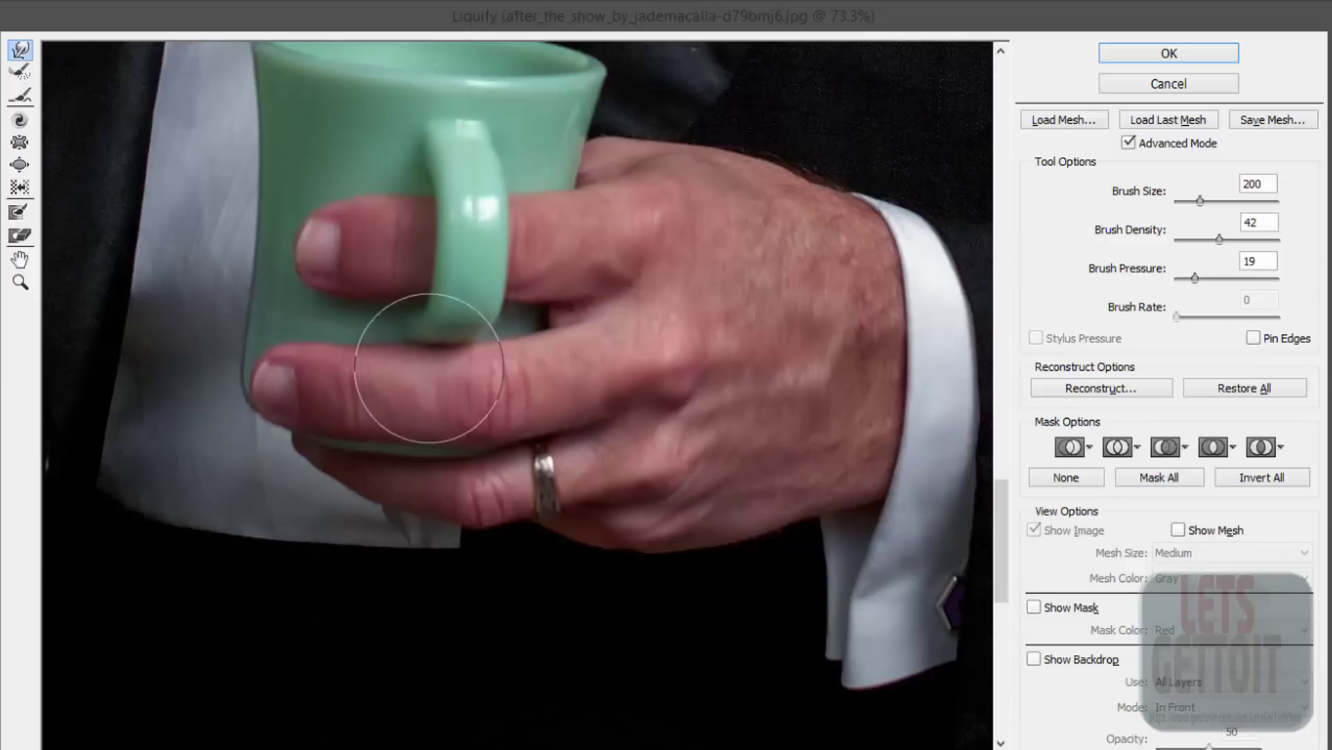
# Lower the brush to 144 and smooth the ring finger and hand's lower edges
pyautogui.scroll(-1, 444, 403)
pyautogui.moveTo(635, 423); pyautogui.dragTo(633, 324)
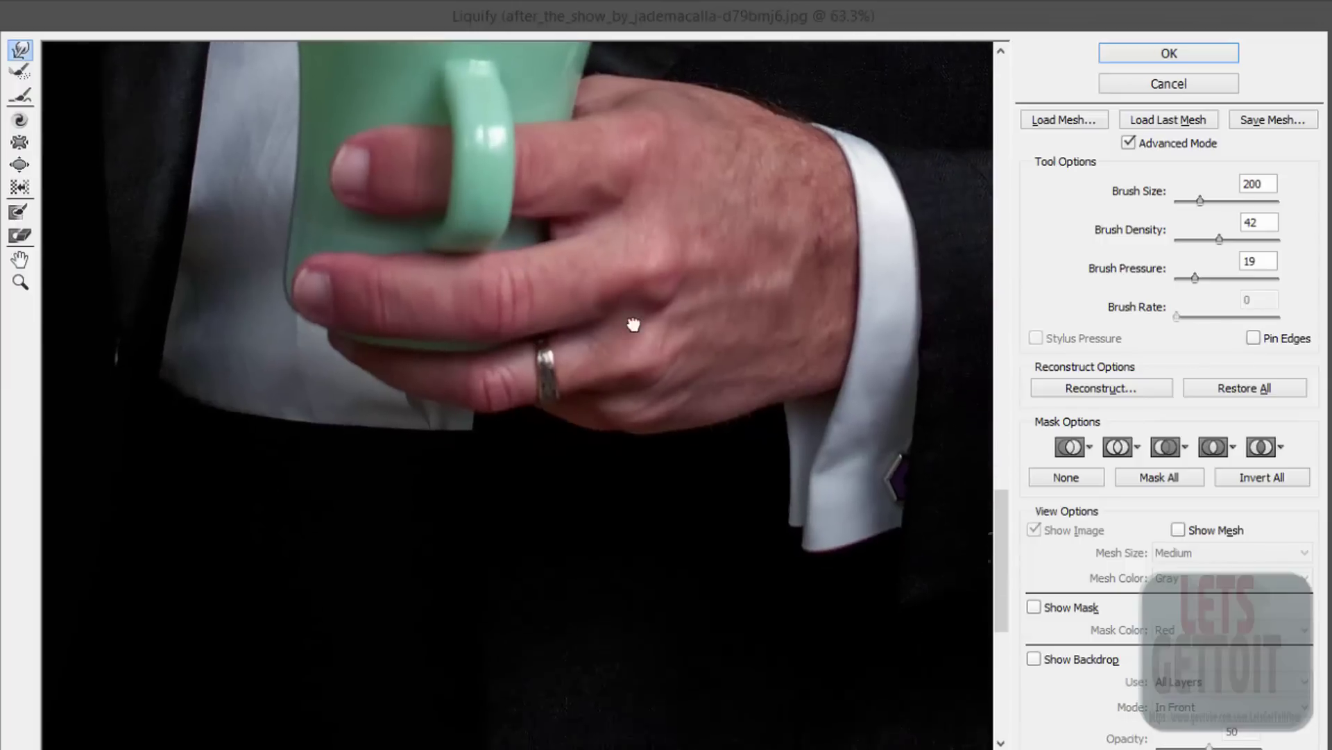
pyautogui.scroll(2, 565, 327)
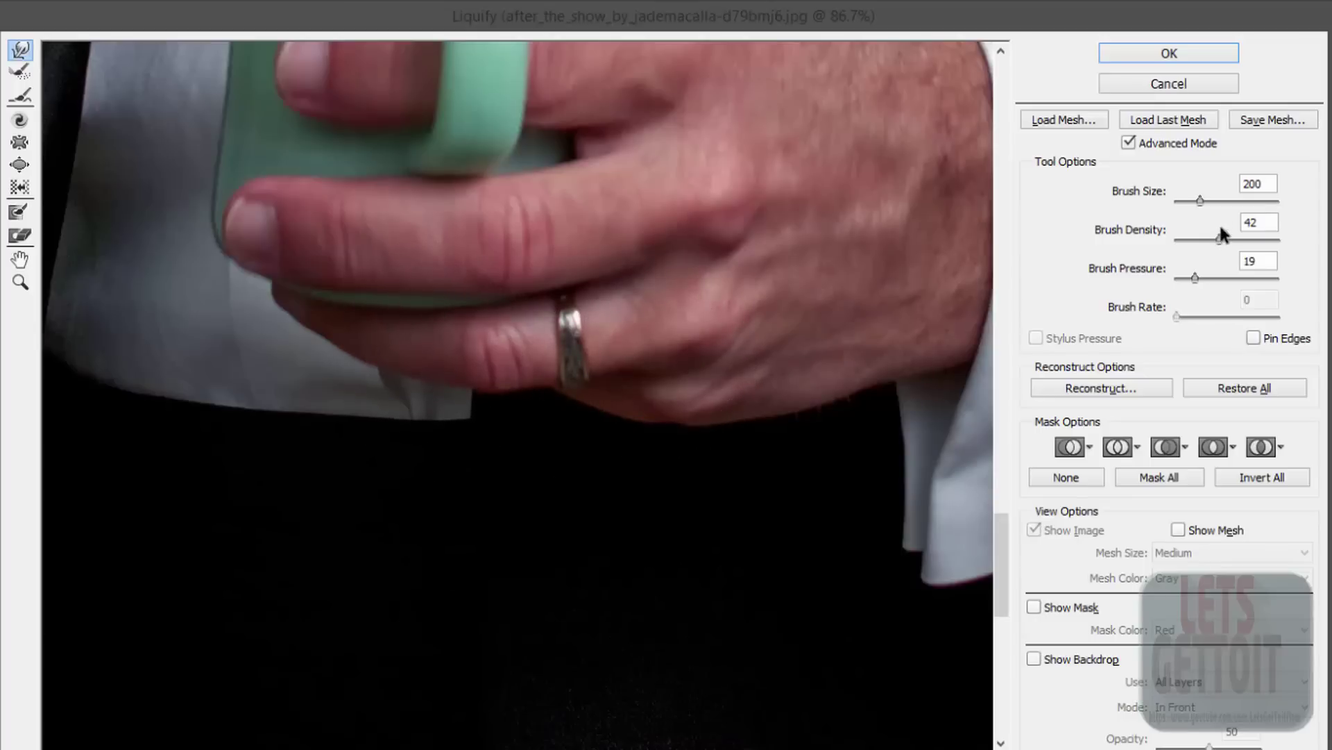
pyautogui.moveTo(1197, 198); pyautogui.dragTo(1198, 200)
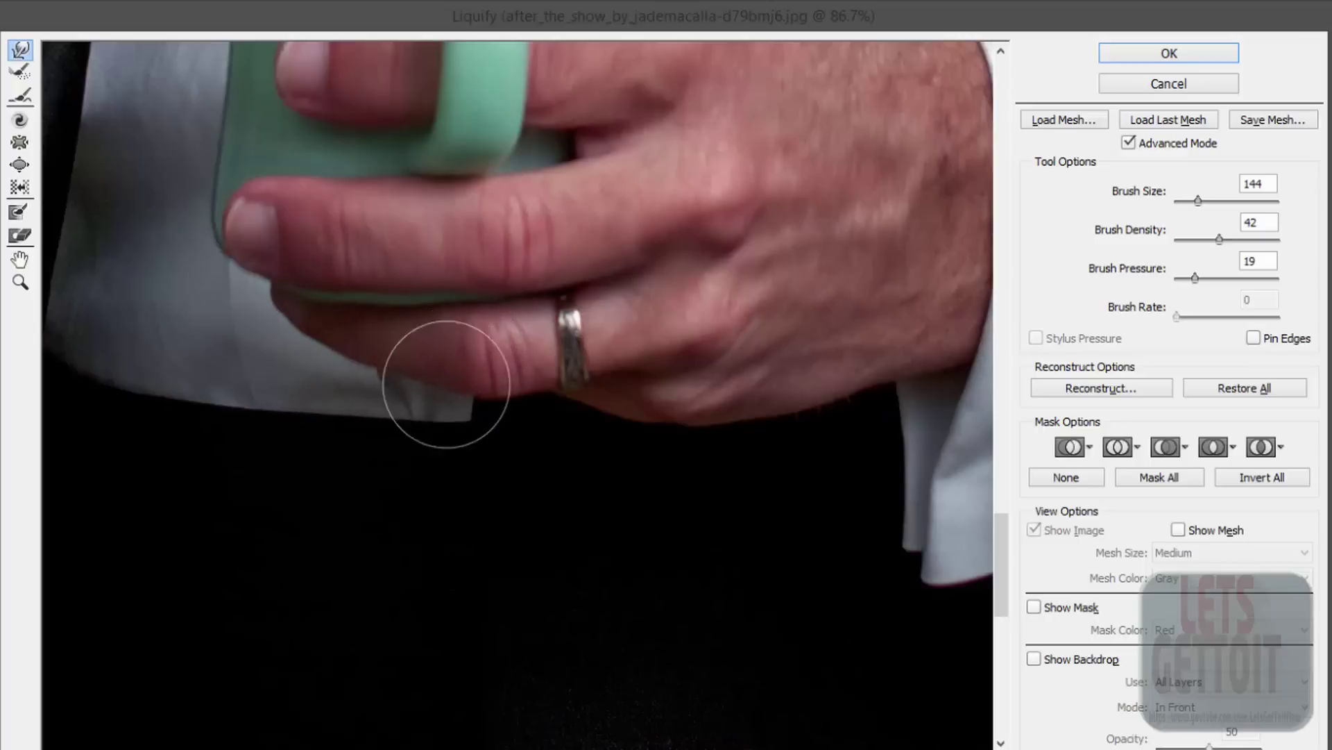
pyautogui.moveTo(446, 384); pyautogui.dragTo(483, 393)
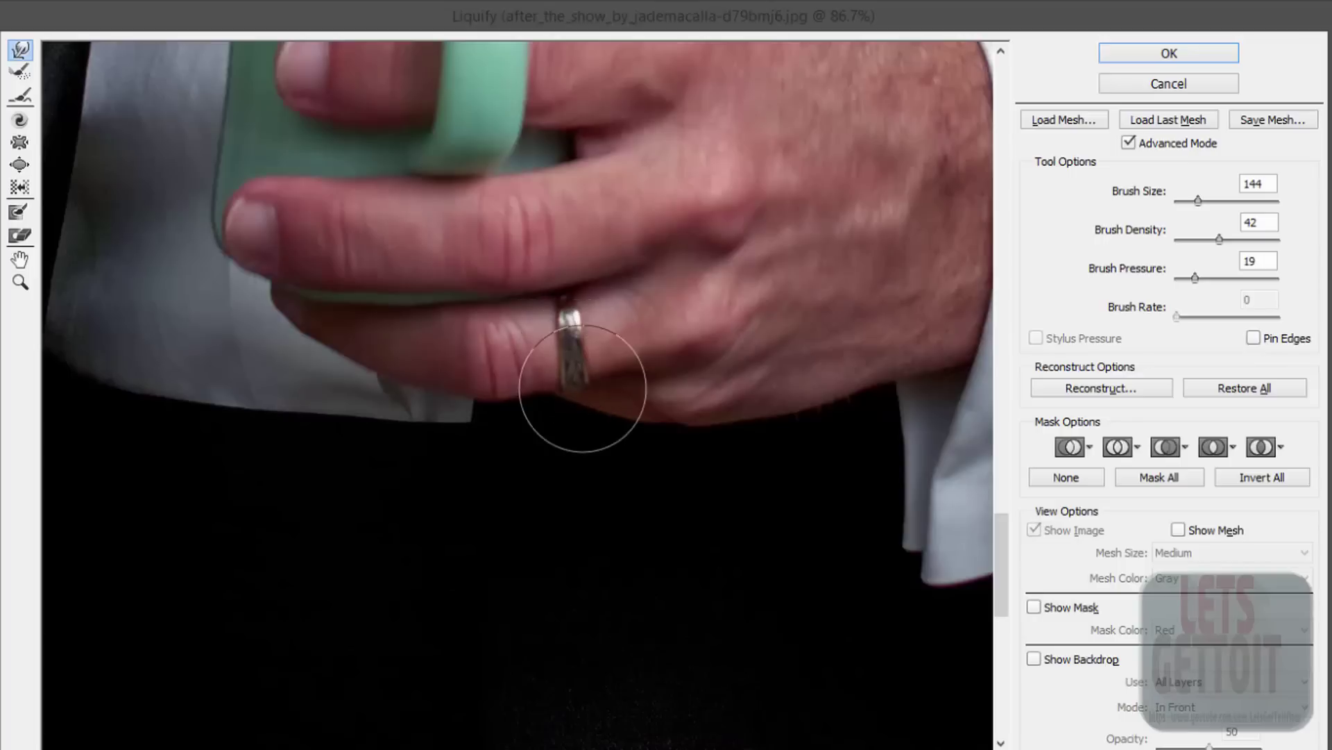
pyautogui.moveTo(715, 391); pyautogui.dragTo(680, 411)
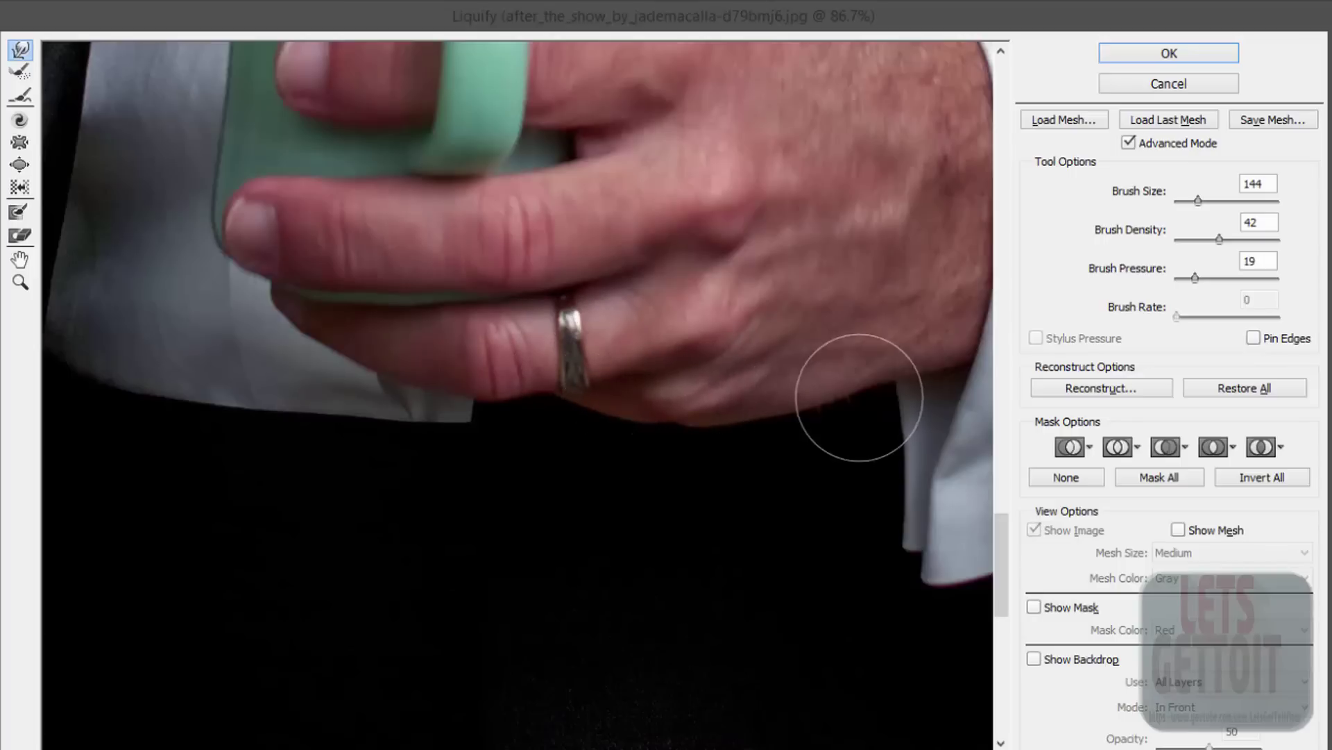
pyautogui.scroll(-2, 858, 388)
# Enlarge the warp brush to 418 and zoom out toward the hand and jacket
pyautogui.scroll(-2, 853, 368)
pyautogui.scroll(-2, 851, 362)
pyautogui.scroll(-2, 849, 360)
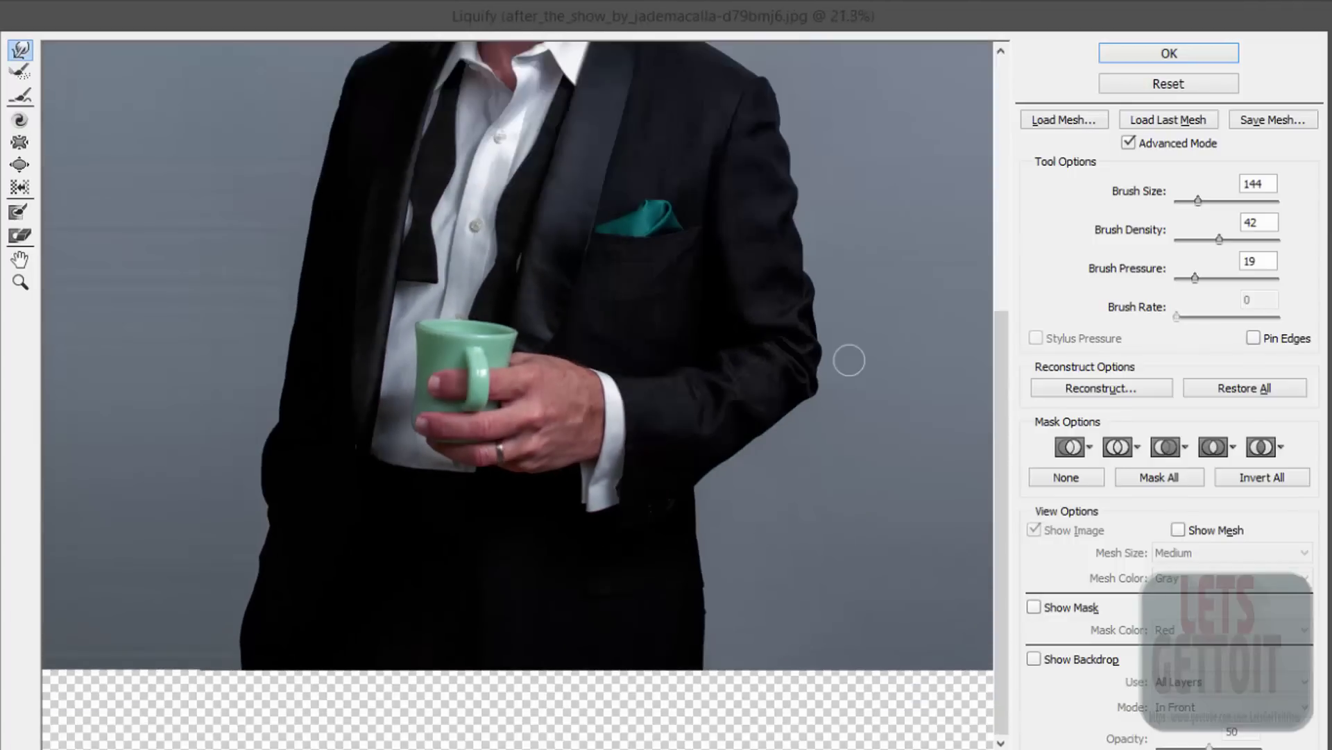
pyautogui.scroll(1, 706, 400)
pyautogui.scroll(1, 542, 451)
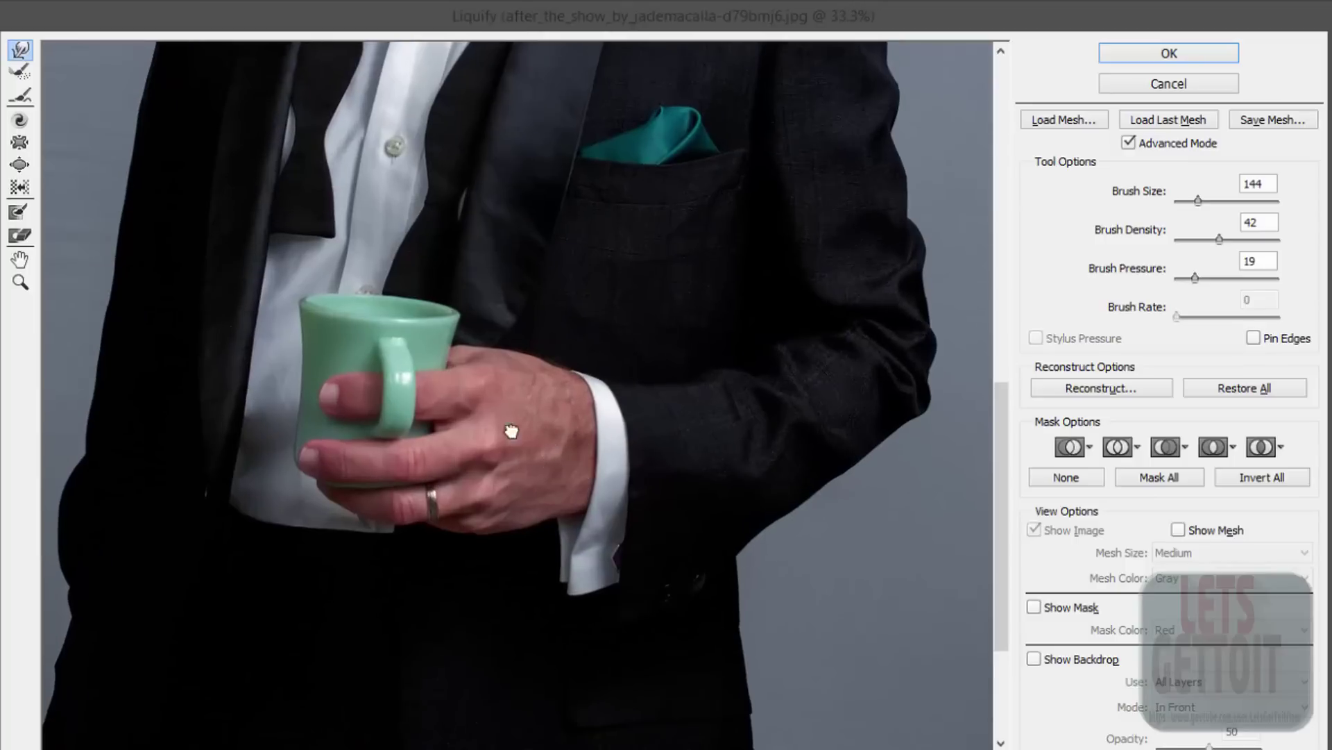
pyautogui.moveTo(510, 431); pyautogui.dragTo(434, 399)
pyautogui.scroll(1, 579, 440)
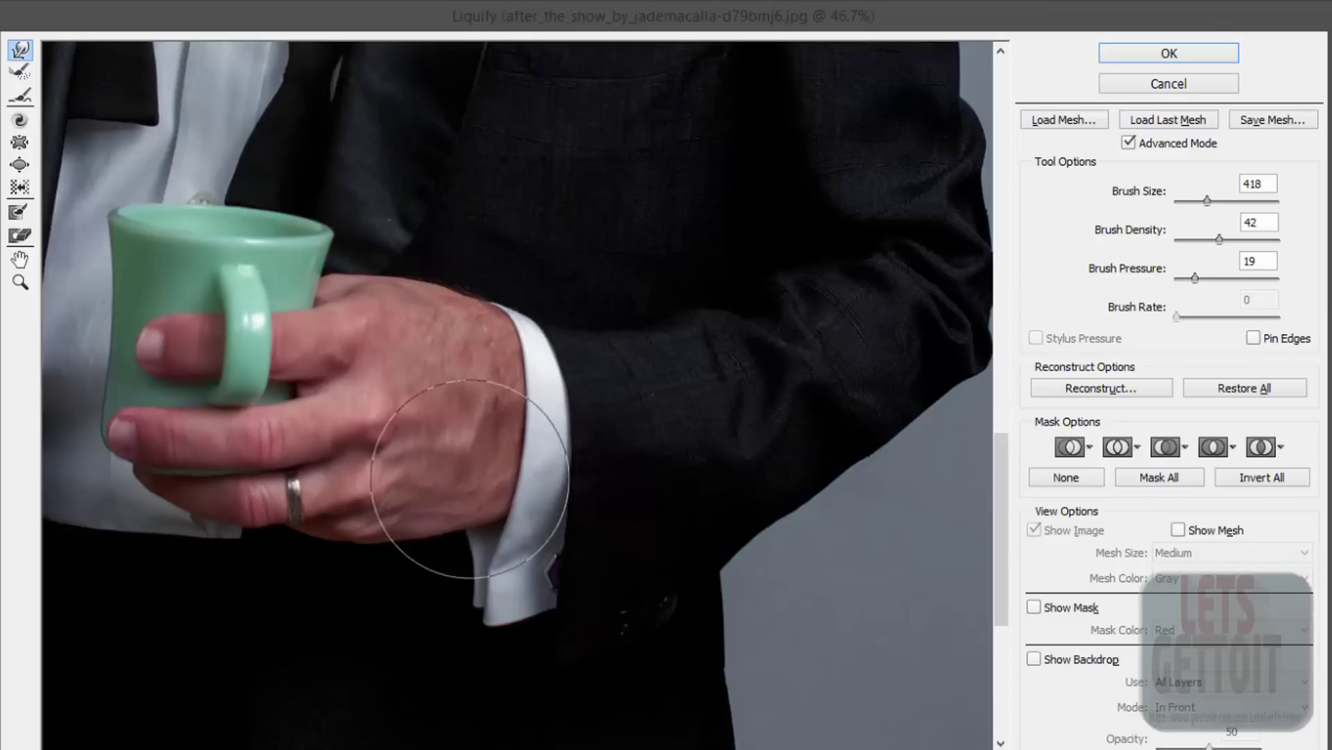
pyautogui.scroll(-2, 451, 389)
pyautogui.scroll(-2, 564, 311)
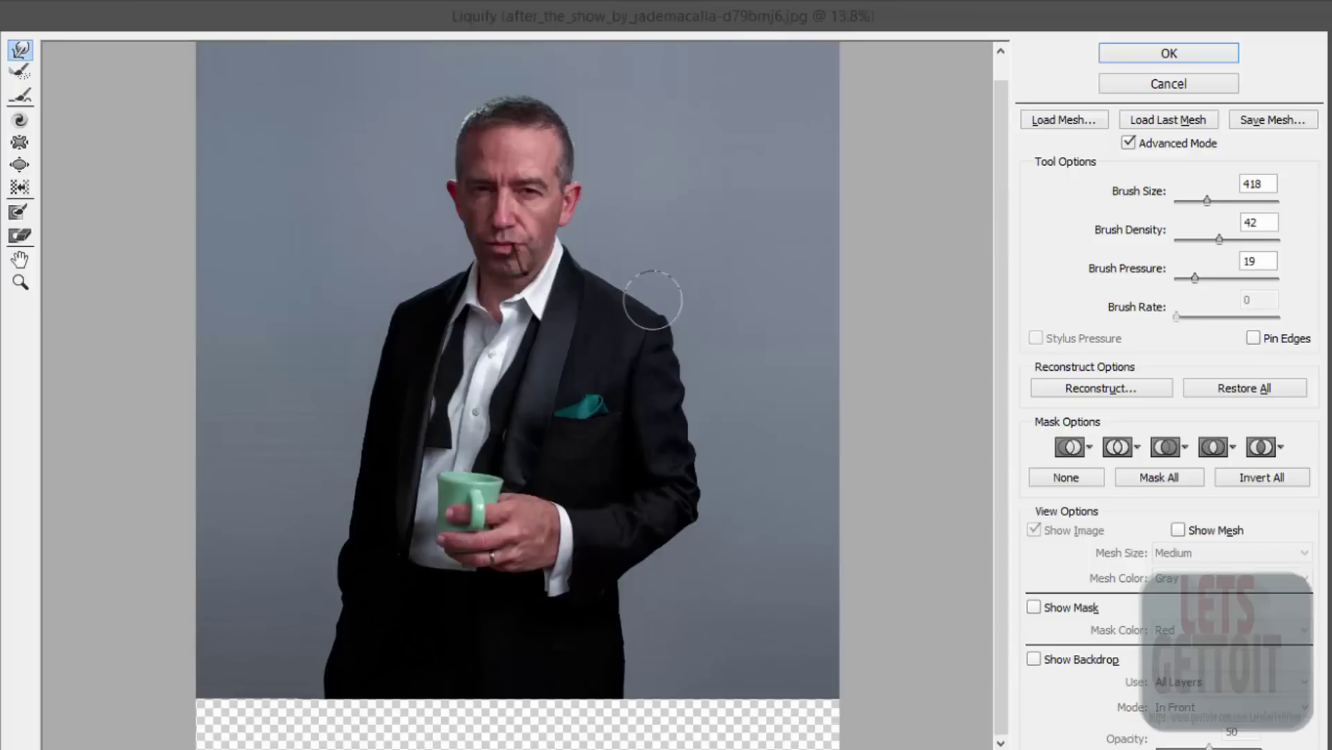
# Commit the Liquify warp and toggle the warped layer to compare it with the original
pyautogui.click(1204, 59)
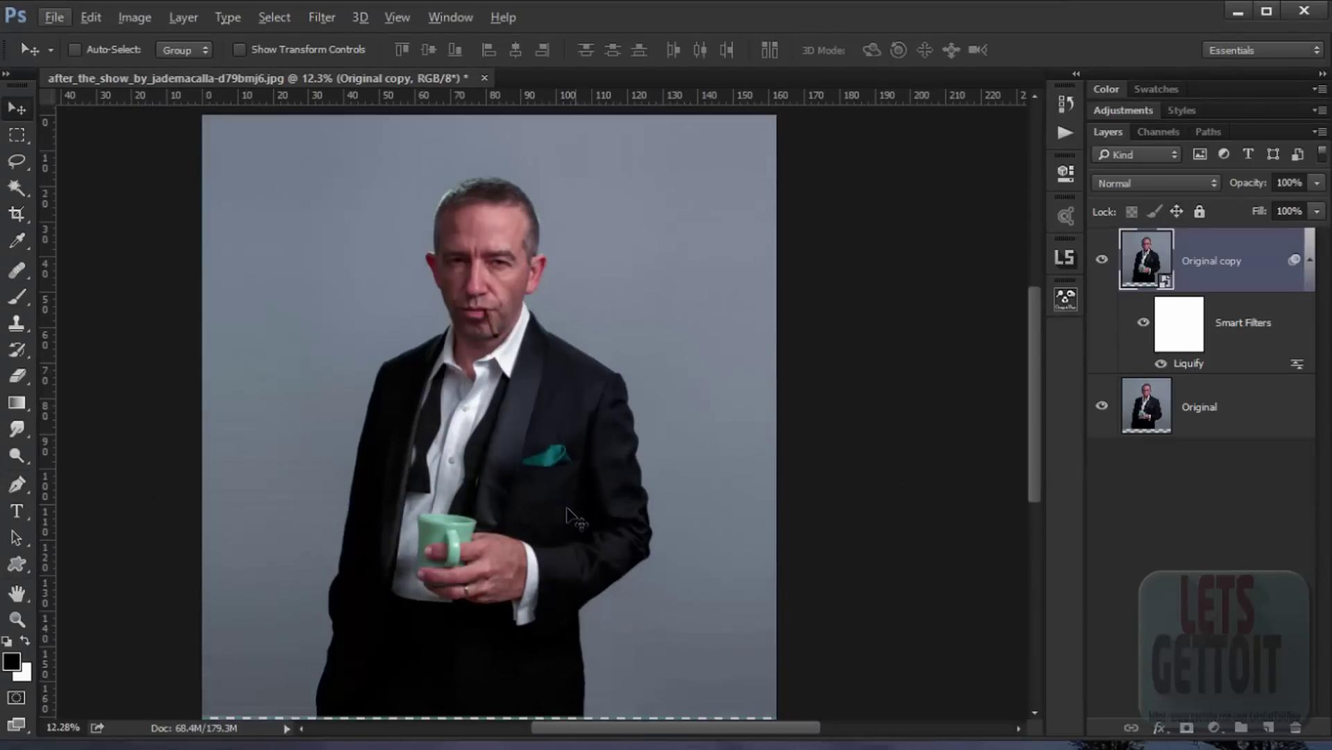
pyautogui.hotkey('ctrl', ',')
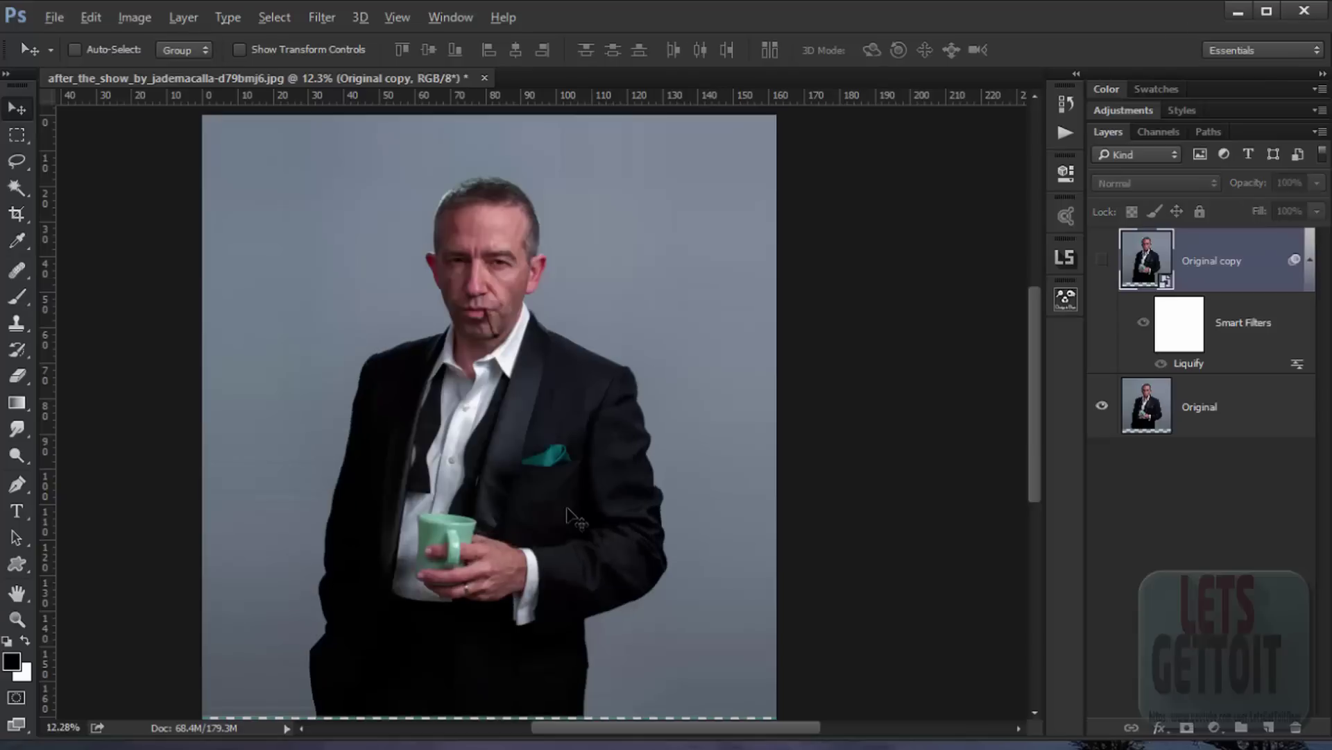
pyautogui.hotkey('ctrl', ',')
pyautogui.hotkey('ctrl', ',')
pyautogui.hotkey('ctrl', ',')
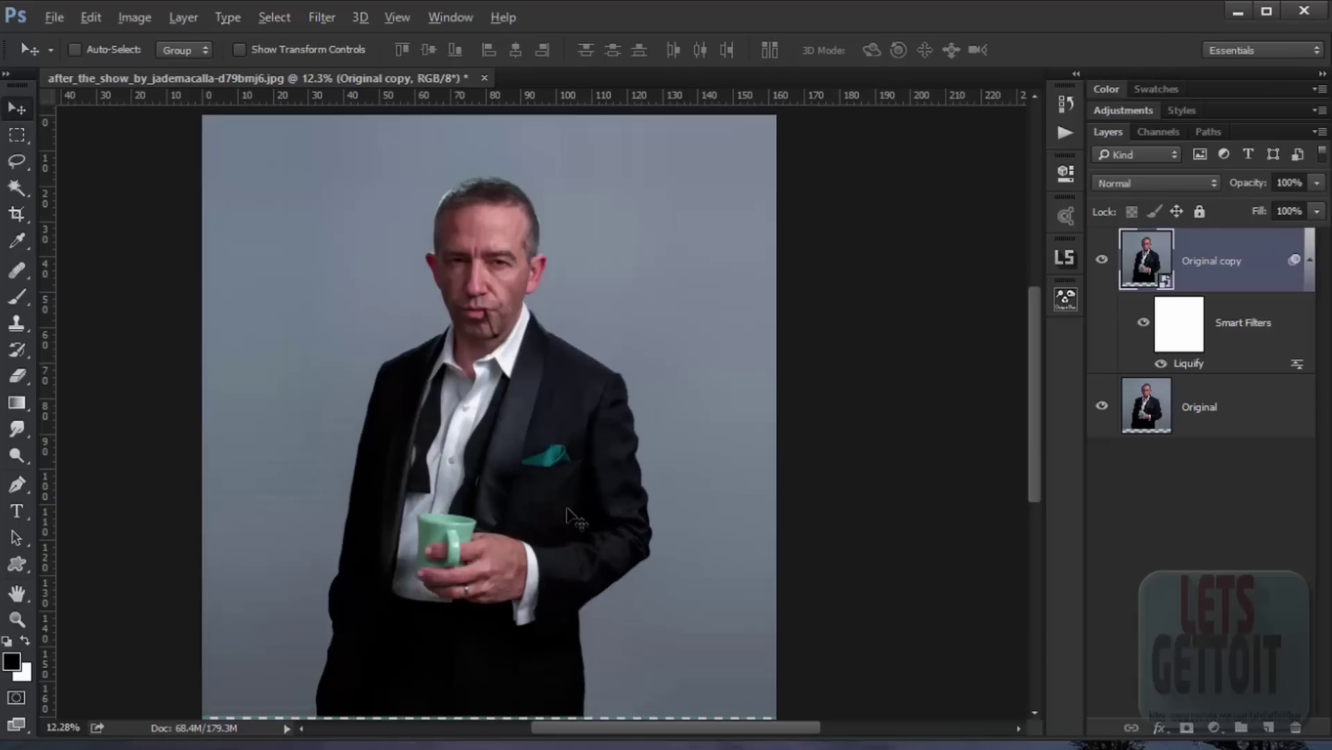
pyautogui.hotkey('ctrl', ',')
# Zoom in to inspect the warped figure, then fit the whole image in the window
pyautogui.scroll(1, 567, 515)
pyautogui.scroll(1, 567, 515)
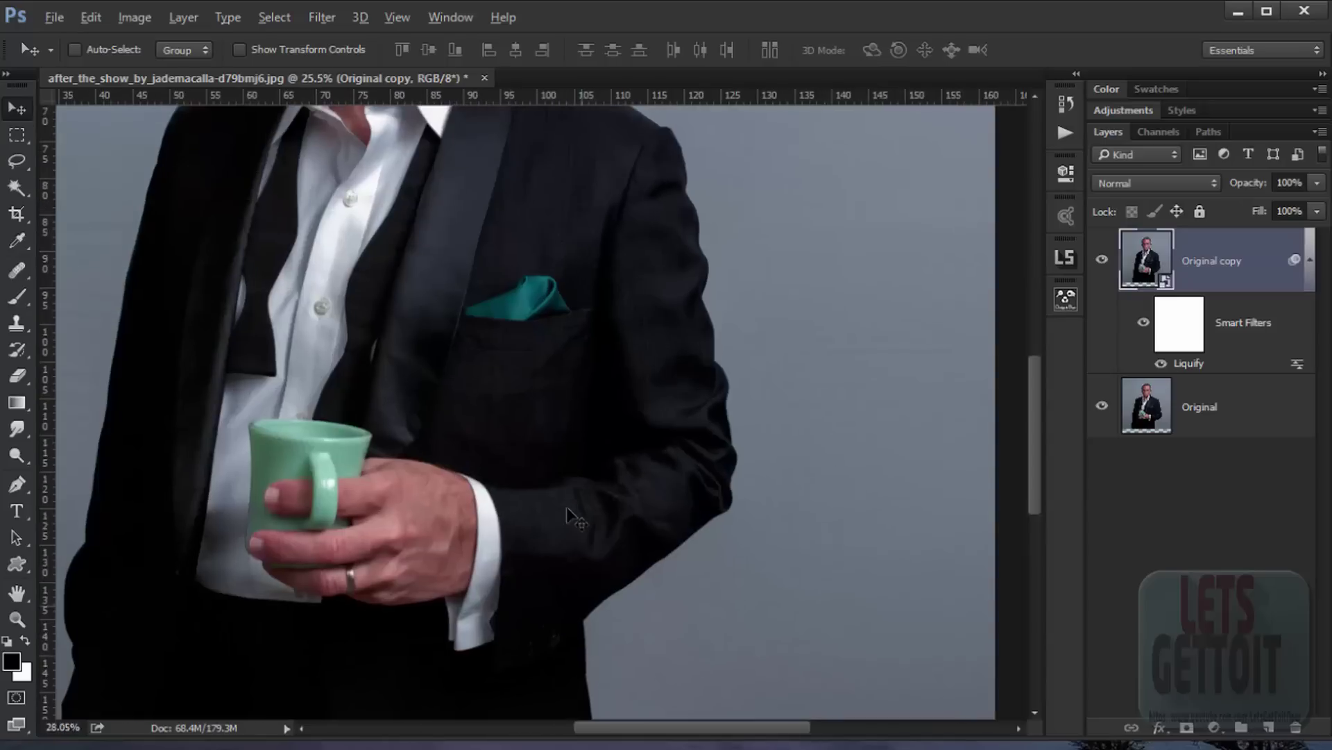
pyautogui.scroll(1, 567, 515)
pyautogui.scroll(1, 567, 515)
pyautogui.scroll(2, 567, 506)
pyautogui.scroll(2, 566, 506)
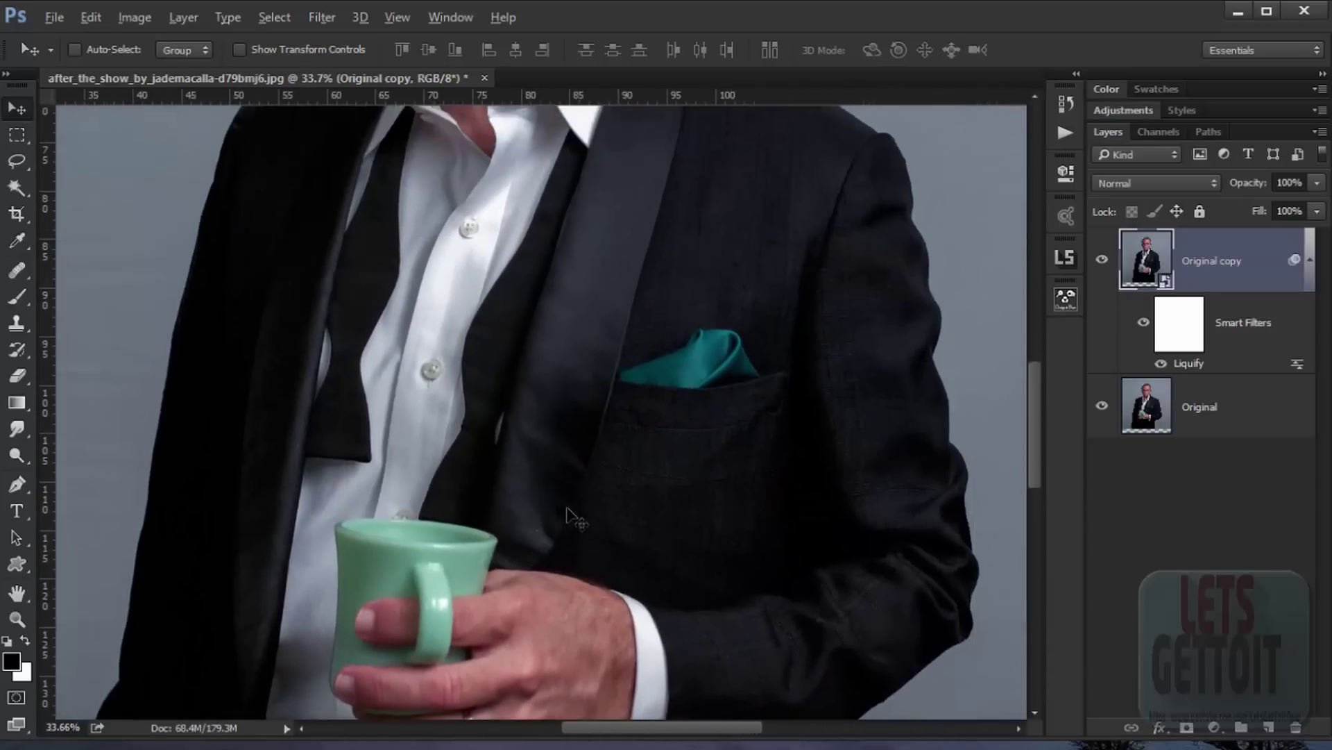
pyautogui.scroll(1, 566, 506)
pyautogui.scroll(4, 566, 506)
pyautogui.scroll(1, 566, 507)
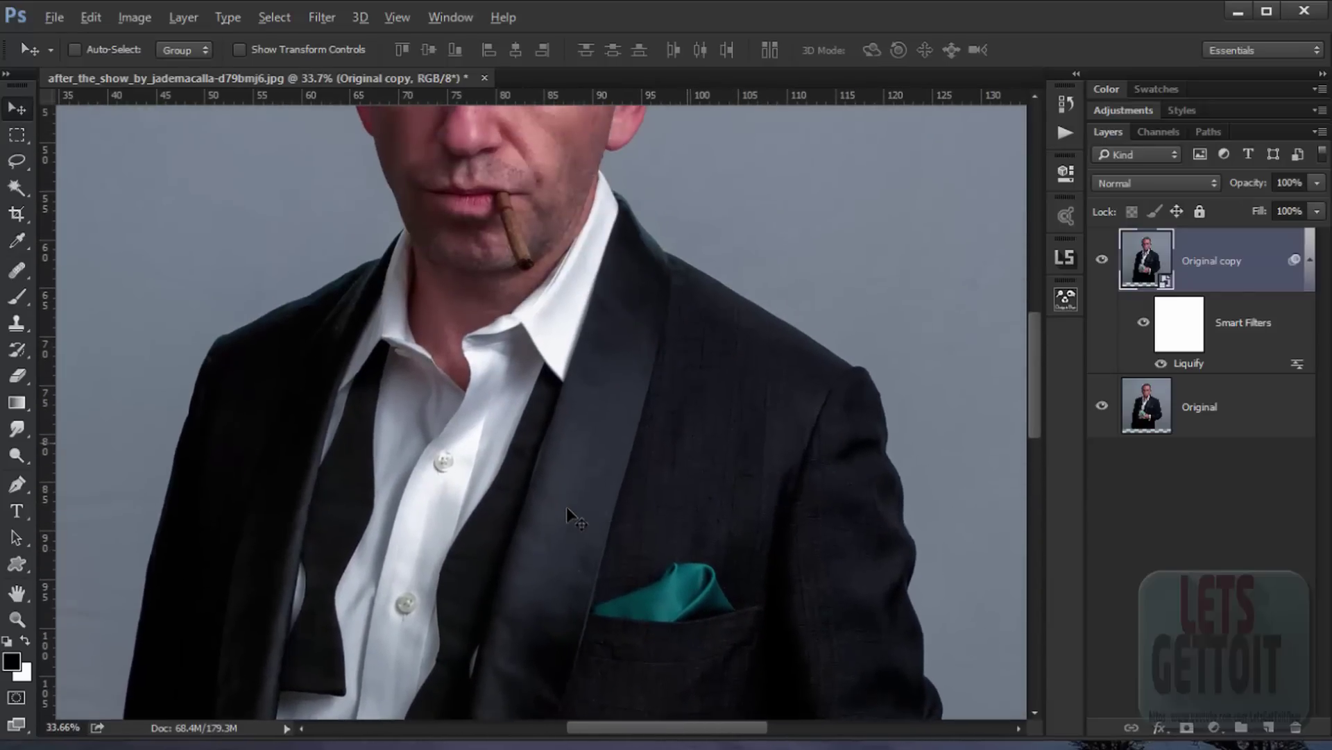
pyautogui.scroll(3, 567, 507)
pyautogui.scroll(1, 567, 507)
pyautogui.hscroll(1, 567, 507)
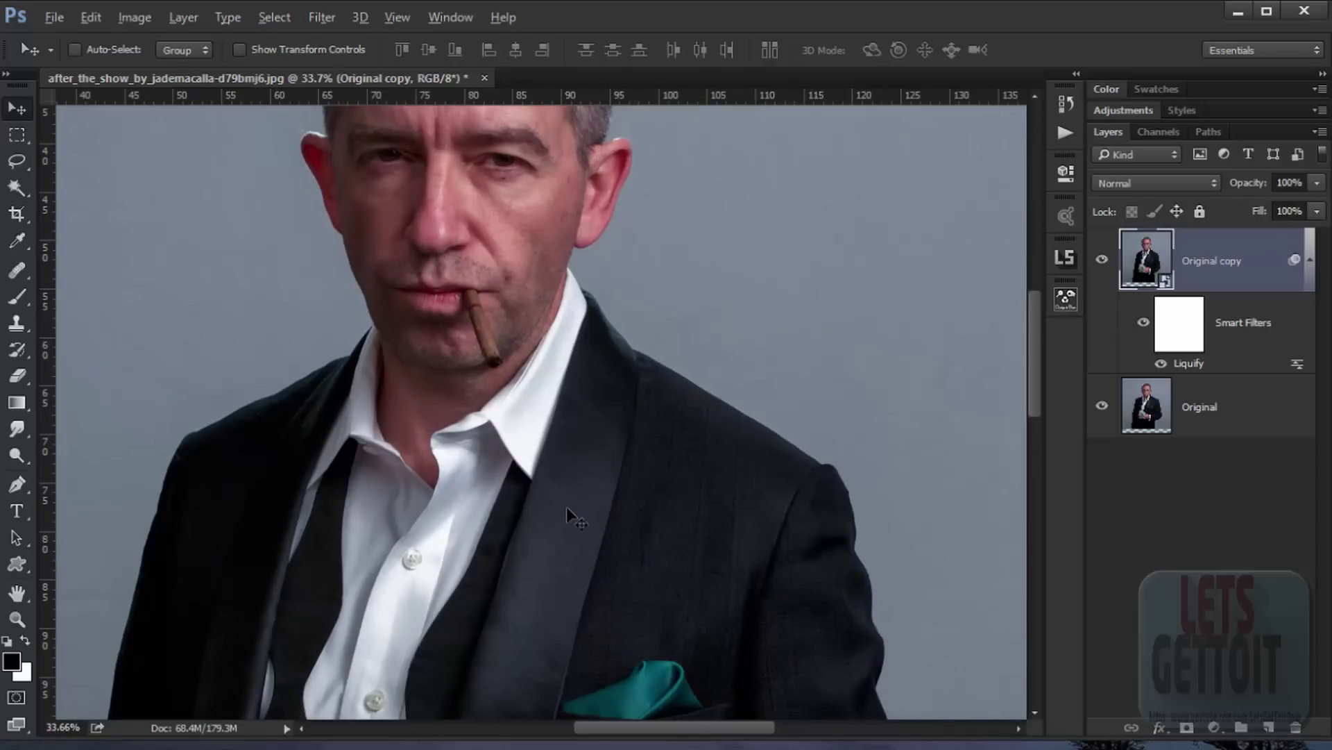
pyautogui.scroll(-2, 566, 510)
pyautogui.scroll(-1, 566, 510)
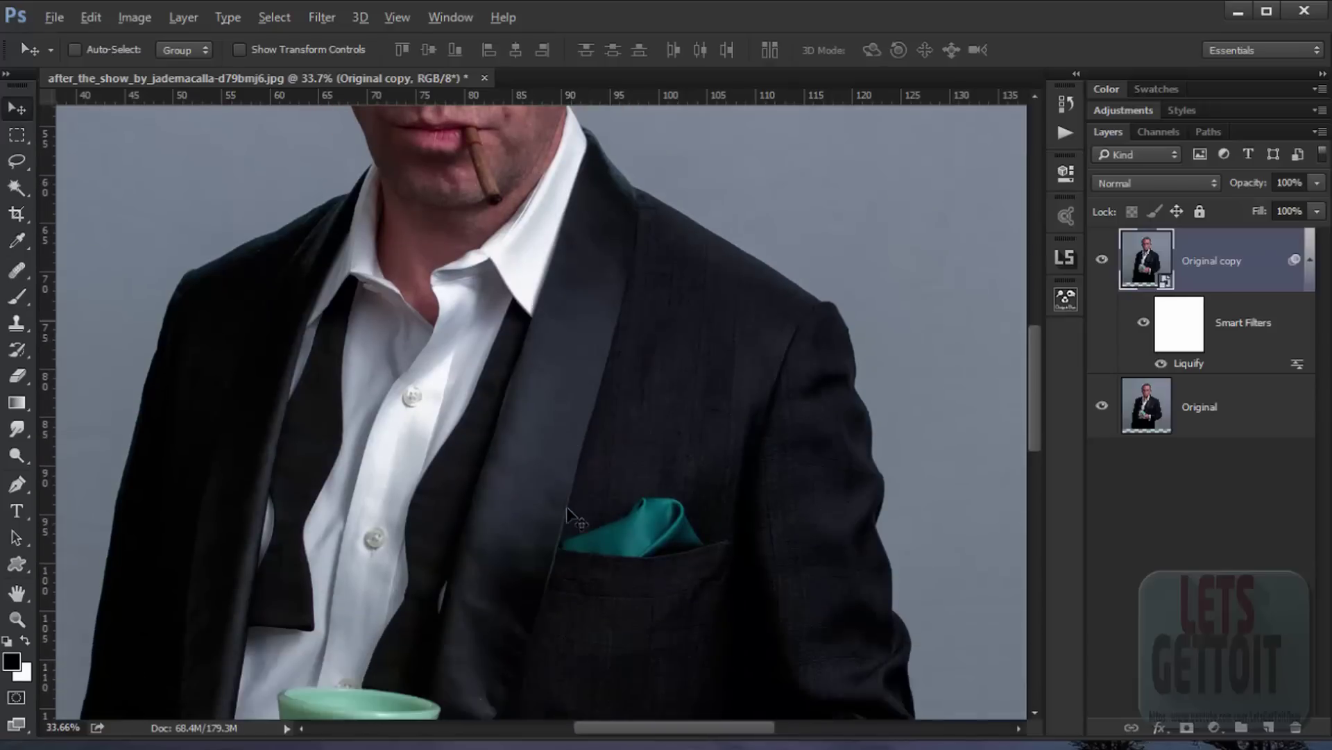
pyautogui.scroll(1, 567, 514)
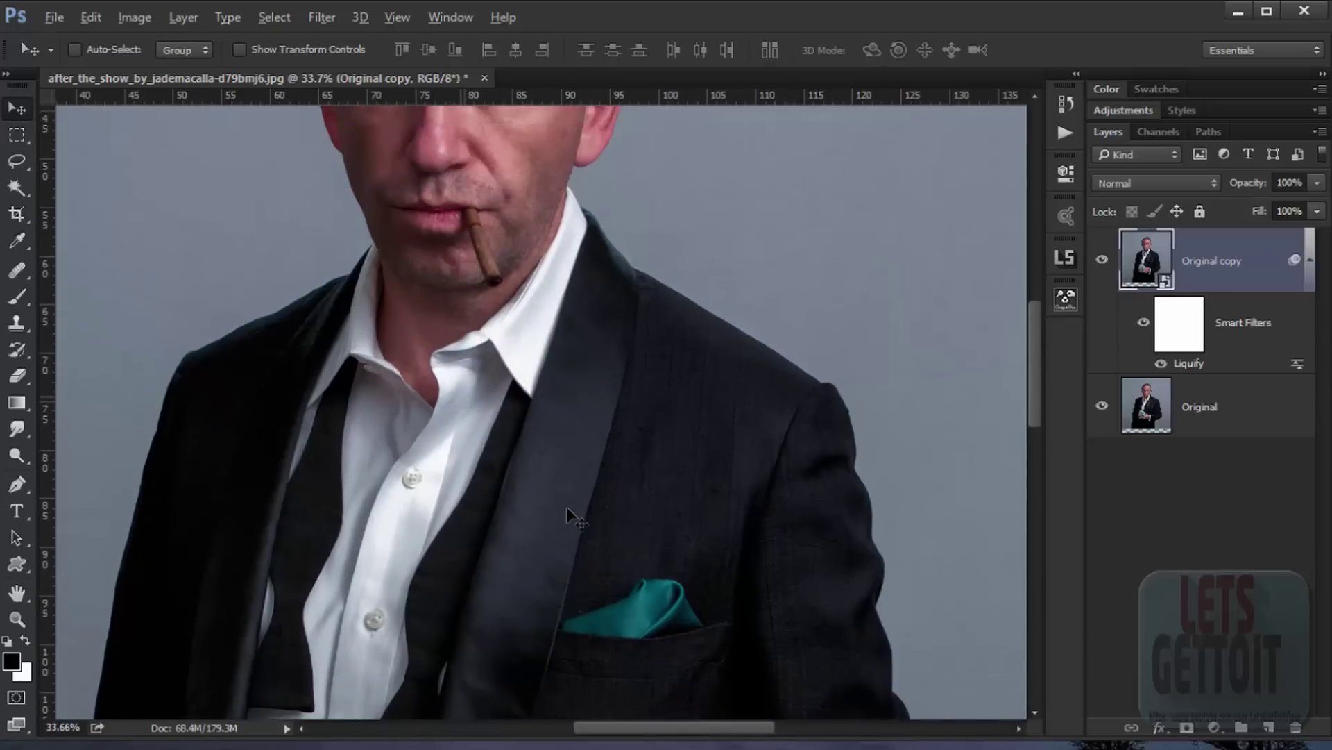
pyautogui.scroll(1, 568, 513)
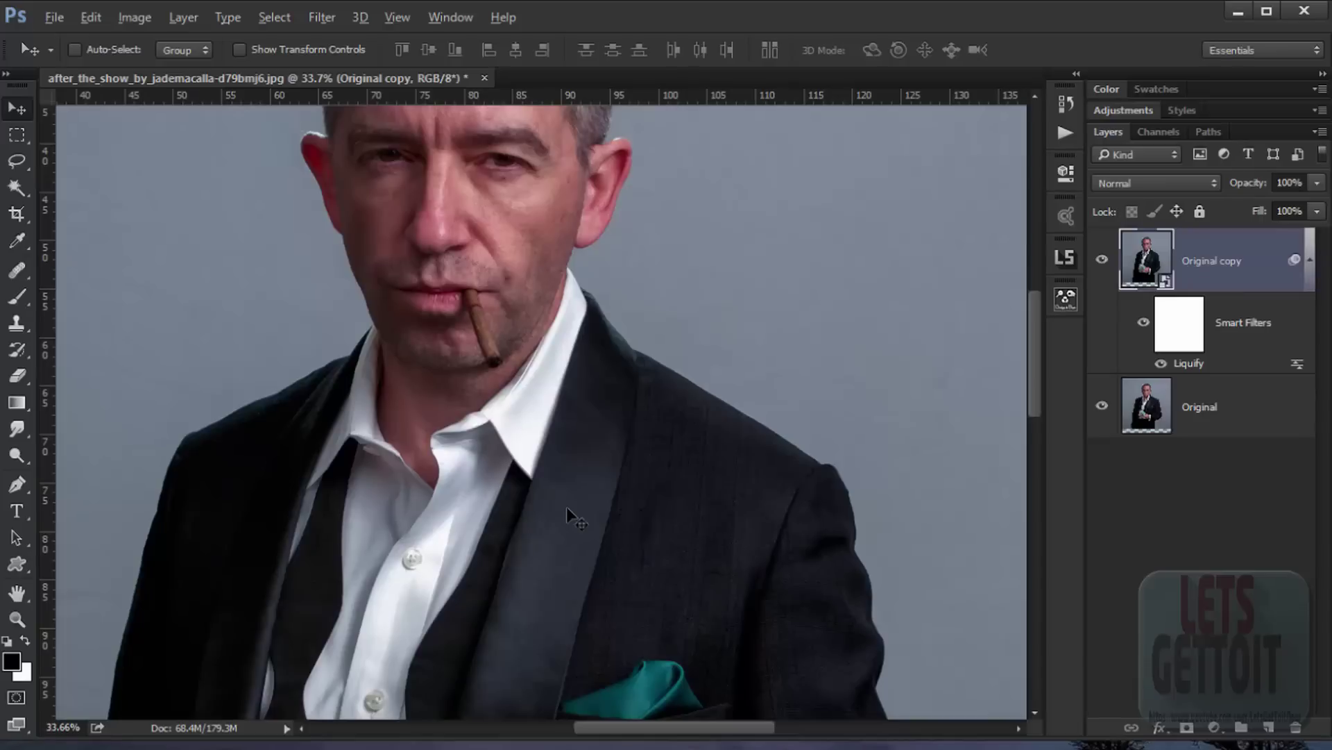
pyautogui.scroll(-2, 567, 508)
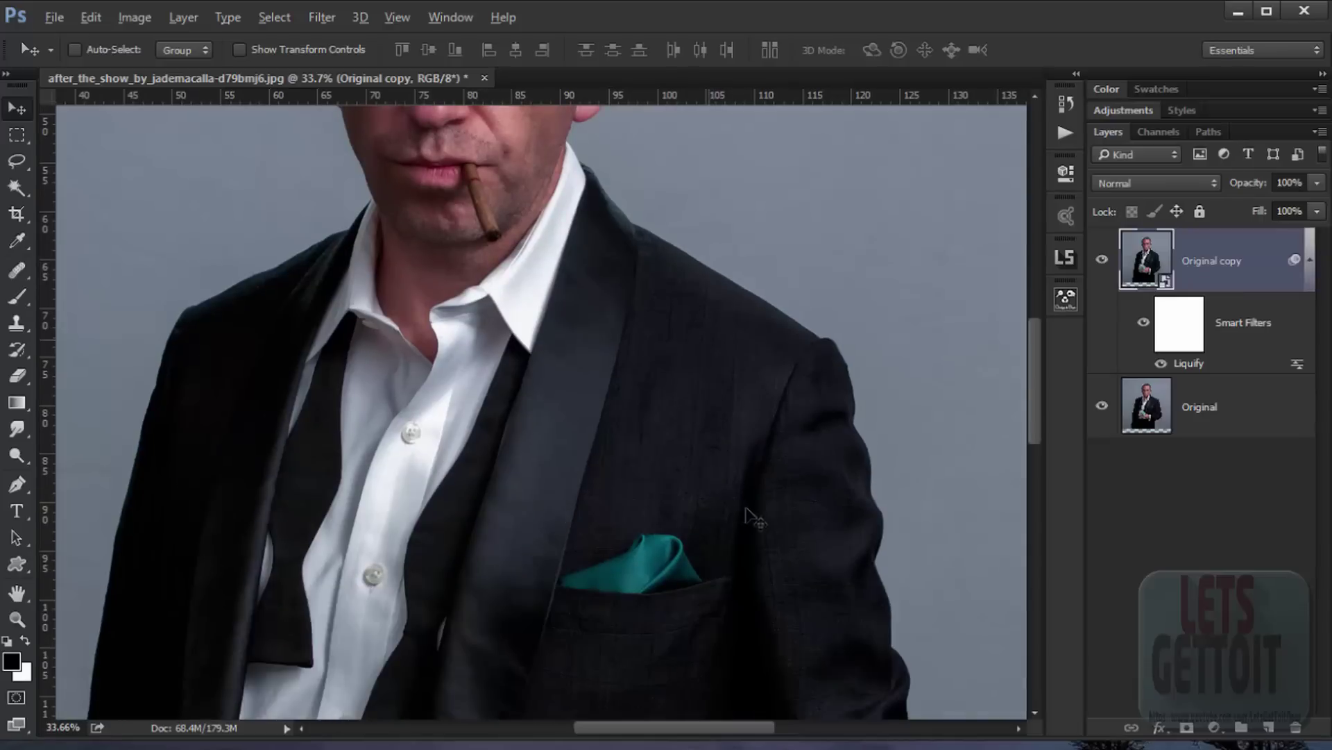
pyautogui.hotkey('ctrl', '0')
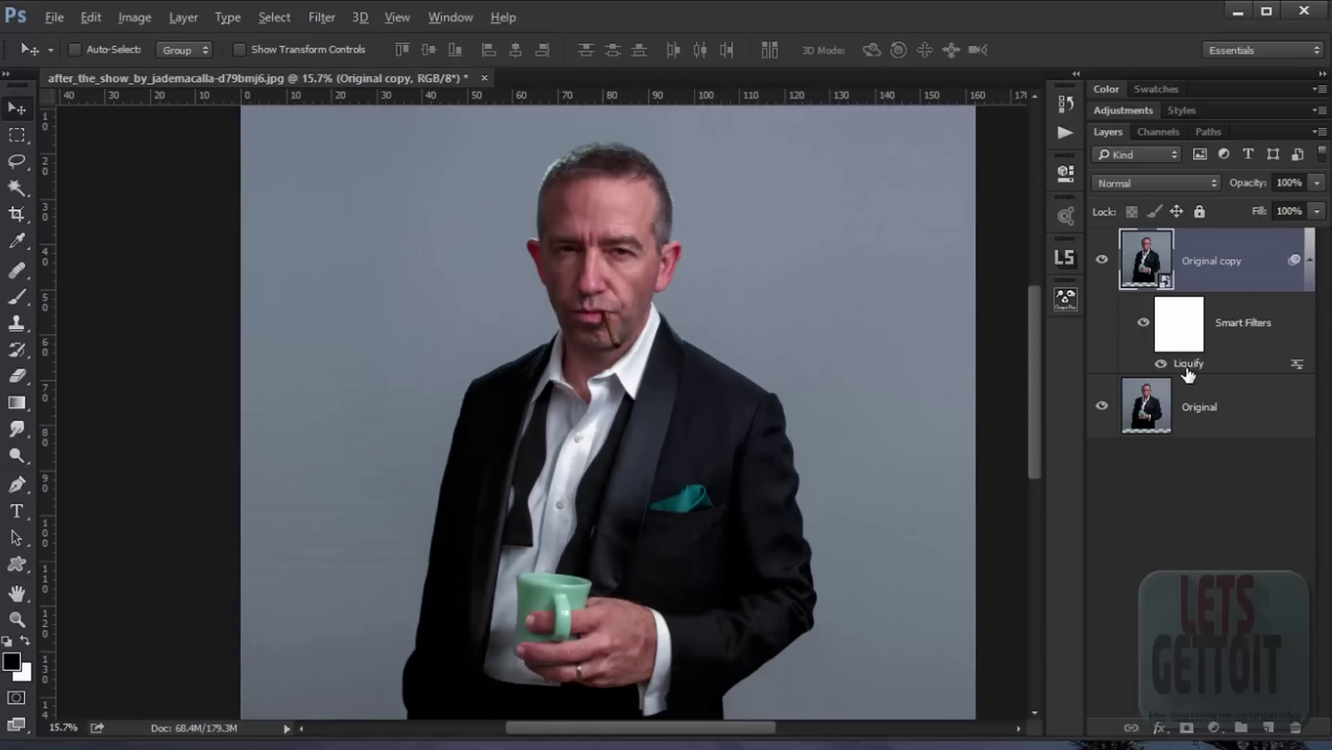
# Reopen the Liquify smart filter, zoom in, and enlarge the warp brush to 990
pyautogui.doubleClick(1187, 364)
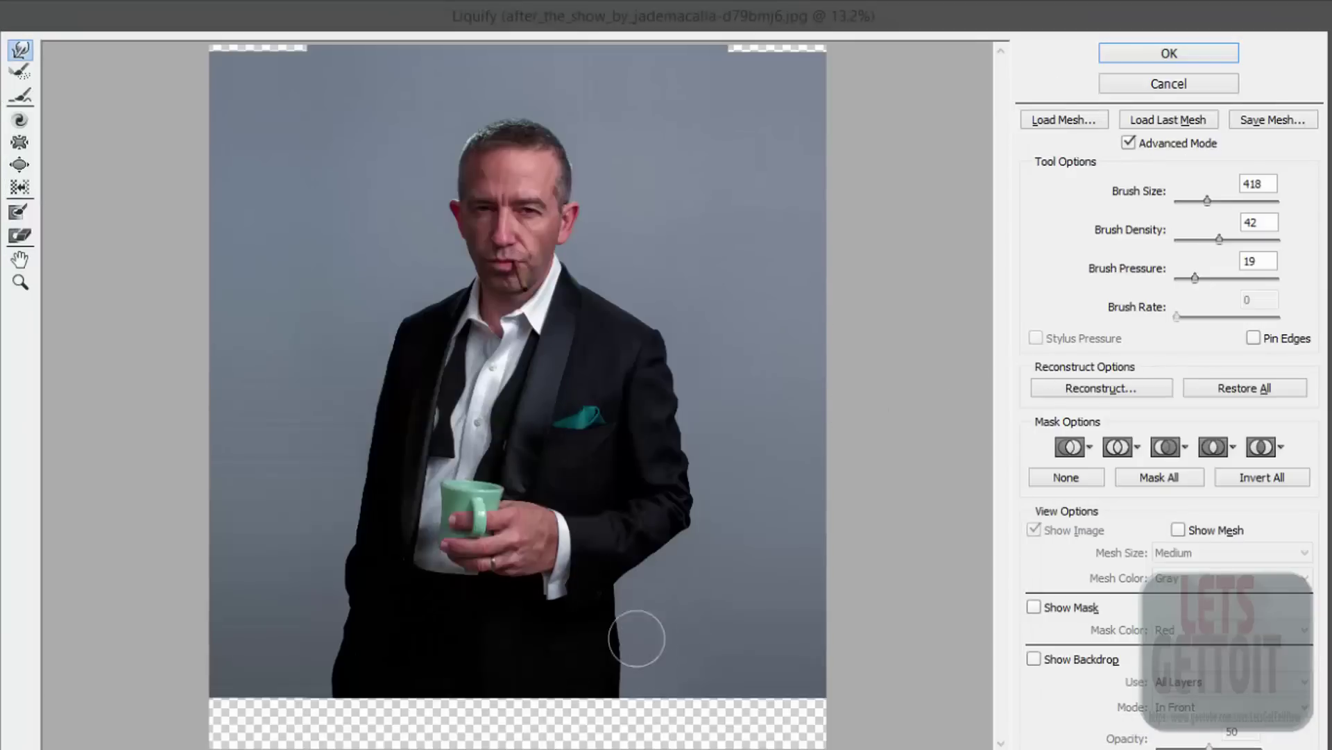
pyautogui.hotkey('ctrl', '+')
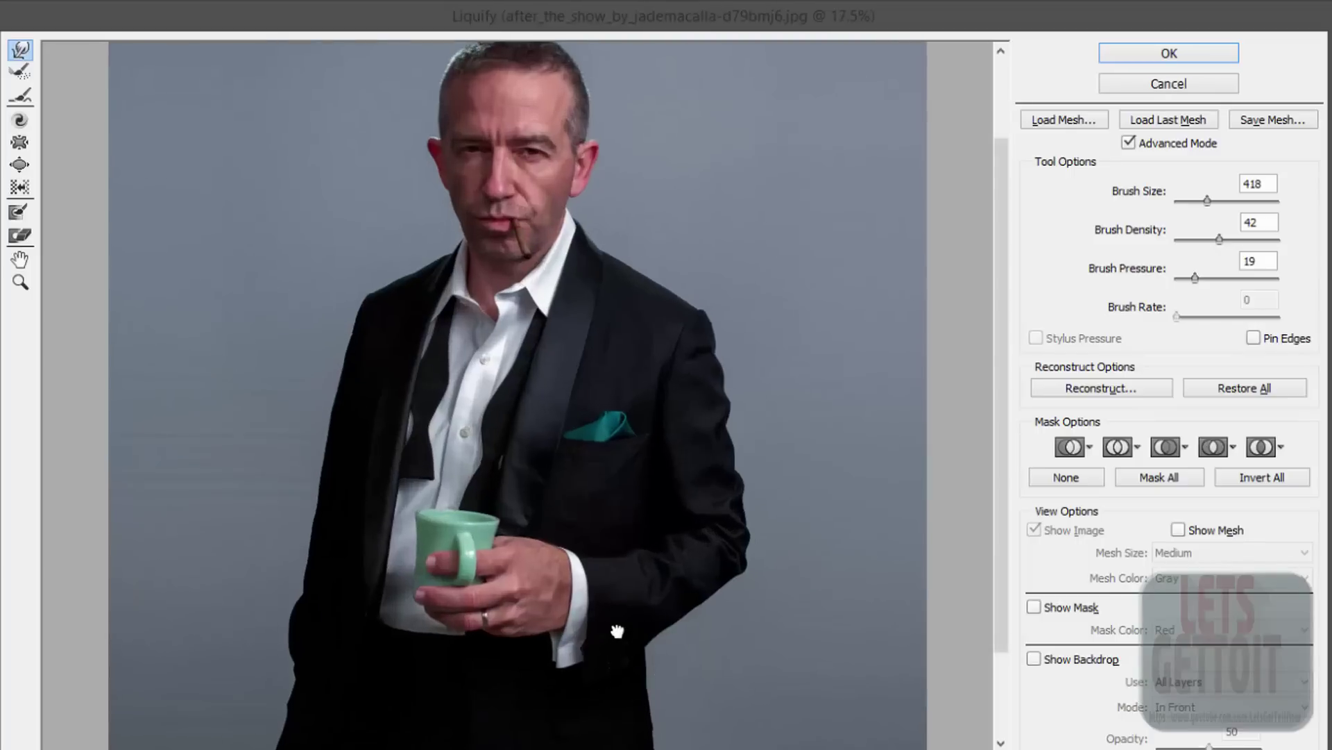
pyautogui.scroll(-3, 615, 630)
pyautogui.click(1219, 202)
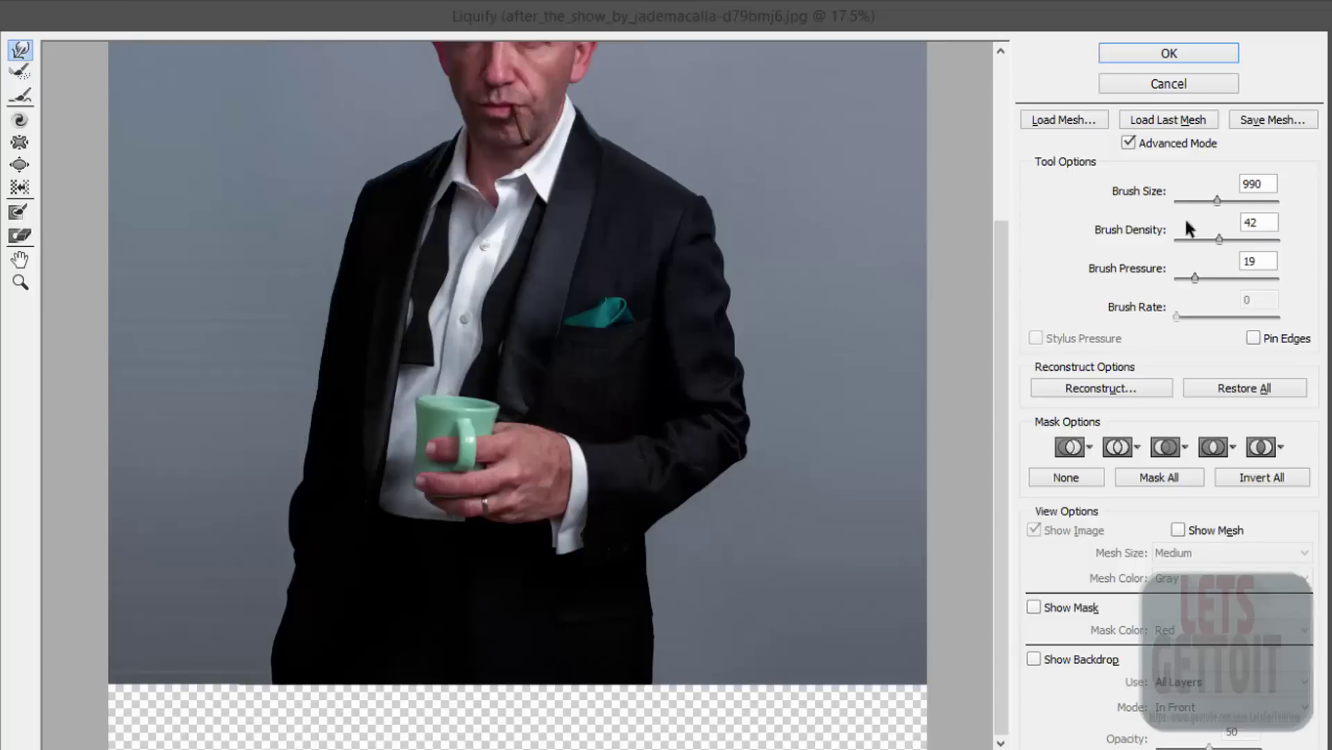
# Forward Warp the jacket's lower edges inward and smooth the bulge on its left edge
pyautogui.moveTo(651, 624)
pyautogui.mouseDown()
pyautogui.moveTo(634, 639)
pyautogui.moveTo(687, 634)
pyautogui.moveTo(690, 653)
pyautogui.moveTo(648, 624)
pyautogui.moveTo(655, 633)
pyautogui.moveTo(677, 589)
pyautogui.moveTo(639, 687)
pyautogui.moveTo(663, 654)
pyautogui.moveTo(648, 551)
pyautogui.moveTo(669, 535)
pyautogui.moveTo(639, 580)
pyautogui.moveTo(664, 568)
pyautogui.moveTo(675, 595)
pyautogui.moveTo(654, 640)
pyautogui.moveTo(659, 679)
pyautogui.mouseUp()
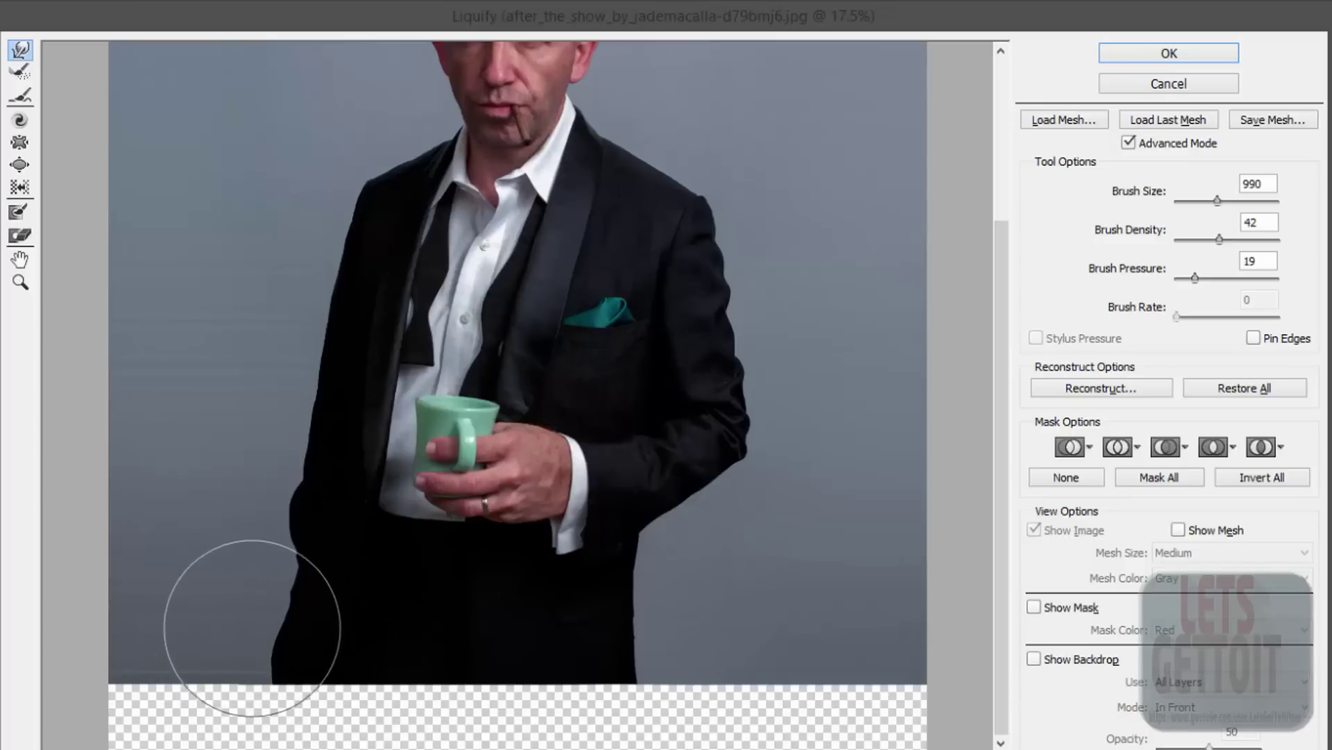
pyautogui.moveTo(257, 647)
pyautogui.mouseDown()
pyautogui.moveTo(277, 655)
pyautogui.moveTo(232, 635)
pyautogui.moveTo(274, 640)
pyautogui.moveTo(238, 654)
pyautogui.moveTo(267, 602)
pyautogui.moveTo(238, 476)
pyautogui.moveTo(268, 476)
pyautogui.moveTo(278, 429)
pyautogui.moveTo(256, 506)
pyautogui.moveTo(271, 517)
pyautogui.moveTo(262, 476)
pyautogui.moveTo(290, 414)
pyautogui.moveTo(238, 381)
pyautogui.moveTo(298, 327)
pyautogui.moveTo(312, 262)
pyautogui.moveTo(238, 343)
pyautogui.moveTo(273, 369)
pyautogui.moveTo(232, 423)
pyautogui.moveTo(258, 452)
pyautogui.moveTo(220, 583)
pyautogui.moveTo(267, 668)
pyautogui.mouseUp()
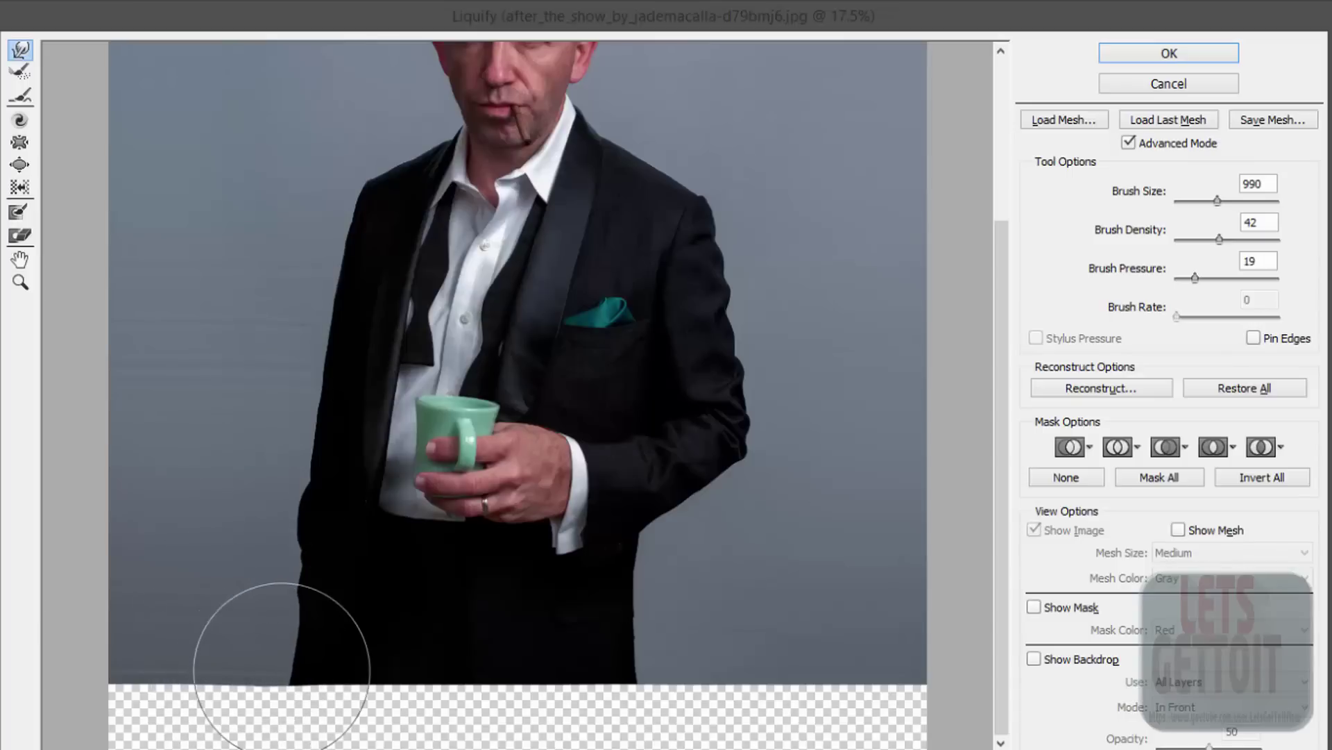
pyautogui.moveTo(662, 680)
pyautogui.mouseDown()
pyautogui.moveTo(644, 545)
pyautogui.moveTo(664, 565)
pyautogui.moveTo(627, 685)
pyautogui.moveTo(631, 595)
pyautogui.mouseUp()
pyautogui.moveTo(264, 604); pyautogui.dragTo(258, 440)
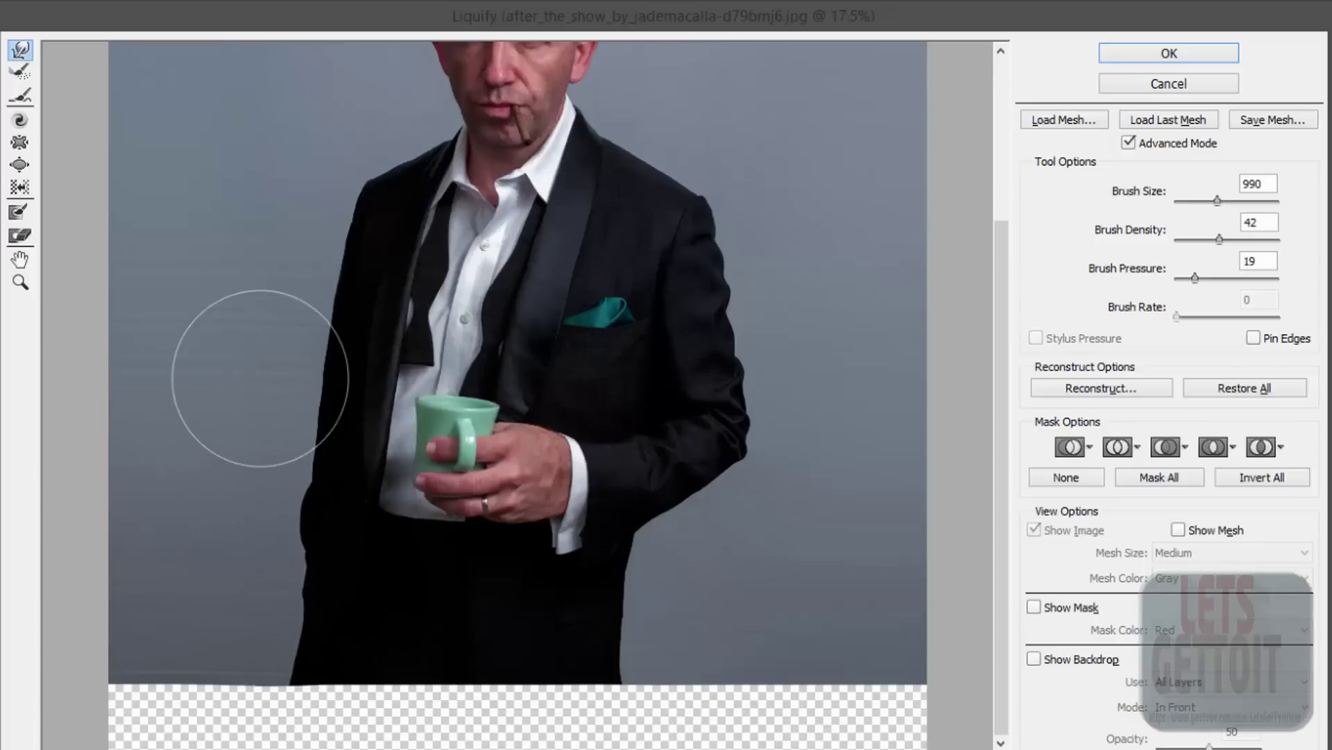
pyautogui.moveTo(282, 474); pyautogui.dragTo(319, 646)
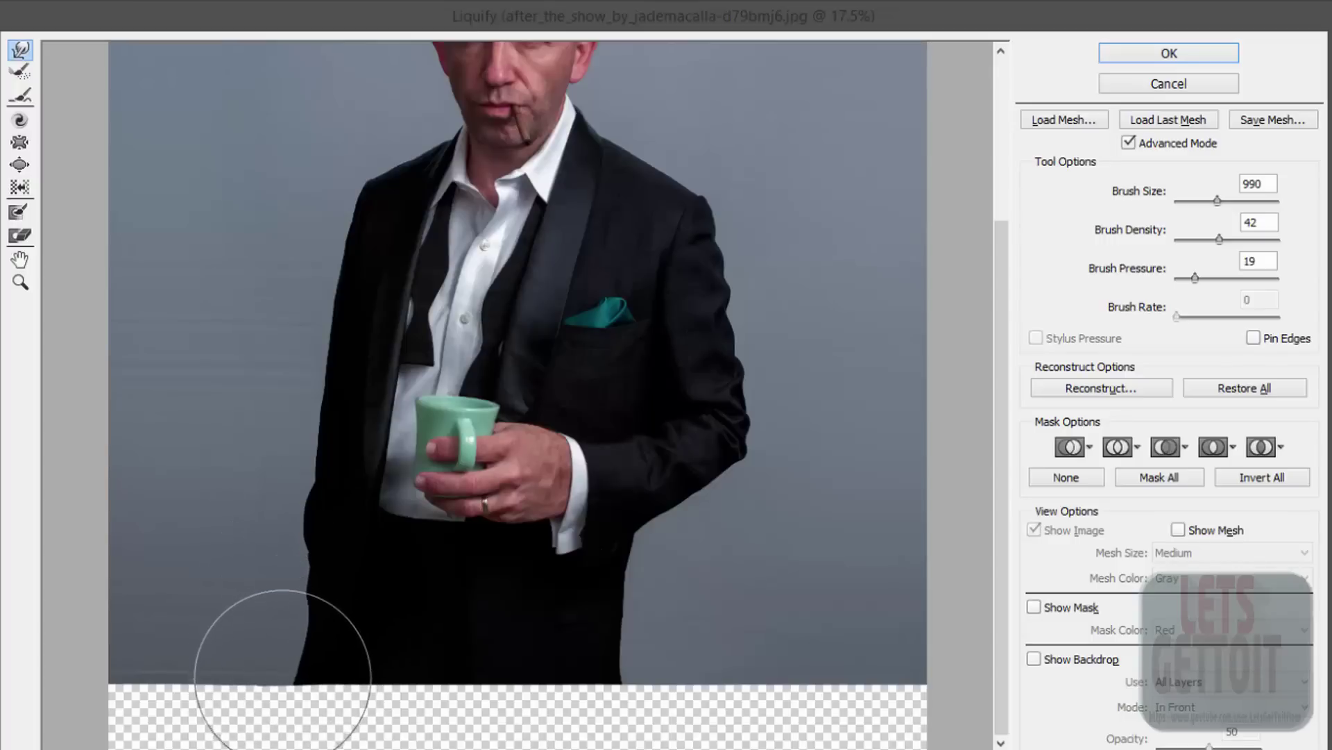
# Zoom in on the jacket hem and shrink the warp brush to about 215
pyautogui.scroll(-1, 445, 632)
pyautogui.scroll(1, 576, 645)
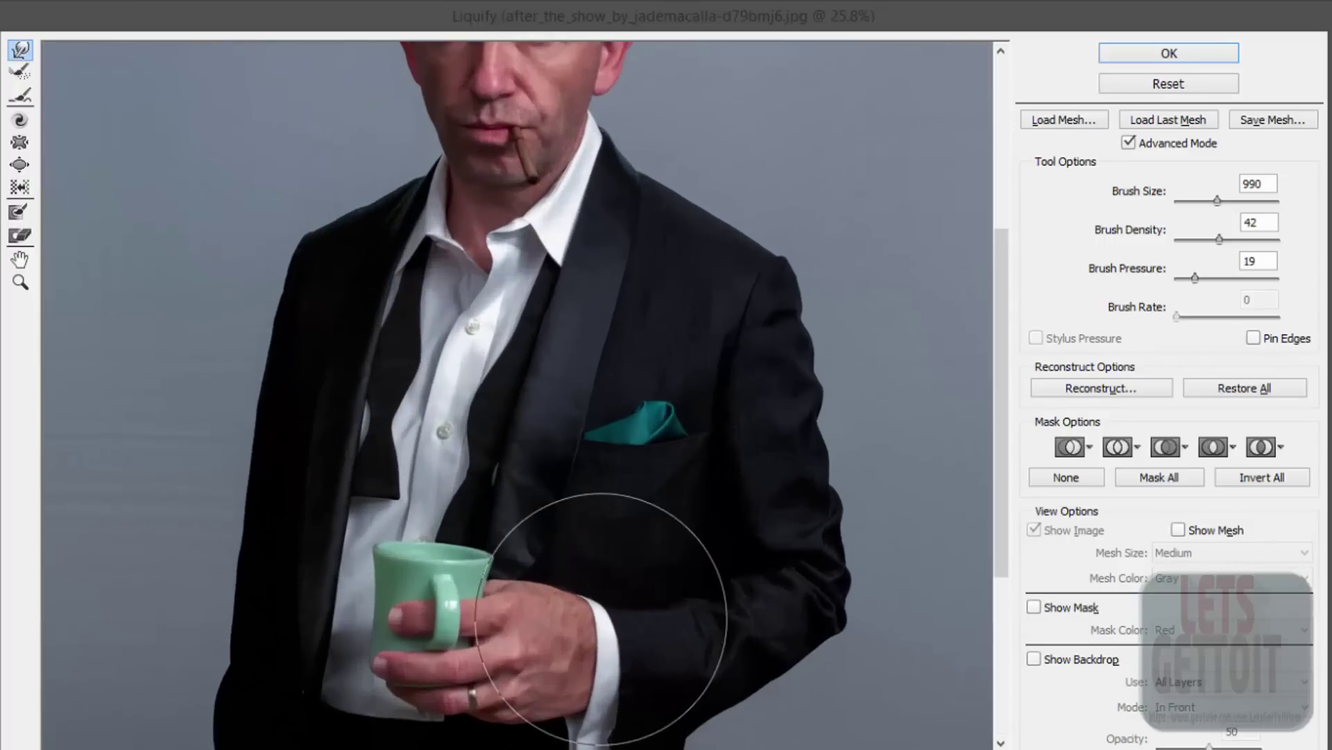
pyautogui.scroll(1, 610, 477)
pyautogui.scroll(1, 648, 583)
pyautogui.scroll(1, 671, 639)
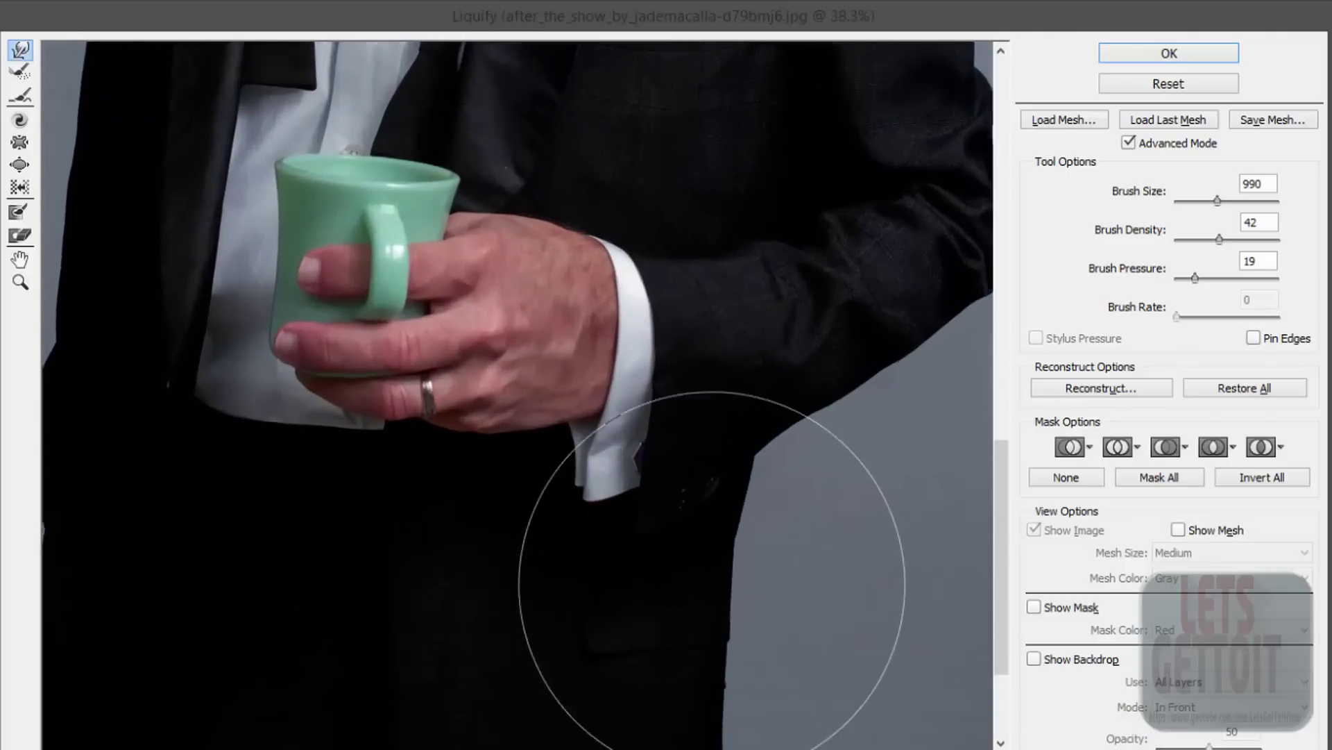
pyautogui.scroll(1, 655, 485)
pyautogui.scroll(1, 669, 496)
pyautogui.moveTo(670, 496); pyautogui.dragTo(561, 389)
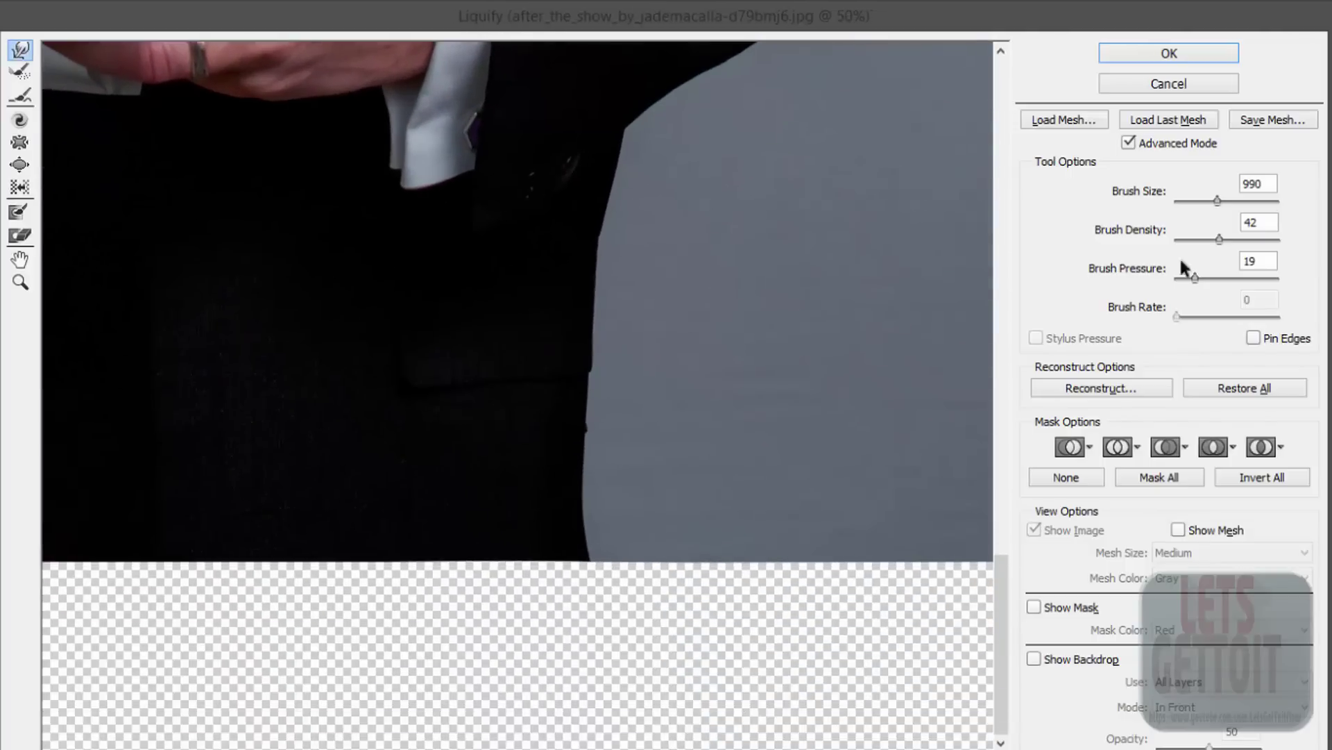
pyautogui.moveTo(1216, 200); pyautogui.dragTo(1204, 201)
pyautogui.moveTo(1197, 201); pyautogui.dragTo(1200, 201)
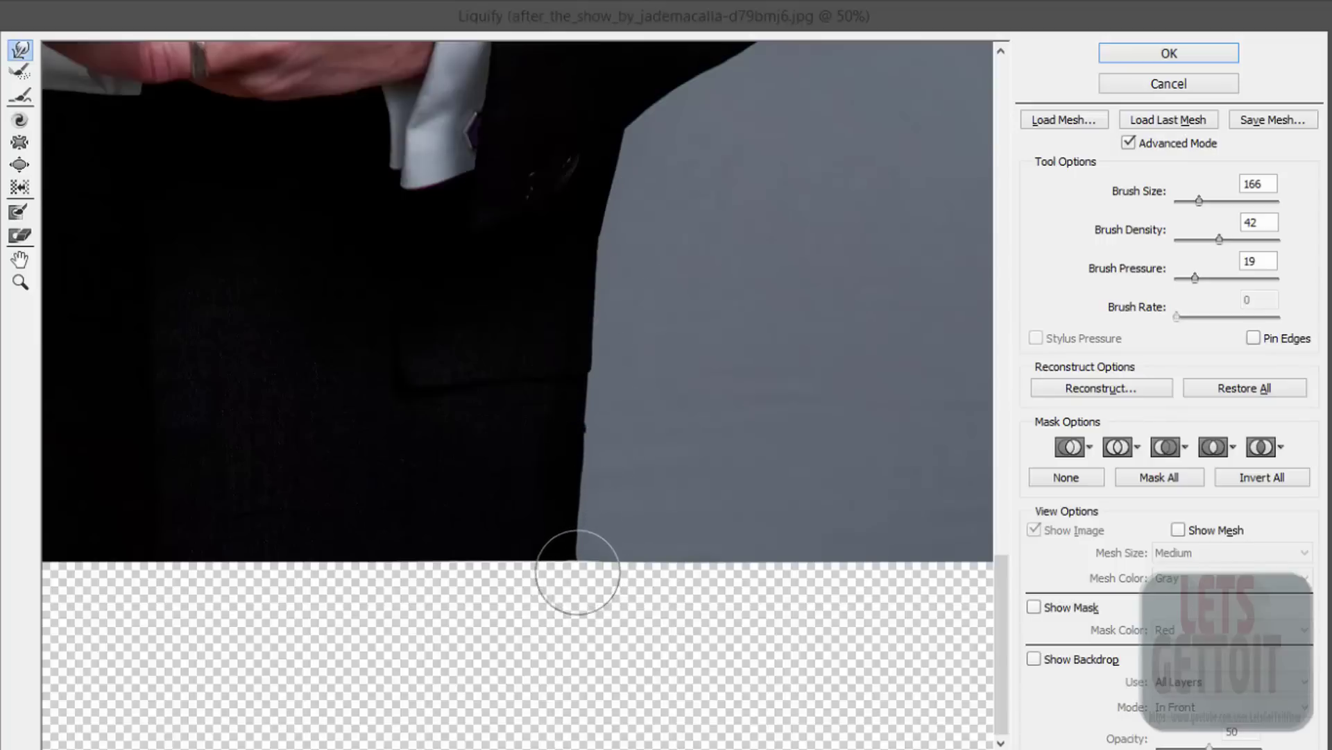
# Straighten the jacket's lower left edge and round off its bottom corner
pyautogui.scroll(-2, 580, 574)
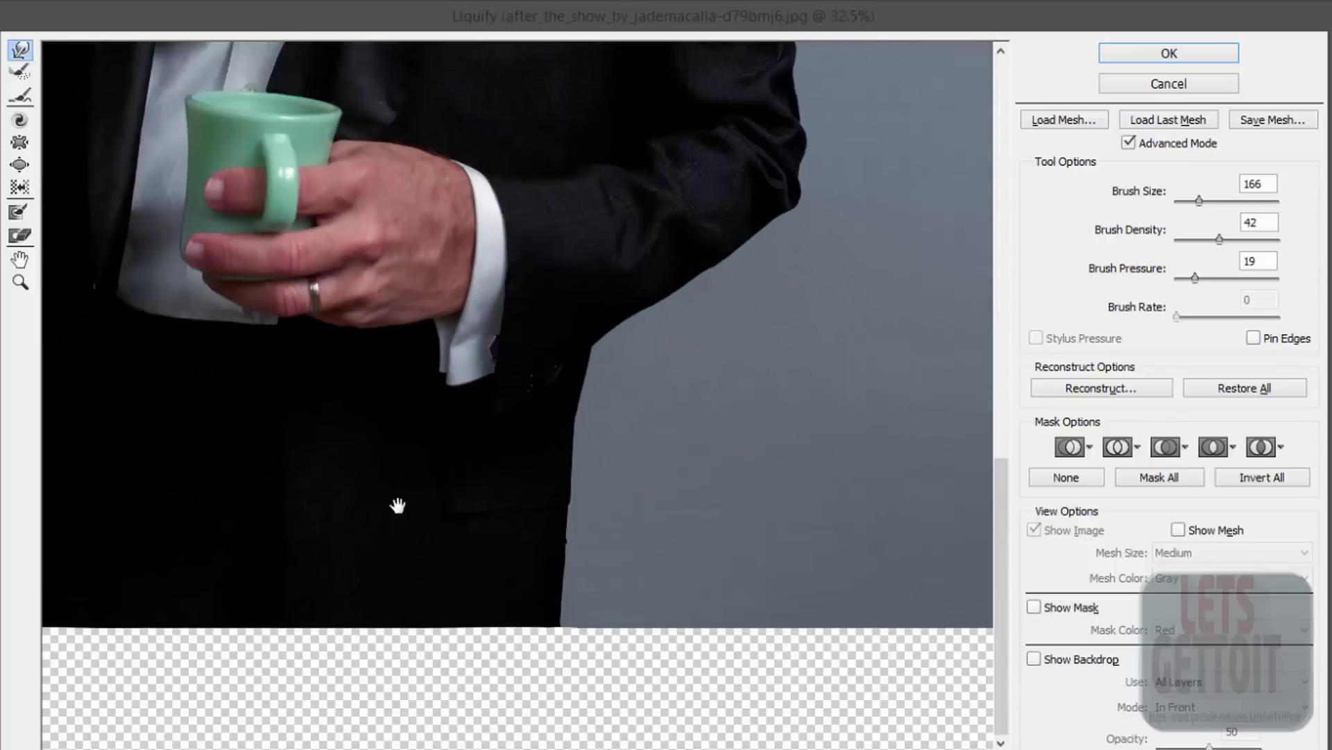
pyautogui.moveTo(396, 506); pyautogui.dragTo(927, 440)
pyautogui.scroll(1, 381, 576)
pyautogui.scroll(1, 481, 460)
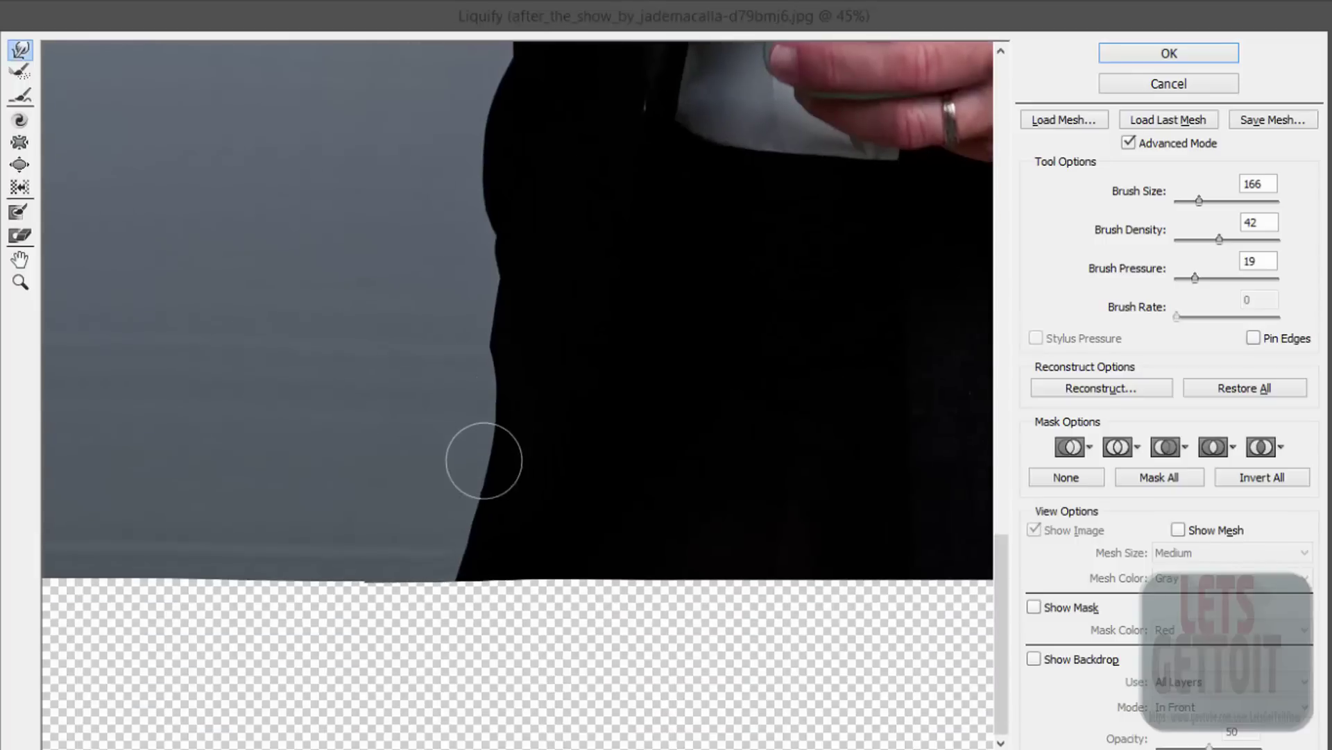
pyautogui.scroll(1, 486, 389)
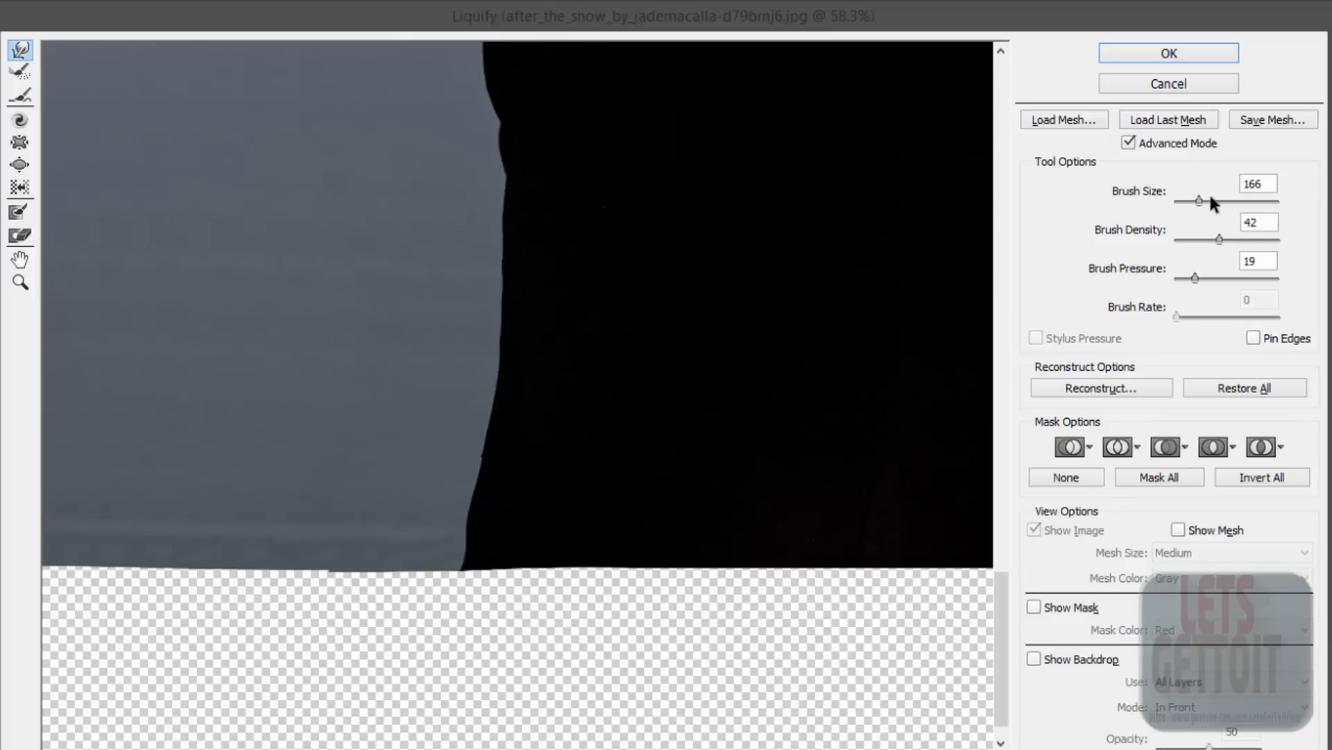
pyautogui.moveTo(446, 506)
pyautogui.mouseDown()
pyautogui.moveTo(471, 548)
pyautogui.moveTo(509, 567)
pyautogui.mouseUp()
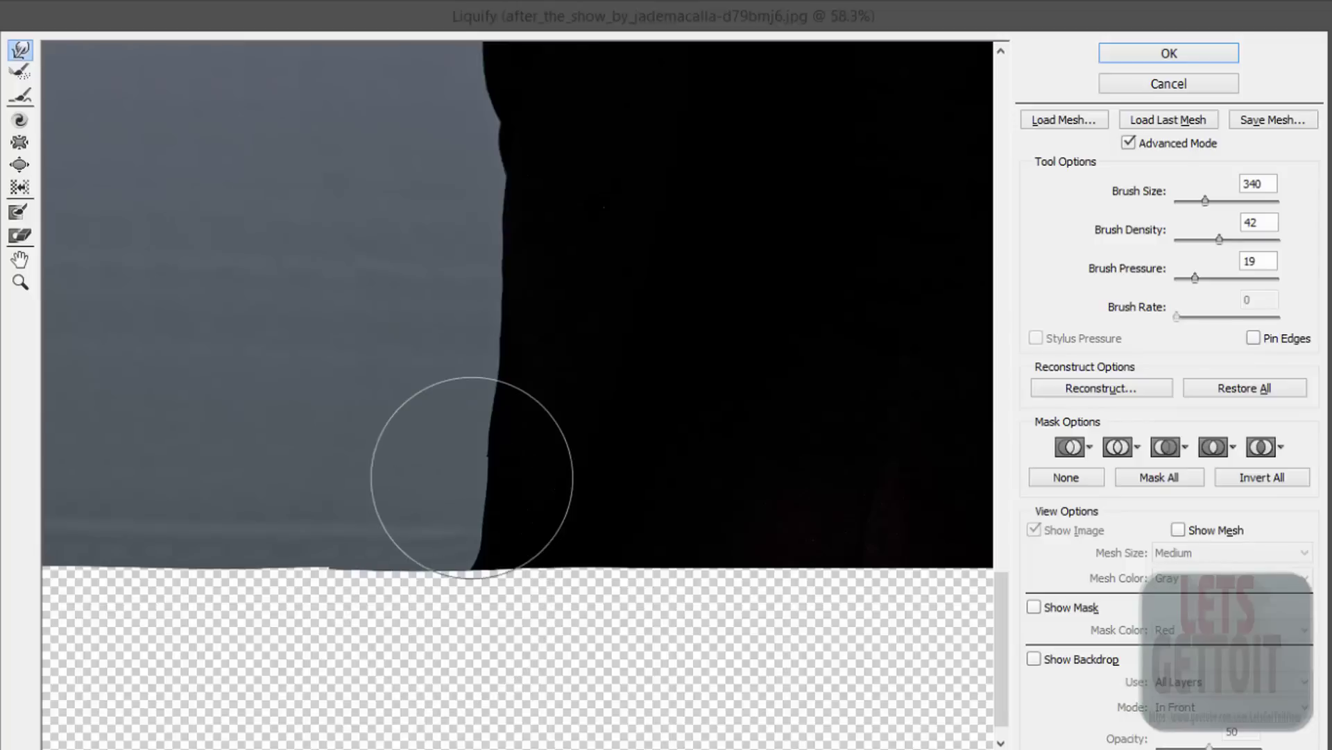
pyautogui.moveTo(468, 433); pyautogui.dragTo(499, 396)
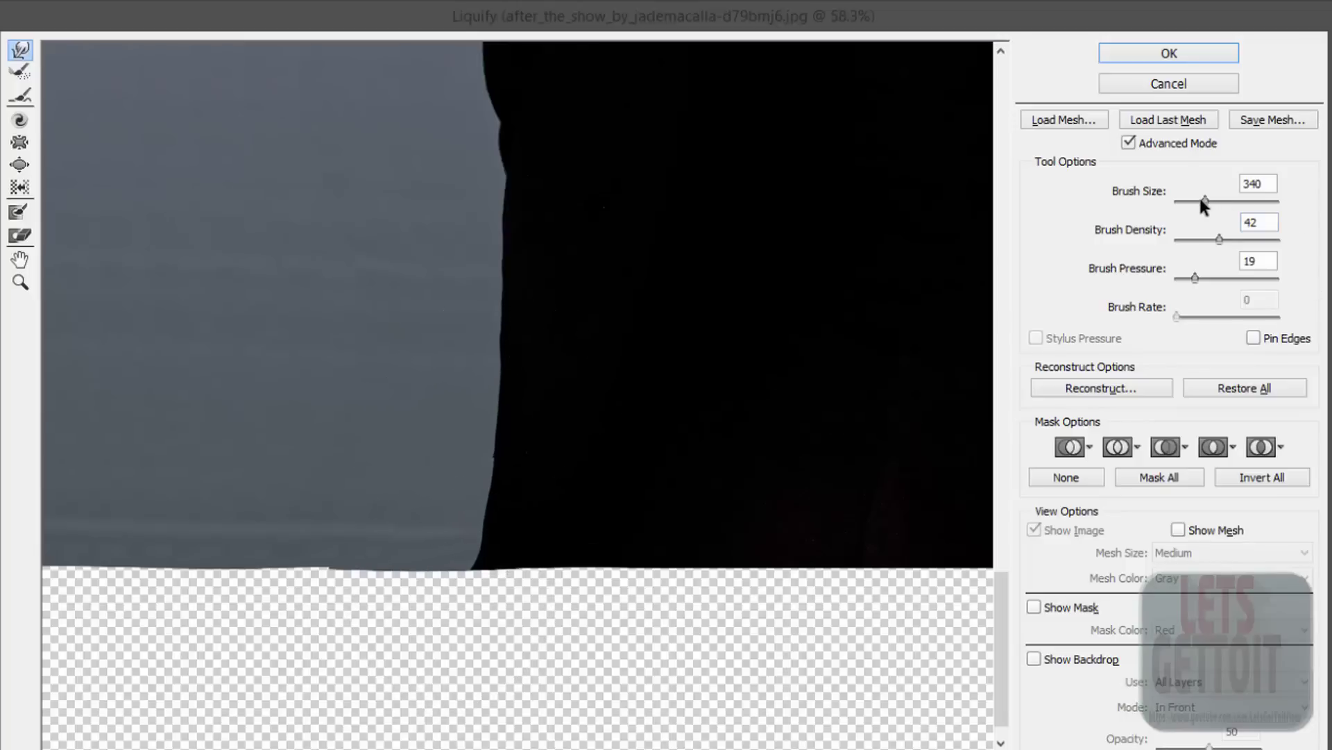
pyautogui.click(1199, 201)
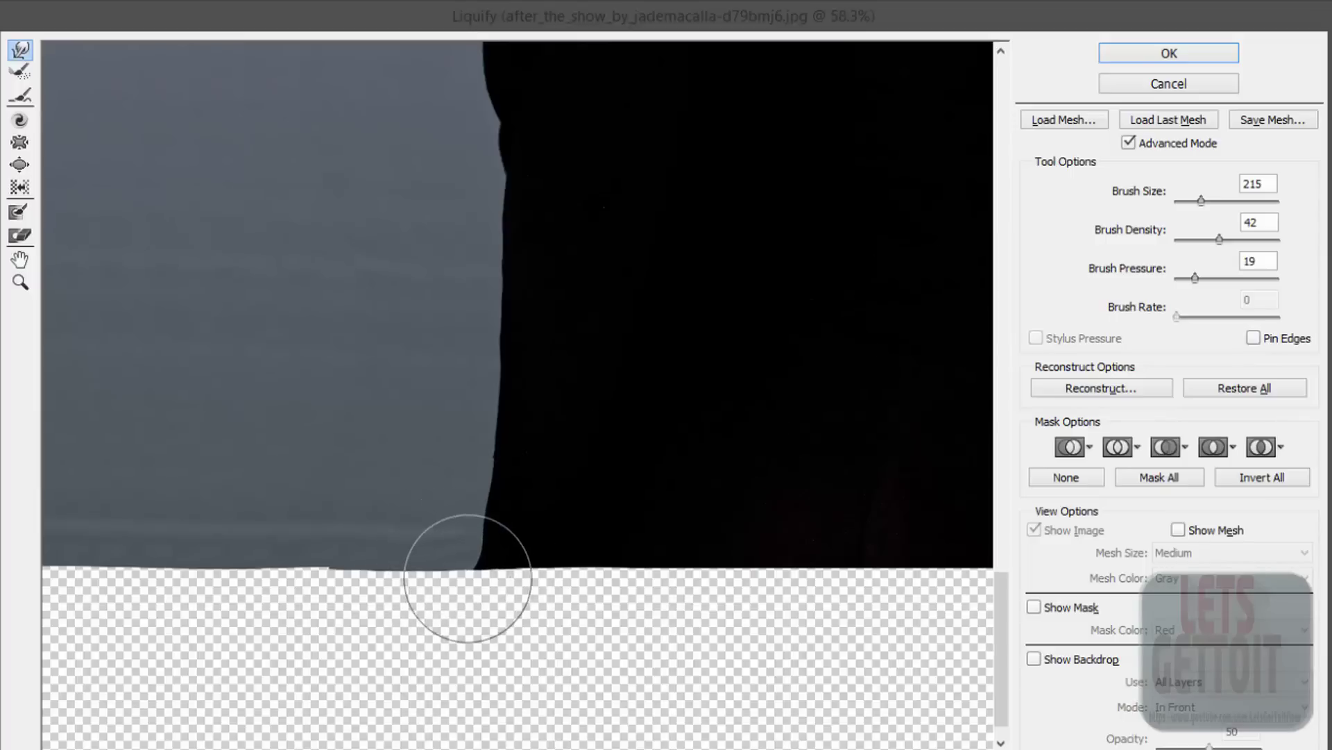
pyautogui.moveTo(475, 532)
pyautogui.mouseDown()
pyautogui.moveTo(452, 524)
pyautogui.moveTo(468, 521)
pyautogui.mouseUp()
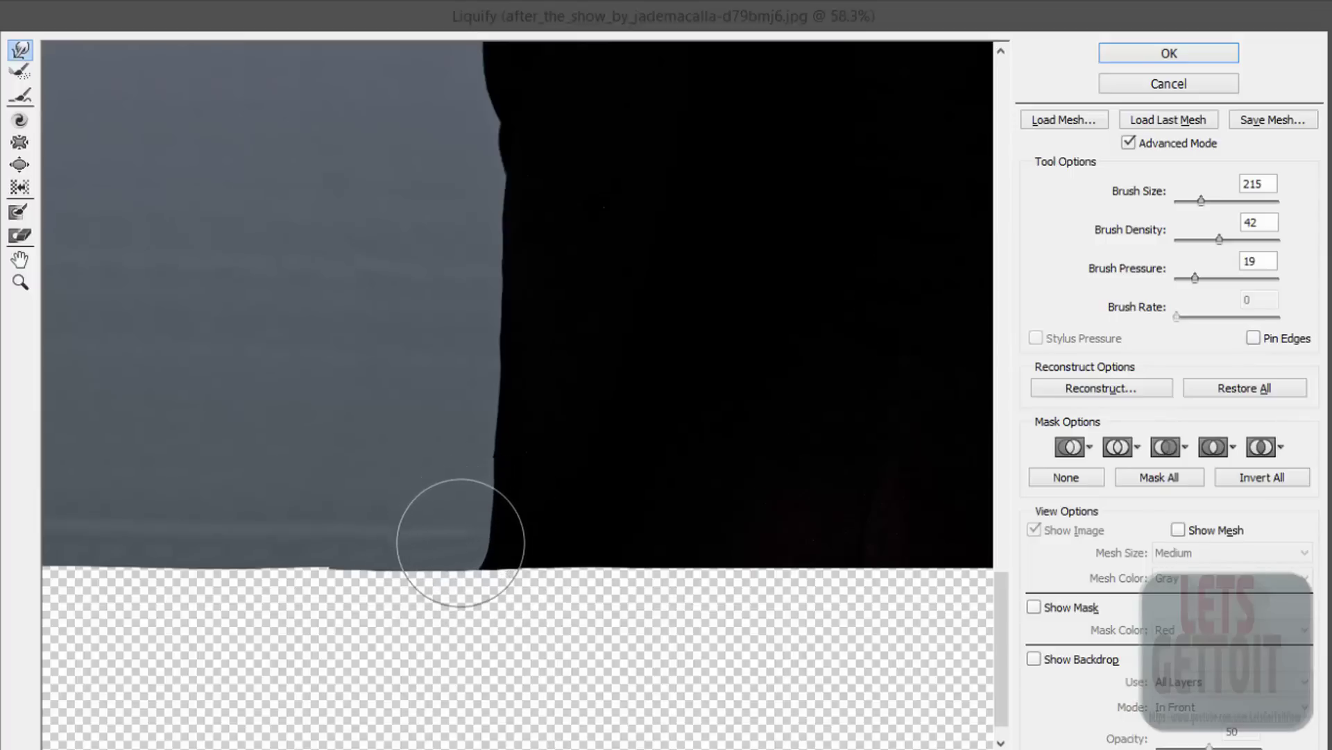
# Bring the upper body into view and push the sleeve bulge inward
pyautogui.scroll(-3, 555, 506)
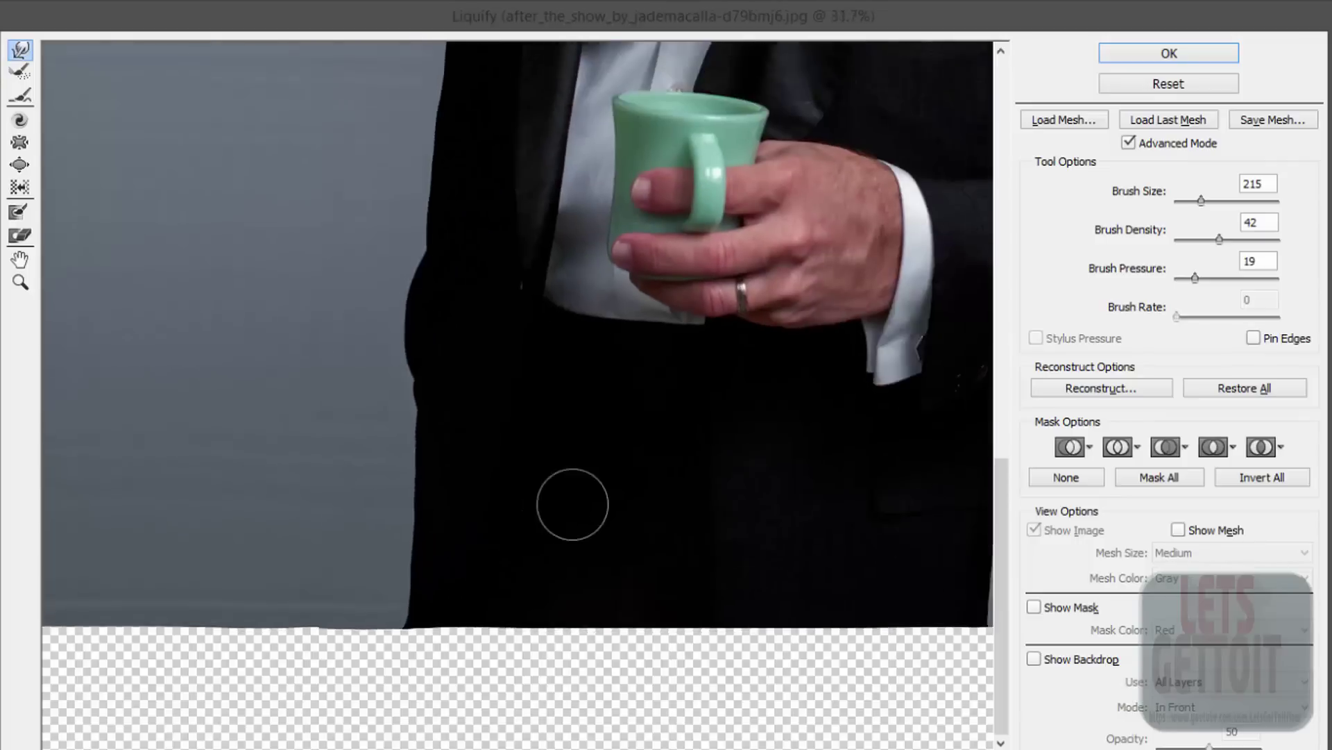
pyautogui.moveTo(582, 501); pyautogui.dragTo(500, 610)
pyautogui.scroll(-1, 506, 571)
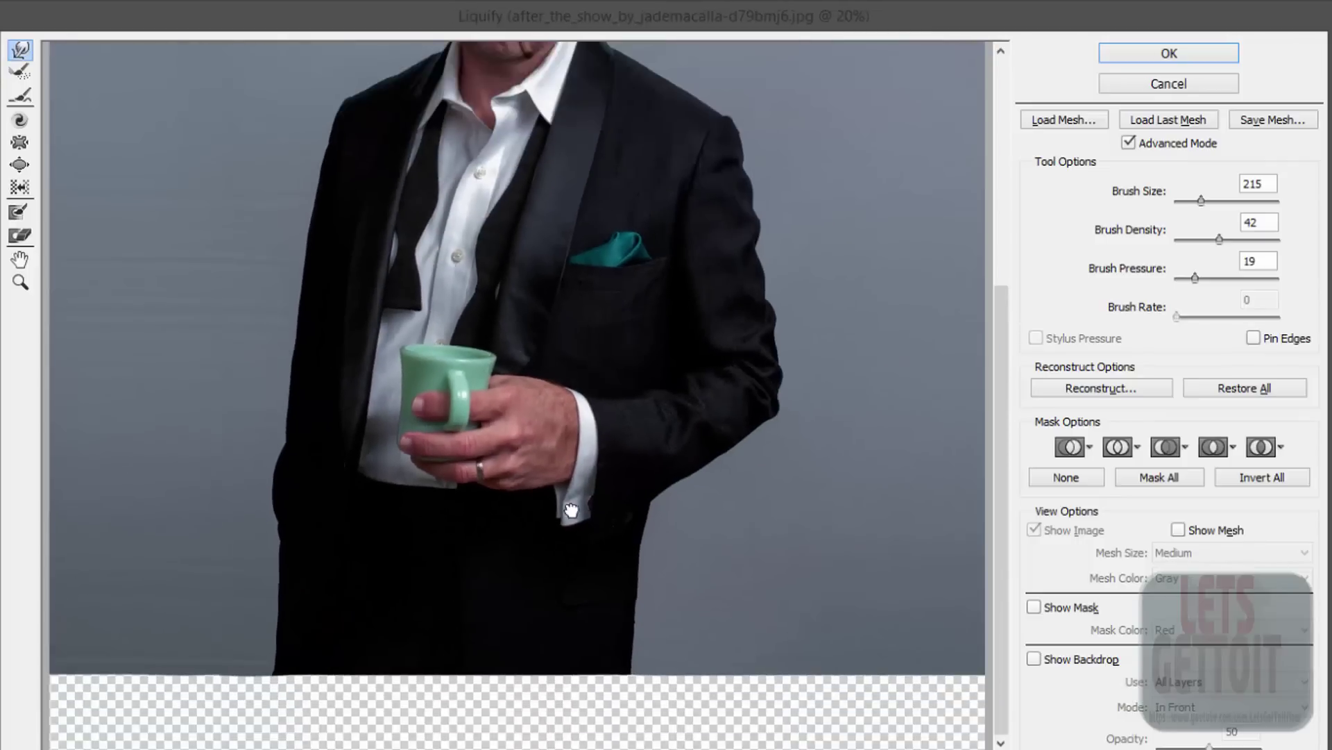
pyautogui.moveTo(566, 512); pyautogui.dragTo(580, 640)
pyautogui.scroll(1, 785, 372)
pyautogui.scroll(1, 729, 403)
pyautogui.scroll(1, 681, 423)
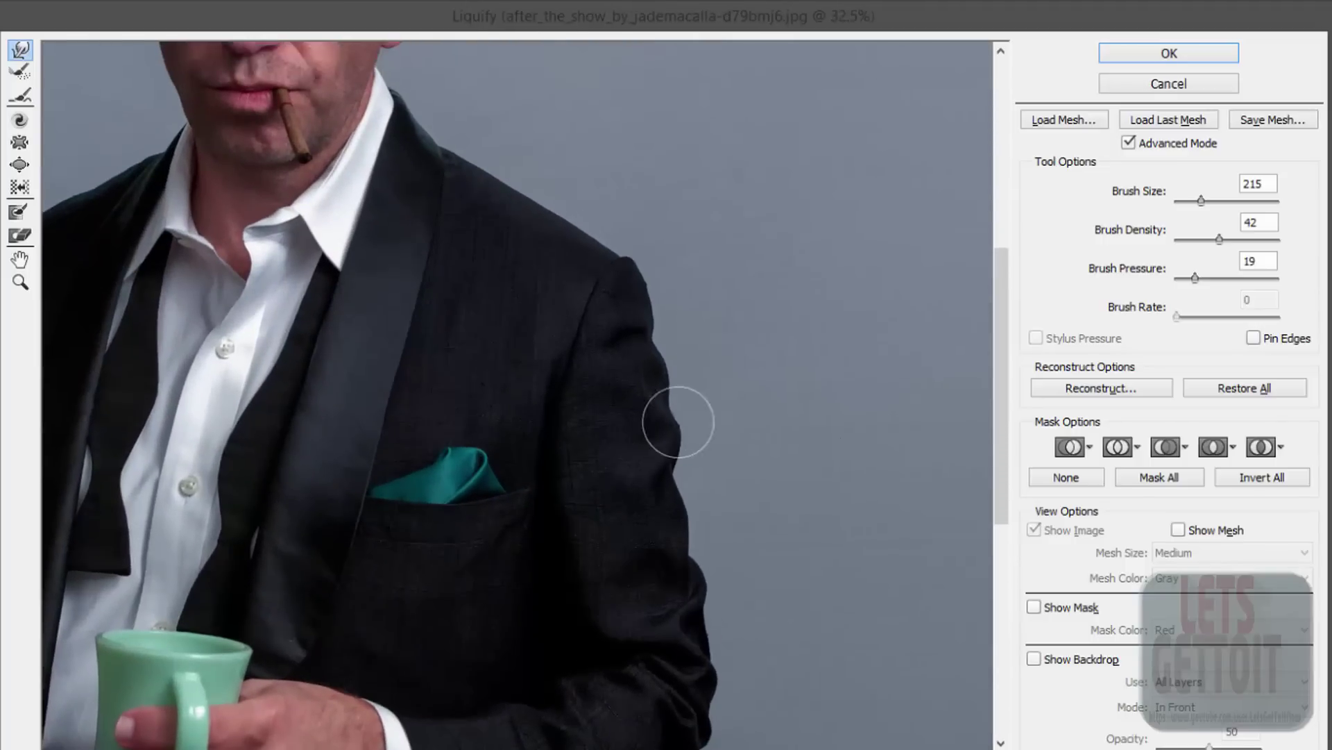
pyautogui.scroll(1, 763, 467)
pyautogui.scroll(-1, 694, 479)
pyautogui.scroll(2, 624, 490)
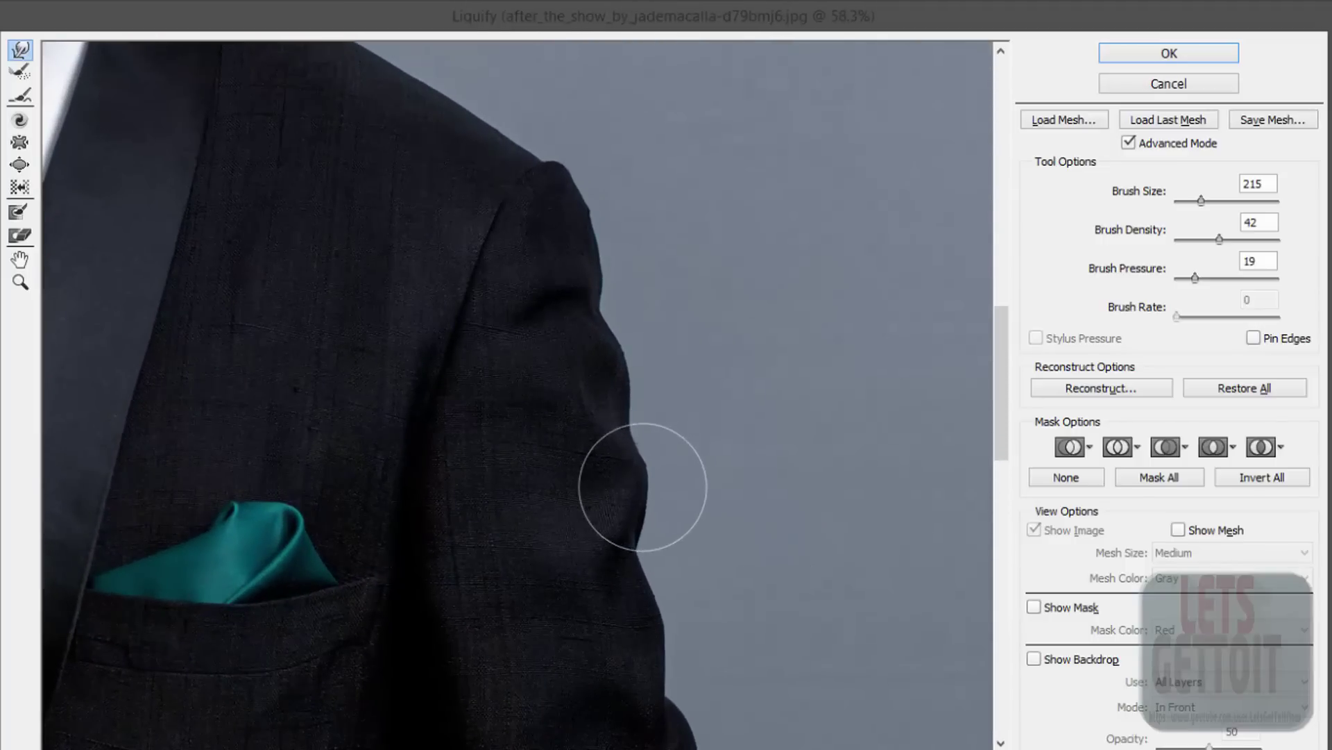
pyautogui.moveTo(680, 479)
pyautogui.mouseDown()
pyautogui.moveTo(657, 514)
pyautogui.moveTo(633, 461)
pyautogui.moveTo(657, 359)
pyautogui.mouseUp()
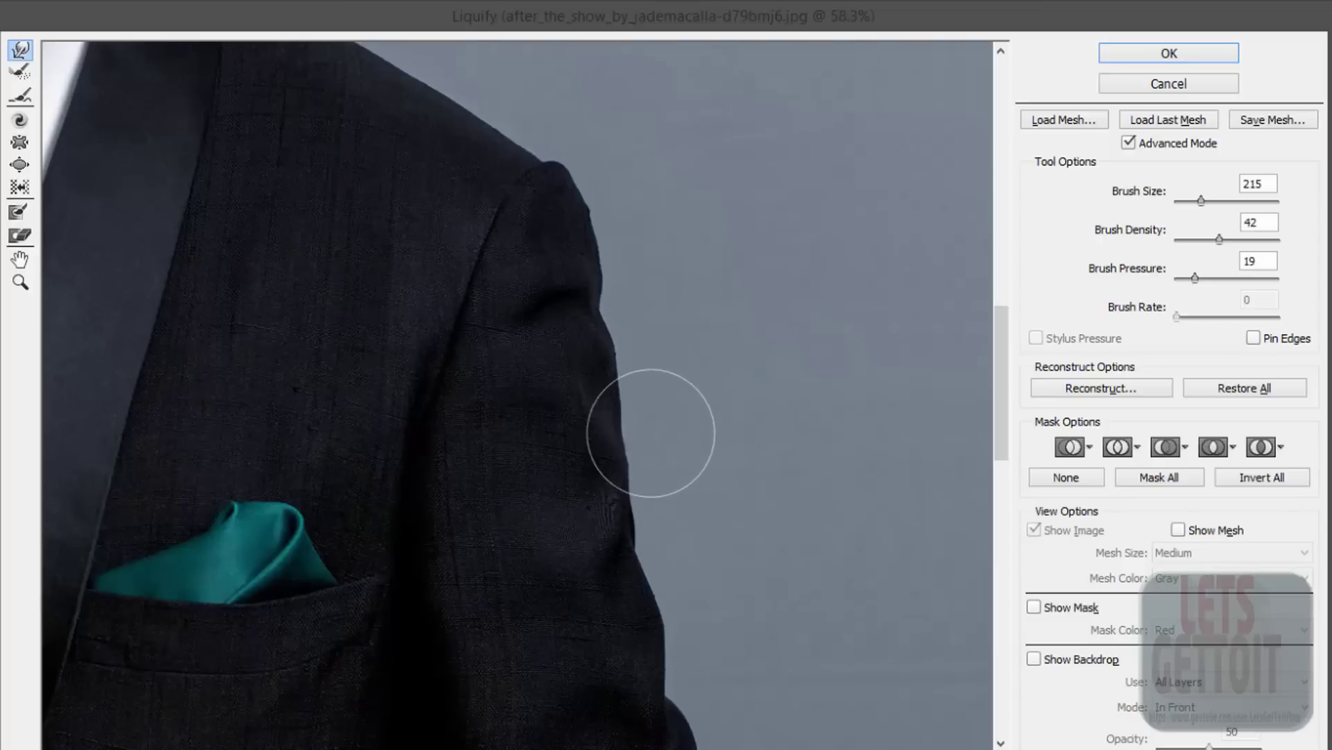
# Smooth the sleeve edge near the elbow and slim it above the cuff
pyautogui.scroll(-2, 660, 518)
pyautogui.scroll(-2, 652, 500)
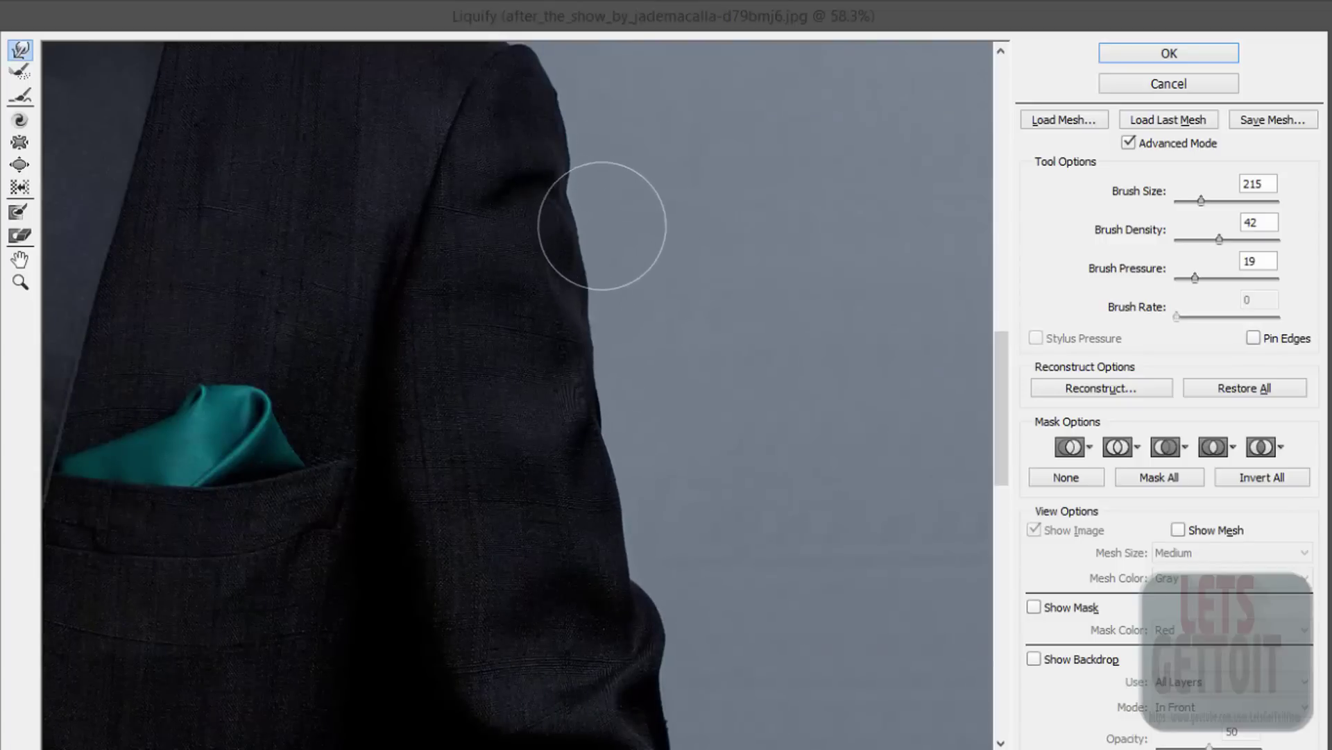
pyautogui.moveTo(598, 350); pyautogui.dragTo(545, 230)
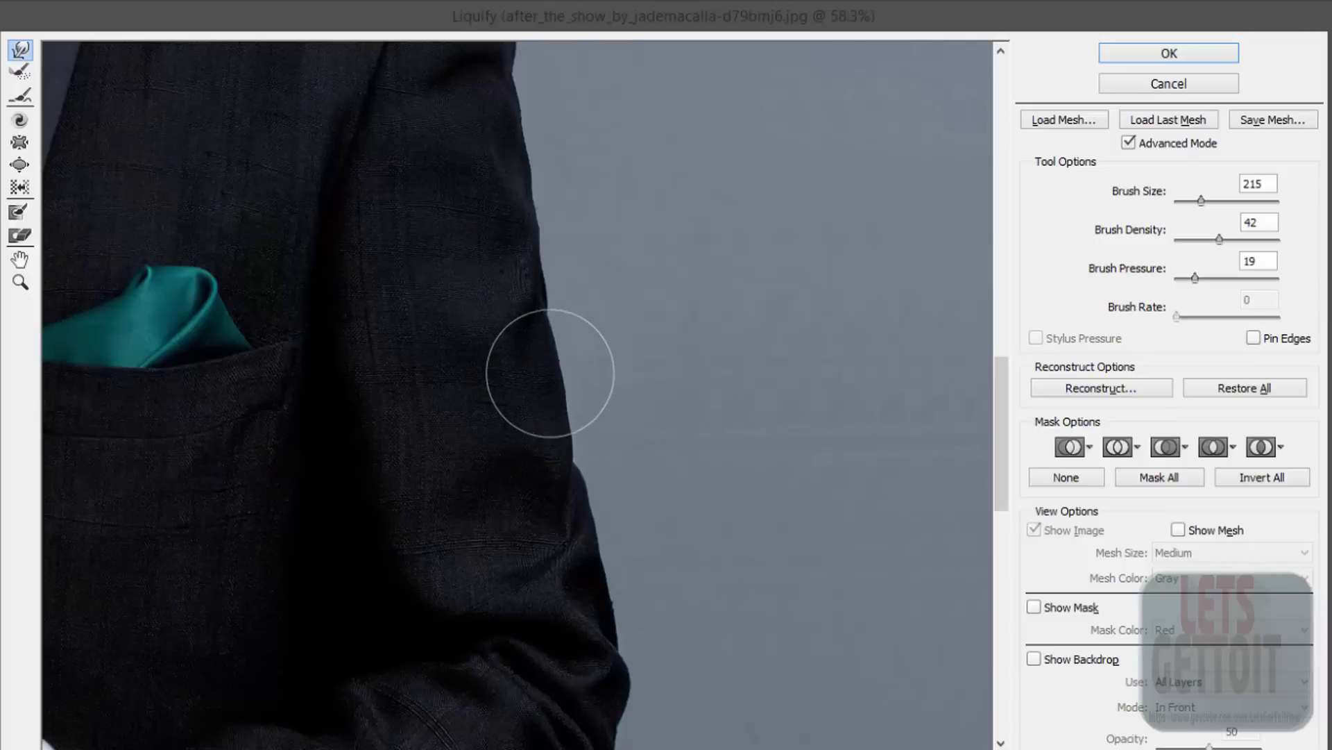
pyautogui.moveTo(556, 325); pyautogui.dragTo(518, 295)
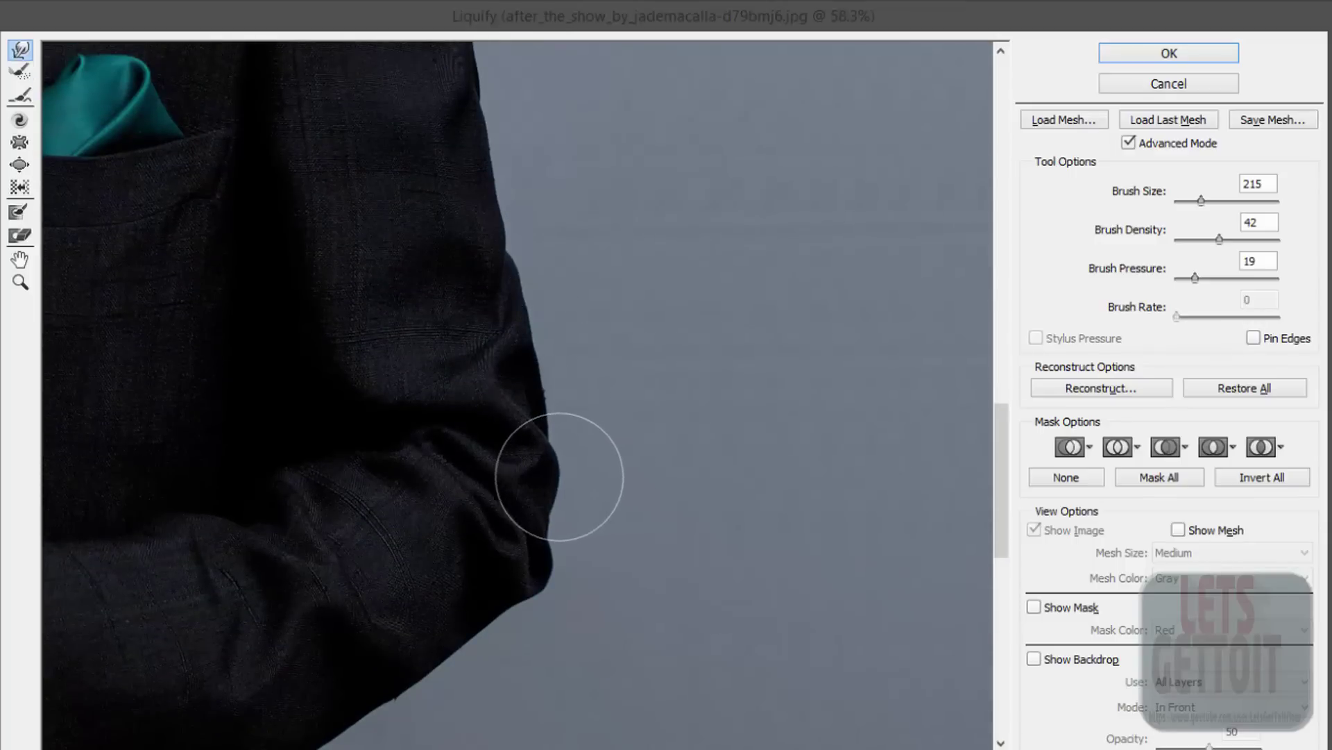
pyautogui.moveTo(573, 429); pyautogui.dragTo(608, 326)
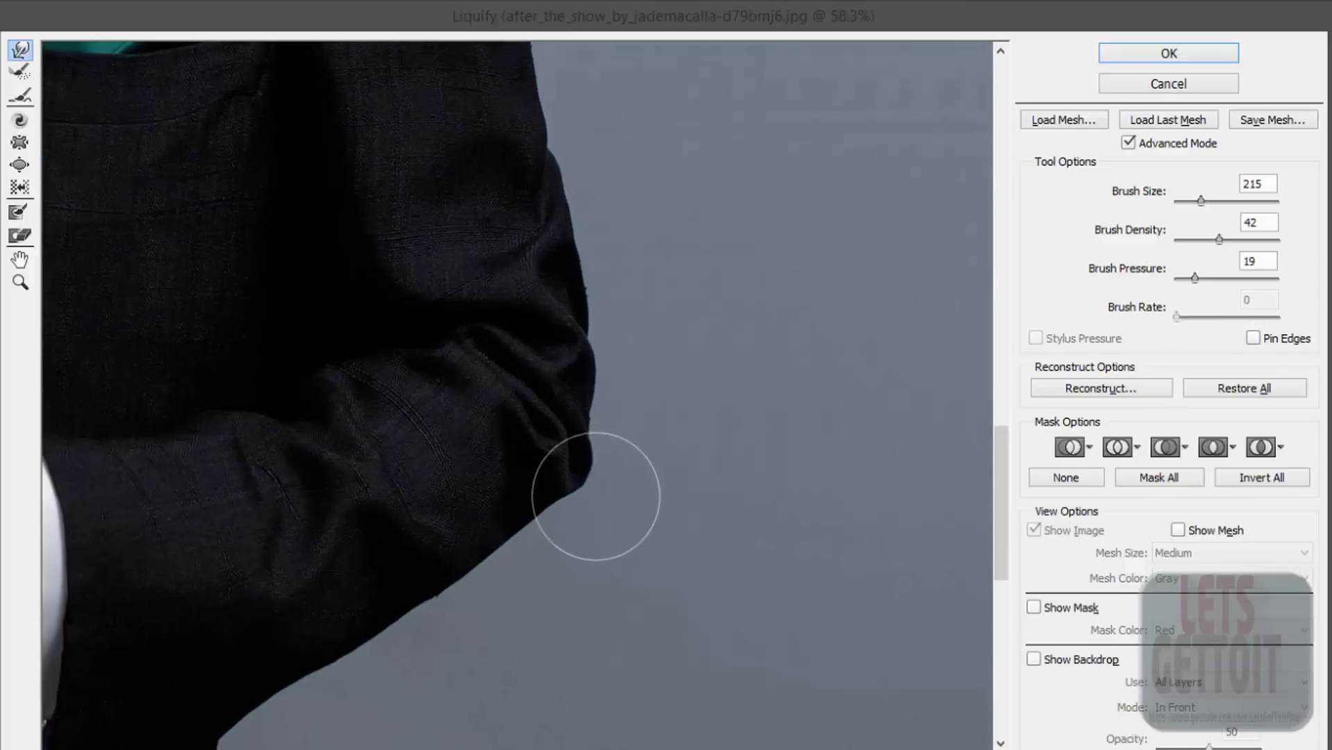
pyautogui.moveTo(541, 478); pyautogui.dragTo(576, 373)
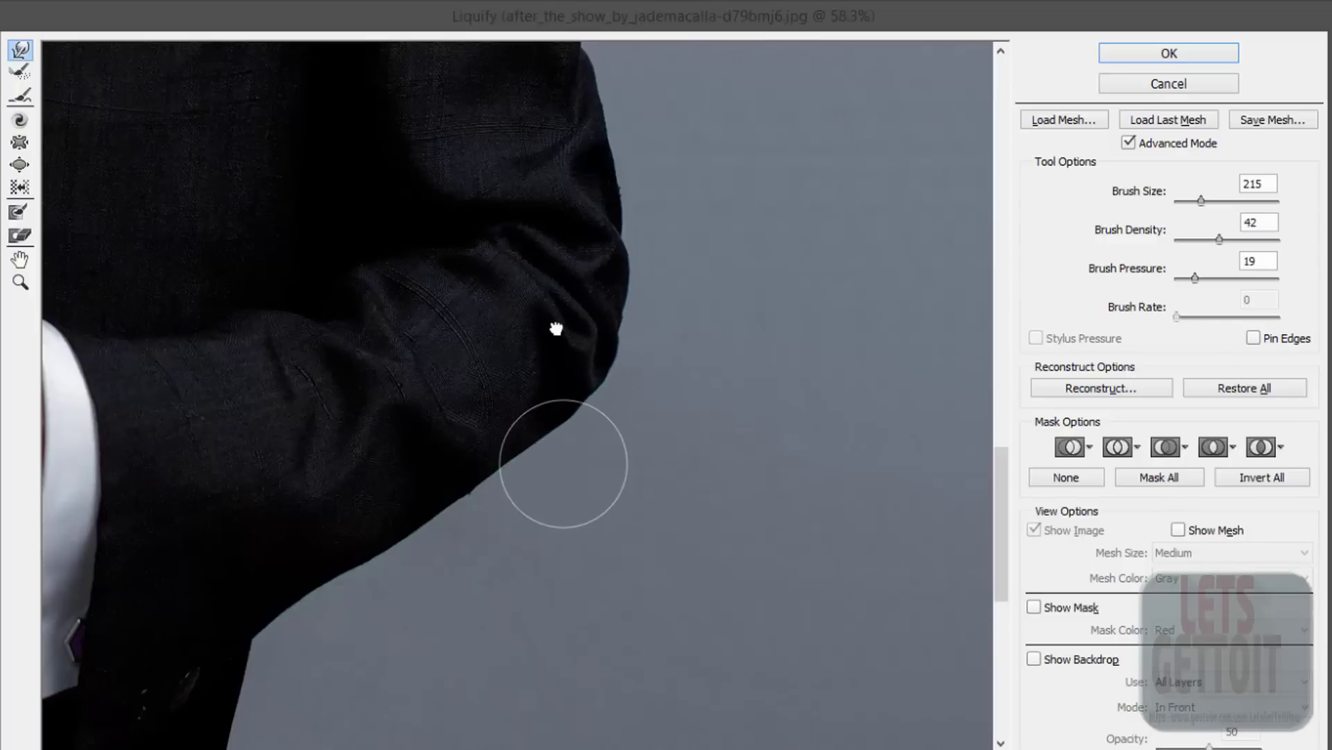
pyautogui.scroll(-3, 559, 444)
pyautogui.moveTo(480, 392)
pyautogui.mouseDown()
pyautogui.moveTo(377, 437)
pyautogui.moveTo(440, 437)
pyautogui.moveTo(478, 415)
pyautogui.mouseUp()
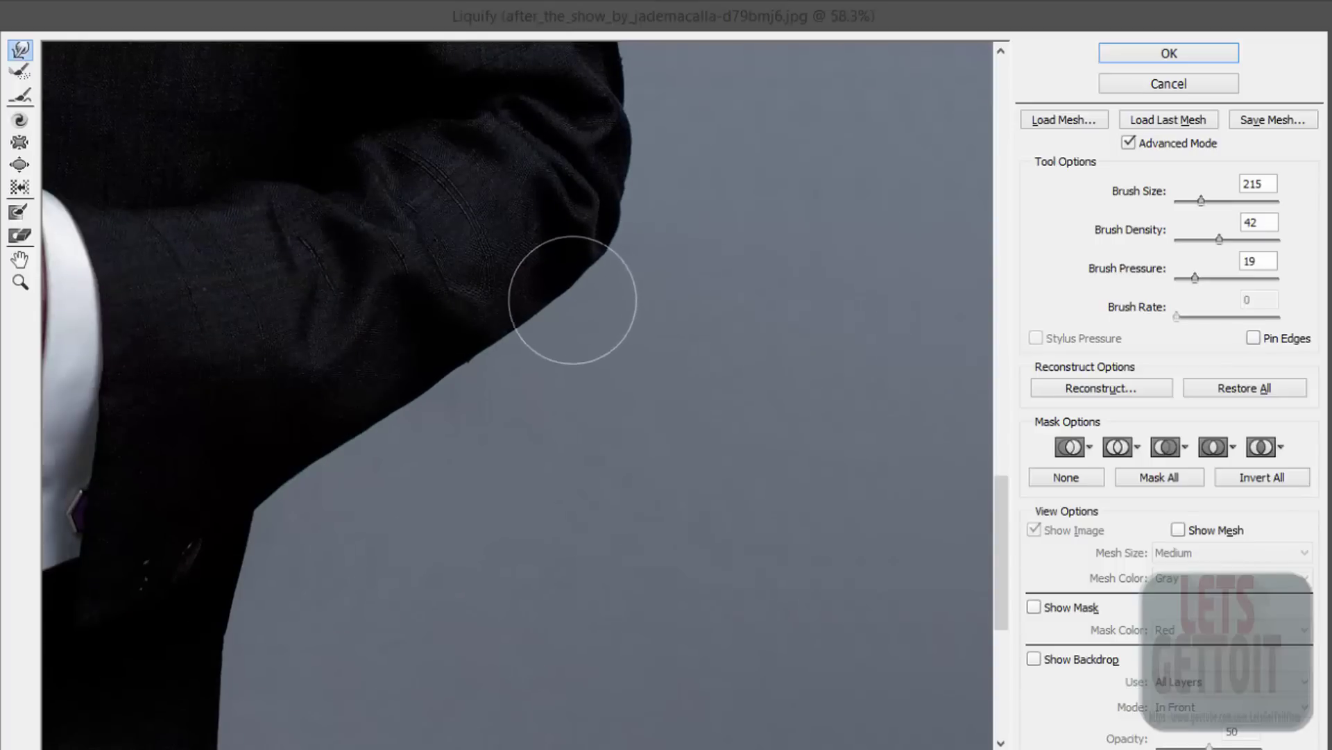
pyautogui.moveTo(423, 387)
pyautogui.mouseDown()
pyautogui.moveTo(545, 345)
pyautogui.moveTo(507, 257)
pyautogui.mouseUp()
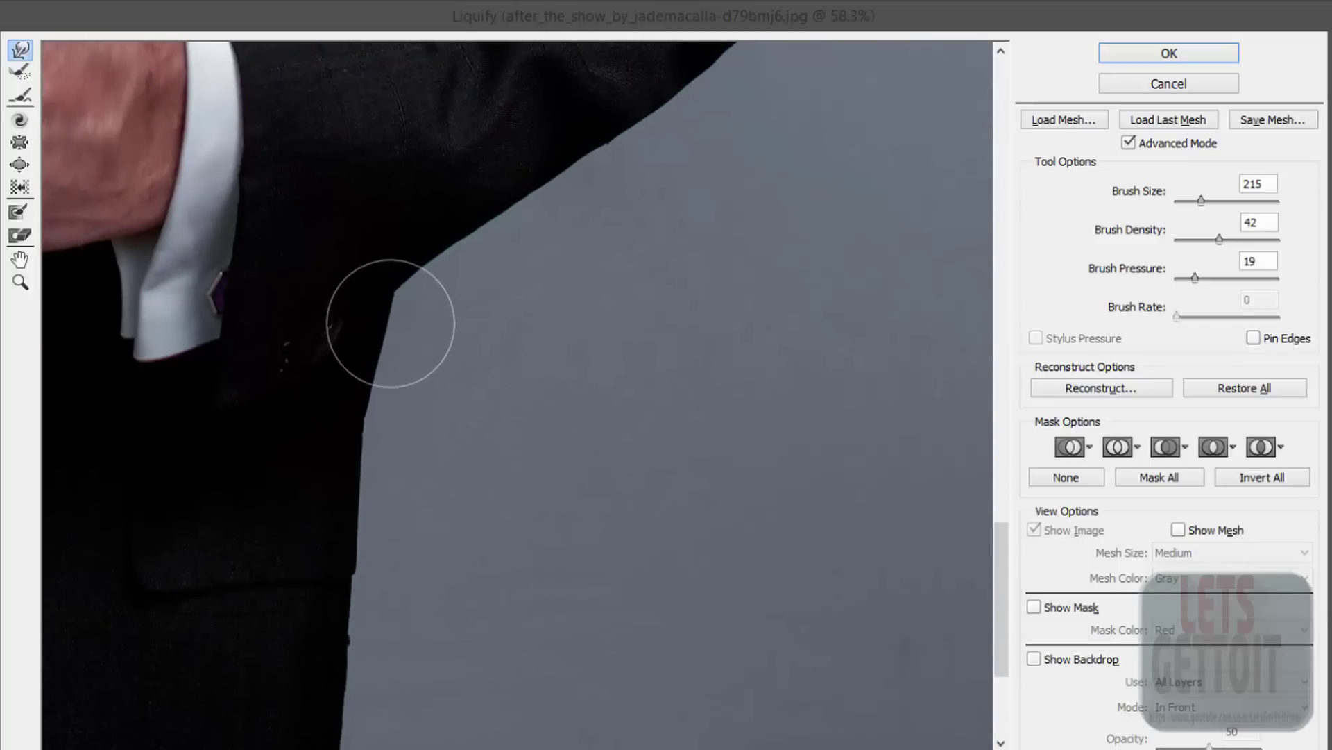
pyautogui.moveTo(392, 393); pyautogui.dragTo(381, 314)
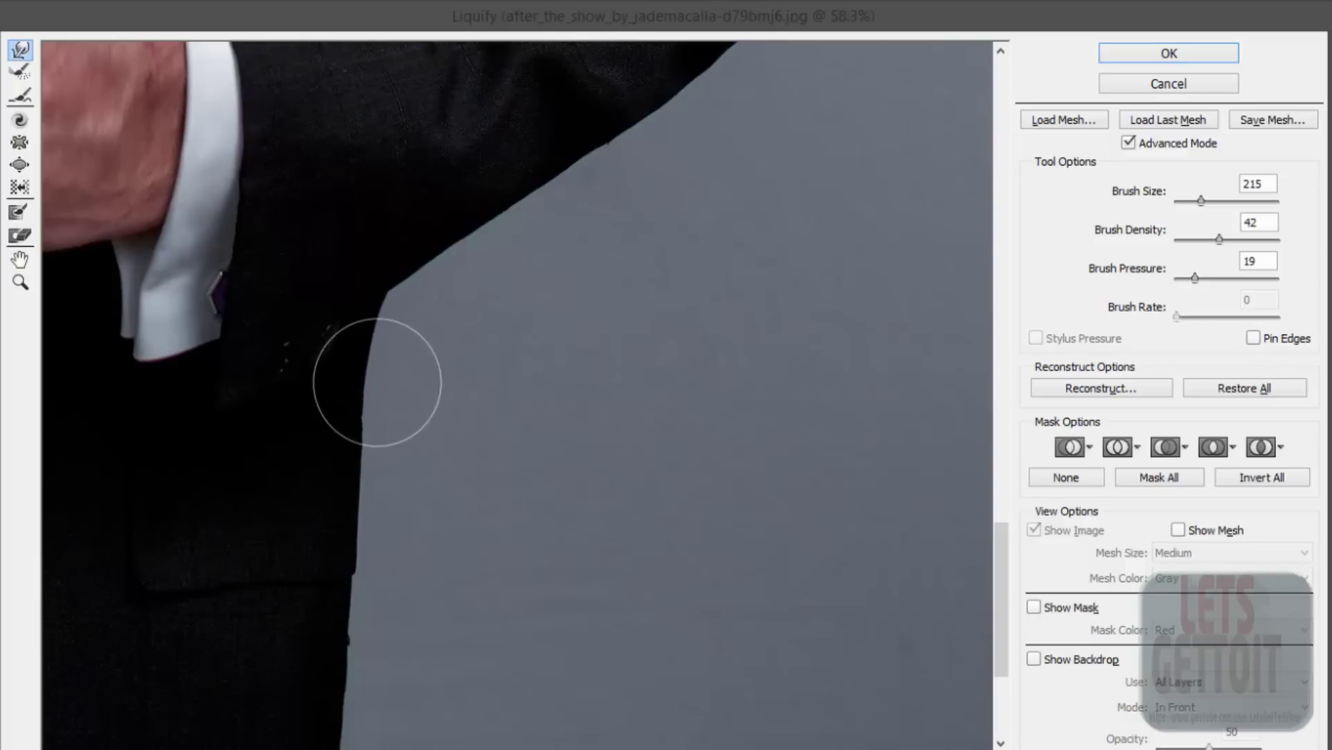
# Zoom in on the left shoulder and shrink the warp brush to 107
pyautogui.scroll(-2, 440, 431)
pyautogui.scroll(-1, 467, 425)
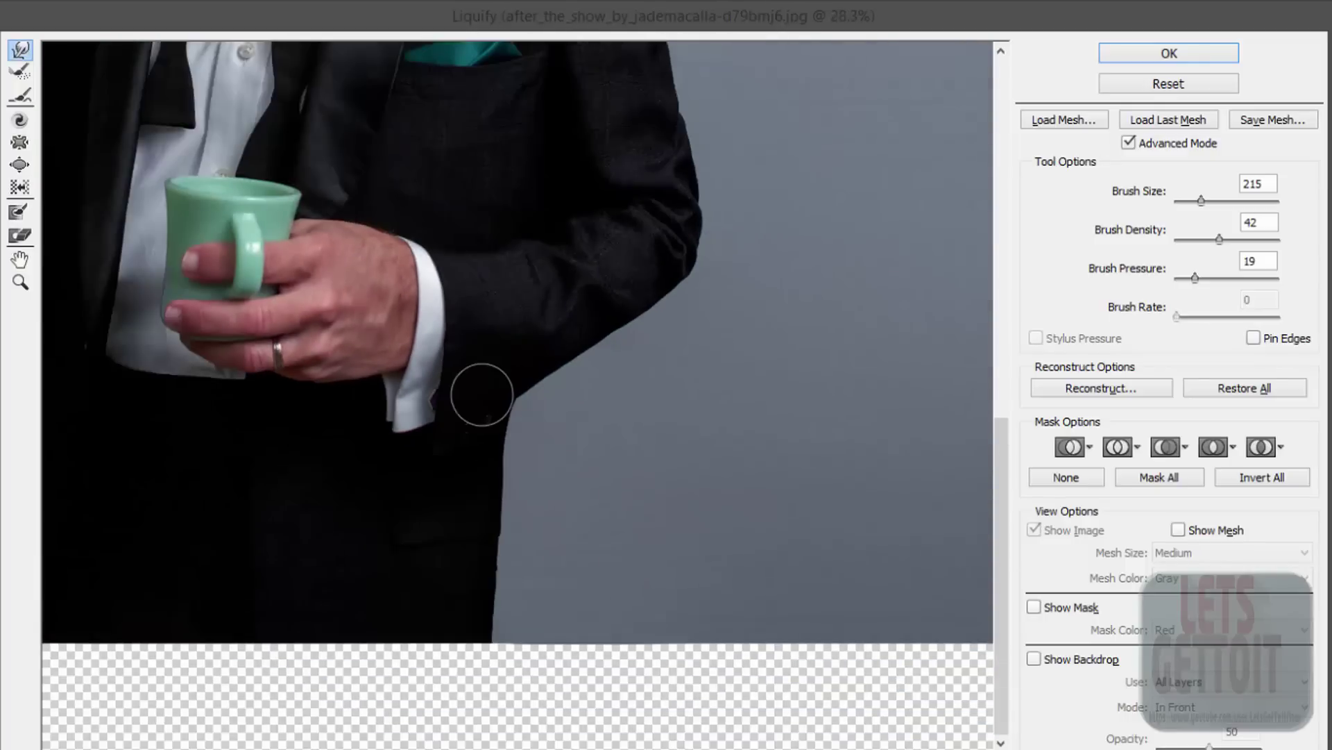
pyautogui.scroll(-2, 482, 389)
pyautogui.scroll(-1, 484, 389)
pyautogui.scroll(2, 482, 390)
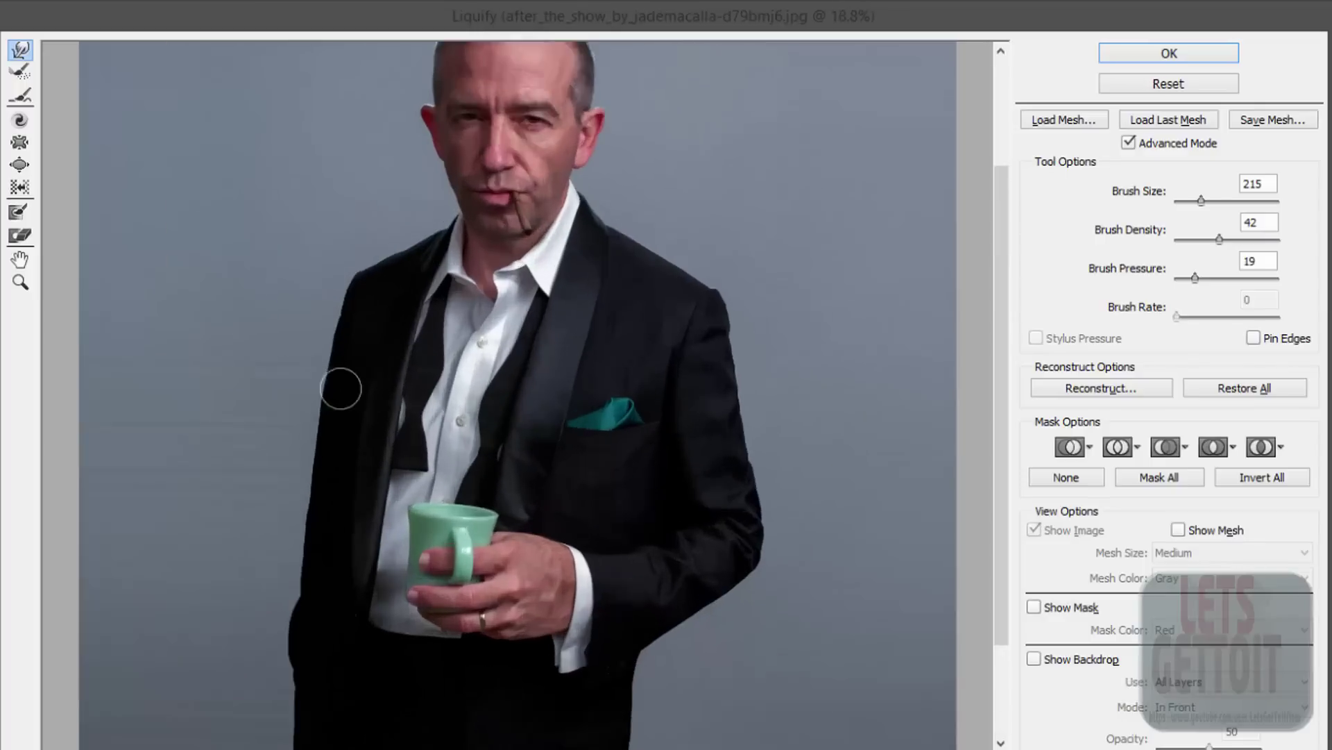
pyautogui.scroll(1, 336, 381)
pyautogui.scroll(1, 322, 223)
pyautogui.scroll(1, 264, 214)
pyautogui.scroll(1, 446, 179)
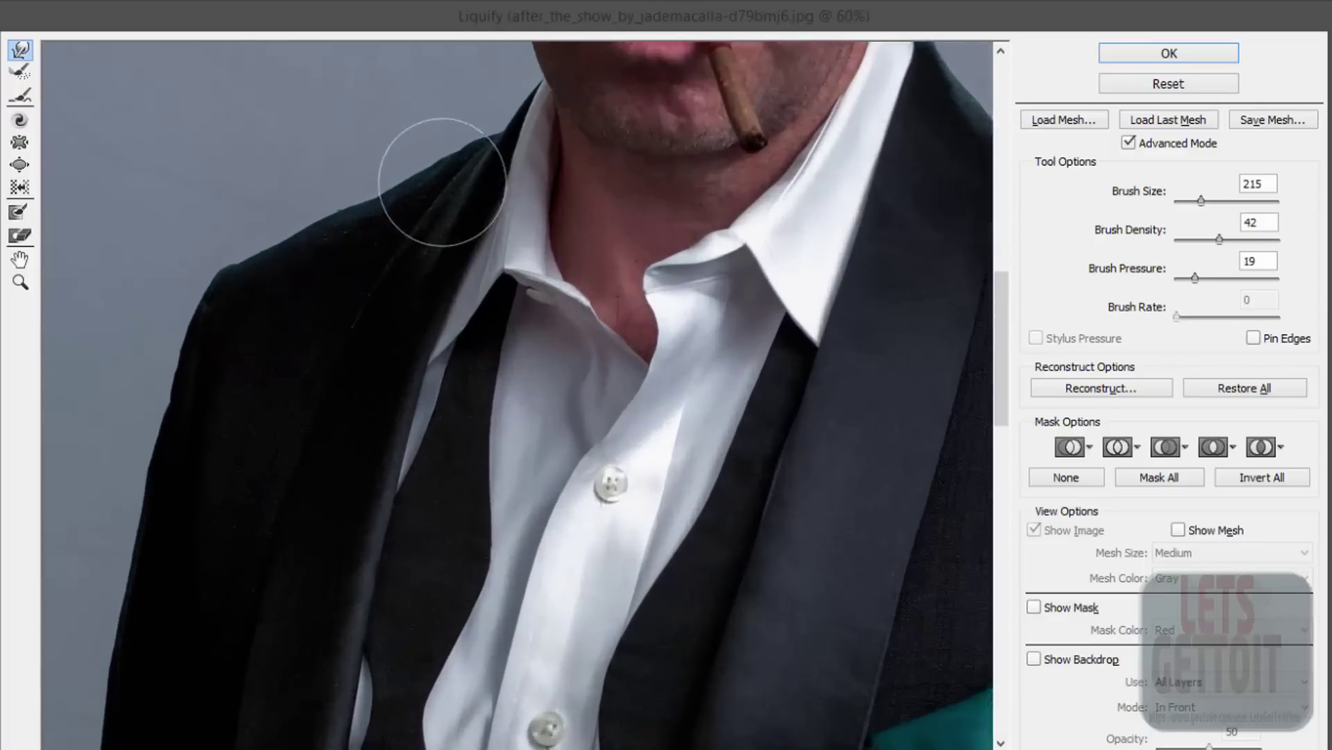
pyautogui.scroll(1, 356, 143)
pyautogui.scroll(1, 486, 274)
pyautogui.scroll(1, 551, 199)
pyautogui.scroll(1, 551, 199)
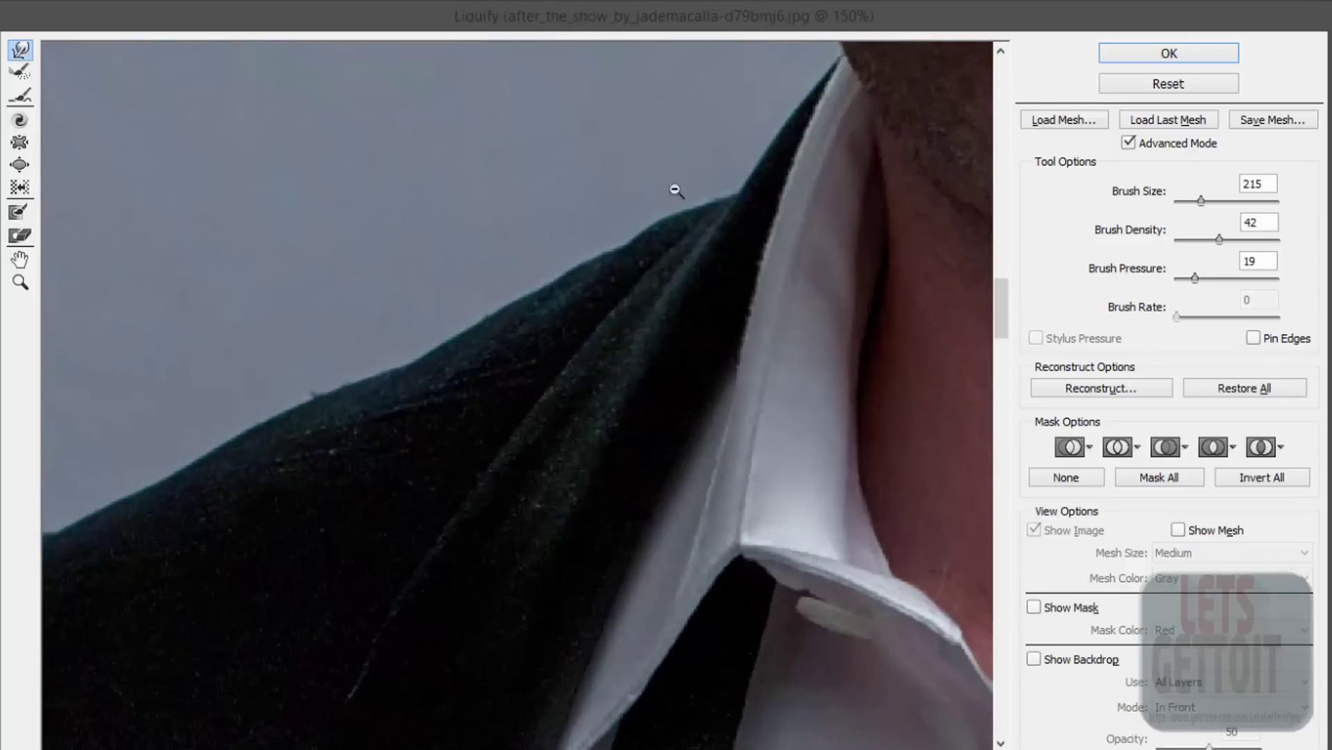
pyautogui.click(1199, 202)
pyautogui.moveTo(1198, 203); pyautogui.dragTo(1197, 201)
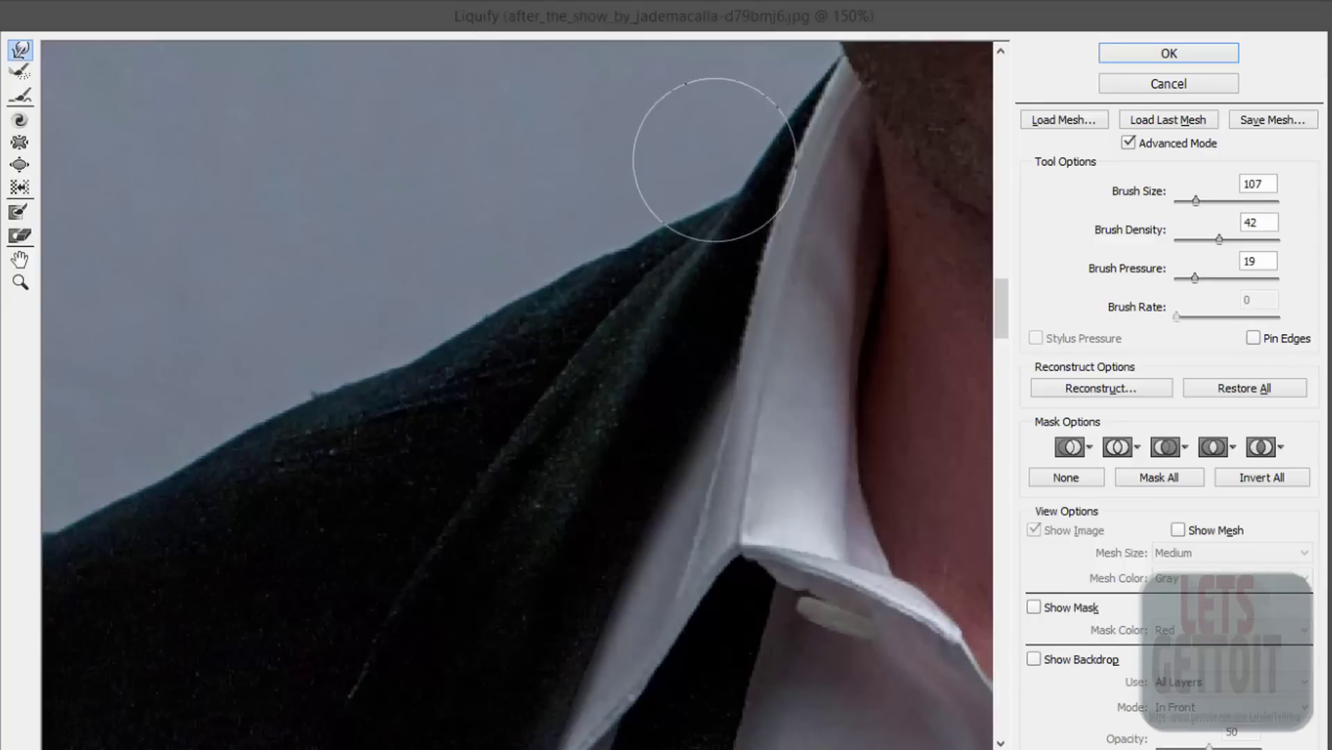
# Warp the left shoulder edge near the collar and along the upper arm
pyautogui.moveTo(624, 253); pyautogui.dragTo(748, 89)
pyautogui.moveTo(448, 223); pyautogui.dragTo(546, 194)
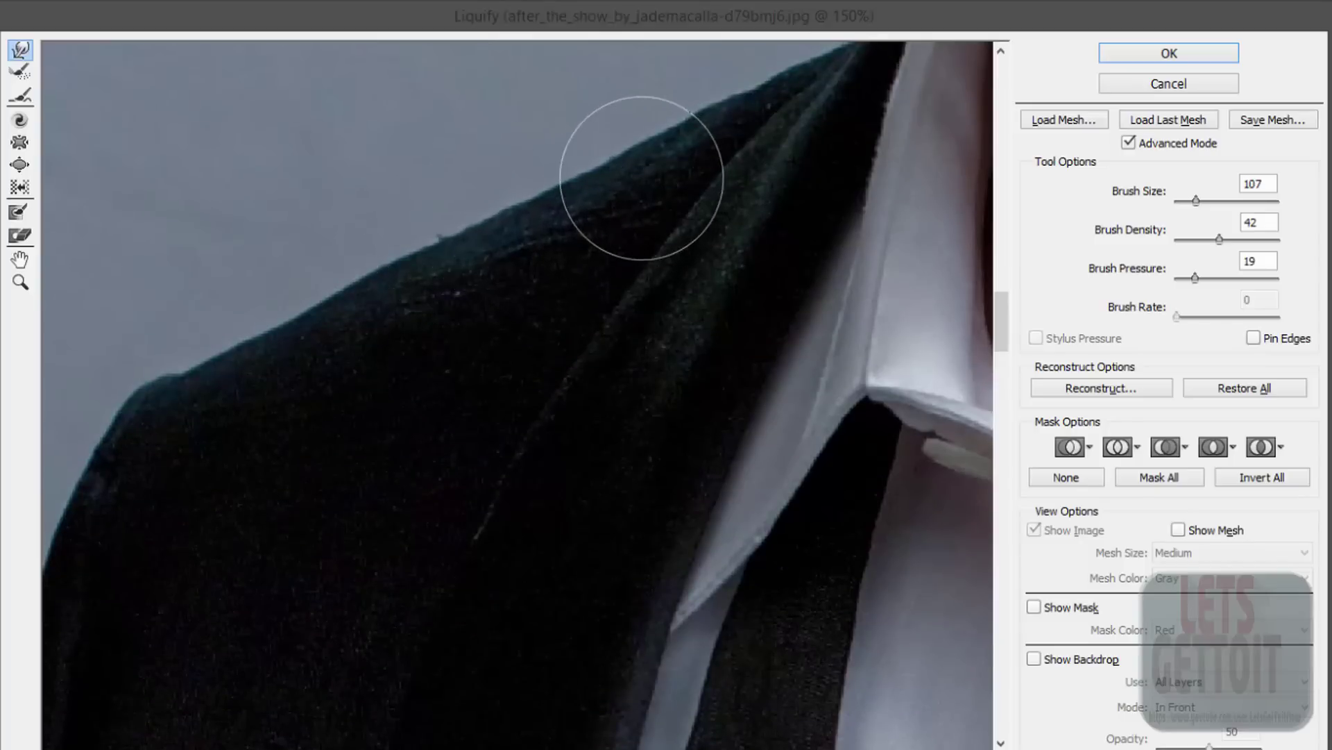
pyautogui.moveTo(559, 184); pyautogui.dragTo(726, 76)
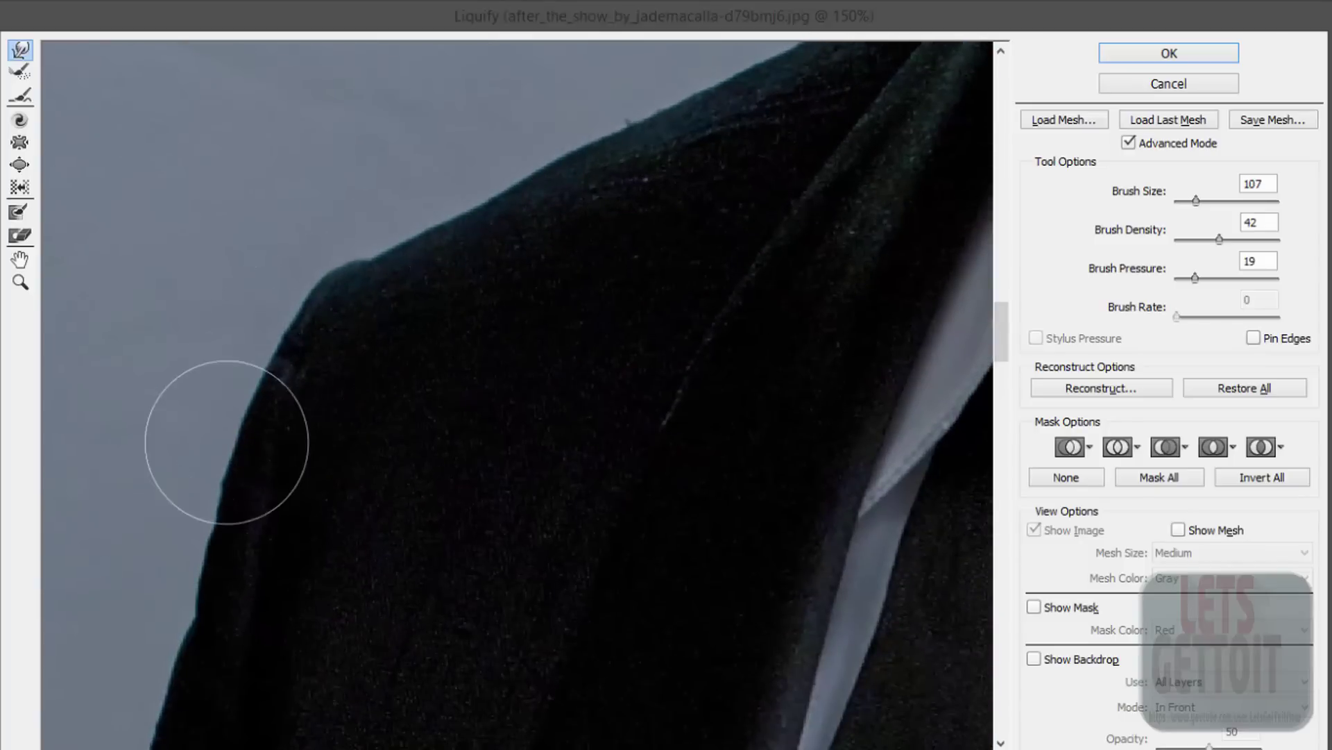
pyautogui.moveTo(232, 437)
pyautogui.mouseDown()
pyautogui.moveTo(396, 410)
pyautogui.moveTo(390, 516)
pyautogui.mouseUp()
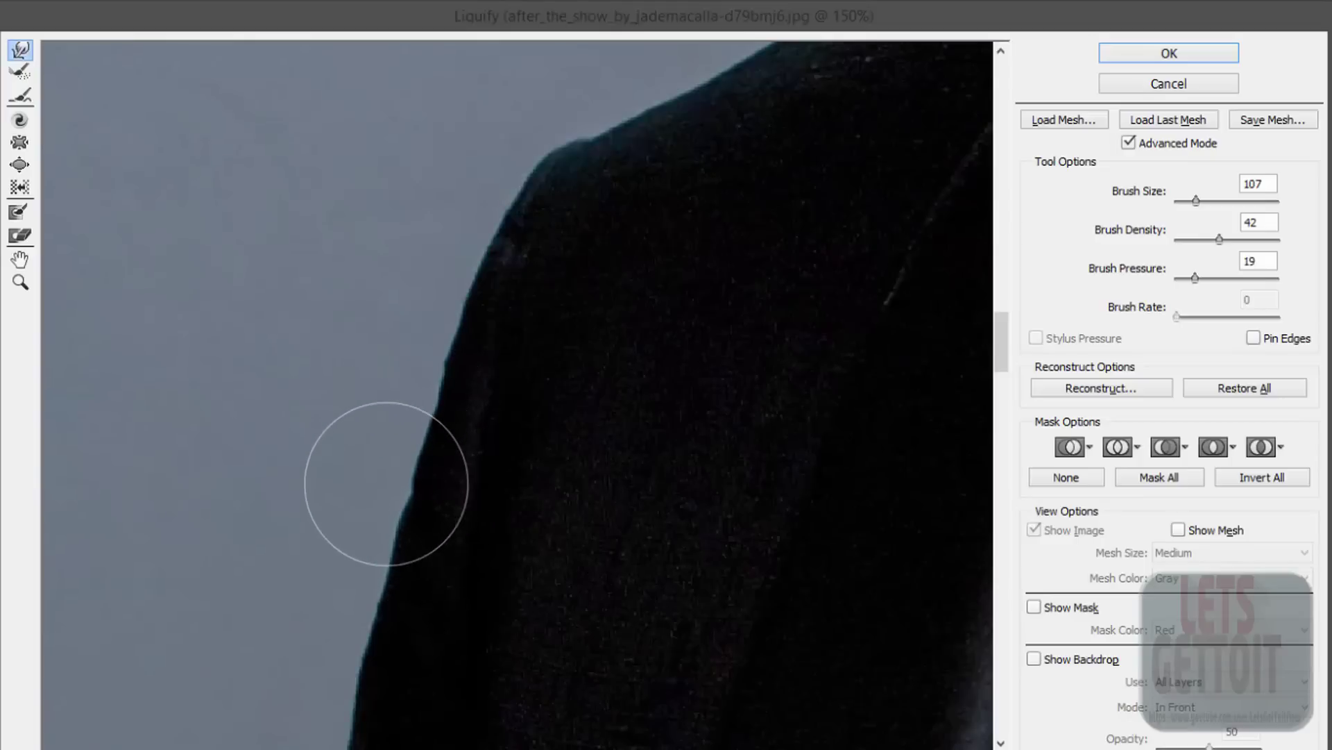
pyautogui.moveTo(387, 513); pyautogui.dragTo(401, 317)
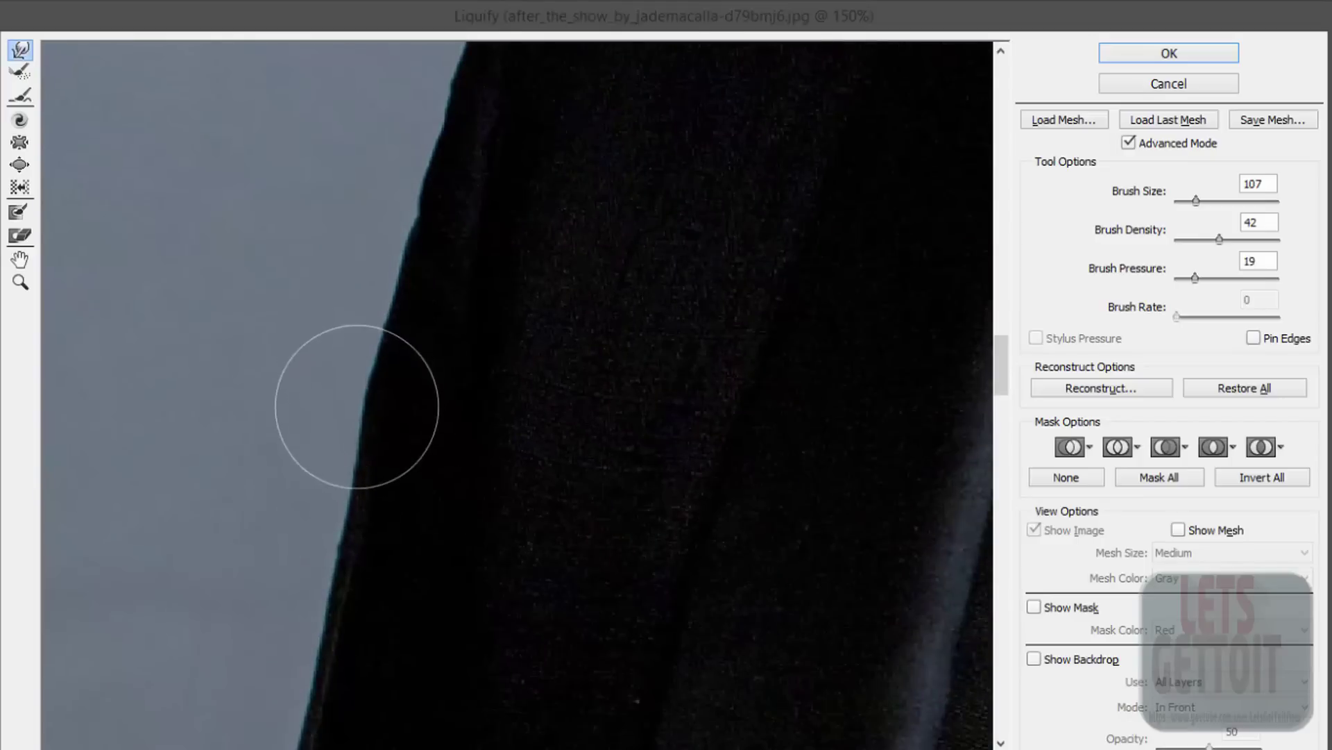
pyautogui.scroll(-2, 392, 342)
pyautogui.moveTo(510, 230); pyautogui.dragTo(482, 446)
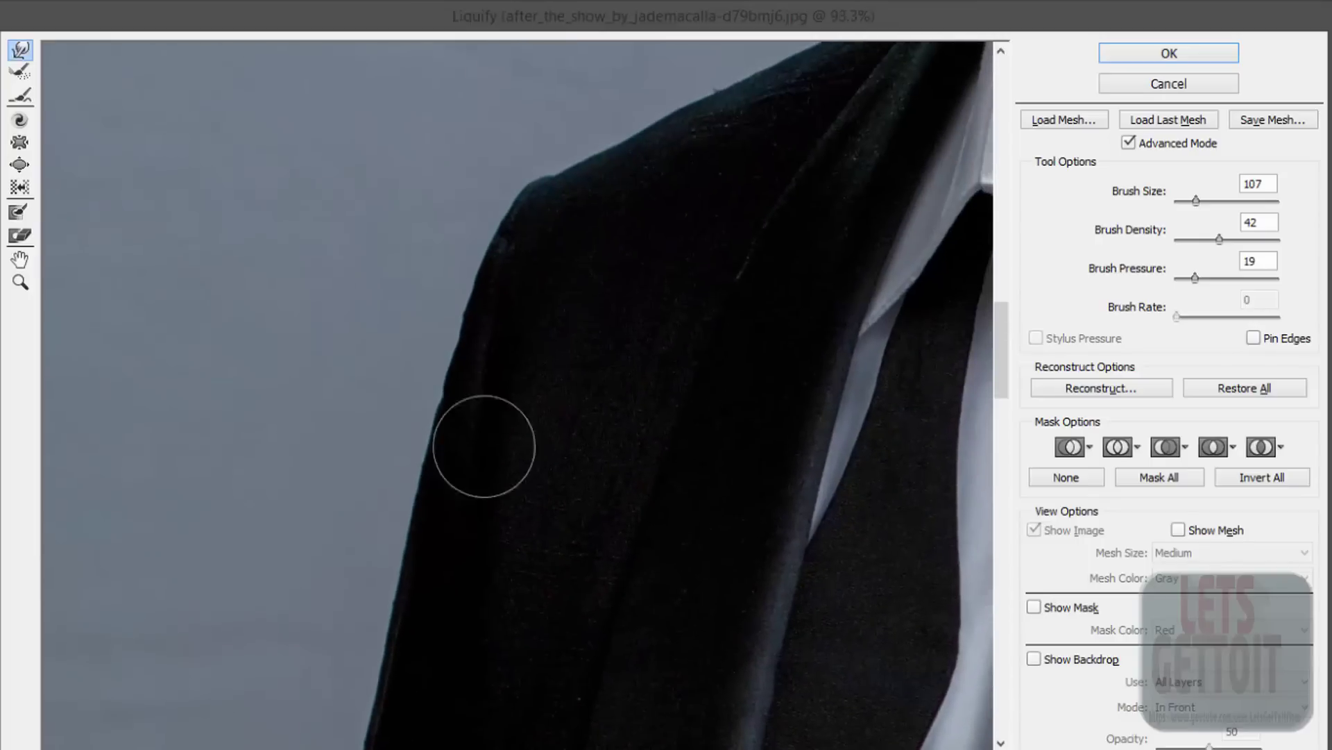
pyautogui.scroll(2, 550, 164)
pyautogui.moveTo(550, 164); pyautogui.dragTo(542, 332)
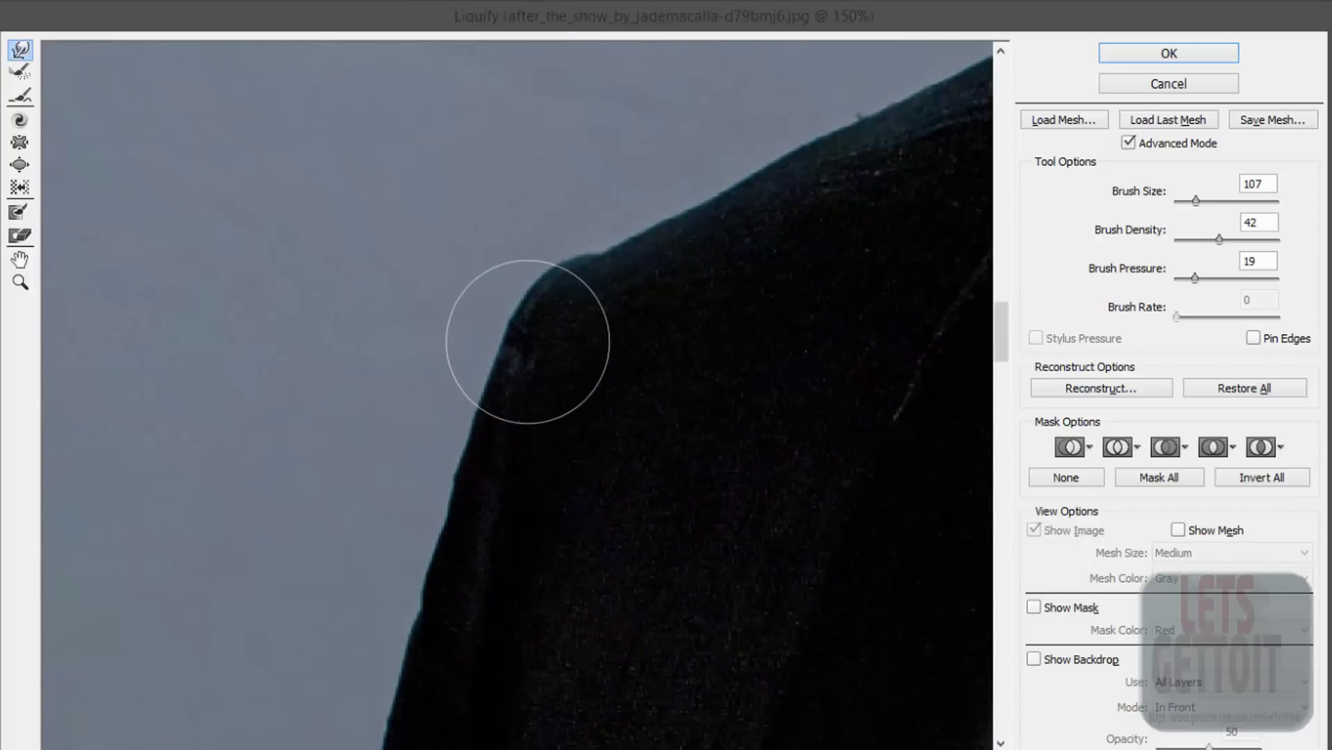
pyautogui.scroll(-2, 583, 305)
pyautogui.moveTo(645, 282); pyautogui.dragTo(506, 472)
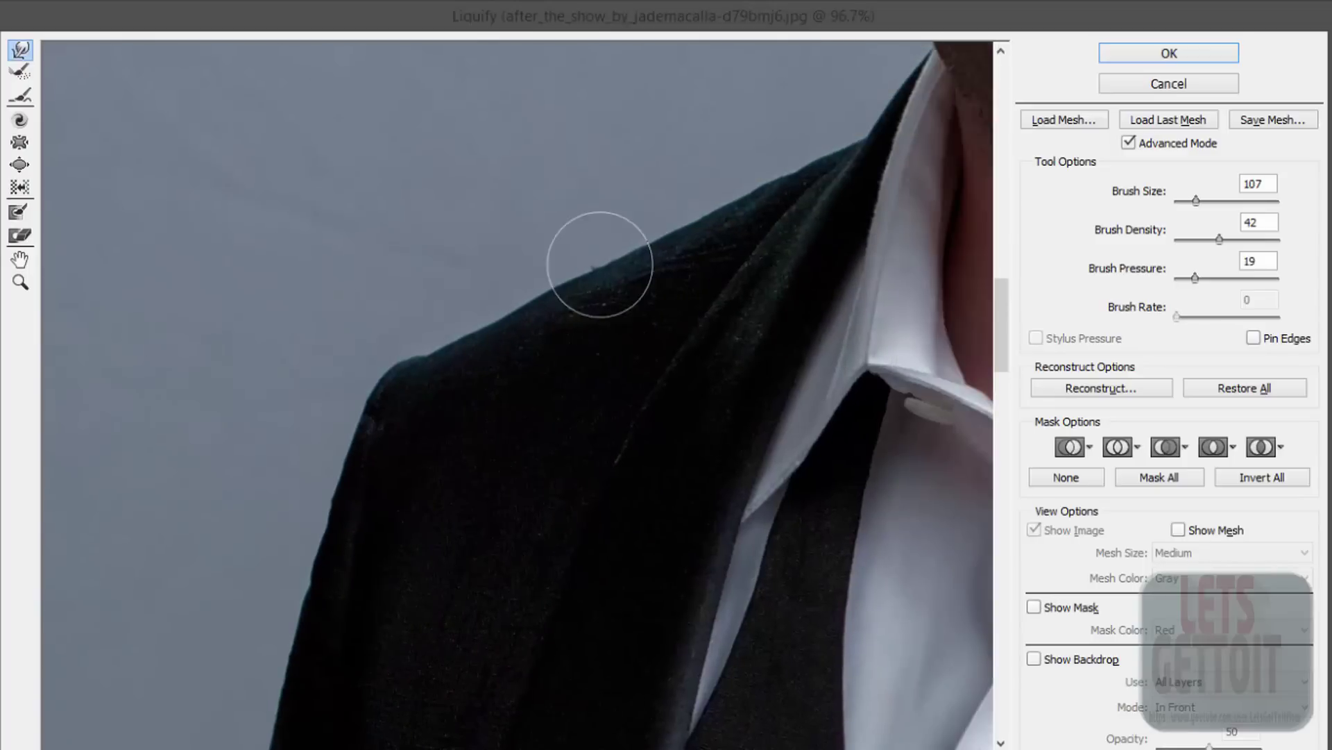
pyautogui.scroll(-2, 648, 267)
pyautogui.scroll(1, 660, 243)
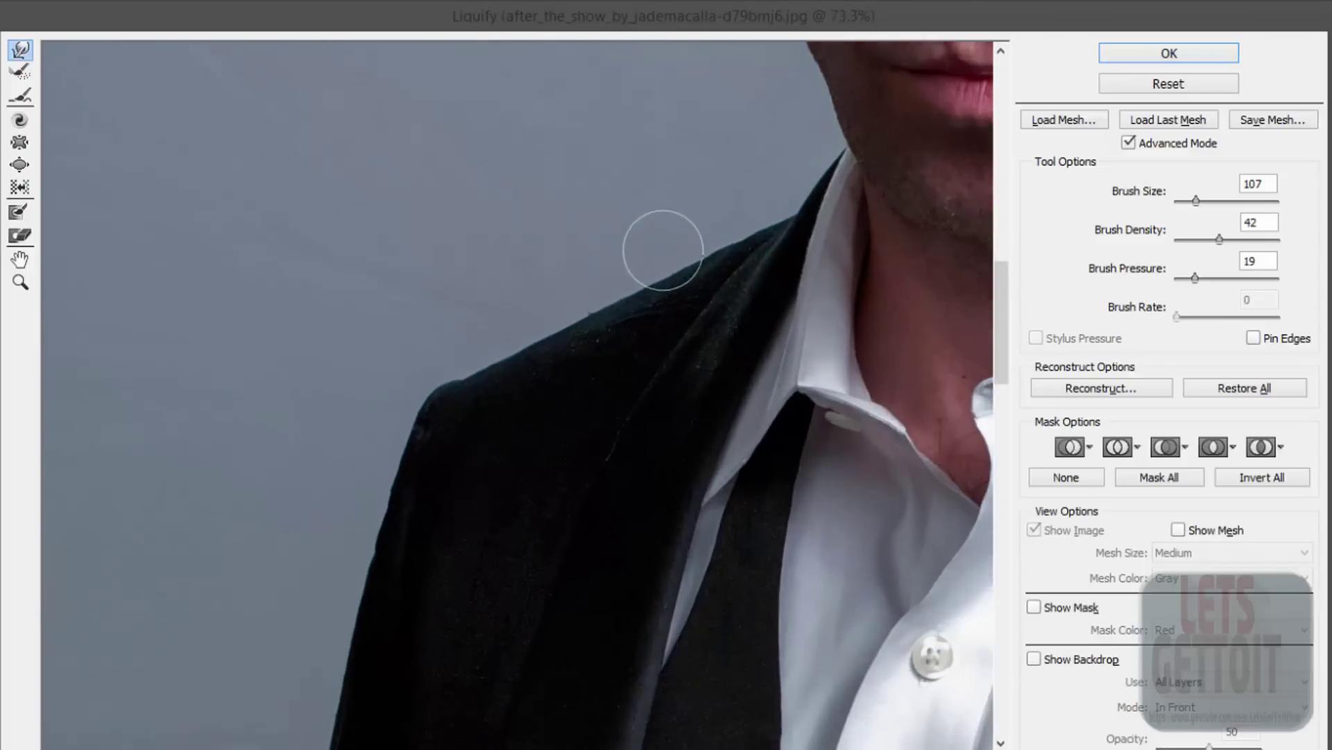
pyautogui.moveTo(735, 231)
pyautogui.mouseDown()
pyautogui.moveTo(351, 306)
pyautogui.moveTo(315, 270)
pyautogui.moveTo(238, 523)
pyautogui.moveTo(200, 389)
pyautogui.mouseUp()
# Smooth the right shoulder bump and reshape its edge up to the lapel tip
pyautogui.scroll(2, 410, 381)
pyautogui.scroll(2, 238, 327)
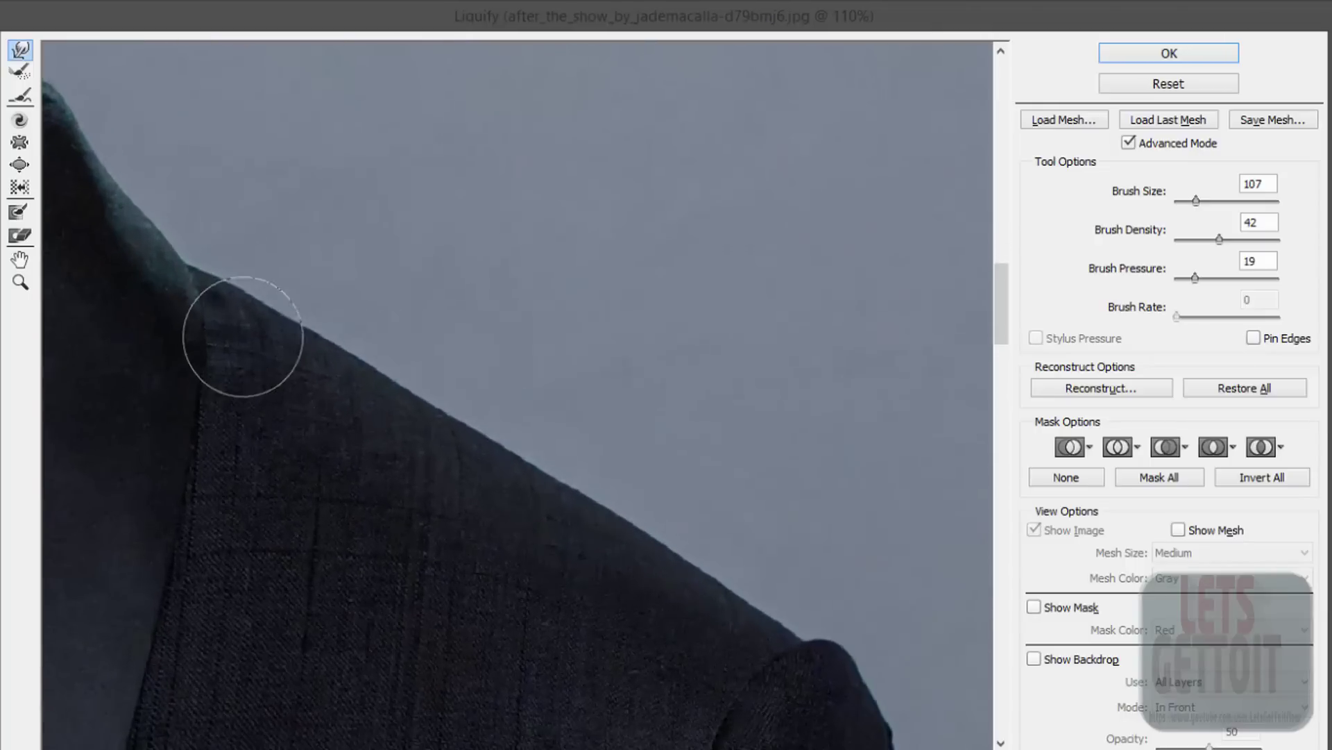
pyautogui.moveTo(229, 303); pyautogui.dragTo(379, 328)
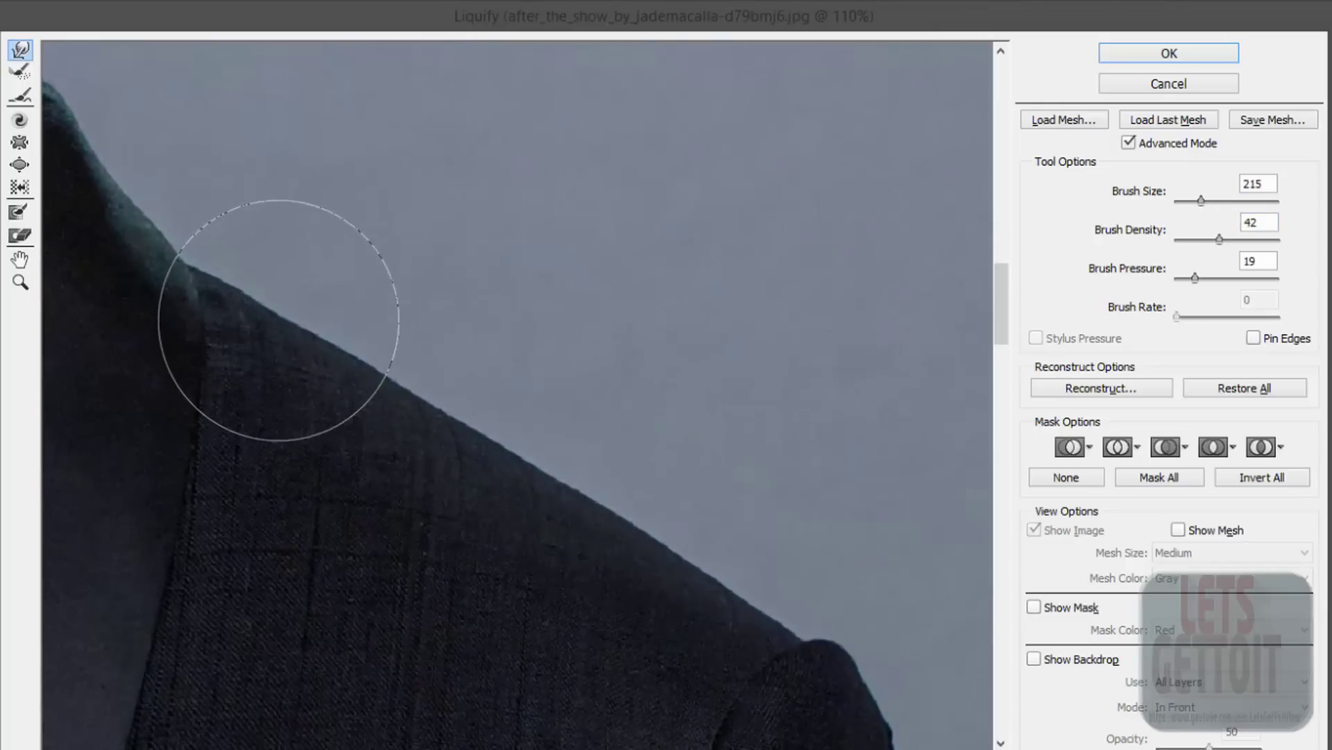
pyautogui.moveTo(175, 257)
pyautogui.mouseDown()
pyautogui.moveTo(351, 297)
pyautogui.moveTo(304, 159)
pyautogui.mouseUp()
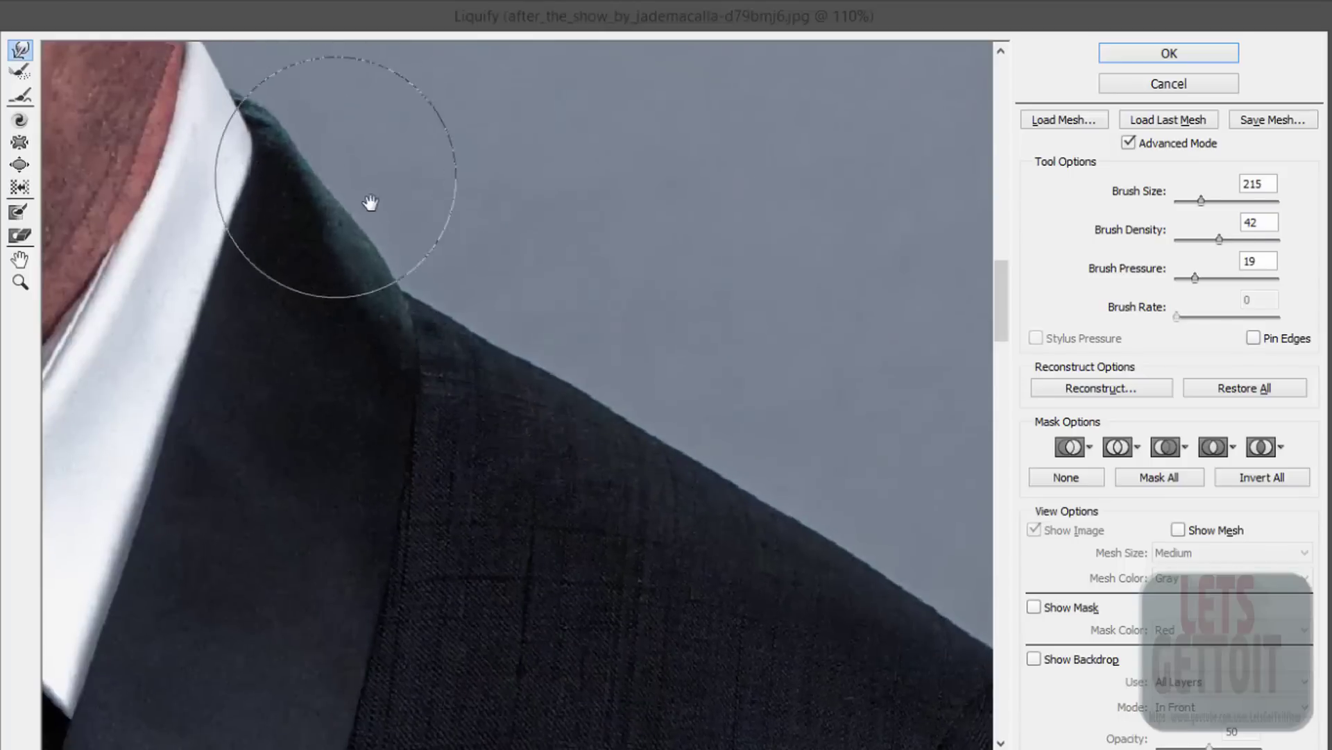
pyautogui.moveTo(366, 202)
pyautogui.mouseDown()
pyautogui.moveTo(190, 256)
pyautogui.moveTo(231, 283)
pyautogui.moveTo(185, 282)
pyautogui.moveTo(217, 297)
pyautogui.moveTo(253, 289)
pyautogui.moveTo(222, 256)
pyautogui.moveTo(232, 247)
pyautogui.mouseUp()
pyautogui.scroll(-4, 520, 282)
pyautogui.moveTo(466, 375); pyautogui.dragTo(648, 377)
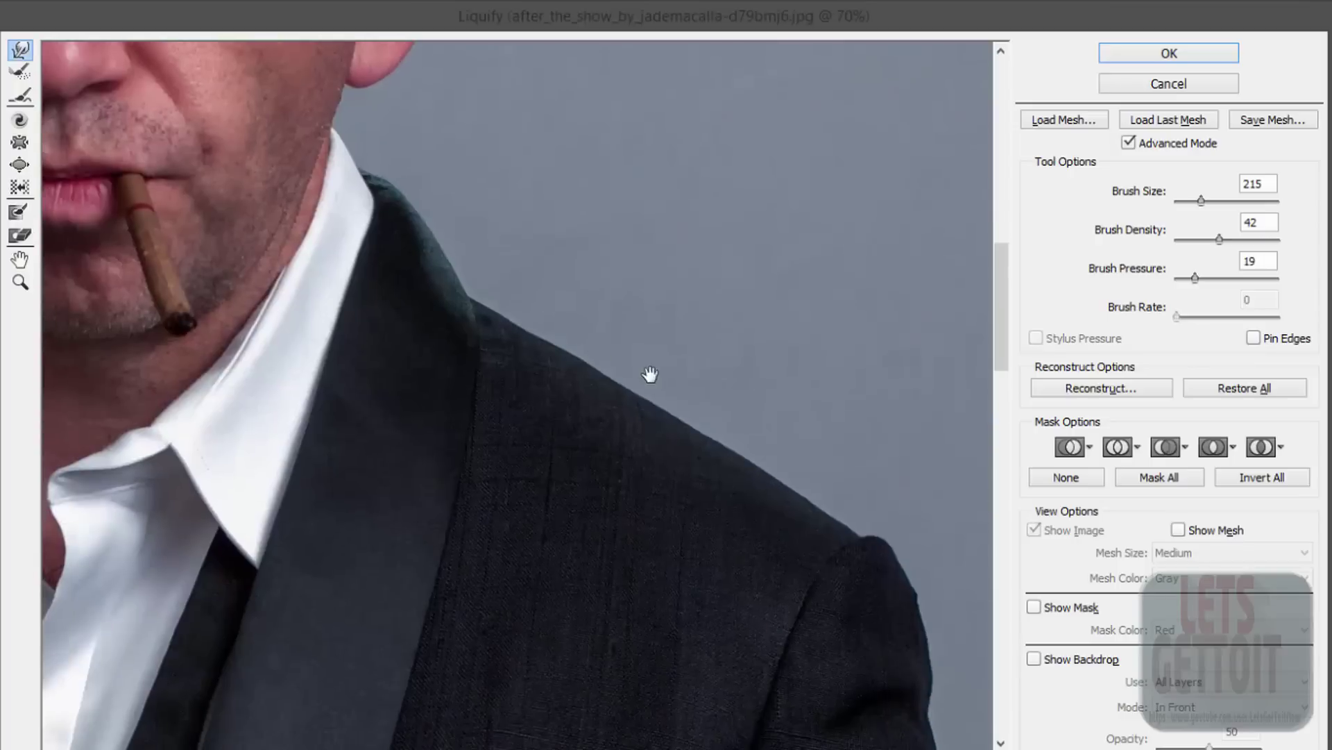
pyautogui.scroll(2, 571, 363)
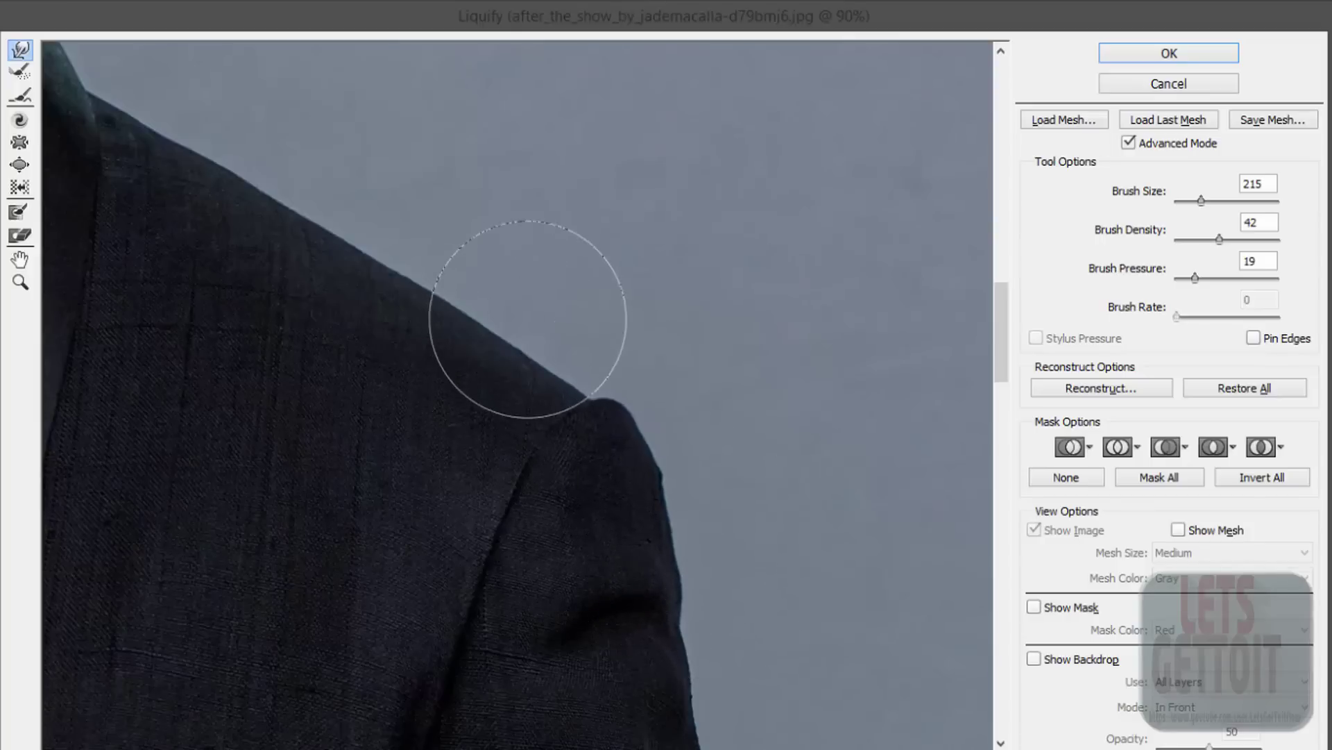
# Zoom out and centre the whole reshaped figure in the Liquify preview
pyautogui.scroll(-2, 511, 280)
pyautogui.scroll(-2, 511, 280)
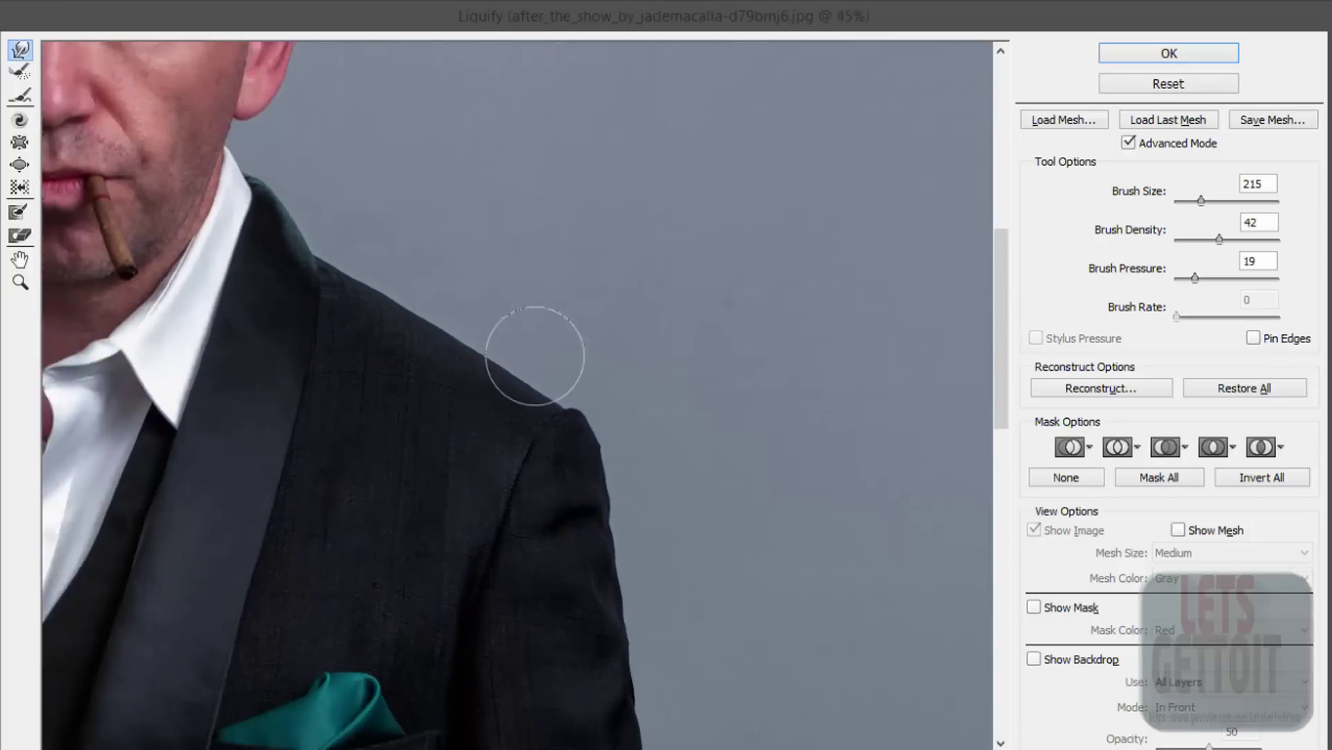
pyautogui.scroll(-2, 526, 348)
pyautogui.scroll(-1, 536, 363)
pyautogui.moveTo(515, 432); pyautogui.dragTo(623, 343)
pyautogui.scroll(-1, 623, 343)
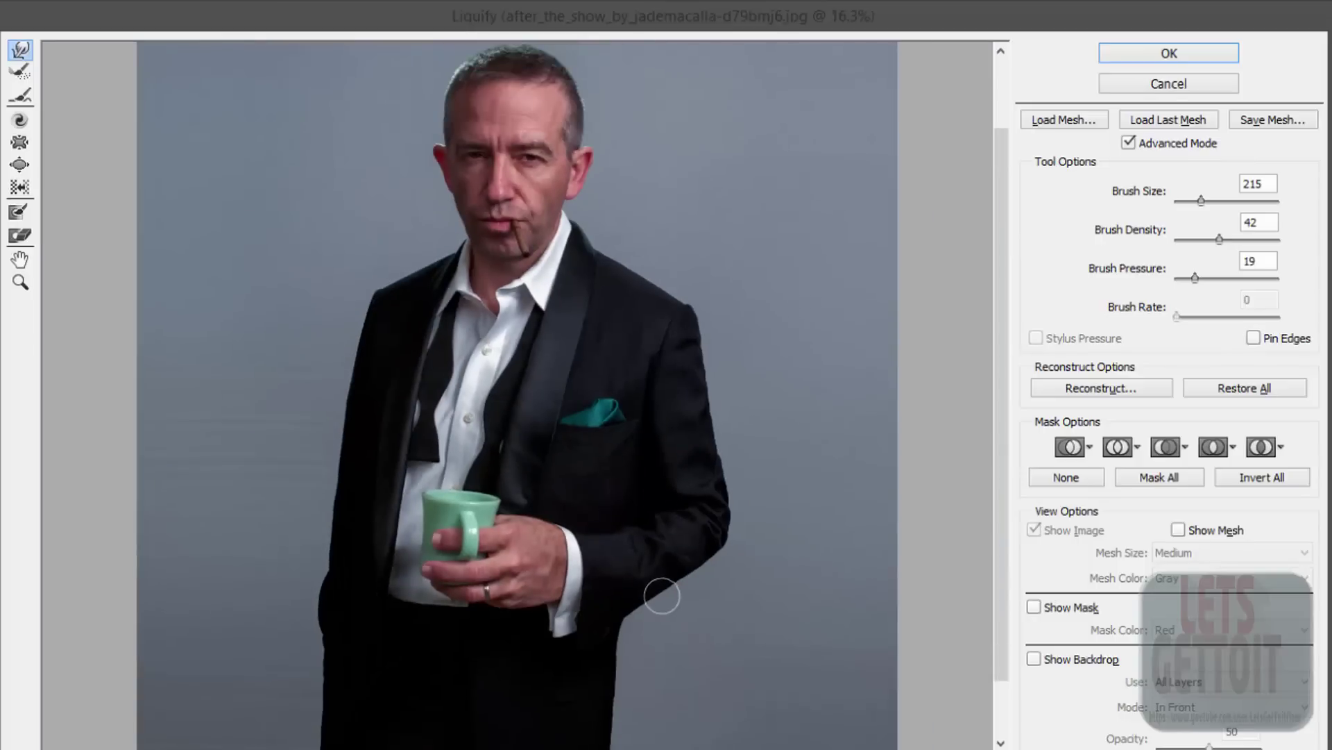
pyautogui.scroll(1, 662, 596)
pyautogui.scroll(1, 530, 529)
pyautogui.scroll(1, 535, 499)
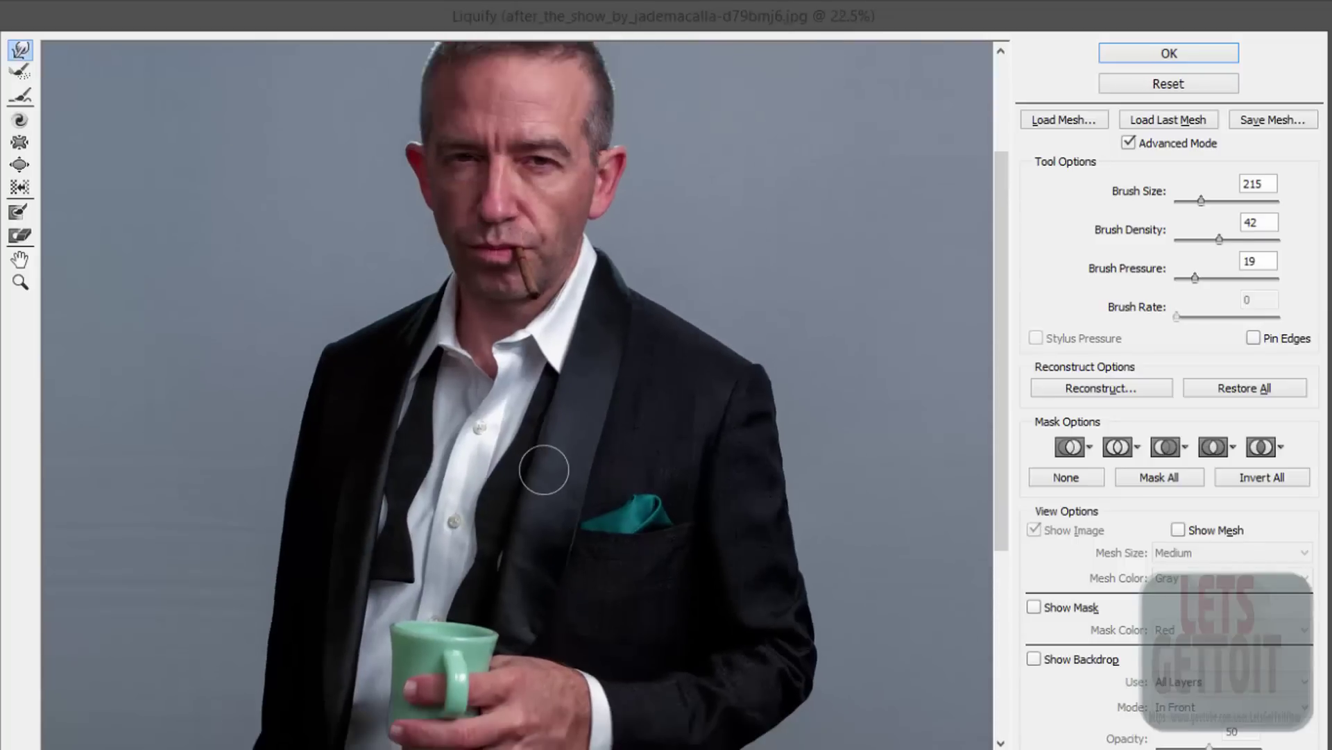
pyautogui.scroll(-1, 544, 470)
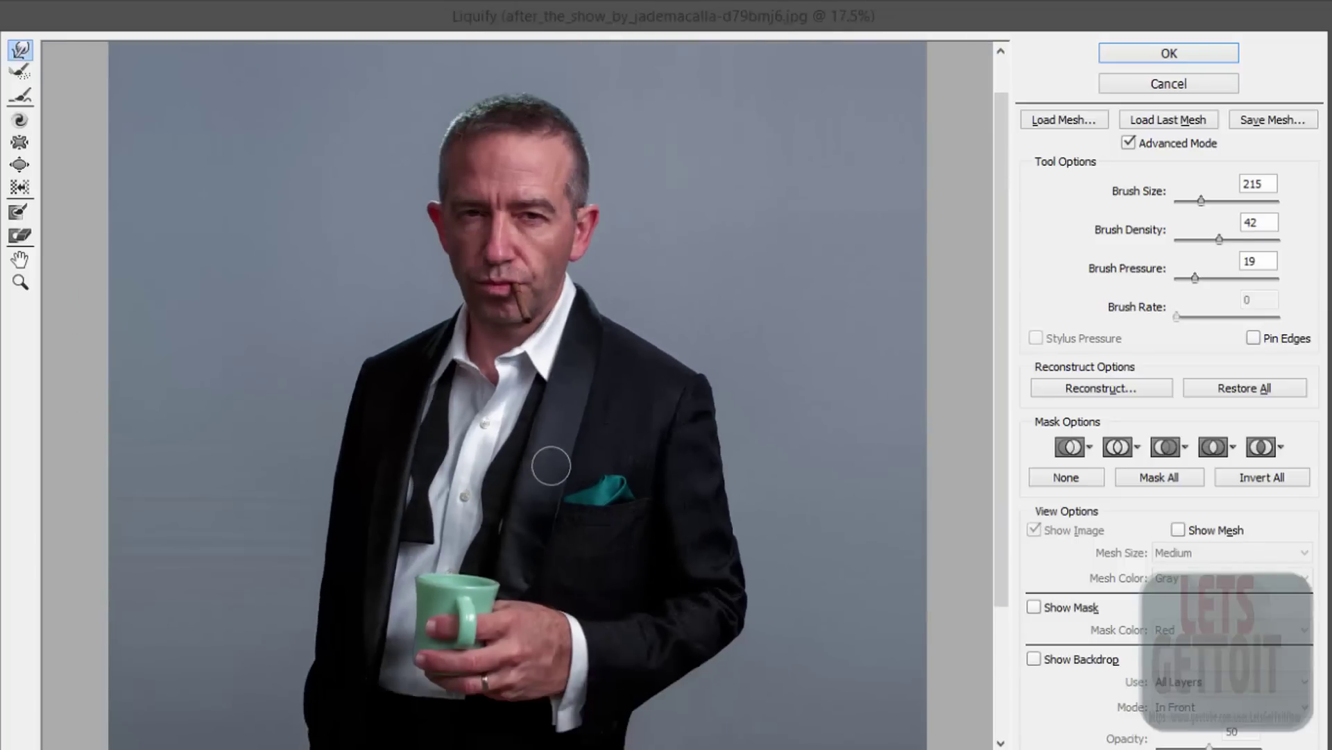
# Commit the revised Liquify warp and toggle the Original copy layer to compare before and after
pyautogui.click(1187, 61)
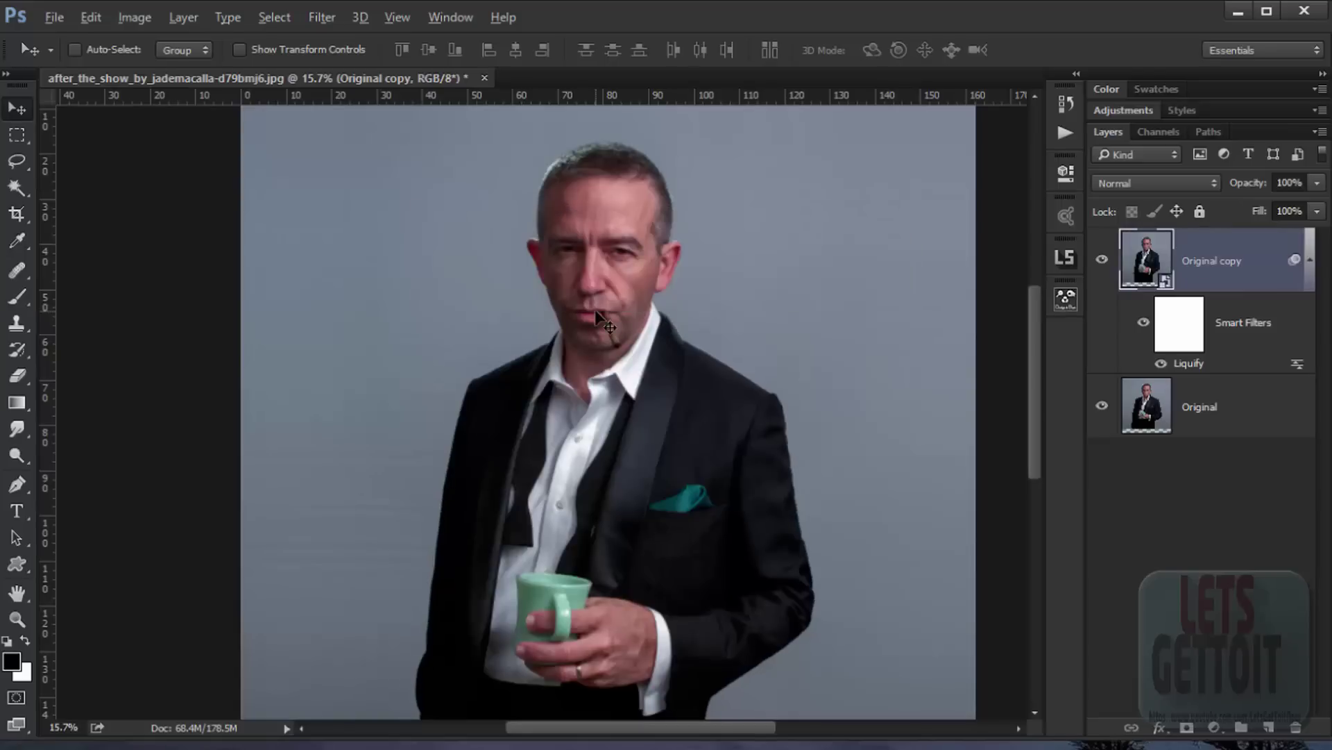
pyautogui.scroll(-2, 605, 314)
pyautogui.scroll(1, 672, 300)
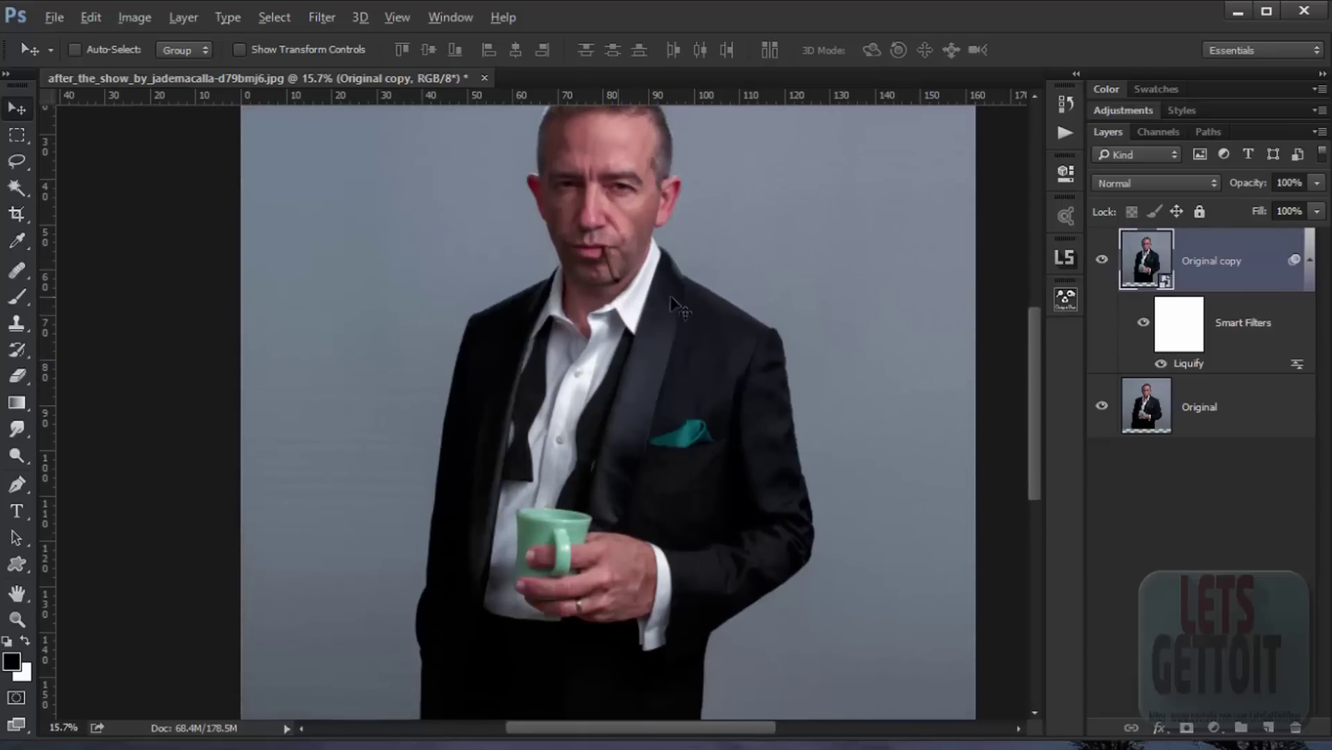
pyautogui.click(1102, 263)
pyautogui.click(1101, 263)
pyautogui.scroll(2, 693, 266)
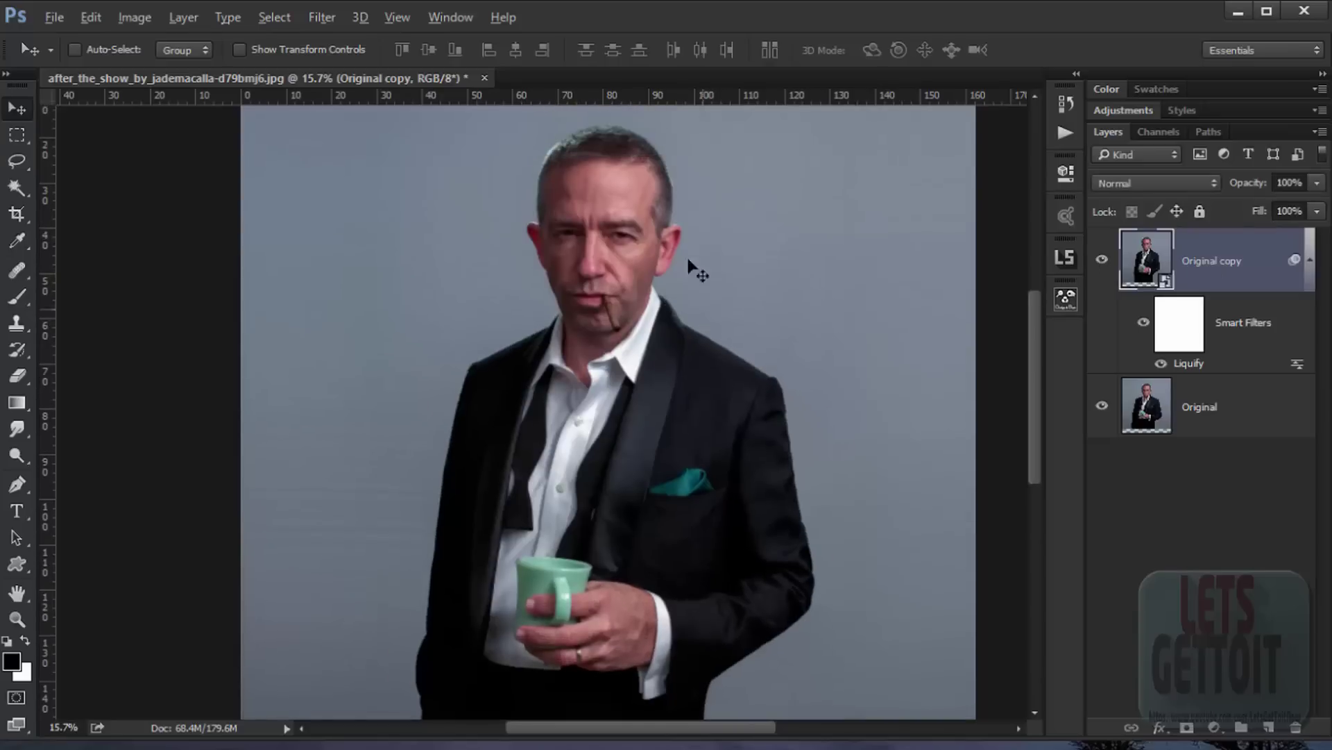